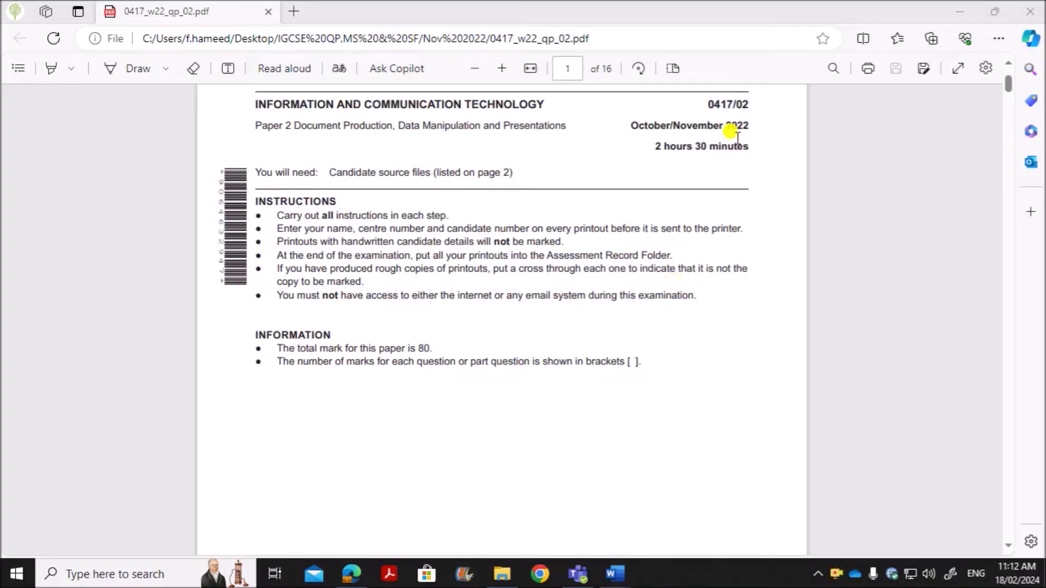
# Step: Following Task 1 of the exam paper, add a header with the name placeholder, centre number and candidate number to the N2202EVIDENCE document in Word
pyautogui.scroll(-12, 544, 369)
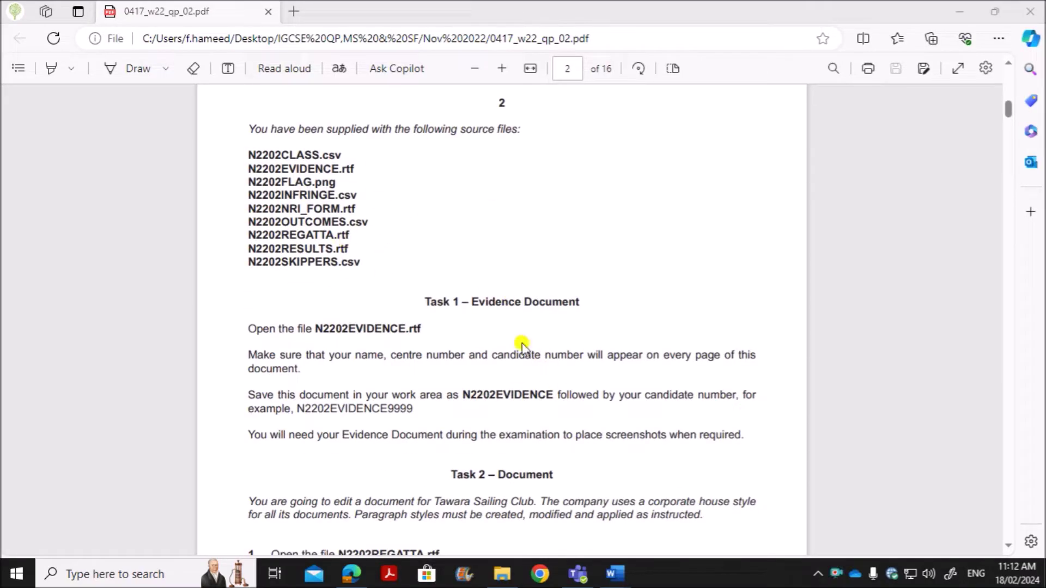
pyautogui.click(501, 567)
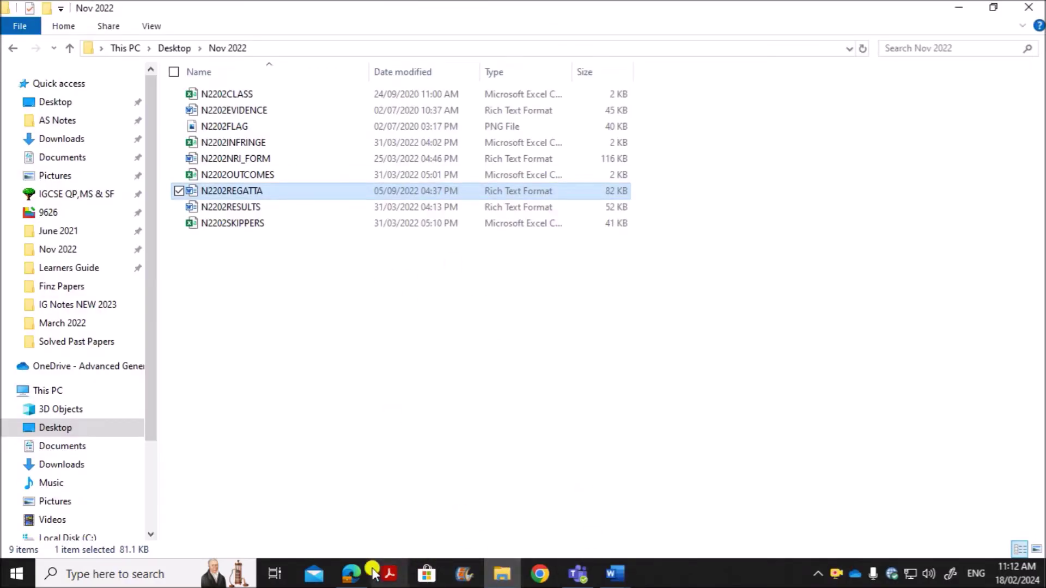
pyautogui.click(353, 572)
pyautogui.scroll(-1, 433, 338)
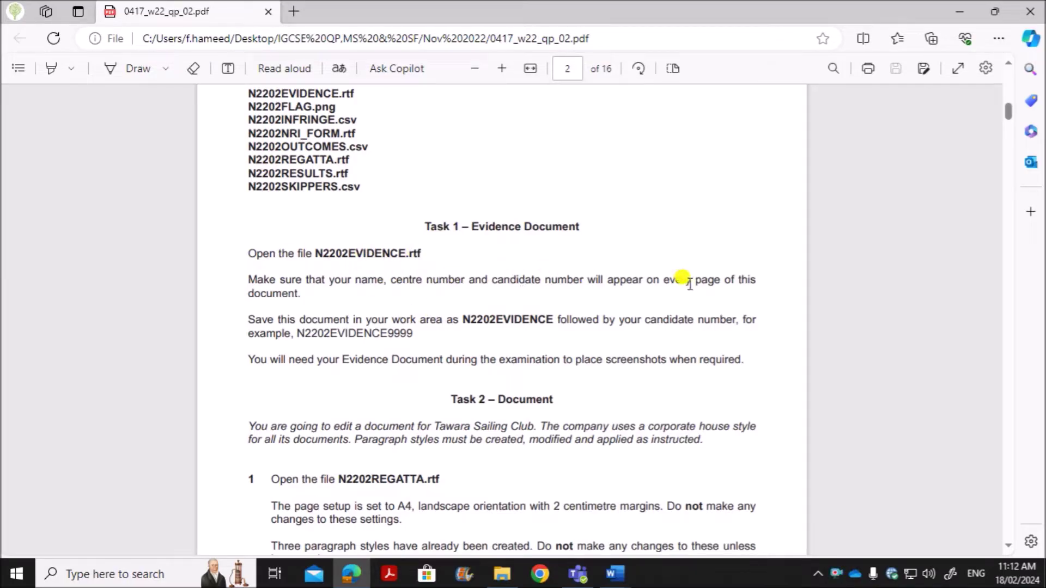
pyautogui.click(617, 574)
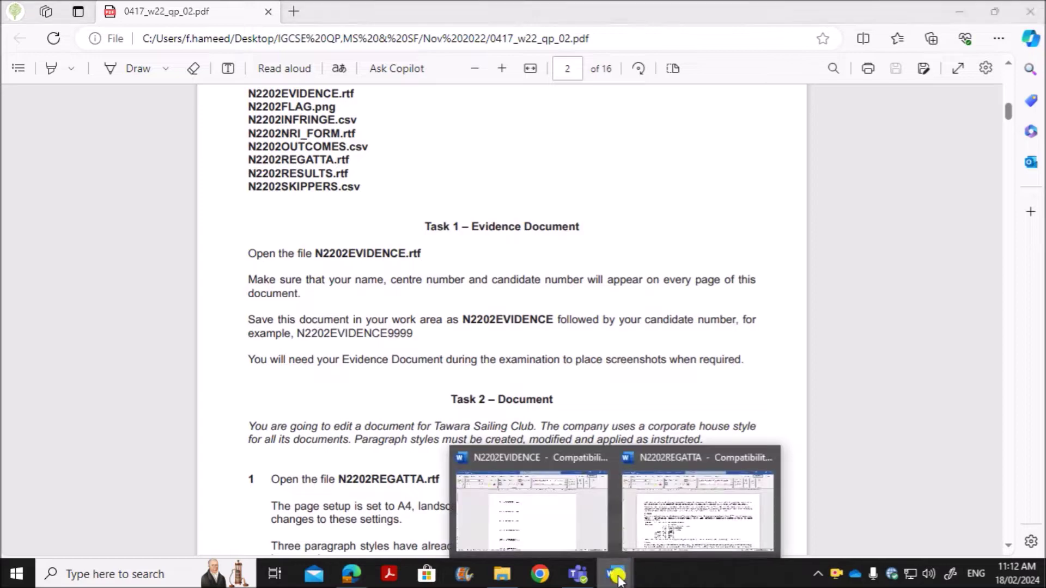
pyautogui.click(564, 518)
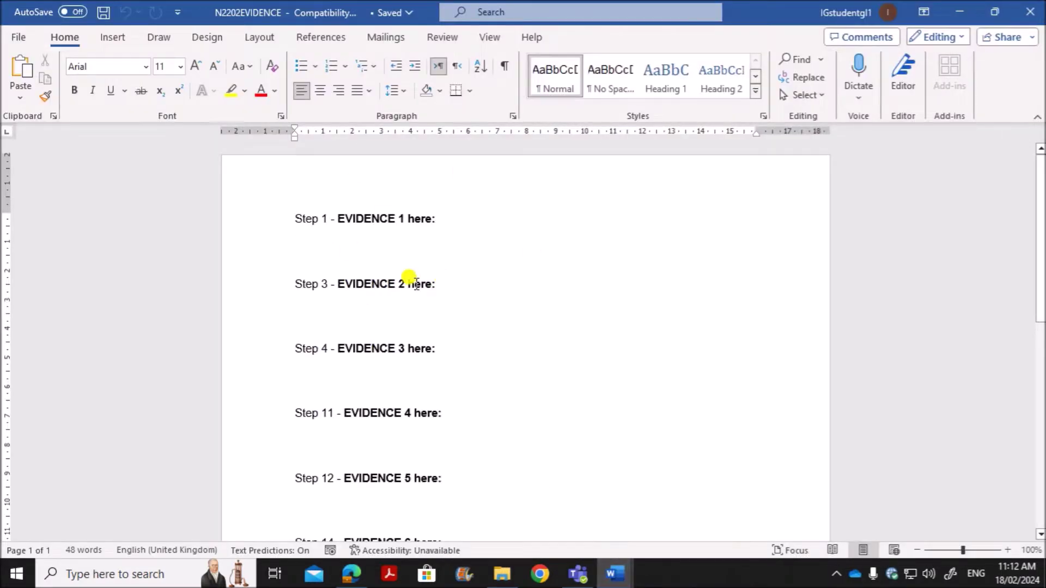
pyautogui.click(112, 37)
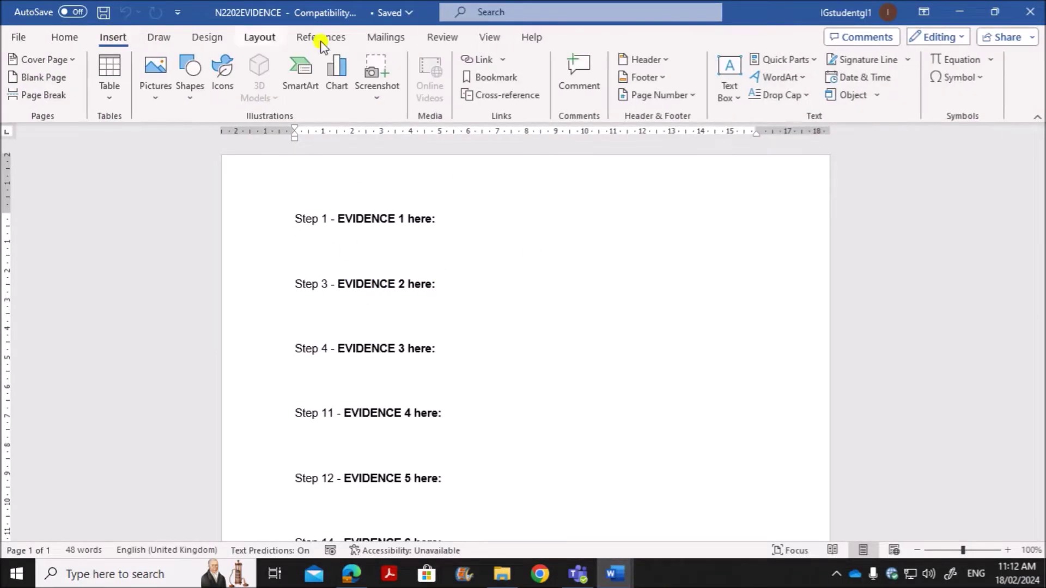
pyautogui.click(654, 58)
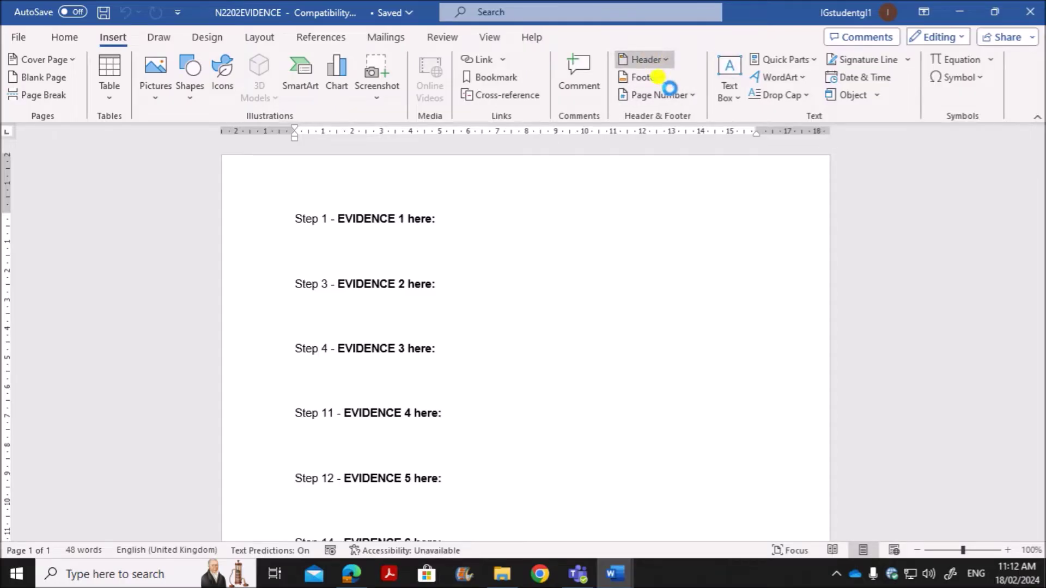
pyautogui.click(661, 150)
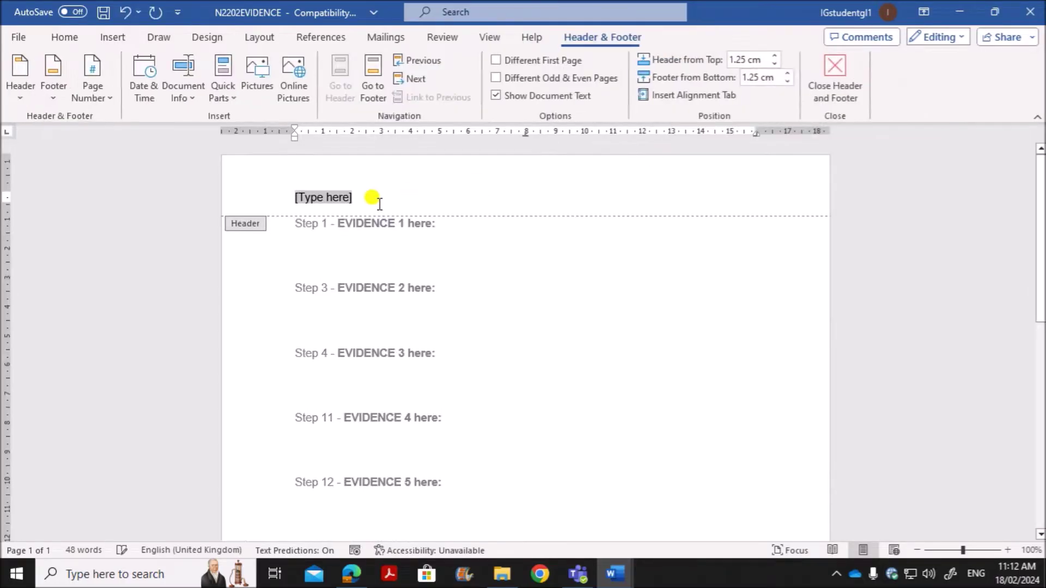
pyautogui.write('Name,ZZ123,1234')
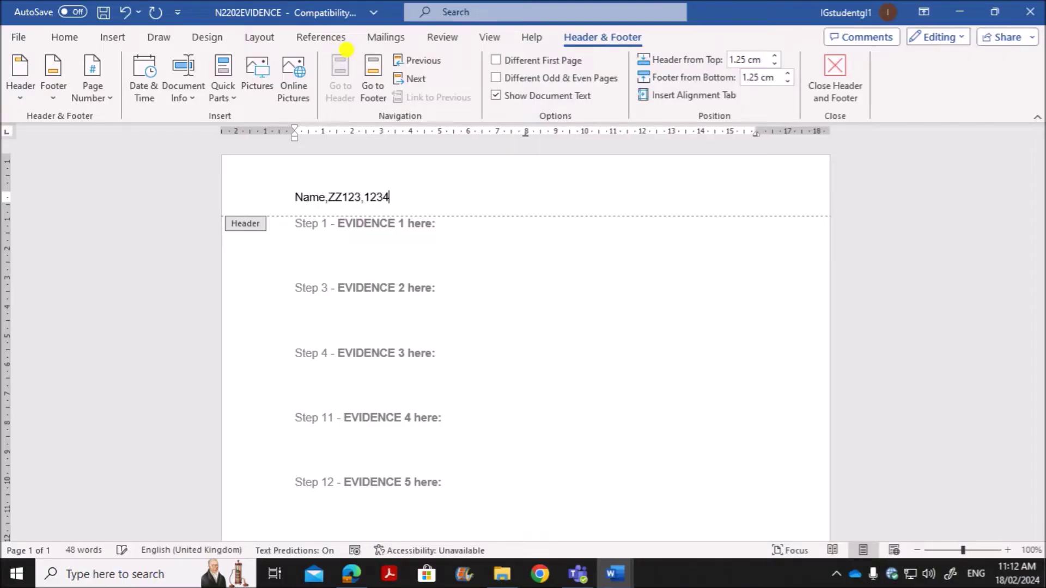
pyautogui.click(835, 73)
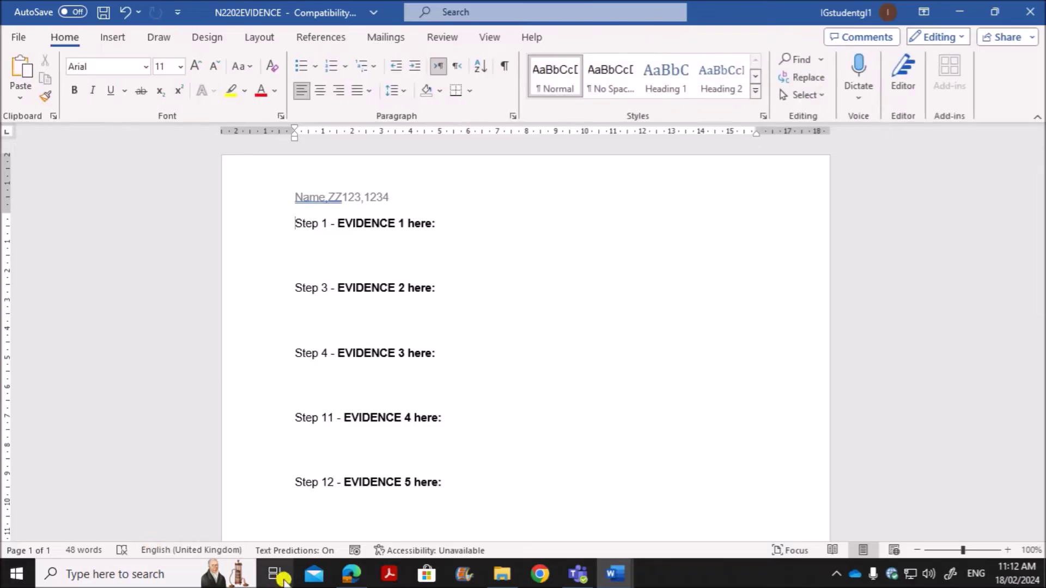
# Step: Check the required file name in the exam paper and save the evidence document as a Word Document named N2202EVIDENCE, an underscore and the candidate number
pyautogui.click(351, 574)
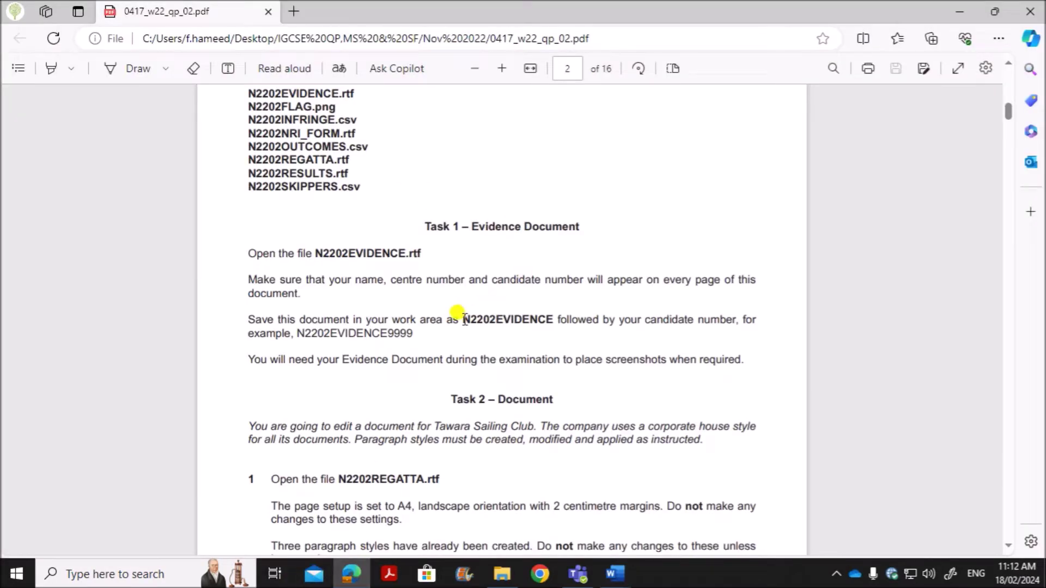
pyautogui.moveTo(464, 319); pyautogui.dragTo(555, 320)
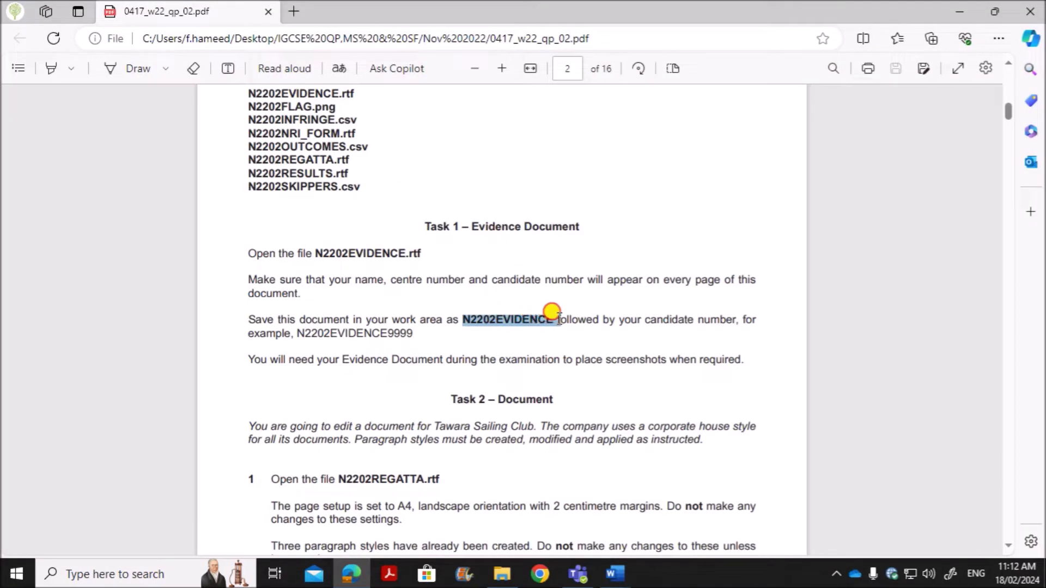
pyautogui.click(490, 321)
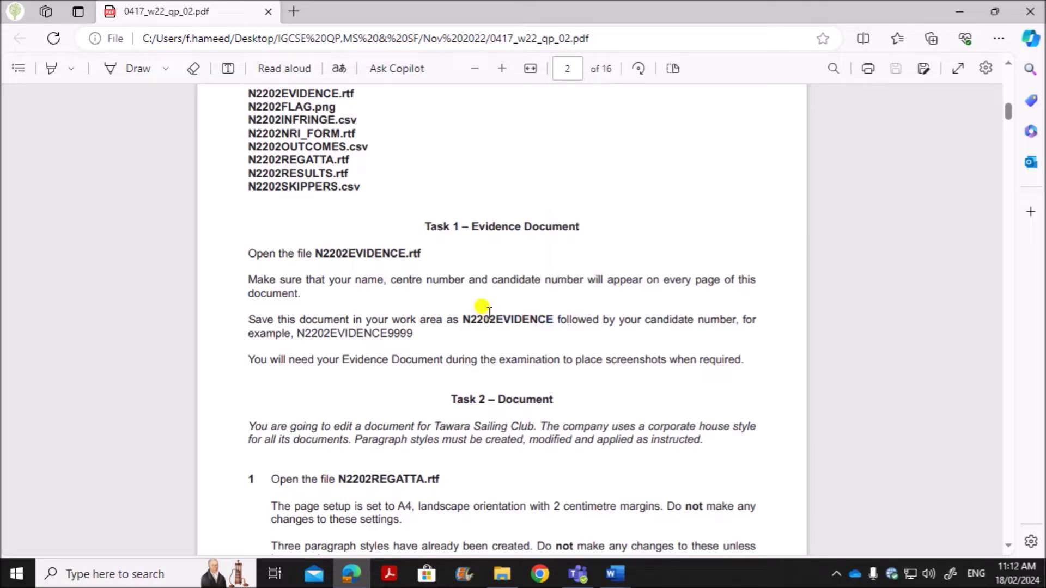
pyautogui.doubleClick(489, 316)
pyautogui.click(615, 574)
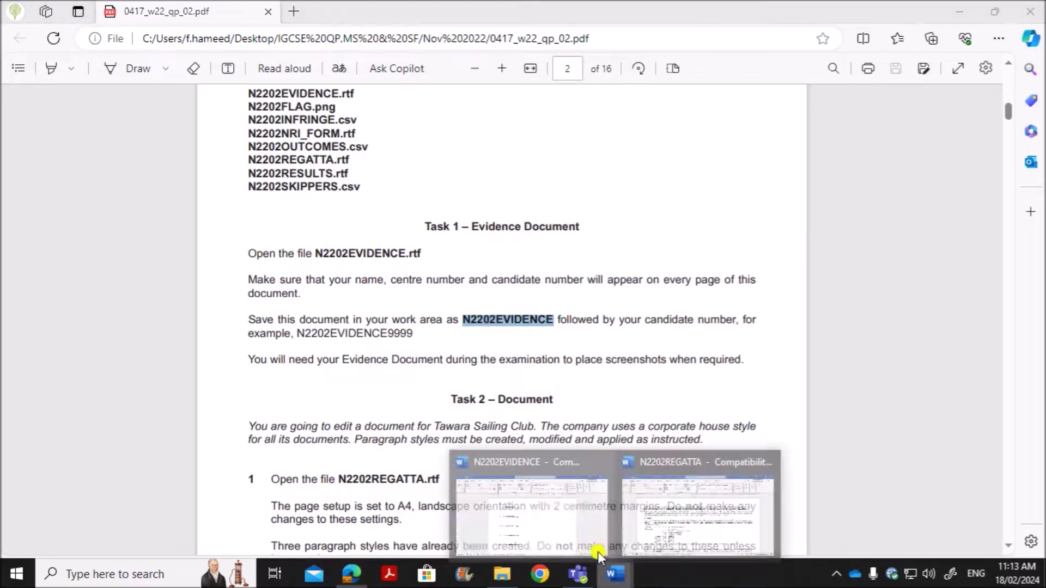
pyautogui.click(517, 510)
pyautogui.click(18, 43)
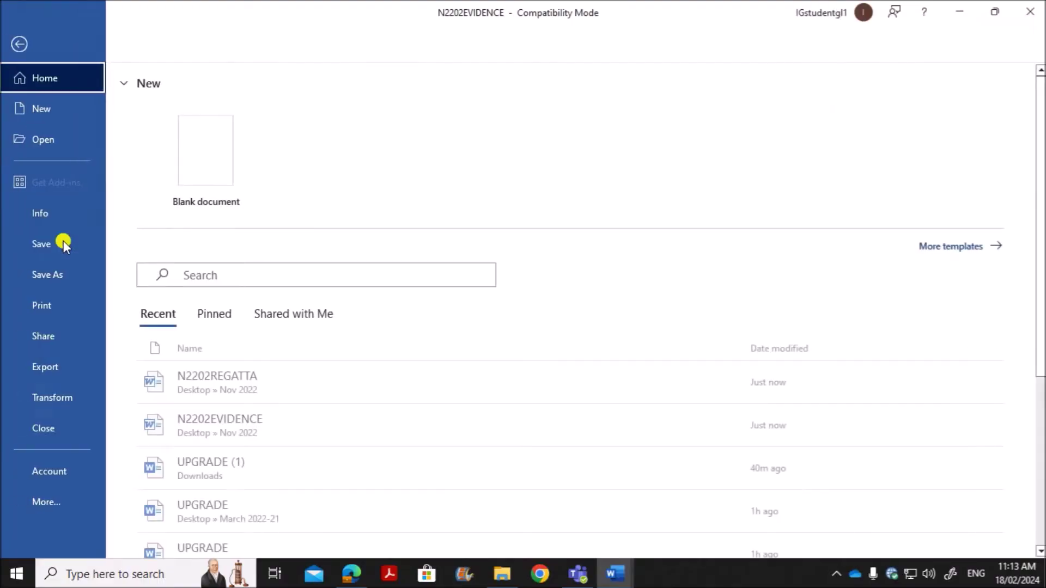
pyautogui.click(71, 276)
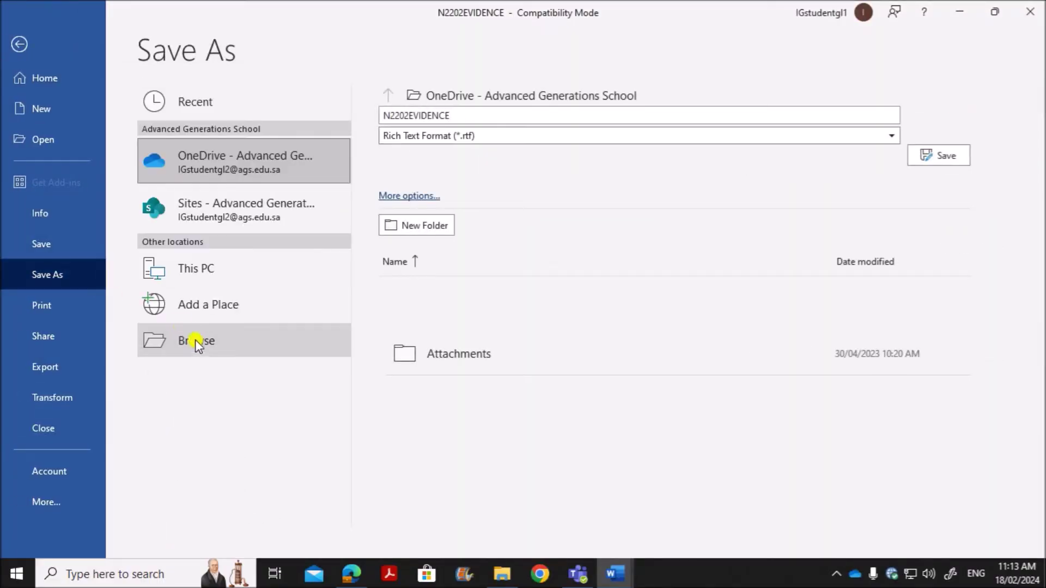
pyautogui.click(195, 340)
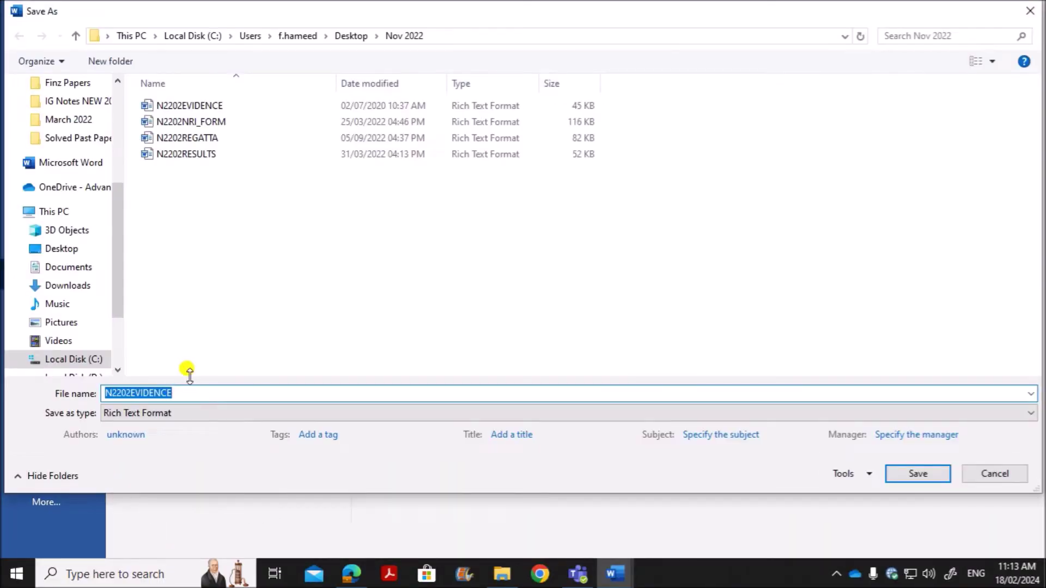
pyautogui.click(202, 391)
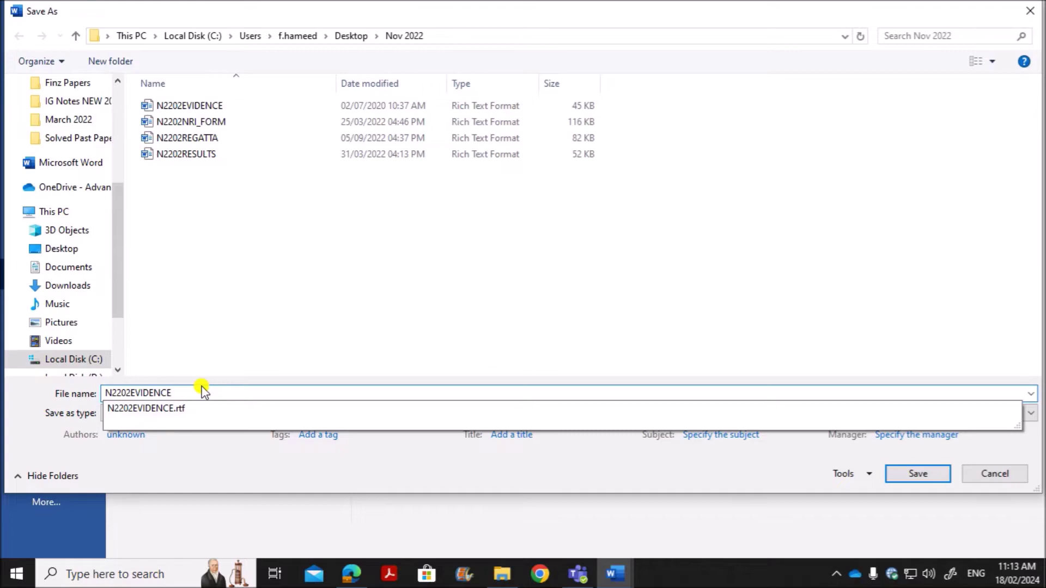
pyautogui.write('_1234')
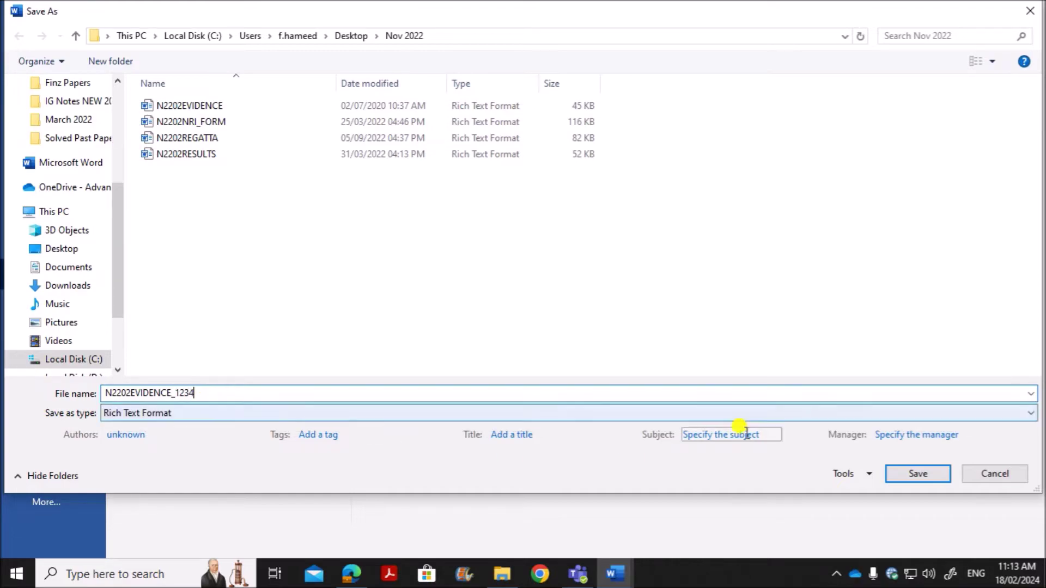
pyautogui.click(466, 416)
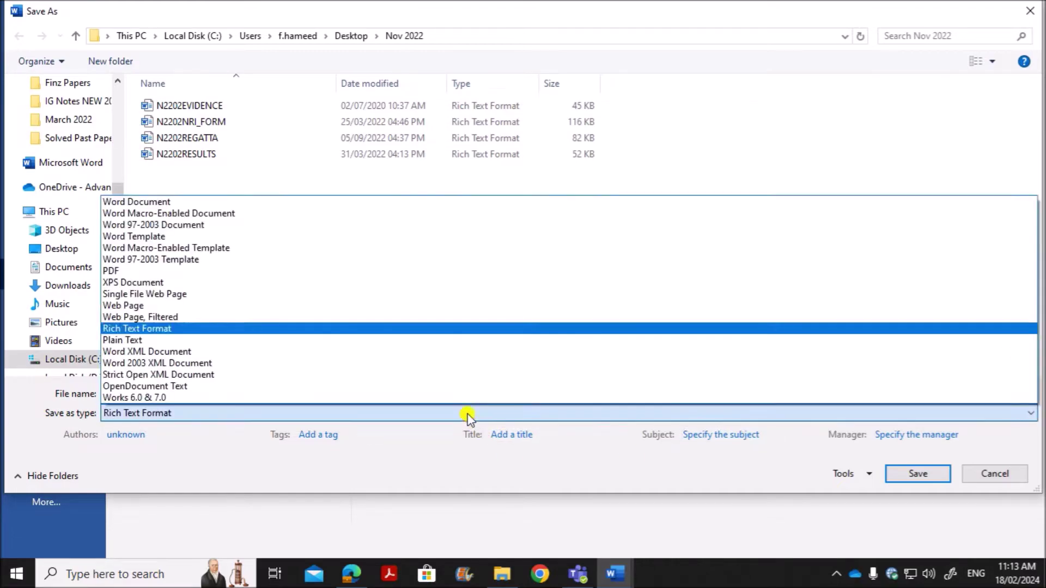
pyautogui.click(229, 206)
pyautogui.click(921, 528)
# Step: Return to the exam paper in the browser and read Task 2 step 1 for the page setup, paragraph styles, file name and evidence requirements
pyautogui.click(351, 573)
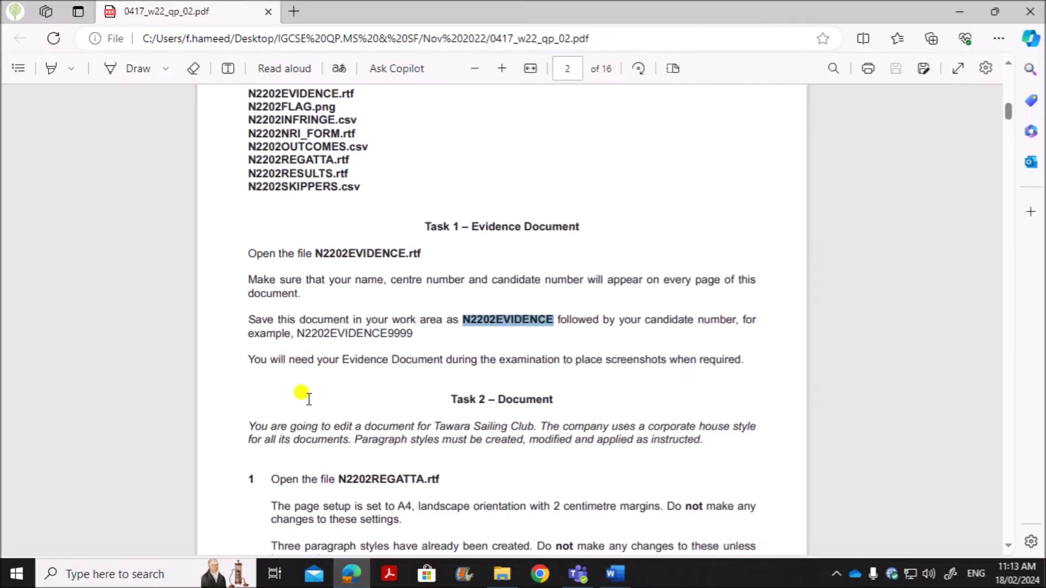
pyautogui.scroll(-9, 410, 285)
pyautogui.scroll(5, 416, 276)
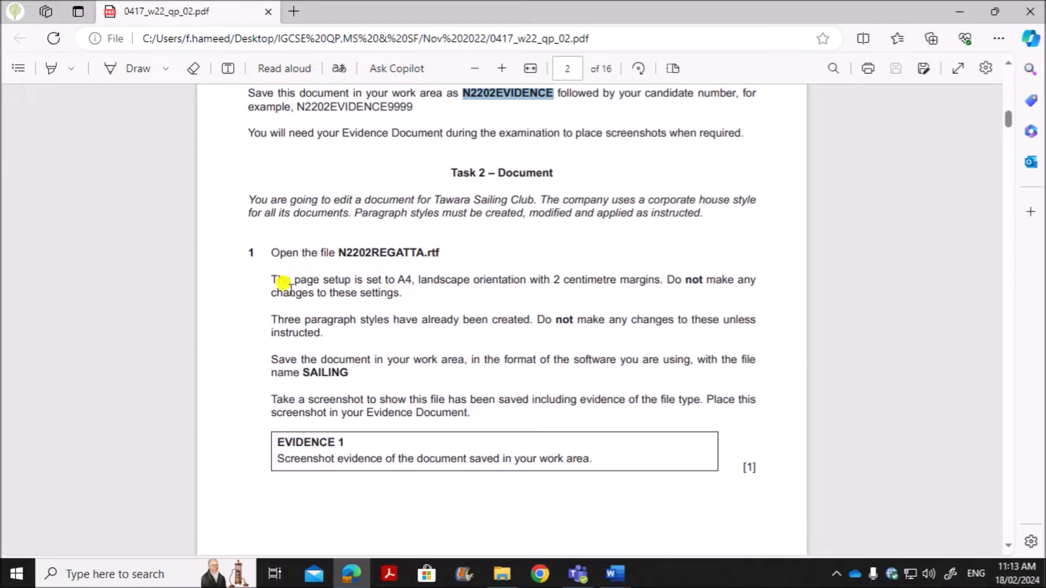
pyautogui.moveTo(282, 279); pyautogui.dragTo(648, 278)
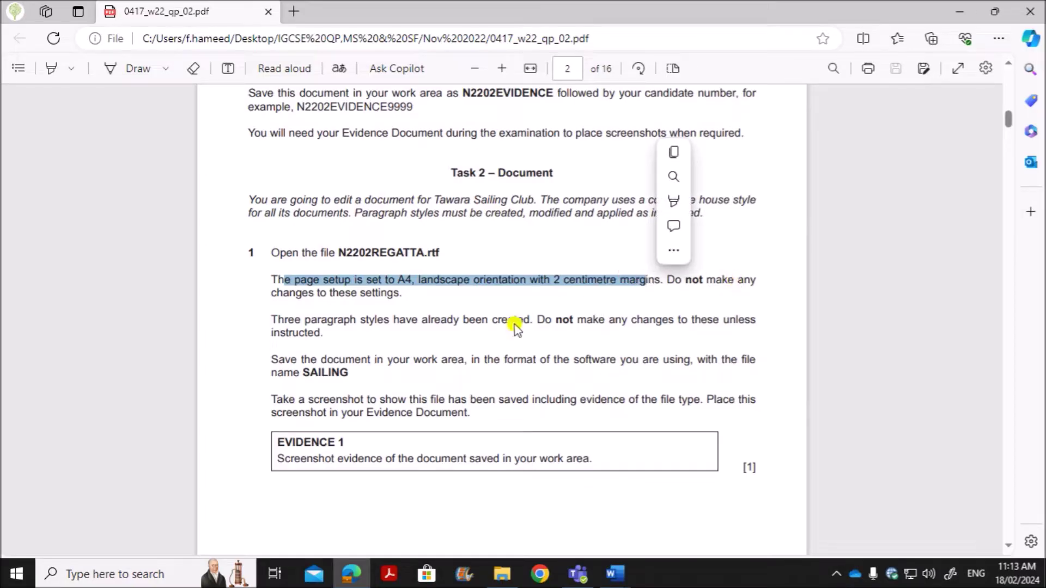
pyautogui.moveTo(272, 318); pyautogui.dragTo(350, 327)
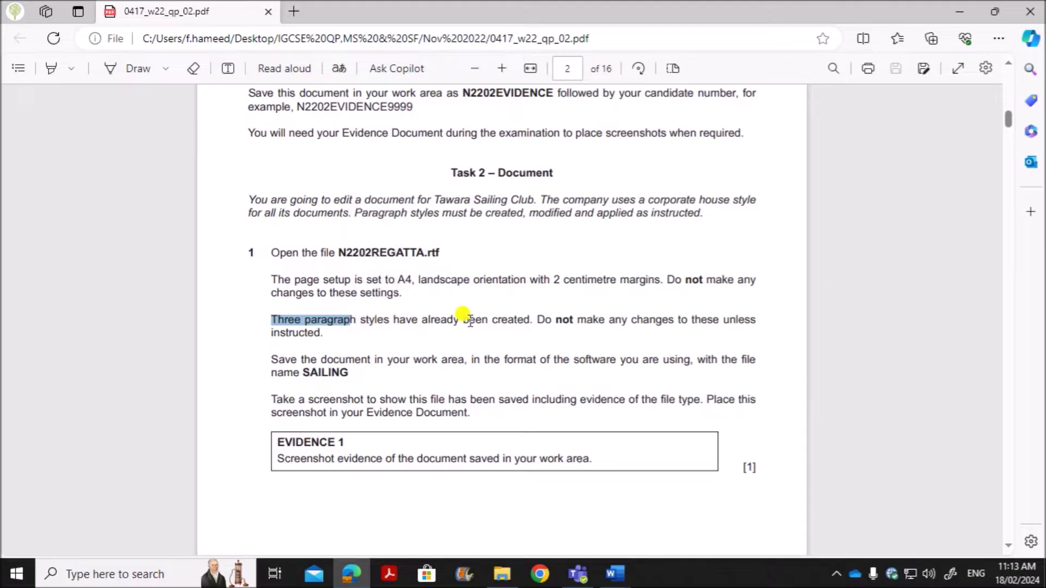
pyautogui.scroll(-1, 363, 357)
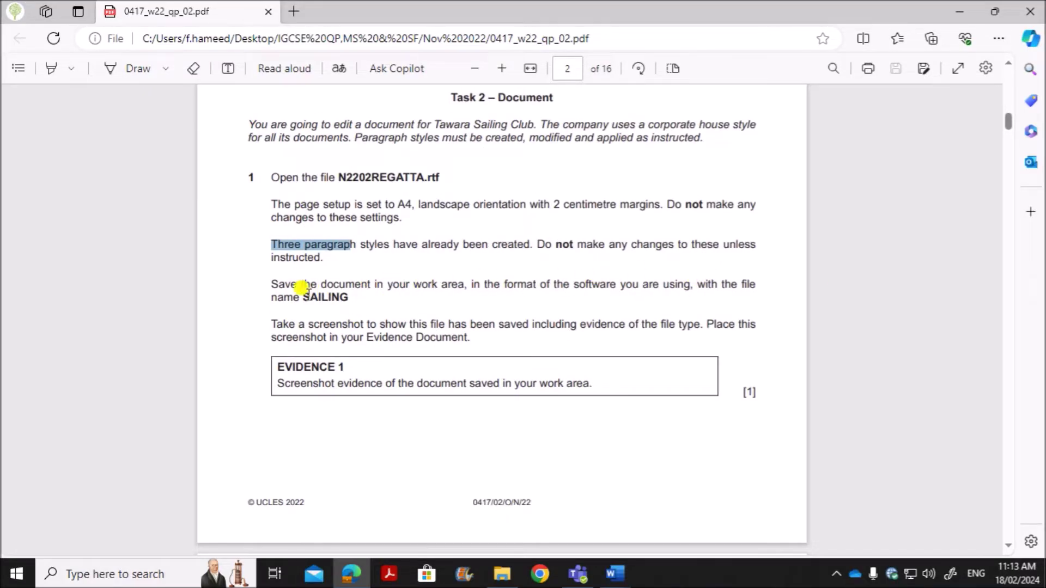
pyautogui.moveTo(303, 297); pyautogui.dragTo(360, 297)
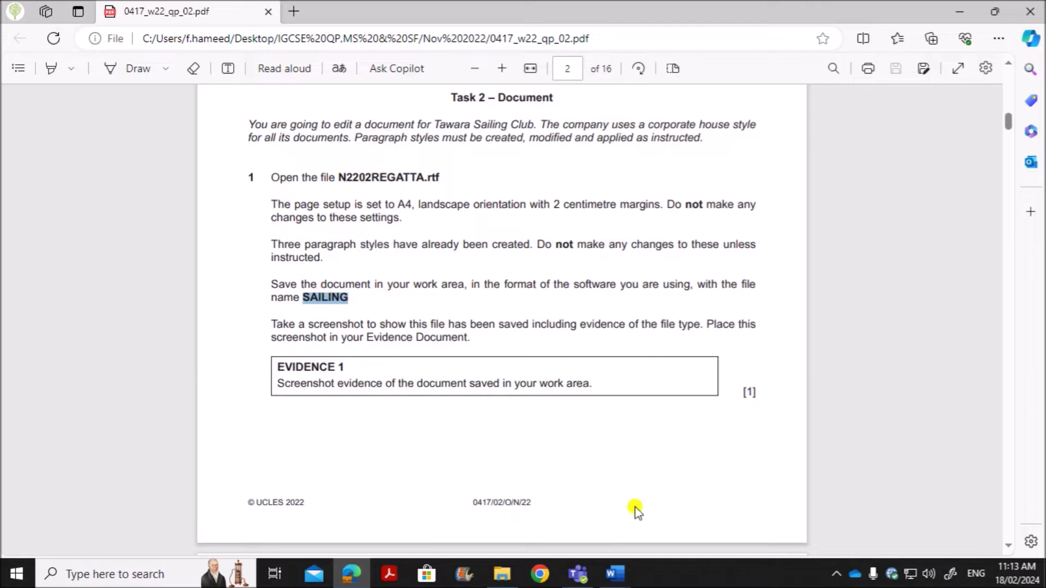
# Step: Switch to the N2202REGATTA document in Word and save it in the Nov 2022 folder as a Word Document named SAILING
pyautogui.moveTo(616, 572)
pyautogui.click(697, 504)
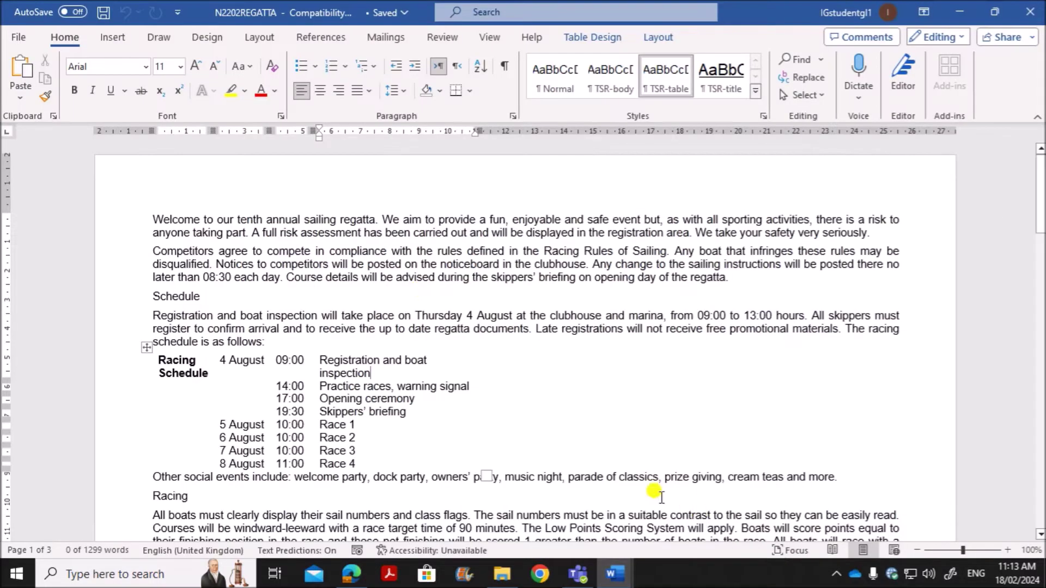
pyautogui.click(36, 40)
pyautogui.click(67, 277)
pyautogui.click(161, 328)
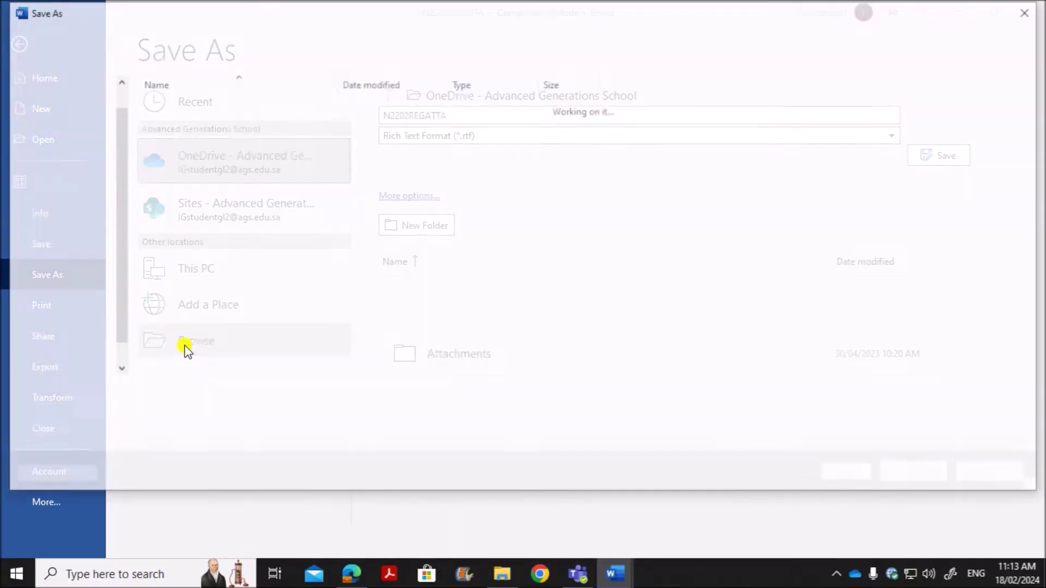
pyautogui.write('SAILING')
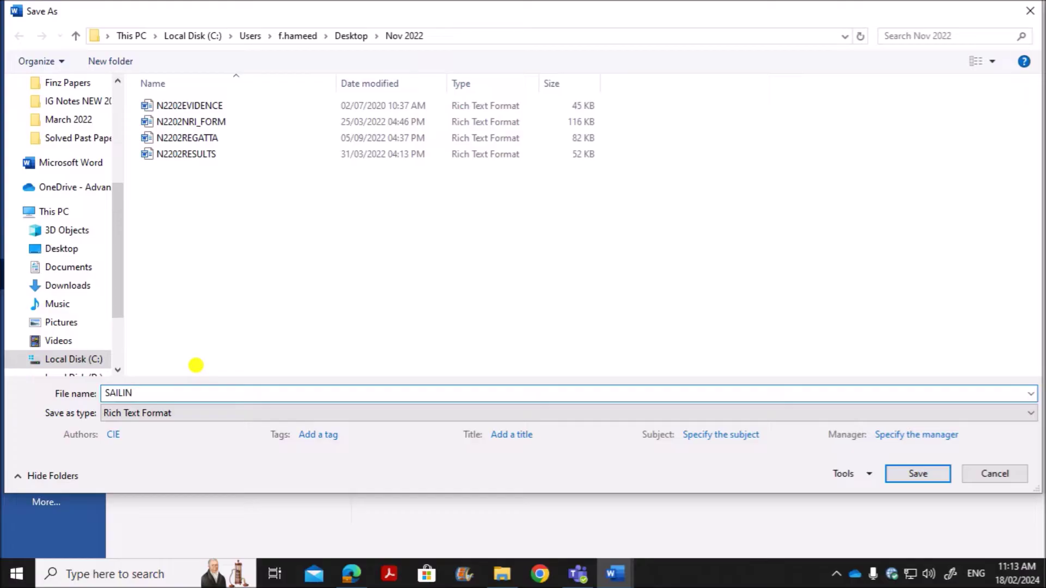
pyautogui.click(172, 413)
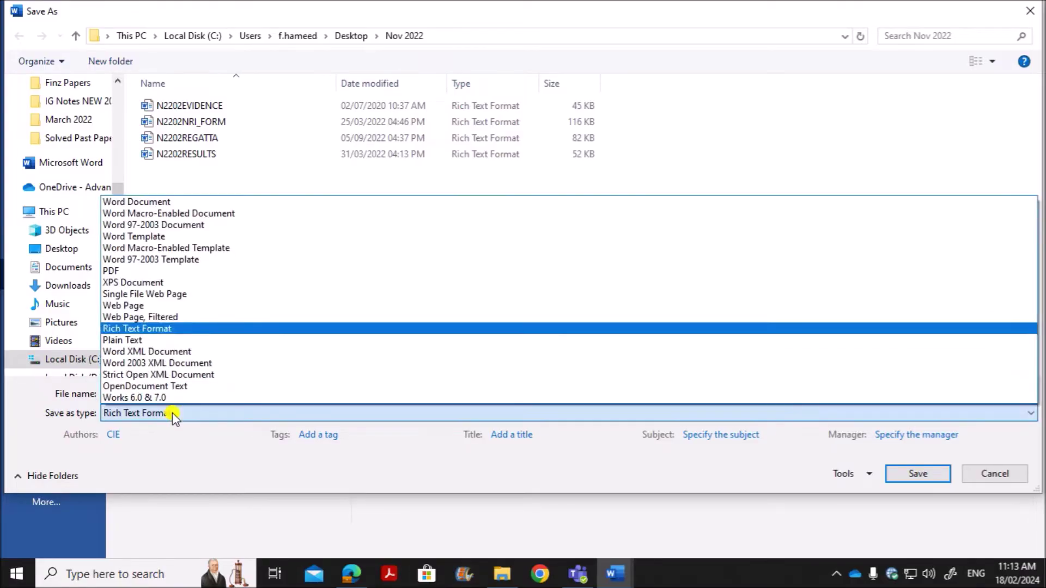
pyautogui.click(143, 200)
pyautogui.click(899, 528)
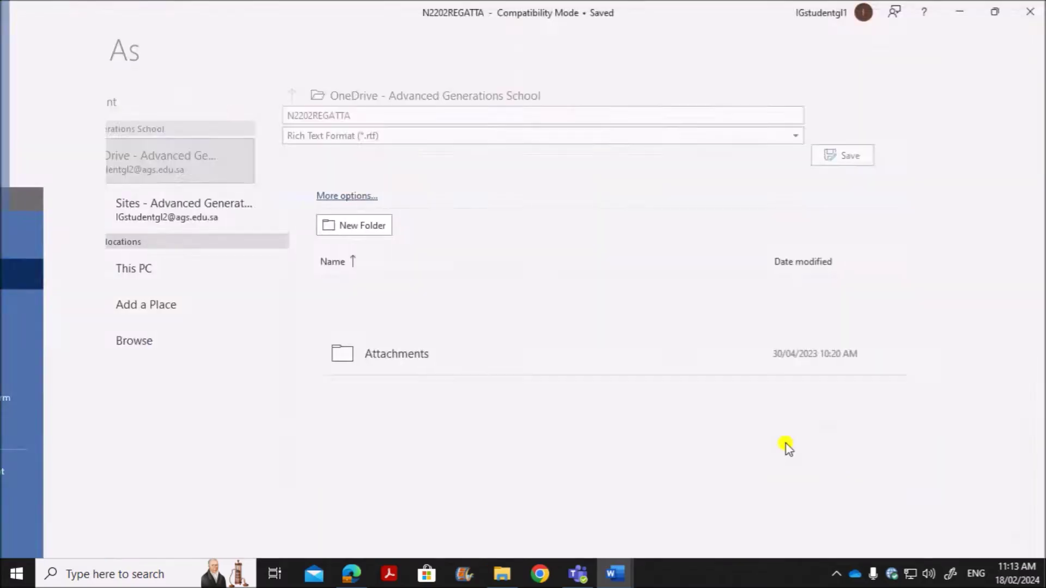
# Step: Select the SAILING file in the Nov 2022 folder in File Explorer and widen the Type column to show its full file type
pyautogui.click(351, 573)
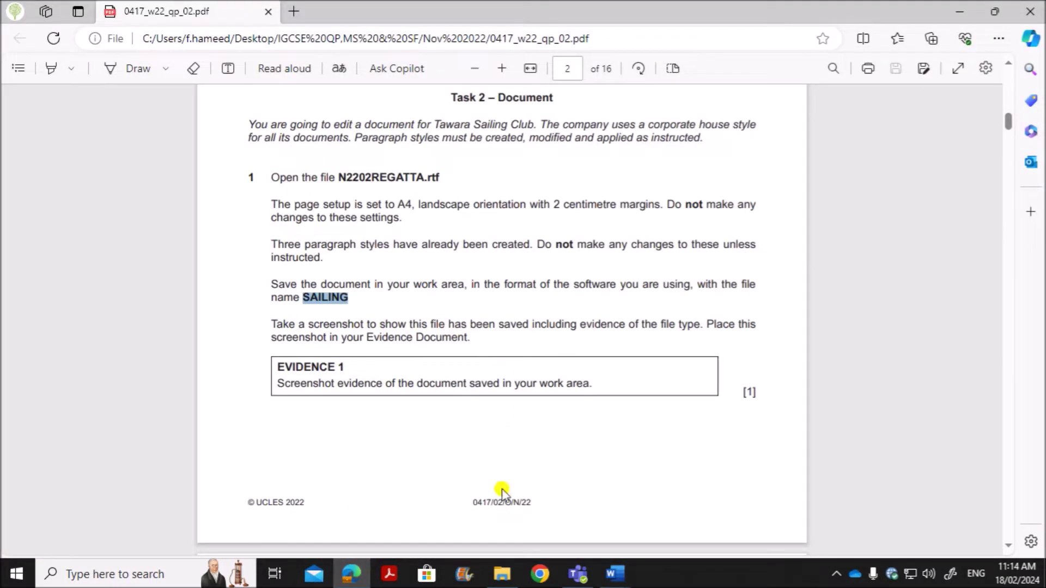
pyautogui.click(502, 574)
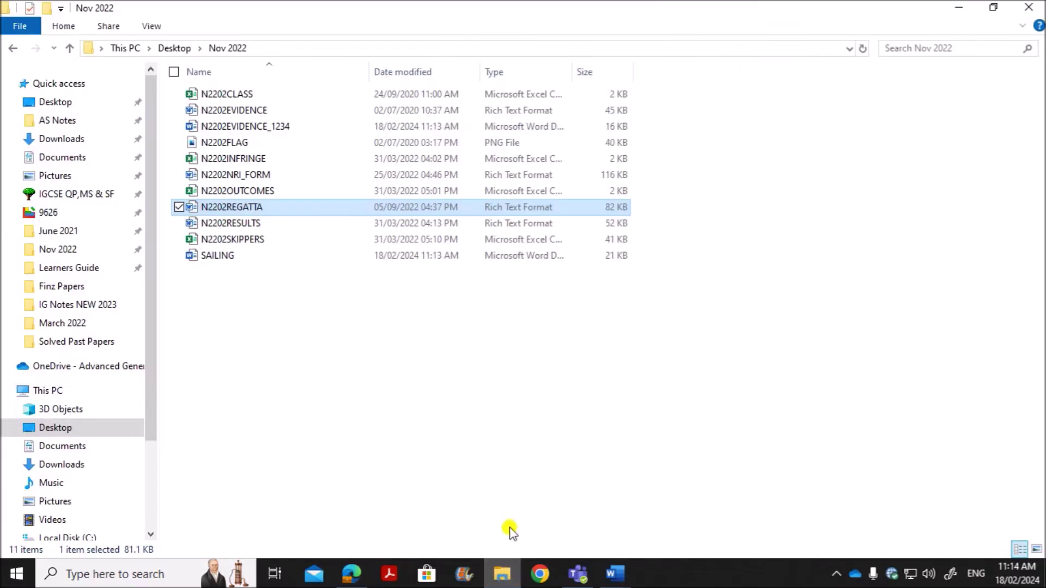
pyautogui.click(263, 256)
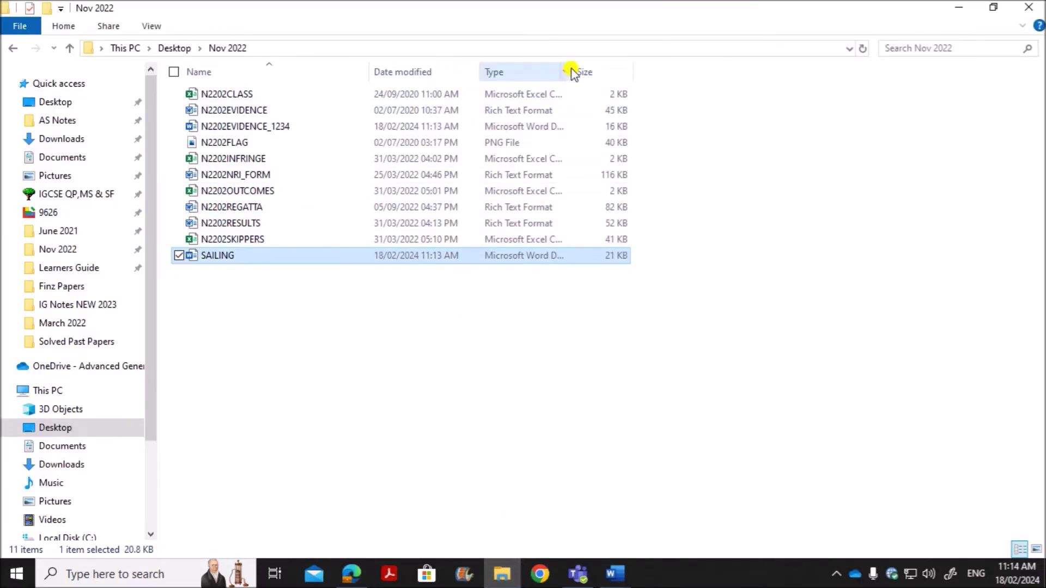
pyautogui.moveTo(575, 66); pyautogui.dragTo(718, 68)
# Step: Capture a Snipping Tool screenshot of the Nov 2022 folder listing with the SAILING file and its file type
pyautogui.click(171, 573)
pyautogui.write('sn')
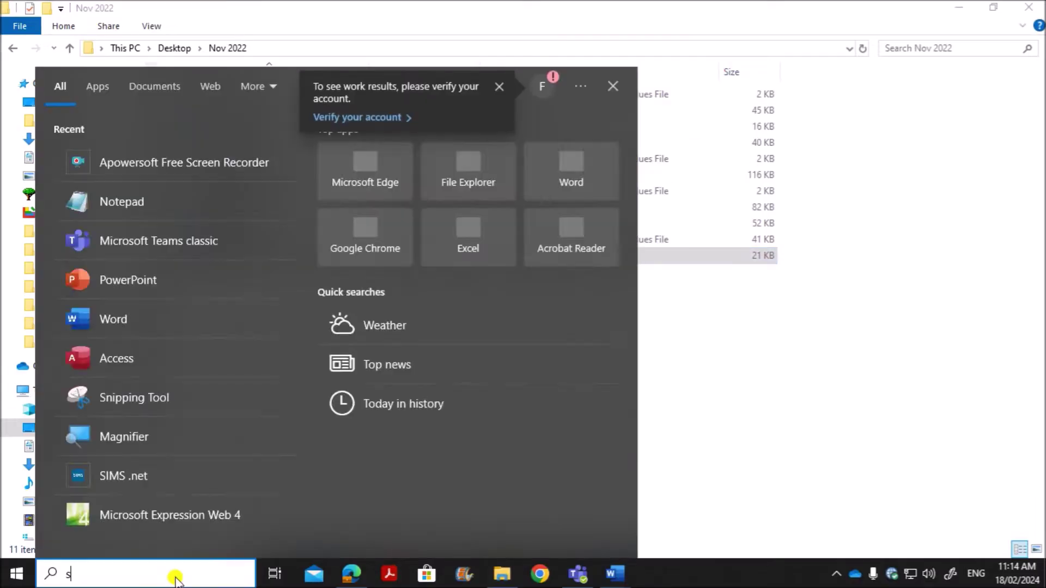
pyautogui.click(107, 156)
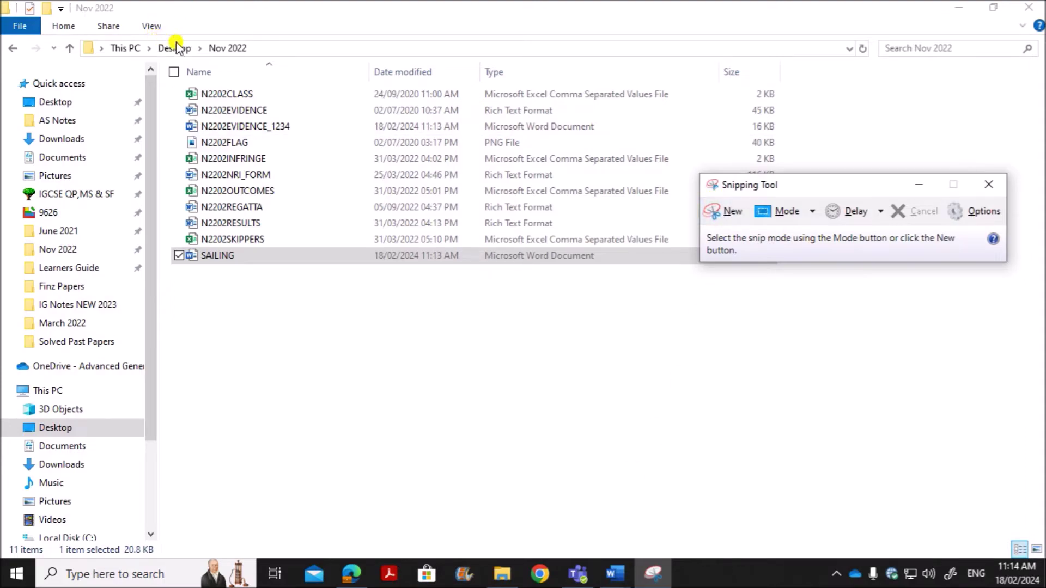
pyautogui.click(732, 211)
pyautogui.moveTo(142, 33); pyautogui.dragTo(795, 274)
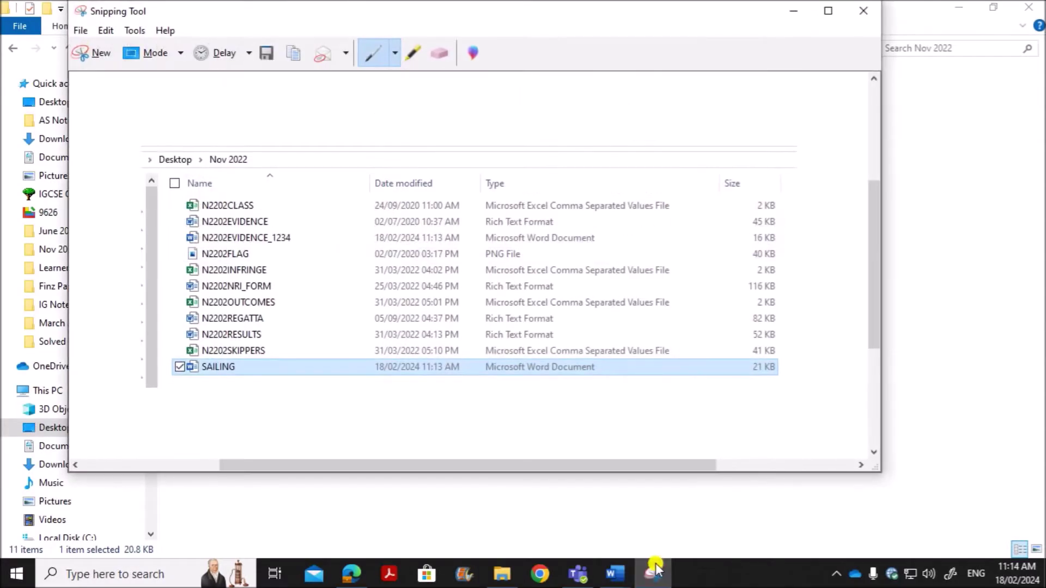
# Step: Paste the folder screenshot under Step 1 - EVIDENCE 1 in the evidence document in Word
pyautogui.moveTo(615, 572)
pyautogui.click(545, 537)
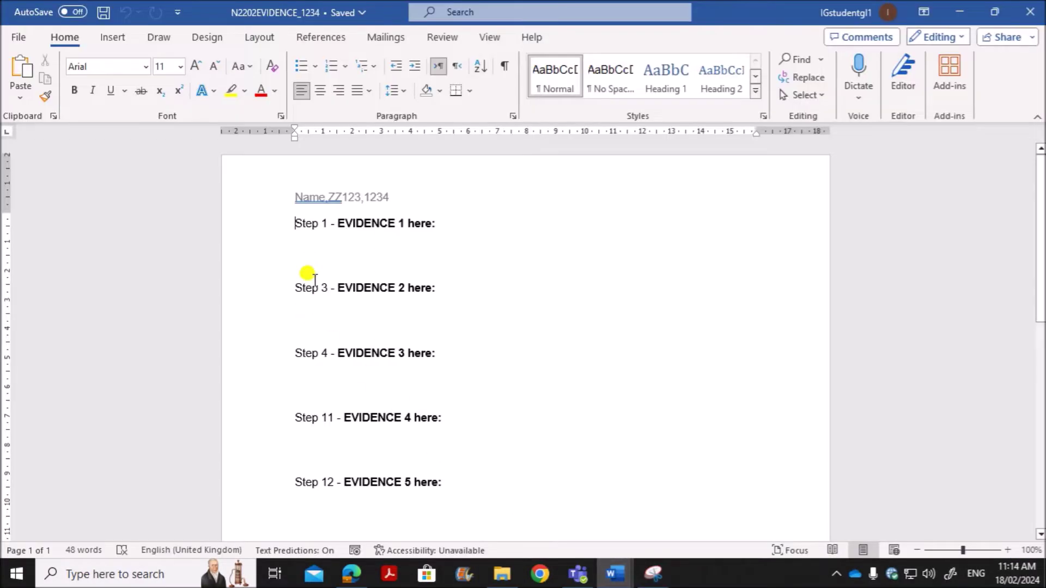
pyautogui.hotkey('ctrl', 'v')
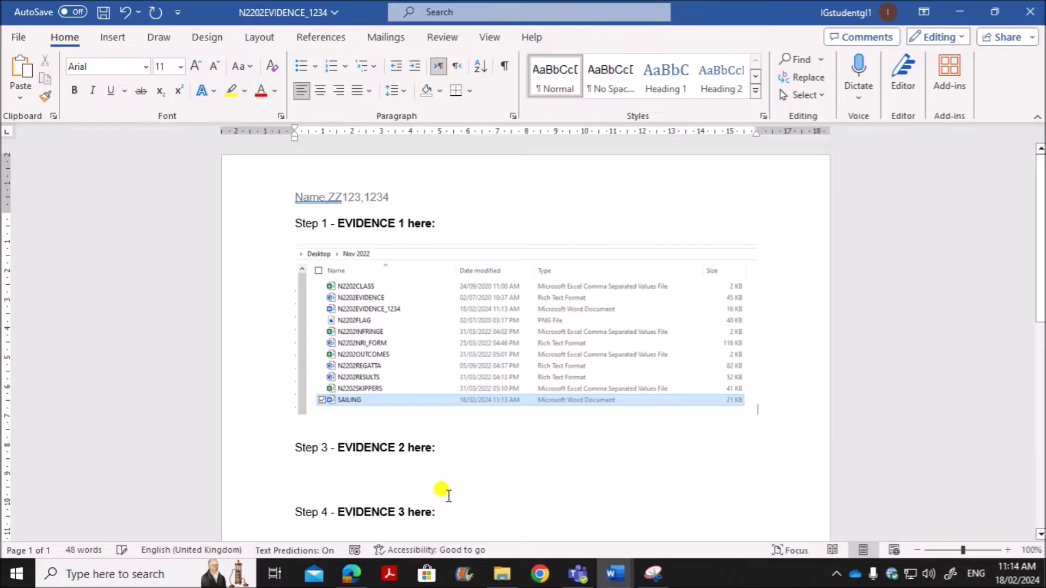
# Step: Return to the exam paper in the browser and read step 2 for the required header alignment and text
pyautogui.click(347, 573)
pyautogui.scroll(-6, 348, 419)
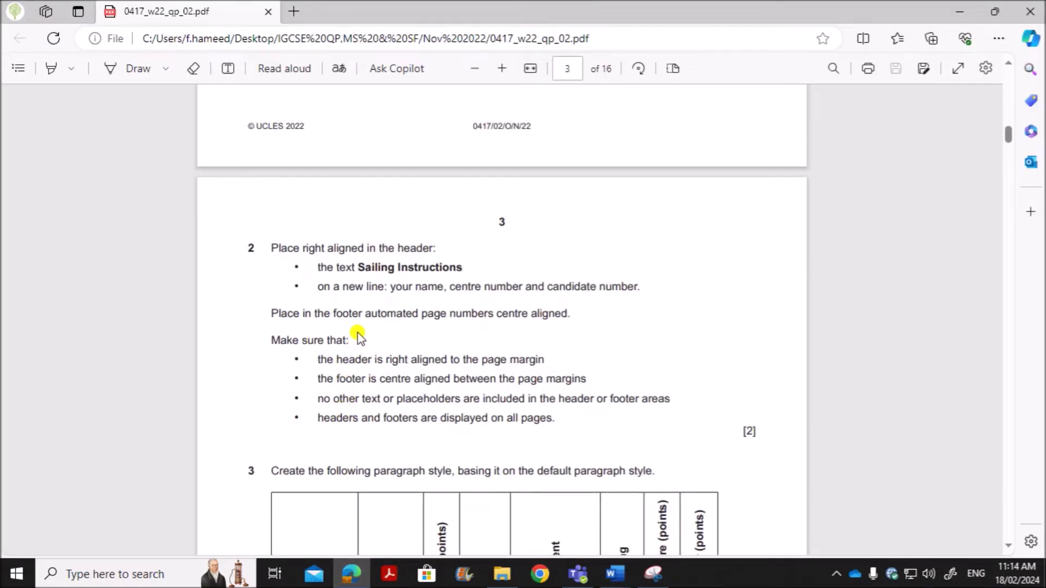
pyautogui.moveTo(316, 251); pyautogui.dragTo(439, 239)
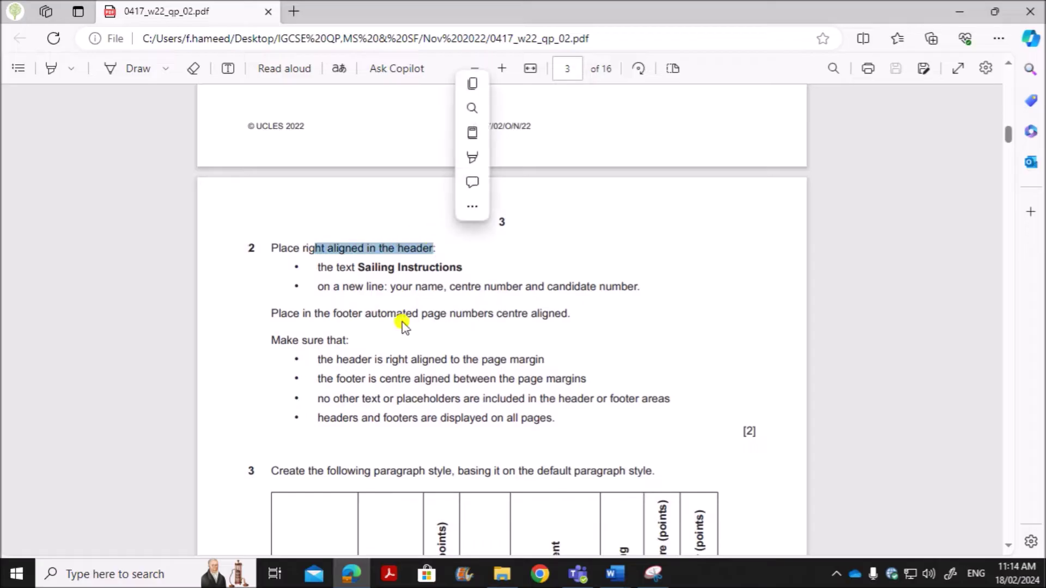
pyautogui.click(360, 257)
pyautogui.moveTo(359, 267); pyautogui.dragTo(455, 269)
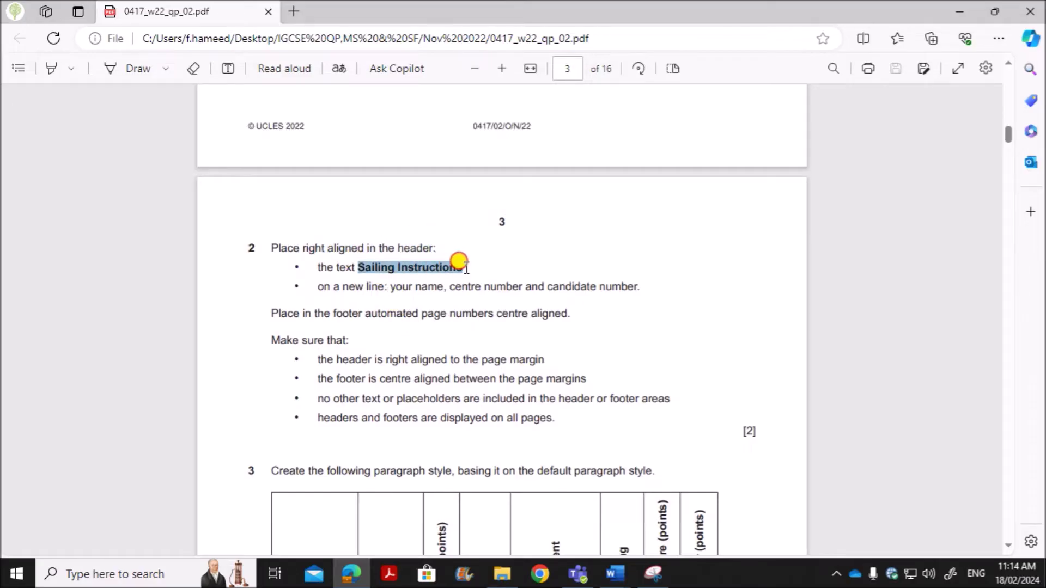
# Step: Switch to the SAILING document in Word, insert a Blank (Three Columns) header and enter Sailing Instructions in its right-aligned placeholder
pyautogui.moveTo(615, 573)
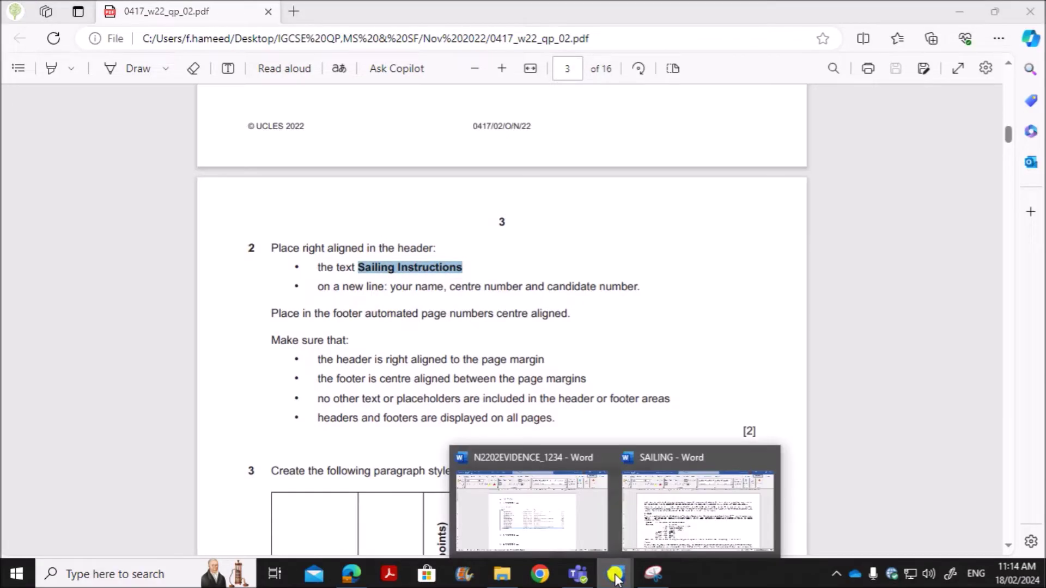
pyautogui.click(677, 536)
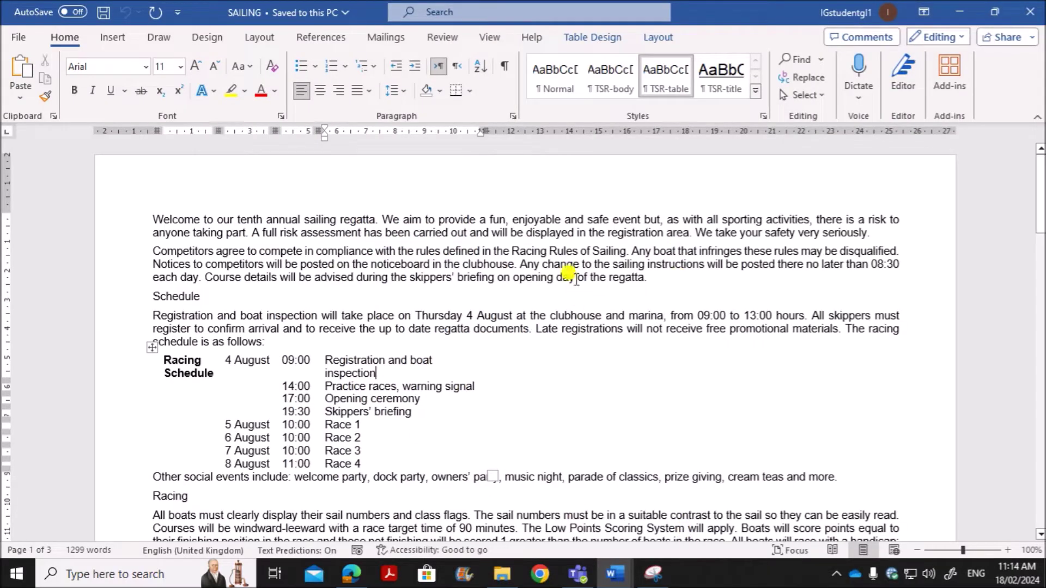
pyautogui.click(113, 38)
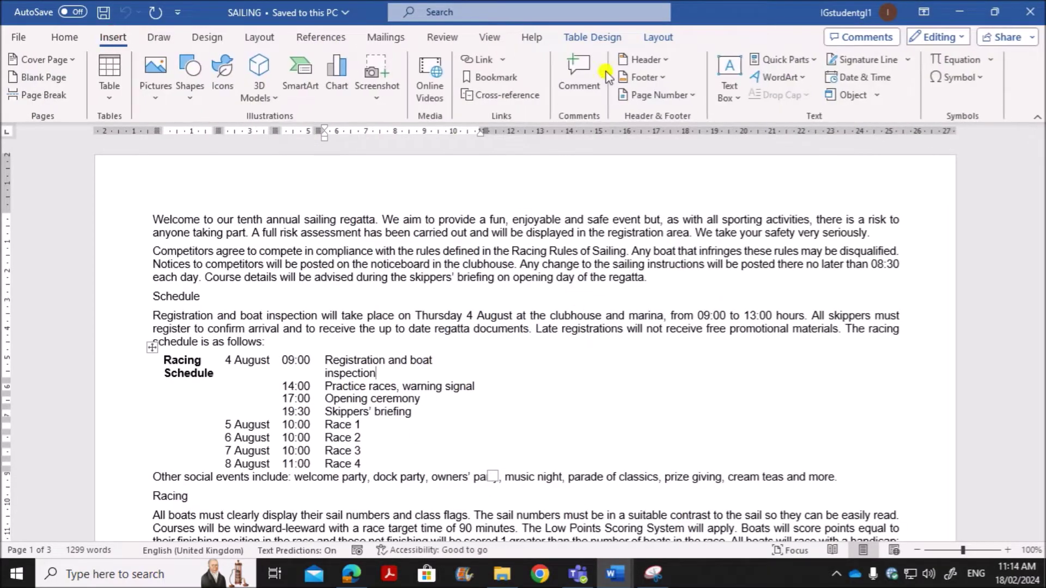
pyautogui.click(648, 61)
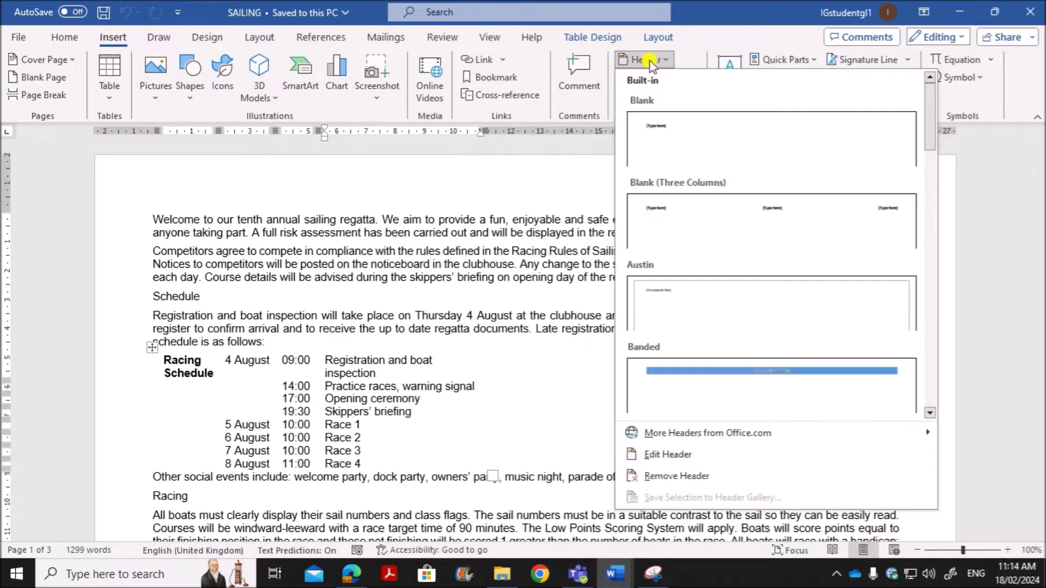
pyautogui.click(792, 221)
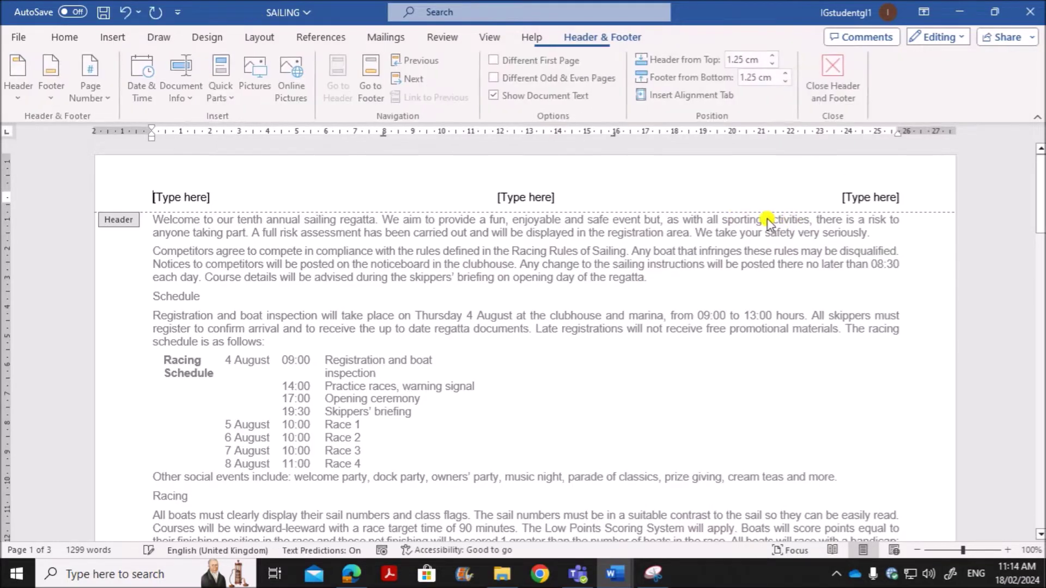
pyautogui.click(858, 194)
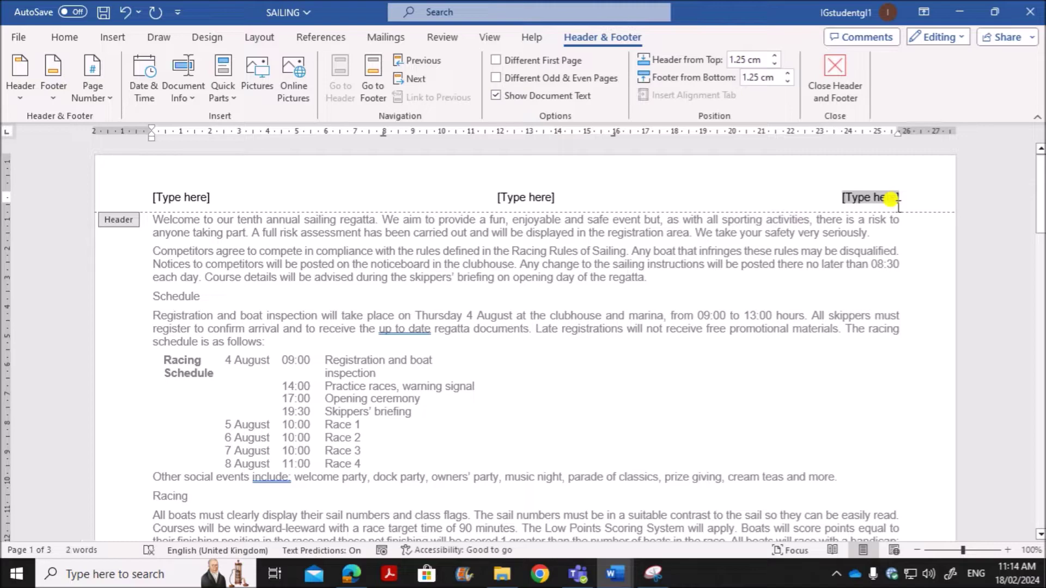
pyautogui.write('Sai')
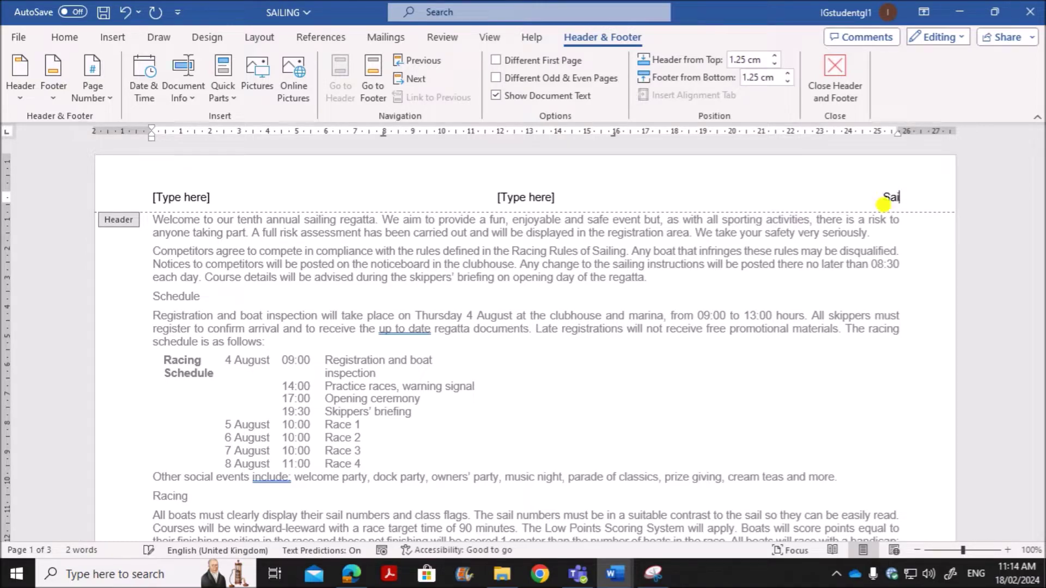
pyautogui.write('ling Instructions')
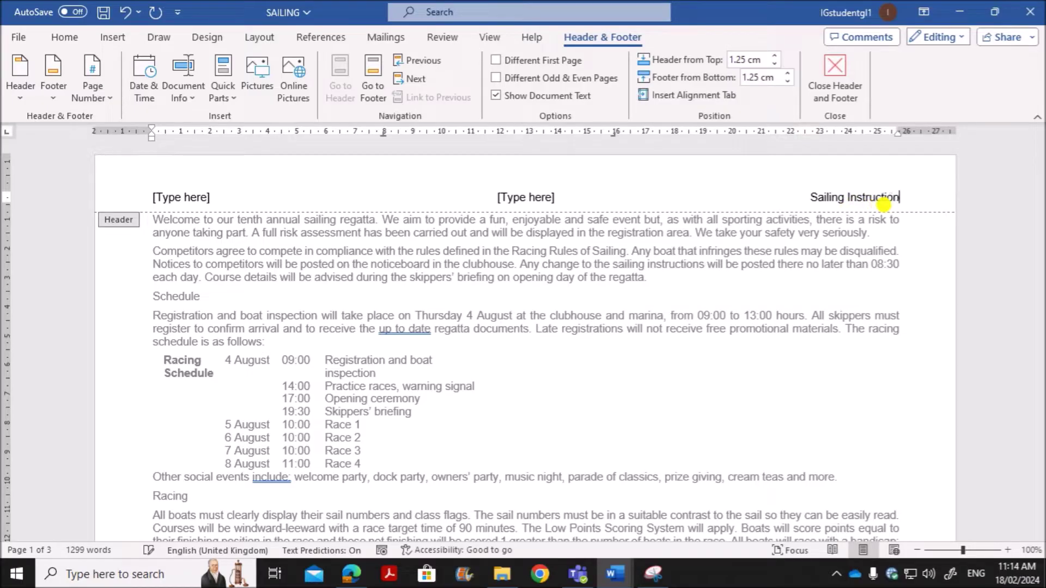
# Step: Check the second header line in the exam paper and add the candidate's name, centre number and candidate number on a new line in SAILING's header
pyautogui.click(351, 573)
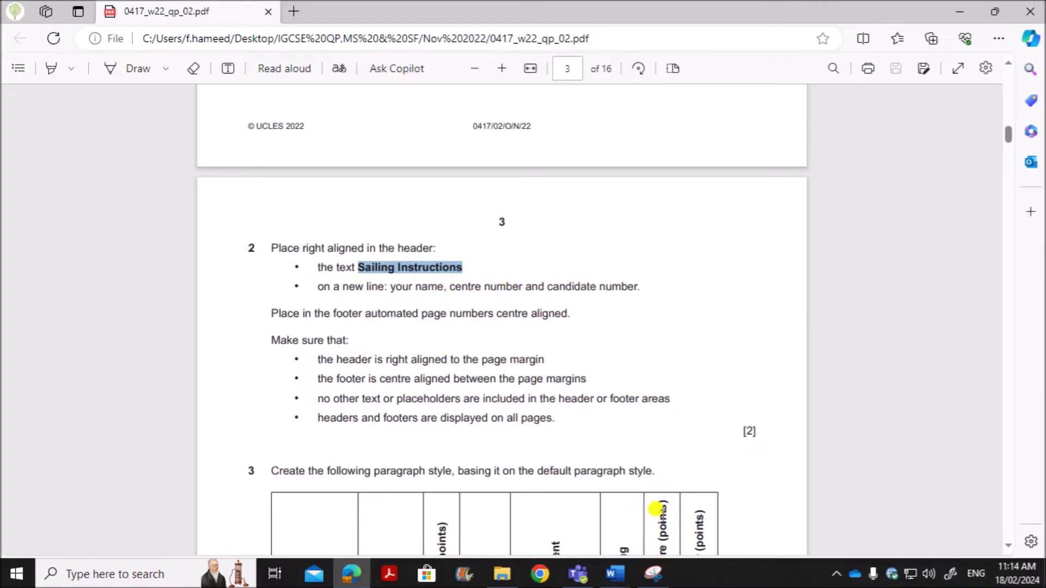
pyautogui.click(614, 574)
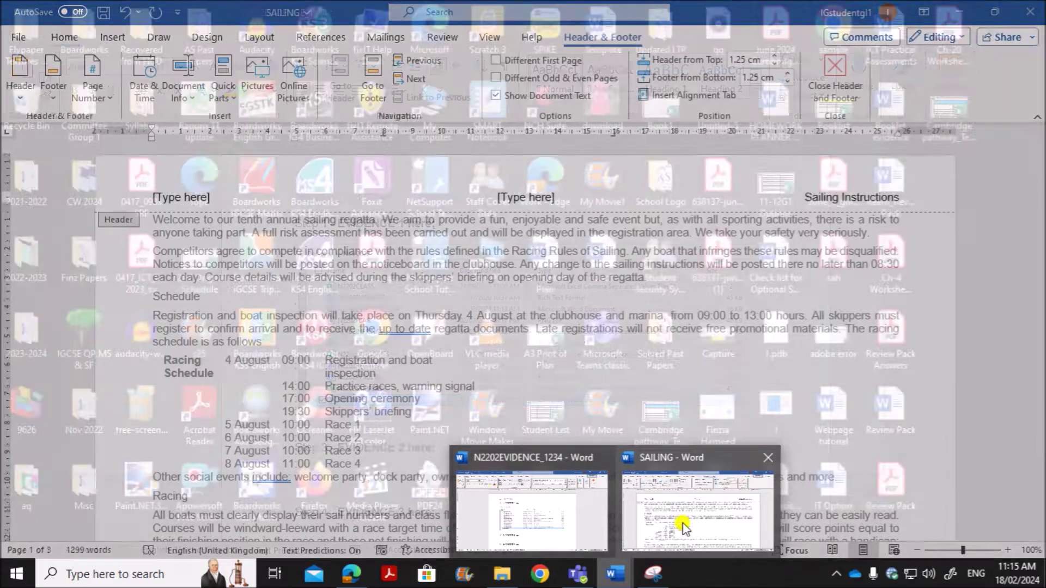
pyautogui.click(681, 526)
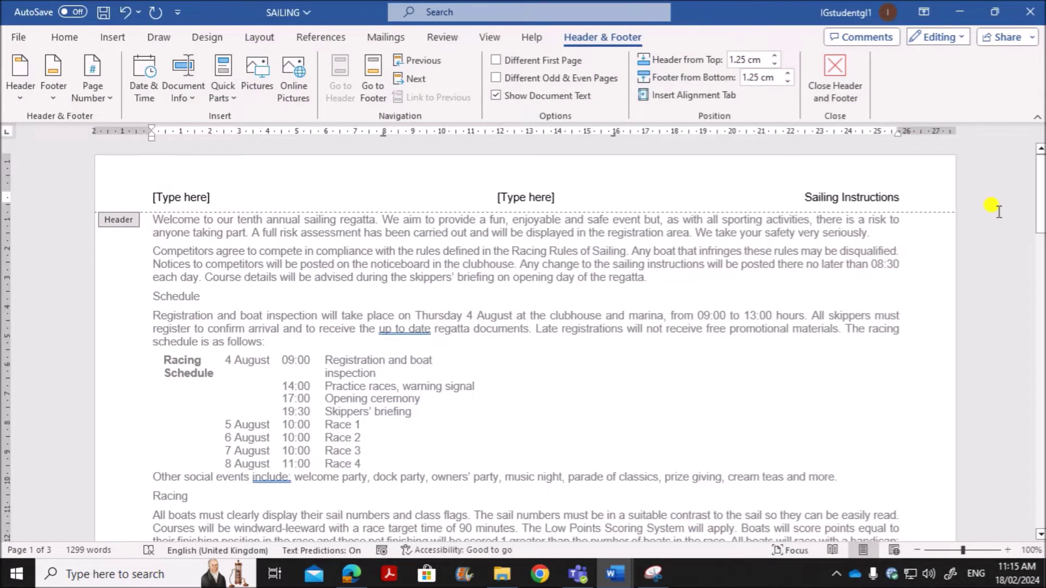
pyautogui.press('Return')
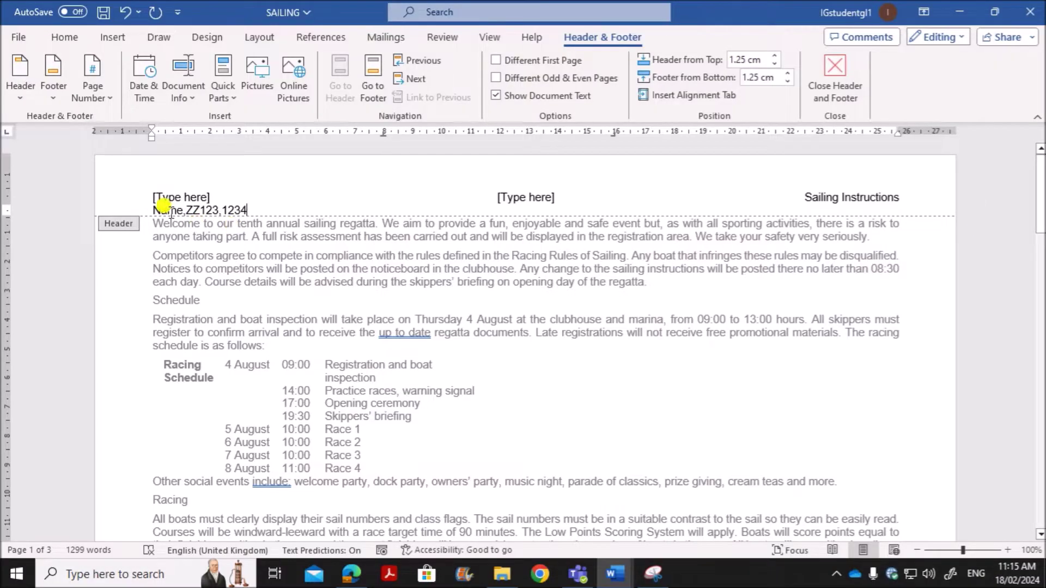
# Step: Move the candidate details line to the right margin with tabs so it sits directly beneath Sailing Instructions in the header
pyautogui.press('Tab')
pyautogui.press('Tab')
pyautogui.press('Tab')
pyautogui.press('Tab')
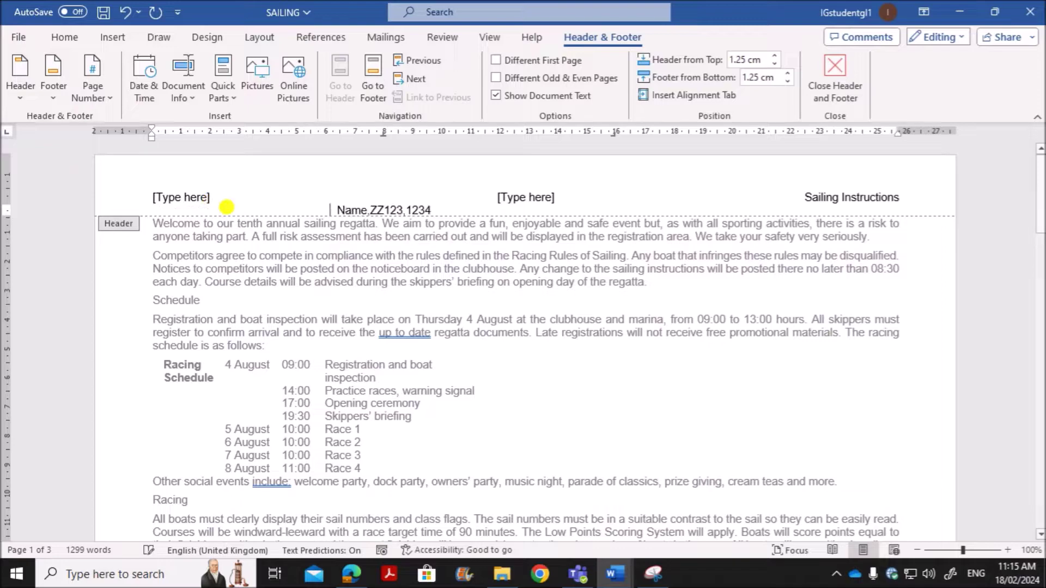
pyautogui.press('Tab')
pyautogui.press('Tab')
pyautogui.press('Tab')
pyautogui.press('Tab')
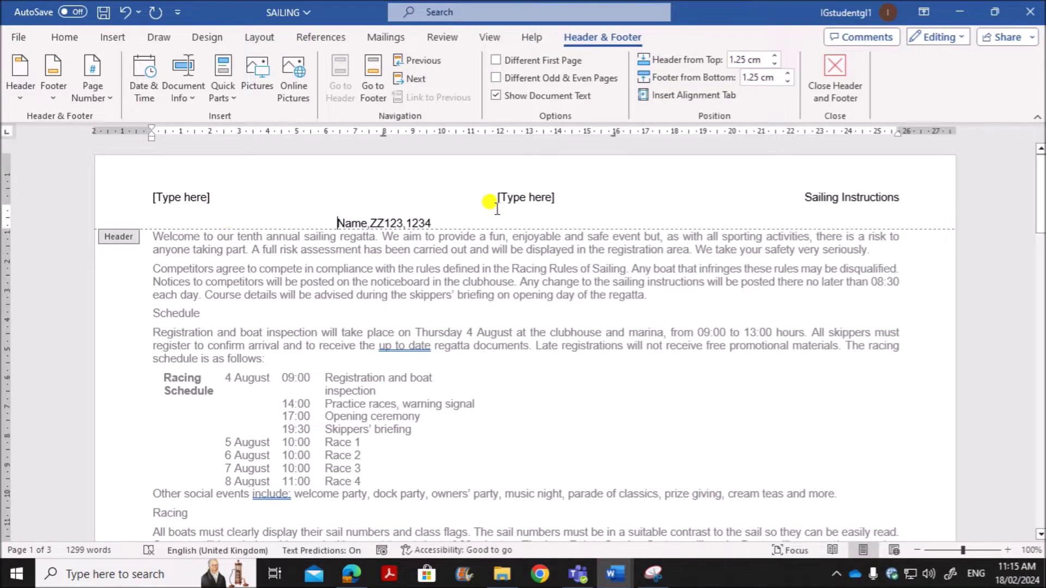
pyautogui.click(806, 197)
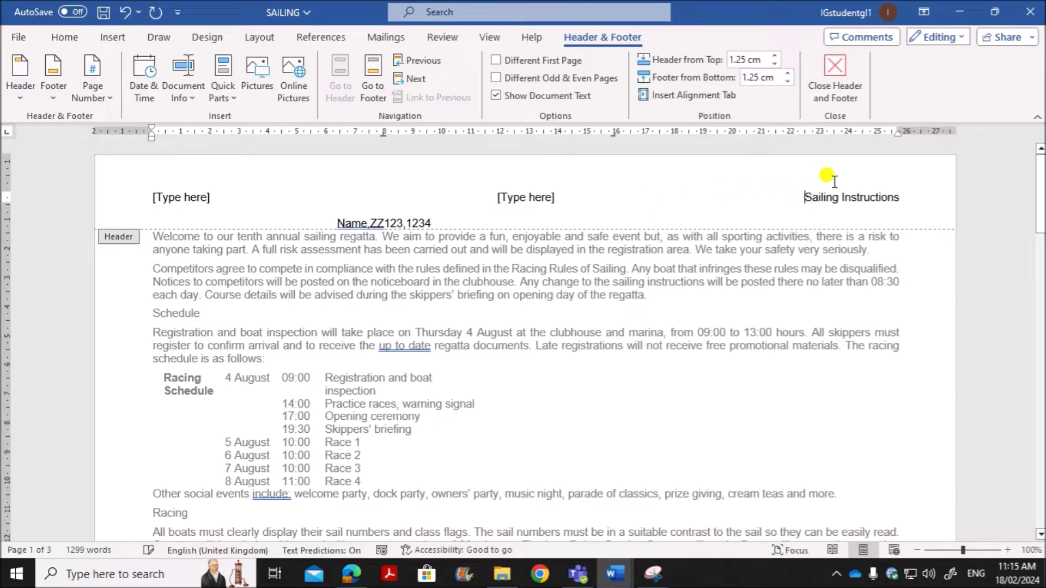
pyautogui.hotkey('shift', 'Left')
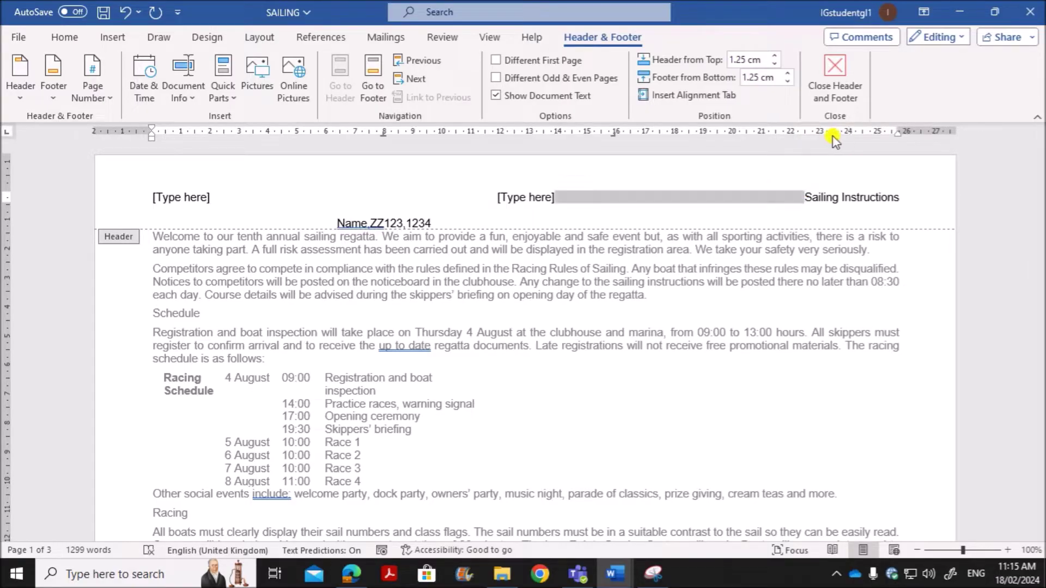
pyautogui.moveTo(384, 224); pyautogui.dragTo(345, 226)
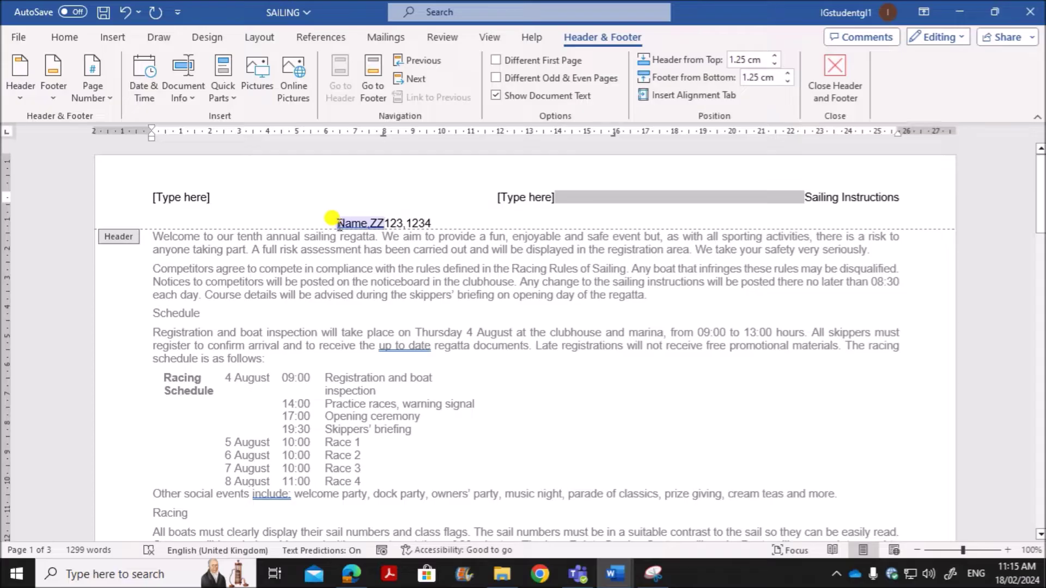
pyautogui.click(335, 223)
pyautogui.press('Tab')
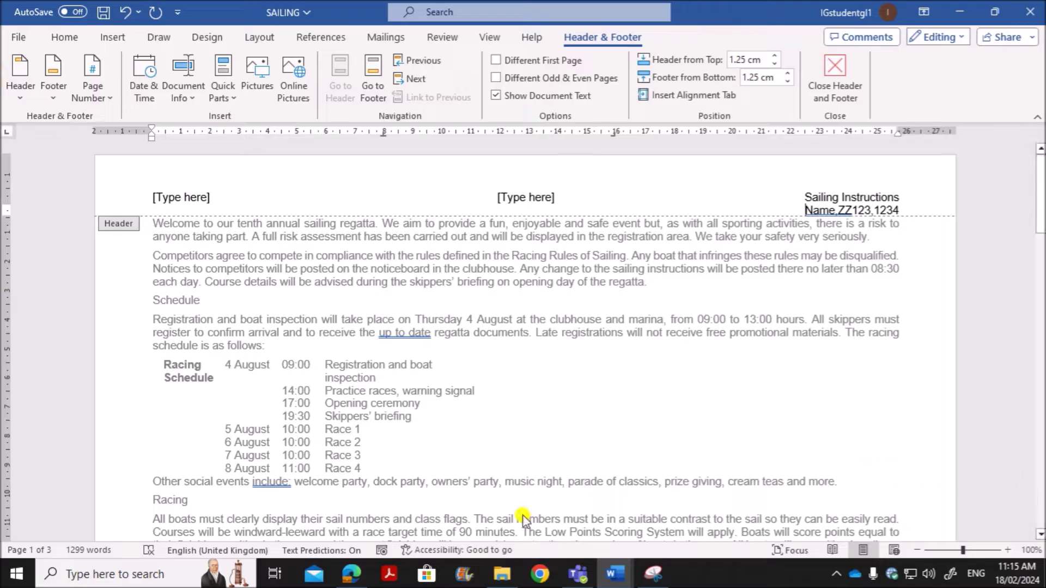
# Step: Recheck the header and footer requirements in the exam paper, delete the two unused placeholders from SAILING's header and close it
pyautogui.click(347, 575)
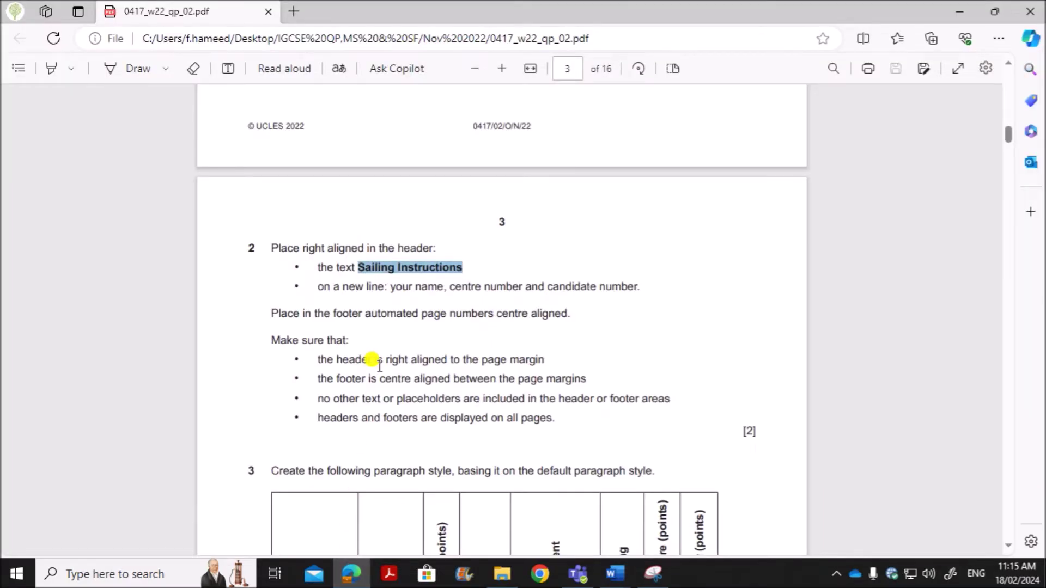
pyautogui.scroll(-2, 379, 366)
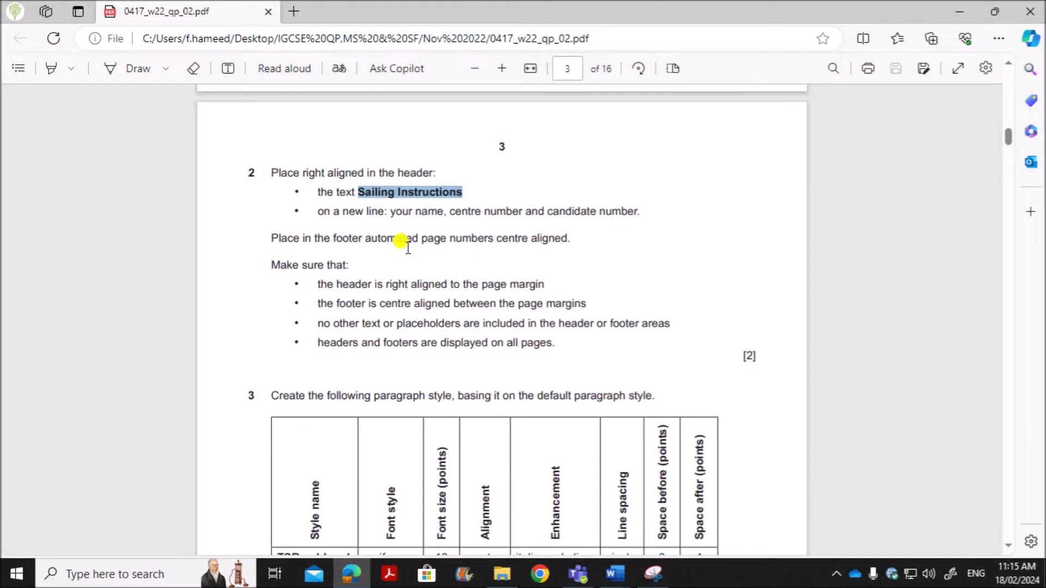
pyautogui.moveTo(615, 573)
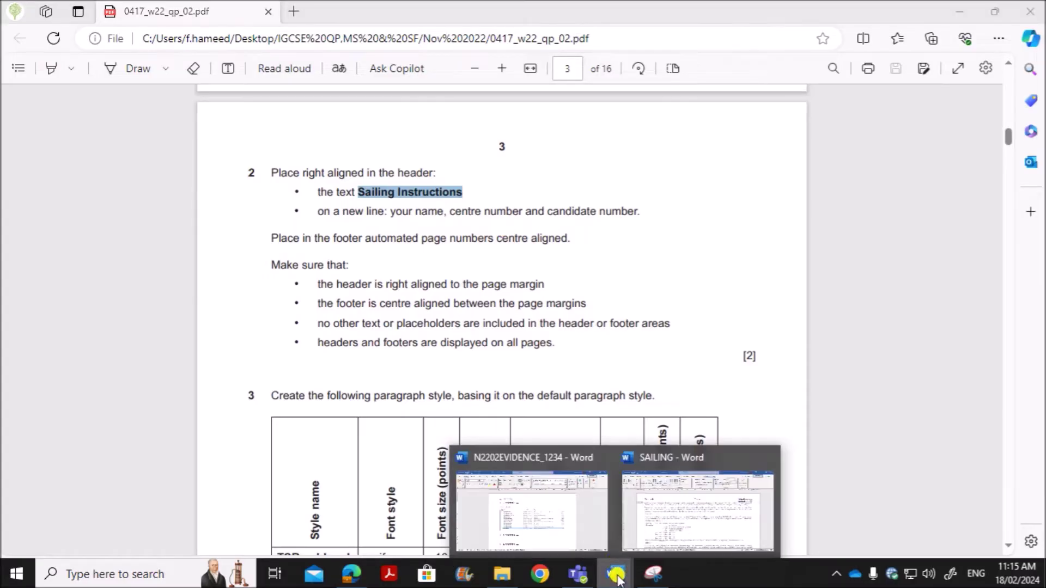
pyautogui.click(653, 520)
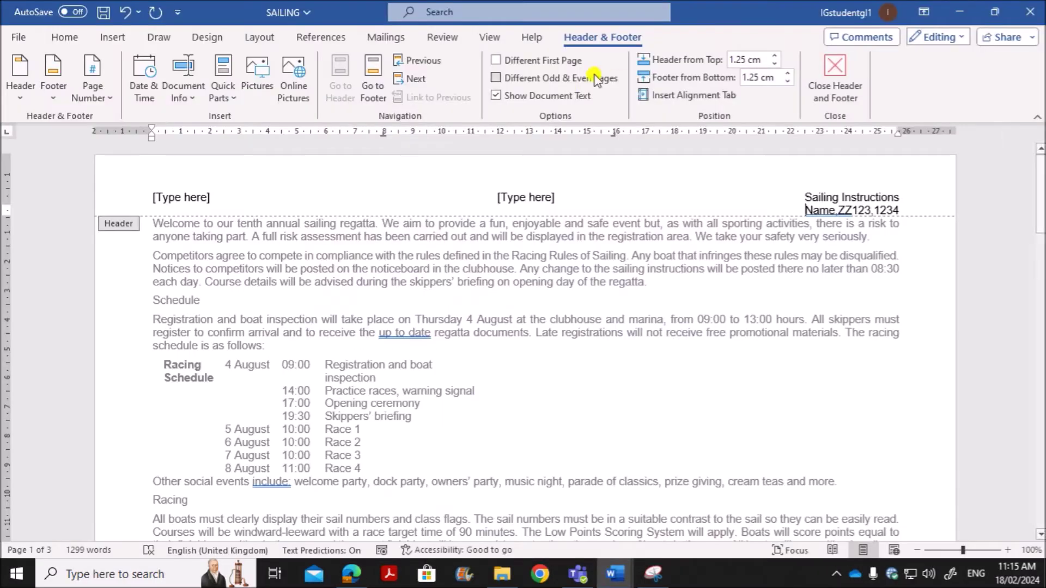
pyautogui.click(520, 201)
pyautogui.press('Delete')
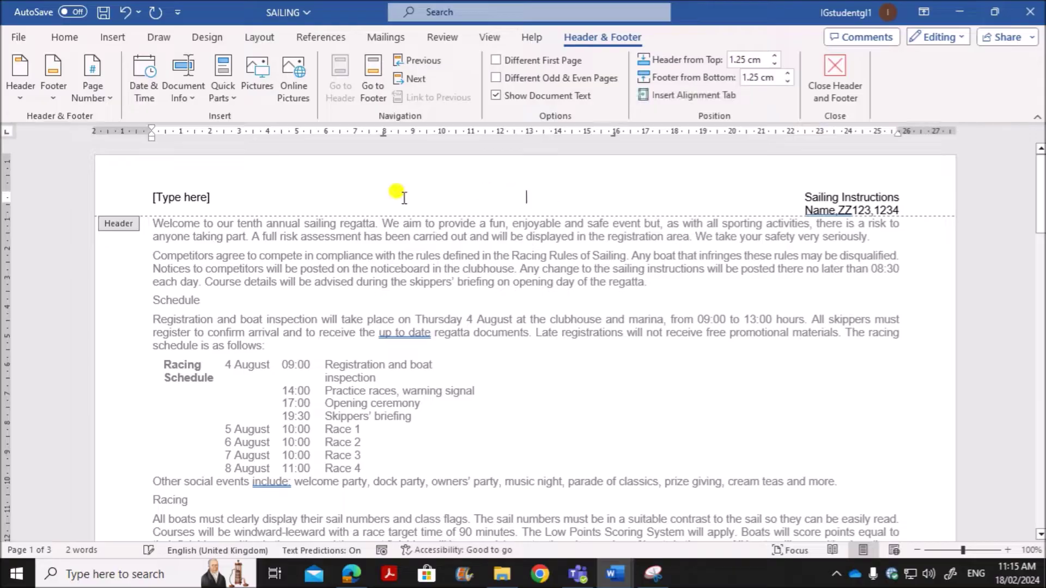
pyautogui.click(205, 197)
pyautogui.press('Delete')
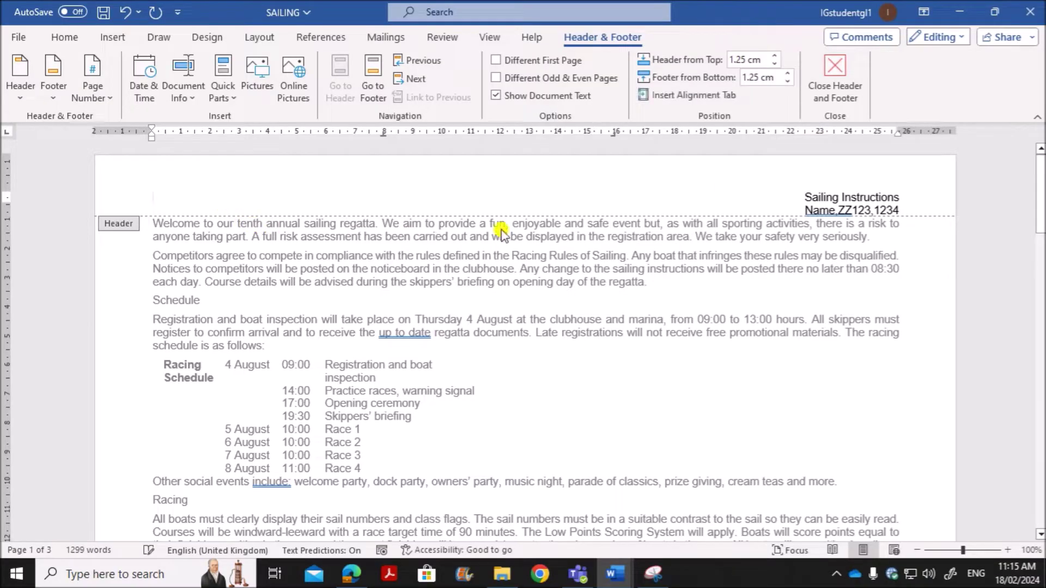
pyautogui.click(833, 96)
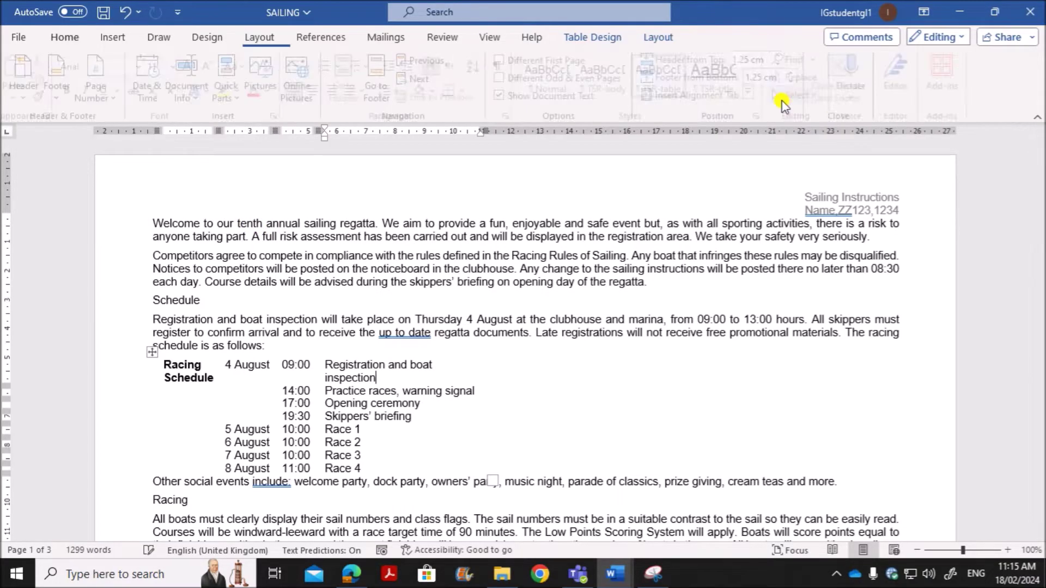
# Step: Insert a Blank (Three Columns) footer in SAILING and check the footer requirement in the exam paper before returning to the document
pyautogui.click(117, 38)
pyautogui.click(648, 78)
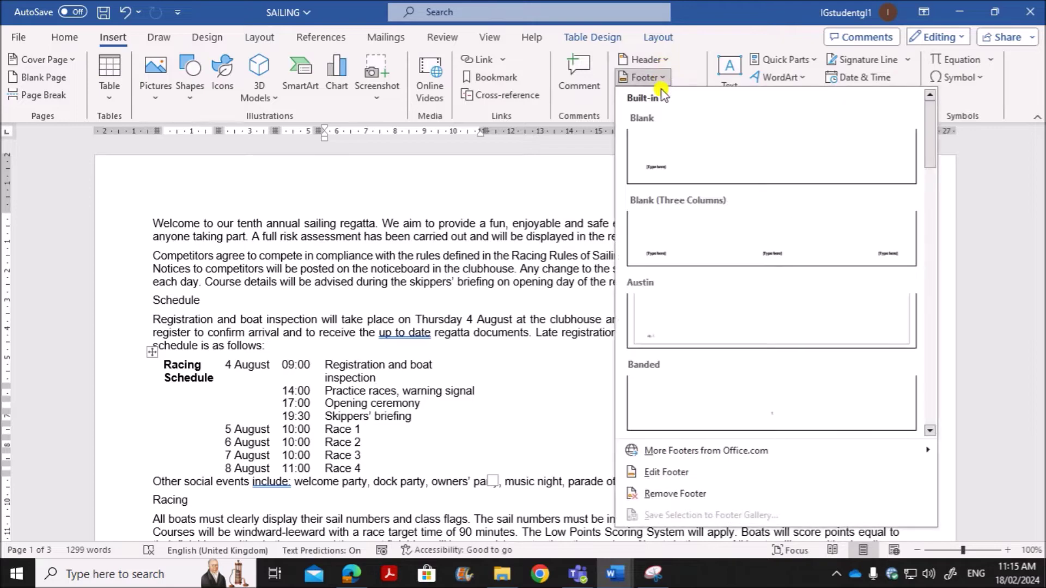
pyautogui.click(771, 238)
pyautogui.click(352, 575)
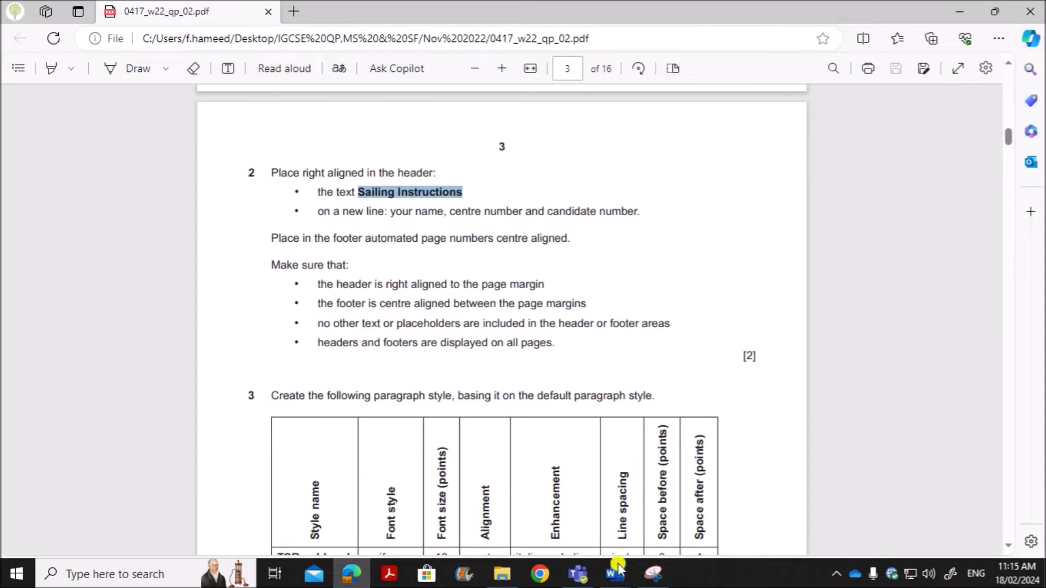
pyautogui.moveTo(618, 570)
pyautogui.click(700, 526)
pyautogui.scroll(-3, 223, 327)
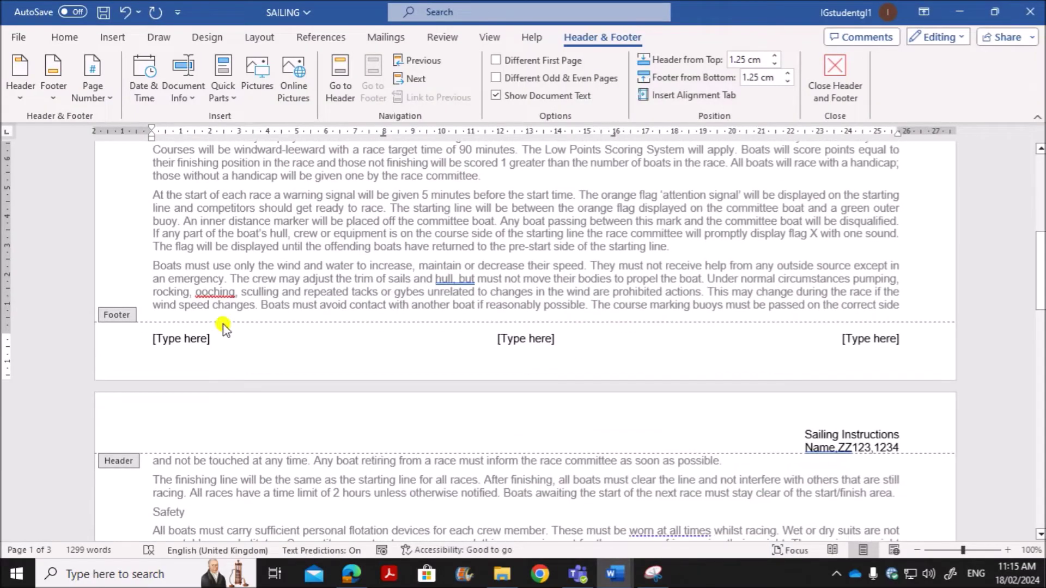
# Step: Delete the left-aligned and right-aligned placeholders from SAILING's footer
pyautogui.click(188, 339)
pyautogui.press('Delete')
pyautogui.click(863, 339)
pyautogui.press('Delete')
# Step: Replace the footer's centre placeholder with an automatic Plain Number page number and close the footer
pyautogui.click(517, 334)
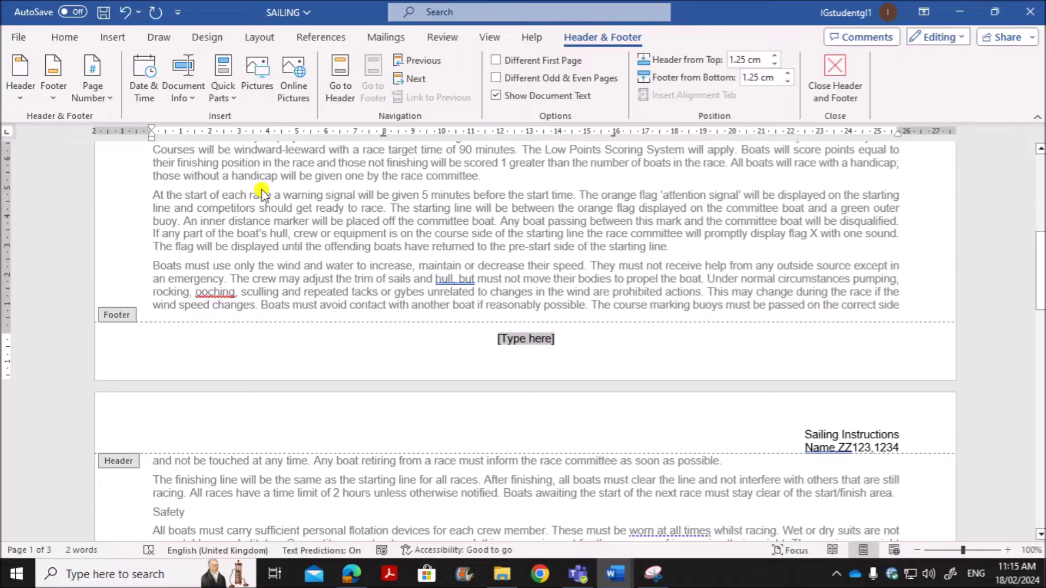
pyautogui.click(105, 97)
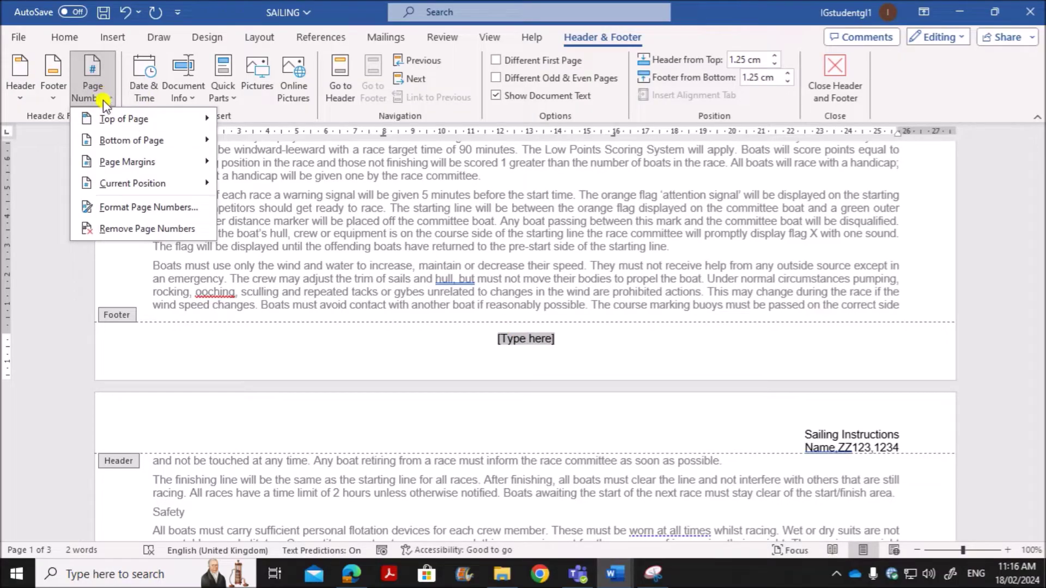
pyautogui.moveTo(196, 184)
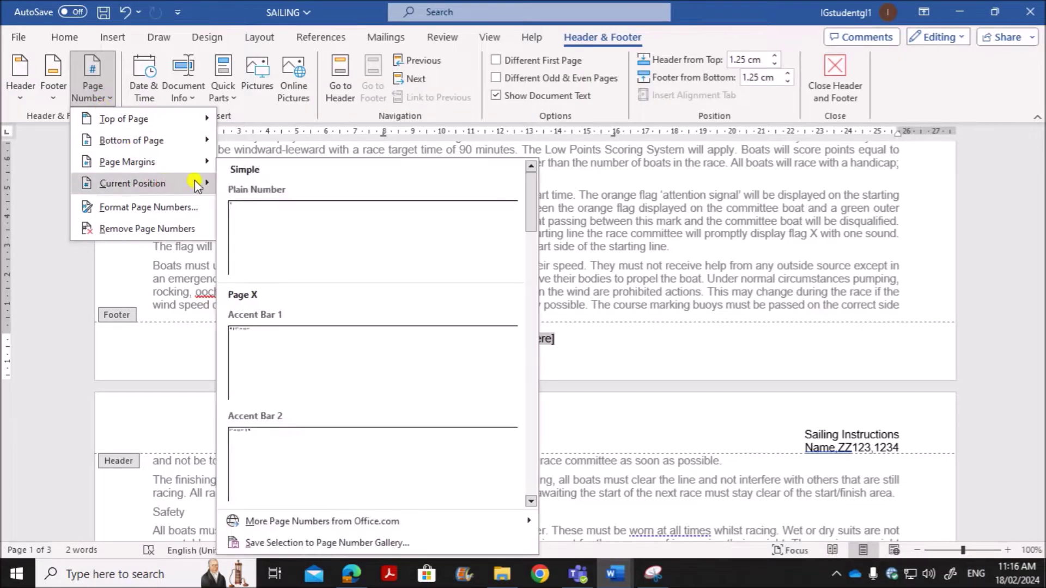
pyautogui.click(287, 241)
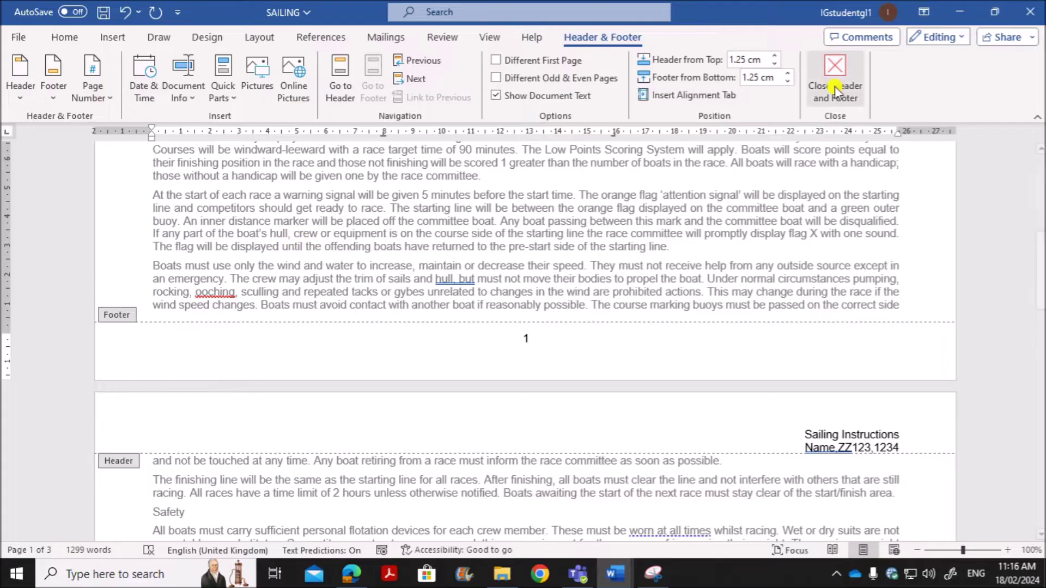
pyautogui.click(832, 82)
pyautogui.scroll(5, 626, 229)
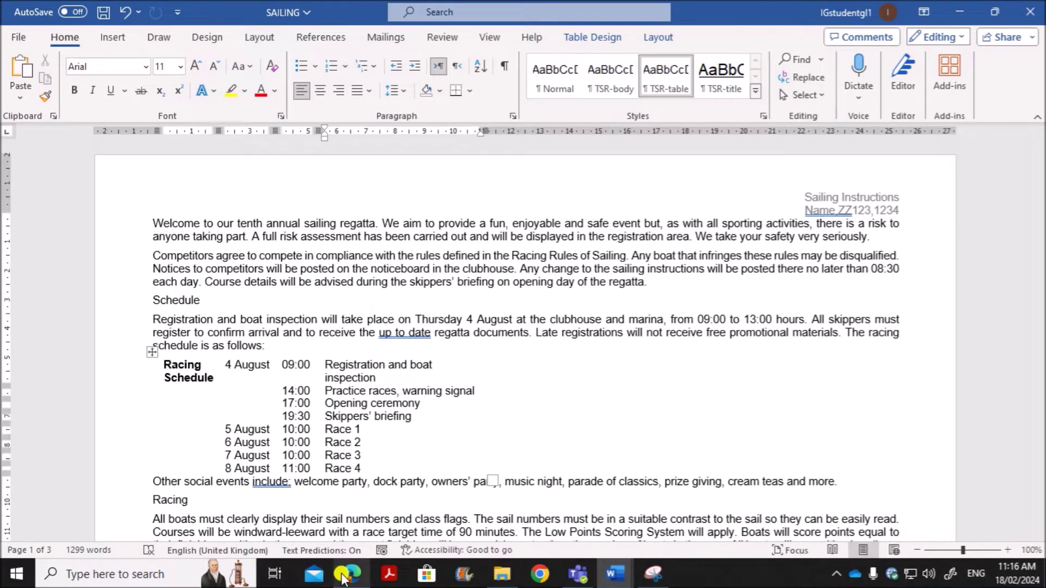
# Step: Review the header and footer conditions of question 2 in the exam paper and read the paragraph style instruction of question 3
pyautogui.click(351, 574)
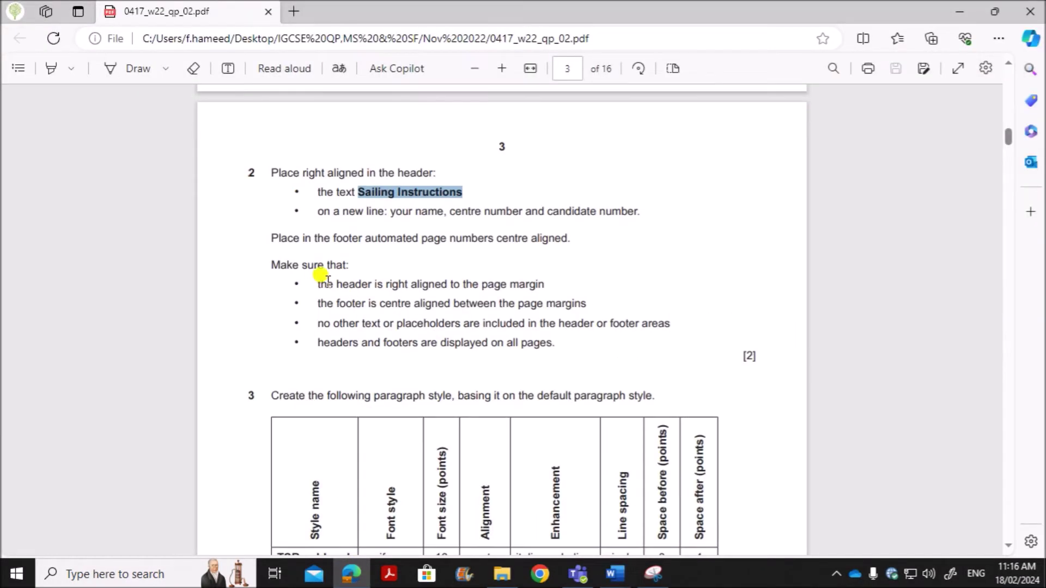
pyautogui.moveTo(320, 284); pyautogui.dragTo(545, 284)
pyautogui.moveTo(379, 304); pyautogui.dragTo(554, 306)
pyautogui.moveTo(355, 324); pyautogui.dragTo(545, 325)
pyautogui.scroll(-4, 445, 427)
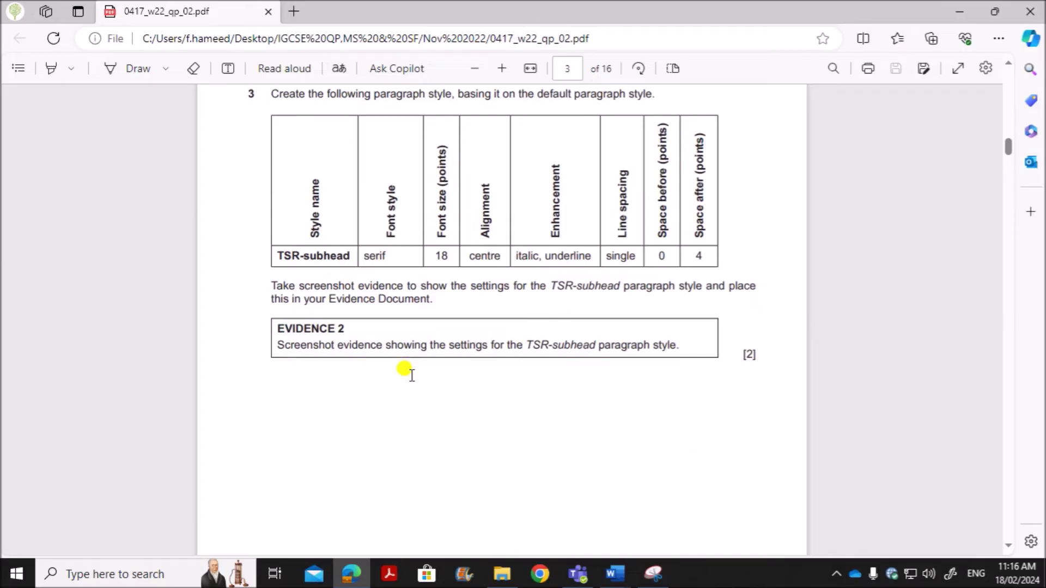
pyautogui.scroll(1, 411, 375)
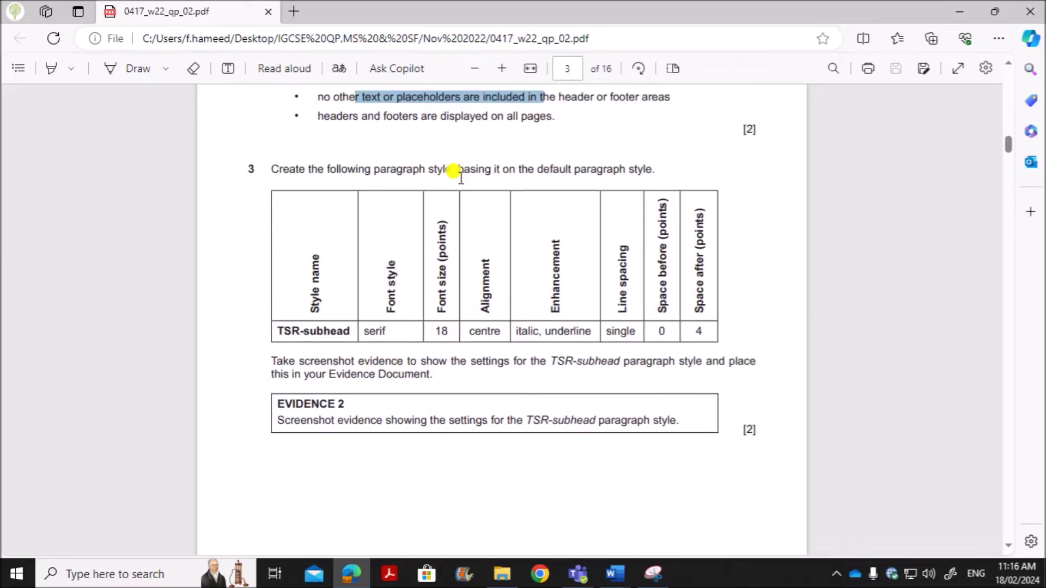
pyautogui.click(545, 176)
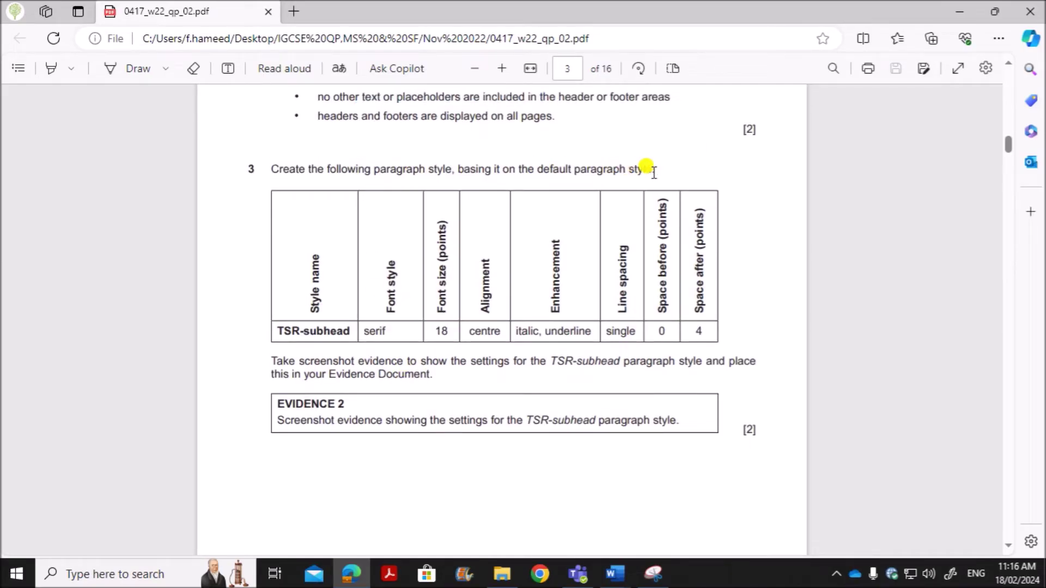
# Step: Create a new style in SAILING from the opening paragraph and name it TSR-subhead, checking the style name in the exam paper
pyautogui.click(615, 573)
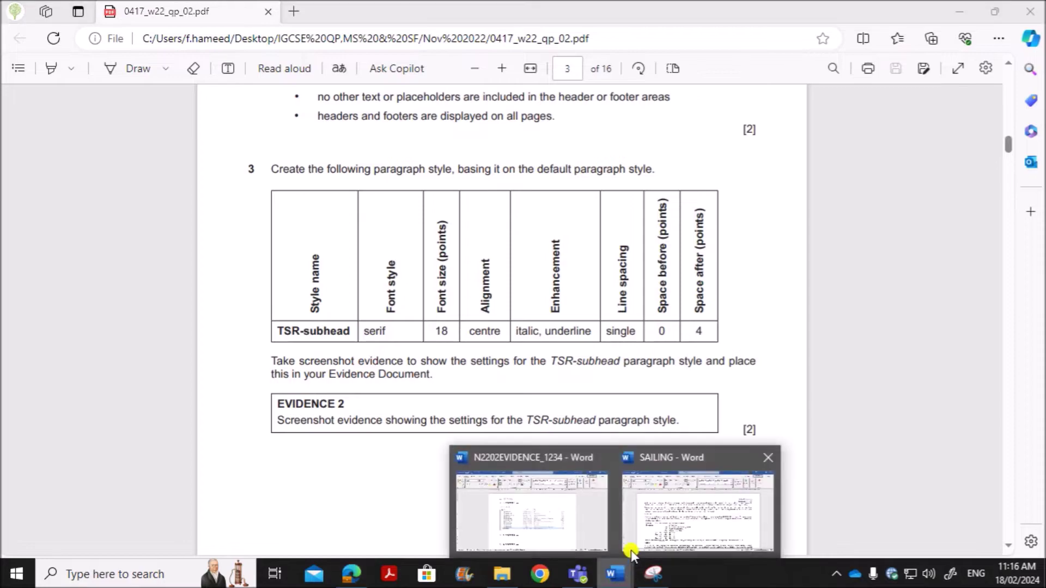
pyautogui.click(688, 511)
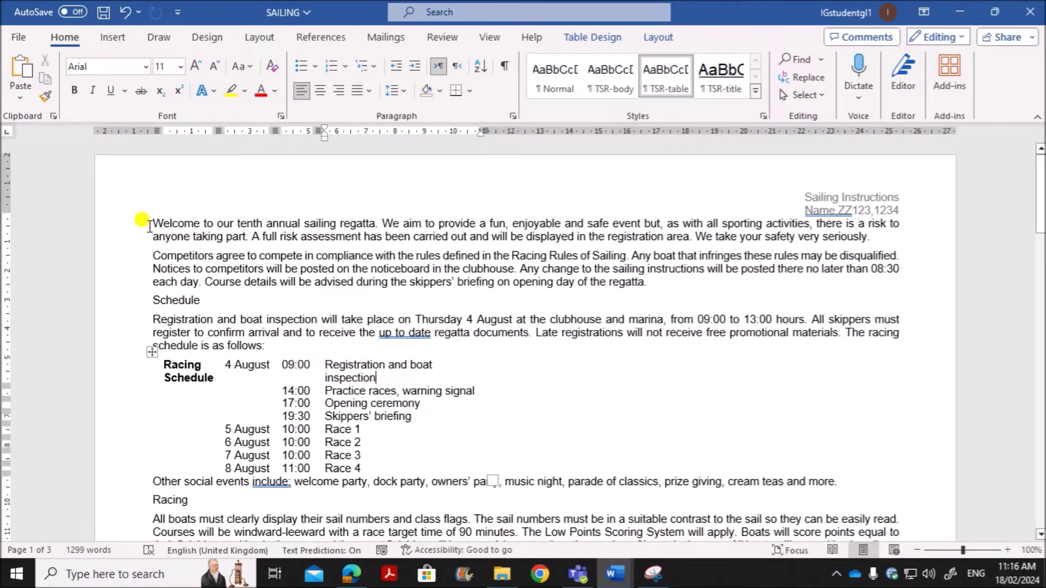
pyautogui.click(150, 225)
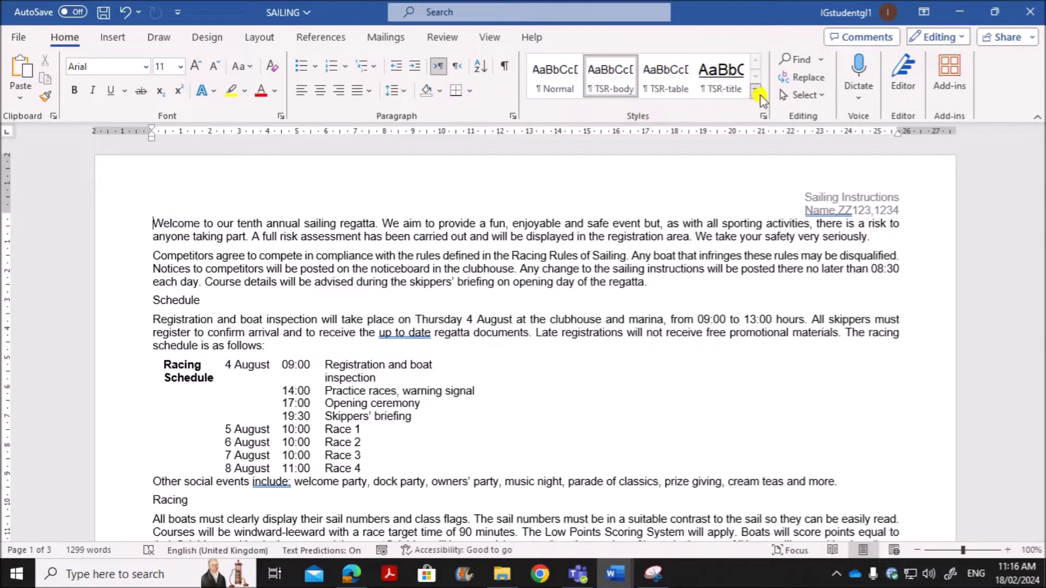
pyautogui.click(756, 90)
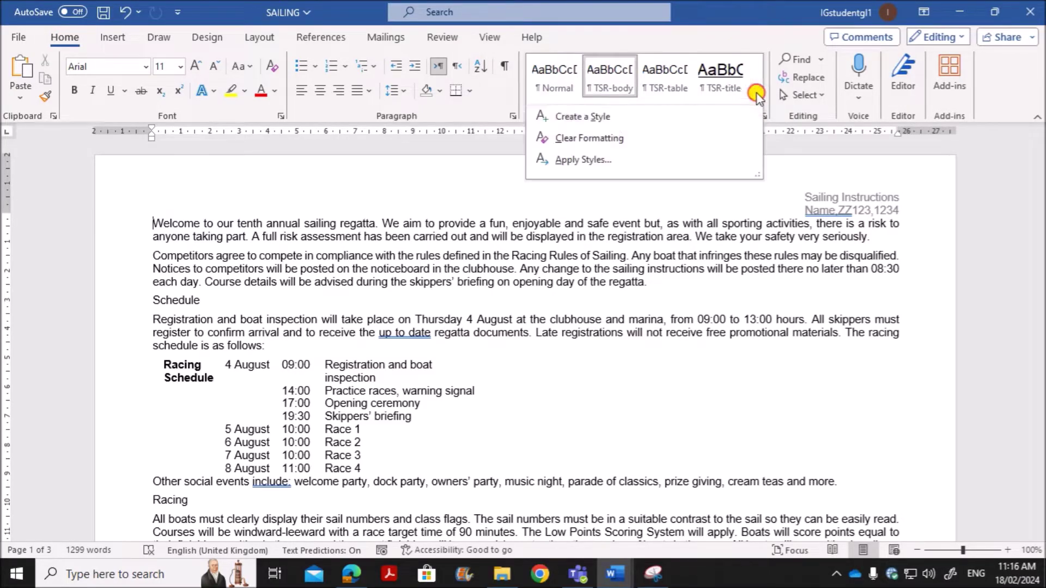
pyautogui.click(567, 124)
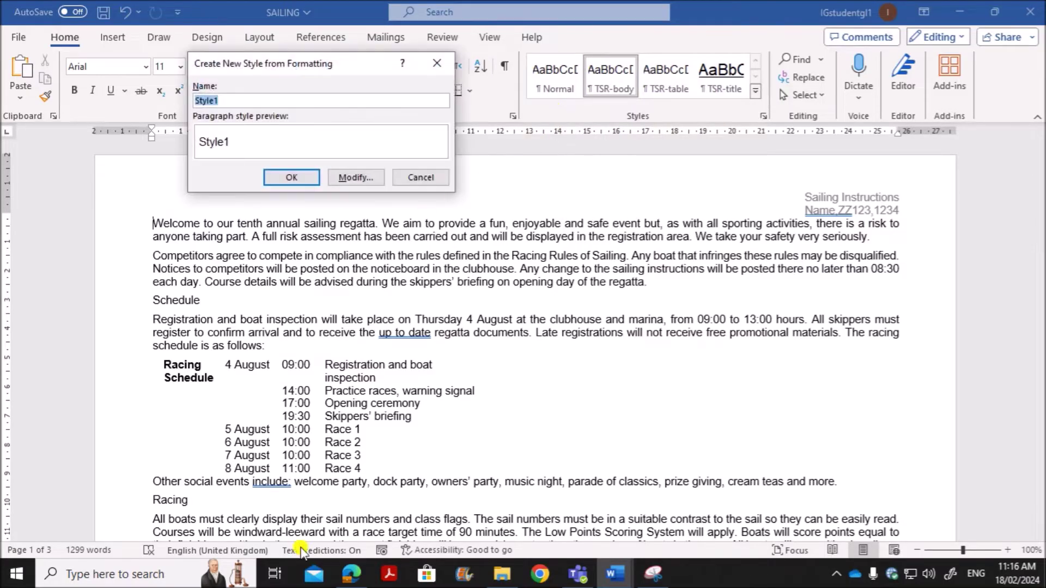
pyautogui.click(340, 572)
pyautogui.moveTo(351, 328); pyautogui.dragTo(282, 321)
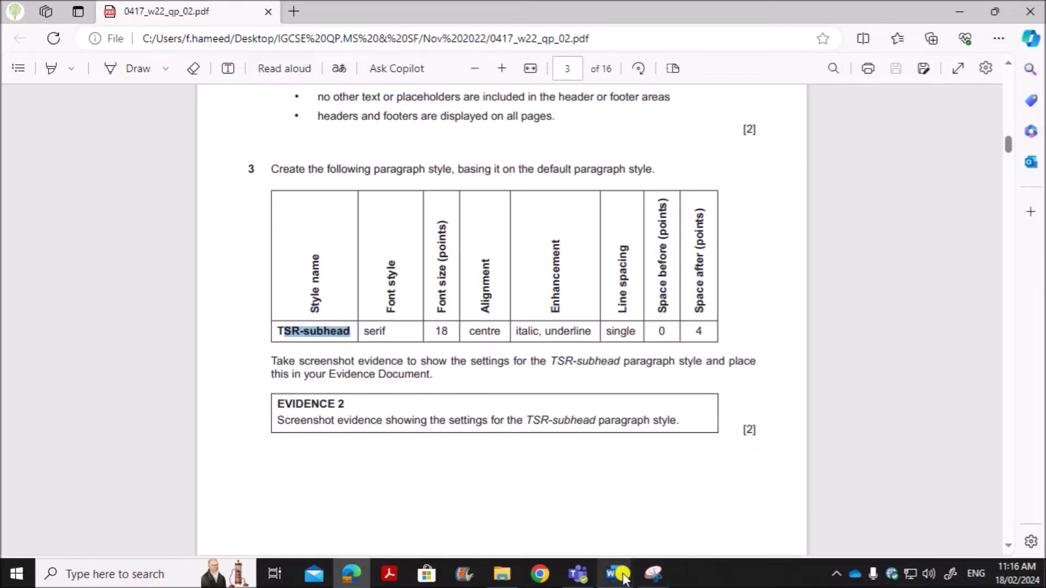
pyautogui.moveTo(614, 576)
pyautogui.click(654, 504)
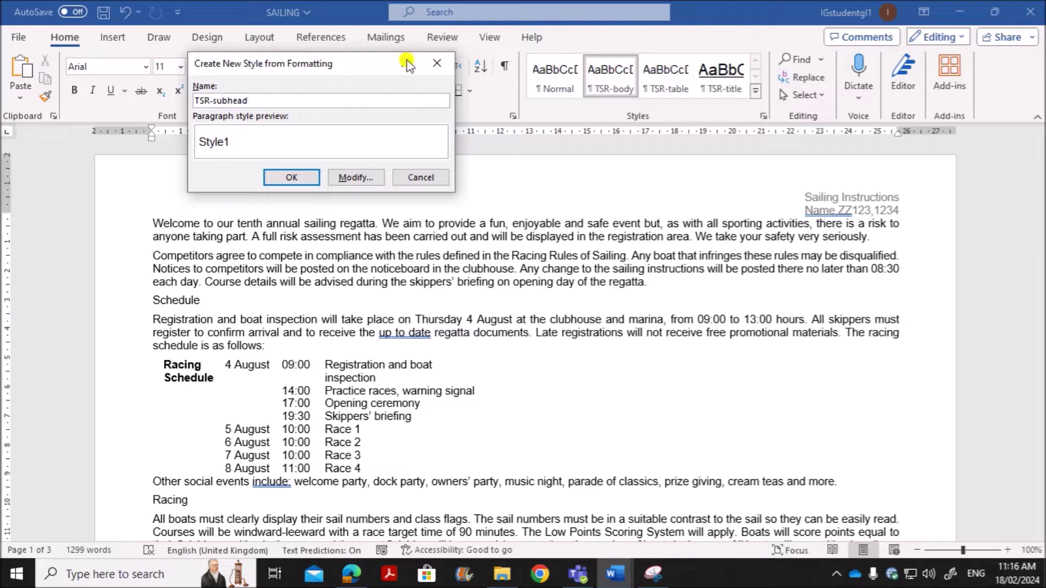
# Step: Open the full settings of the TSR-subhead style and base it on the Normal style
pyautogui.click(343, 178)
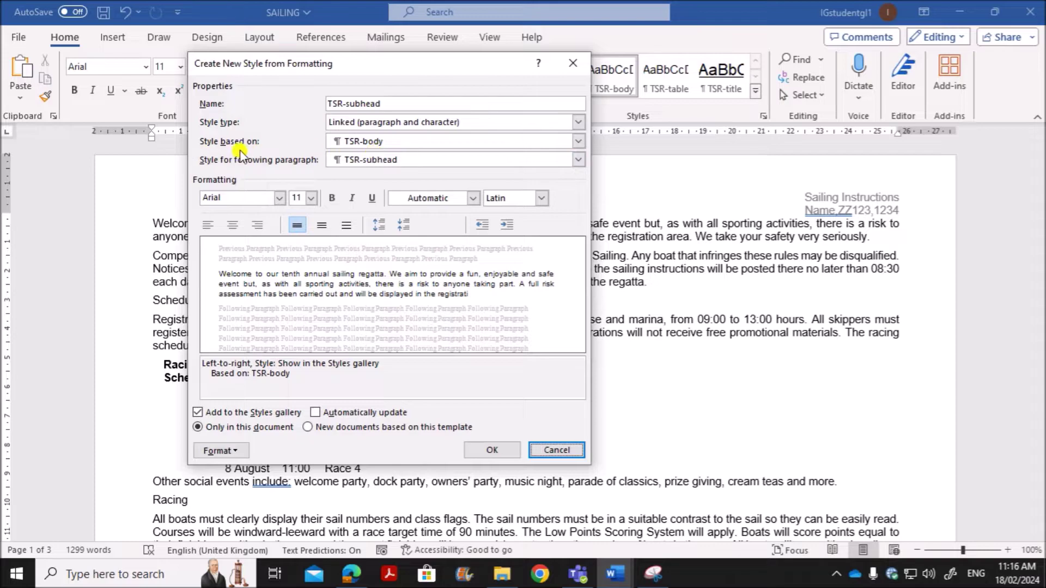
pyautogui.click(352, 142)
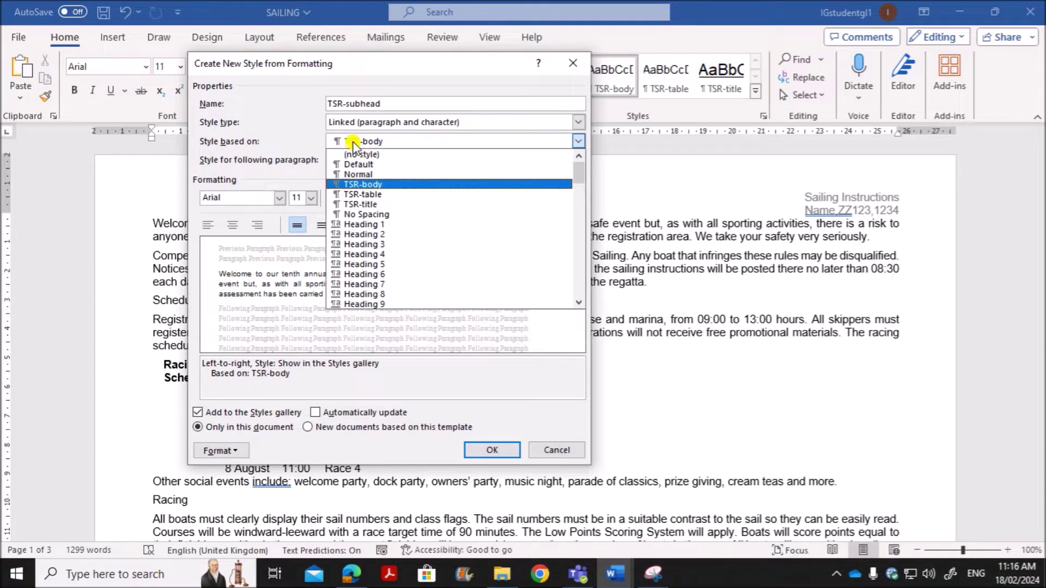
pyautogui.click(370, 175)
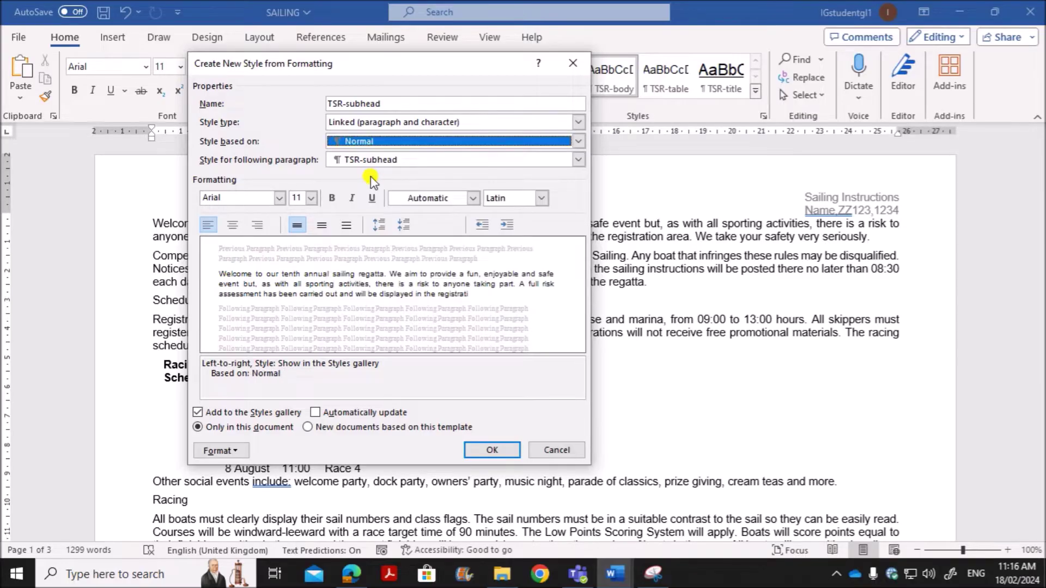
# Step: Check the font requirements in the exam paper and set TSR-subhead to Times New Roman, 18 pt, centre aligned
pyautogui.click(352, 574)
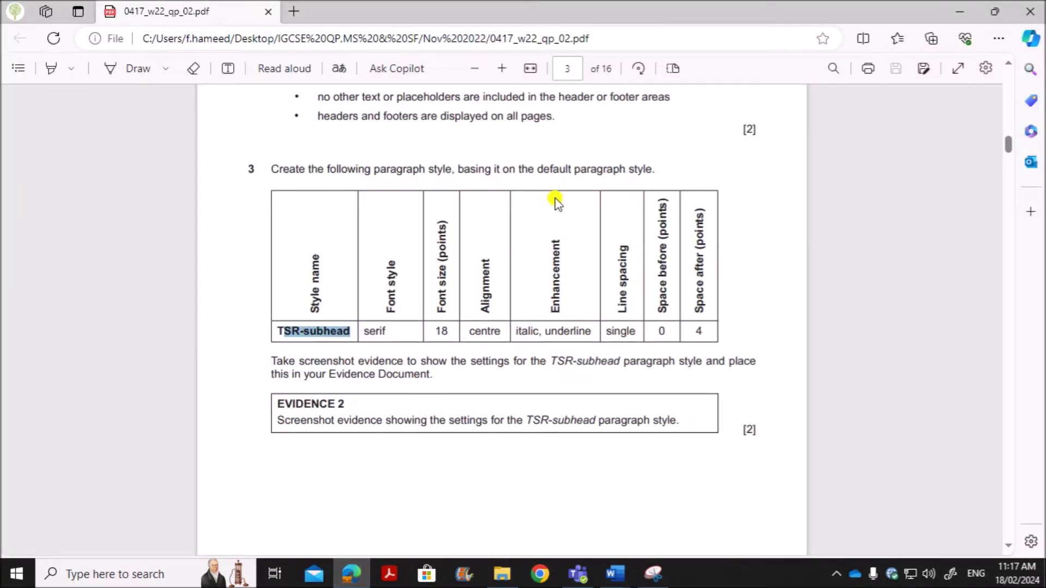
pyautogui.moveTo(364, 331); pyautogui.dragTo(501, 330)
pyautogui.click(614, 574)
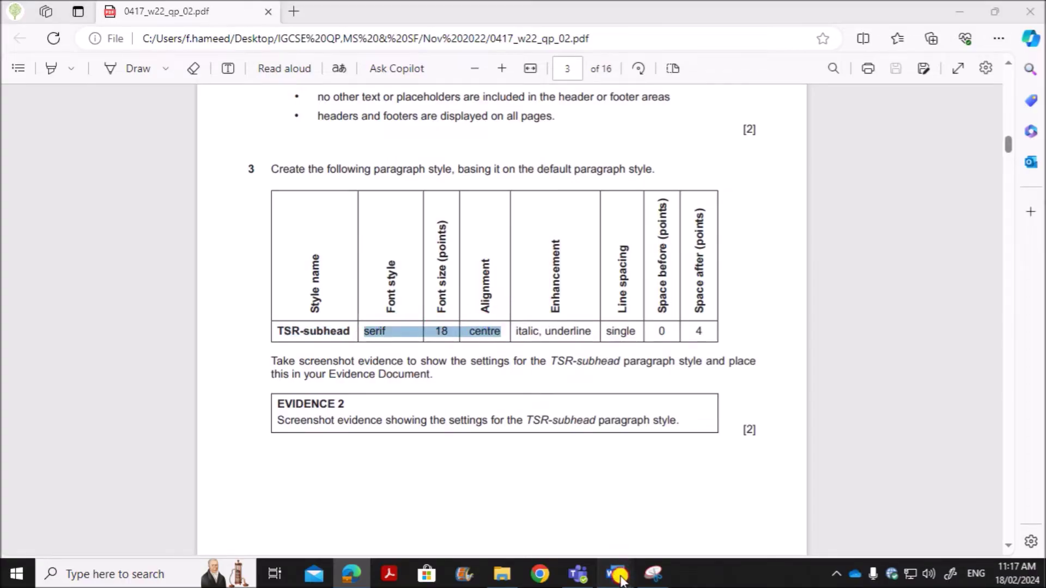
pyautogui.click(894, 490)
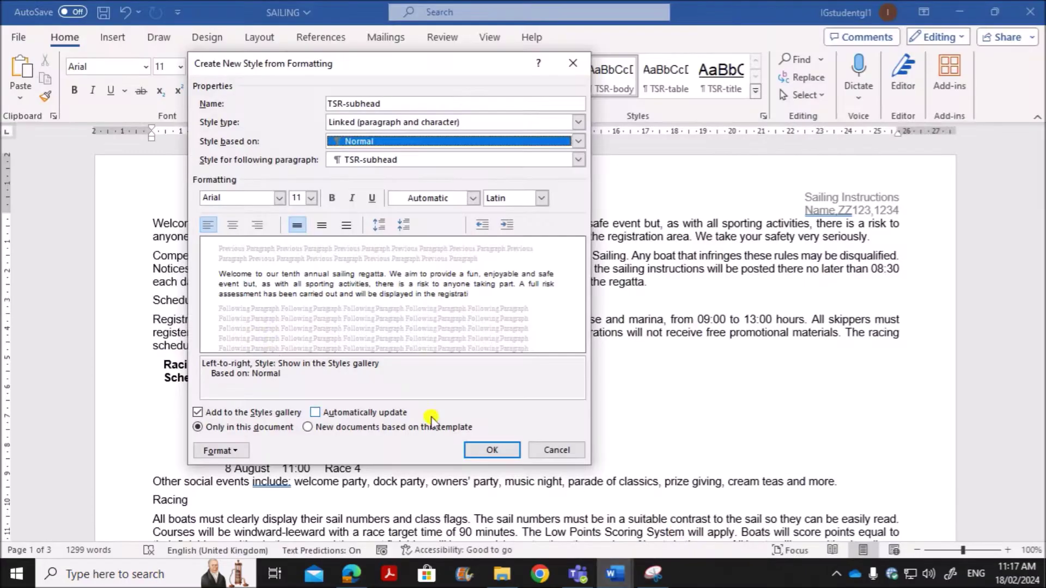
pyautogui.click(232, 197)
pyautogui.write('T')
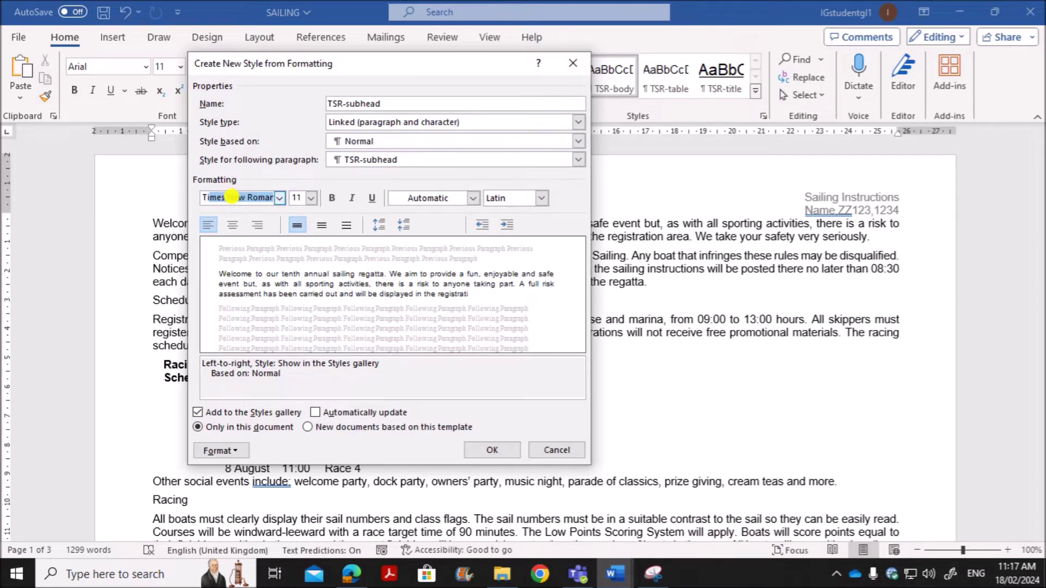
pyautogui.write('imes')
pyautogui.click(232, 197)
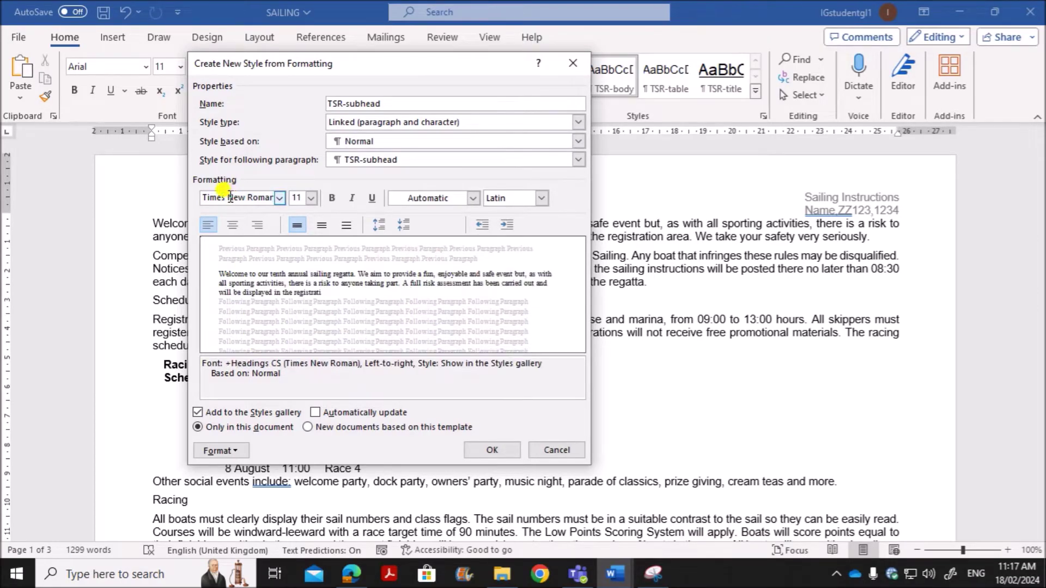
pyautogui.click(313, 199)
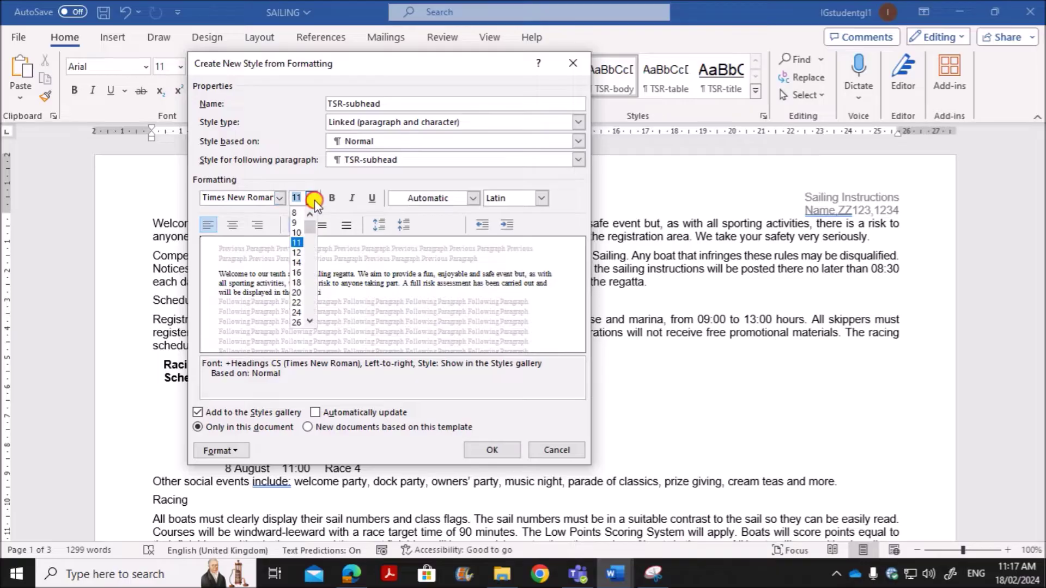
pyautogui.click(297, 283)
pyautogui.click(232, 225)
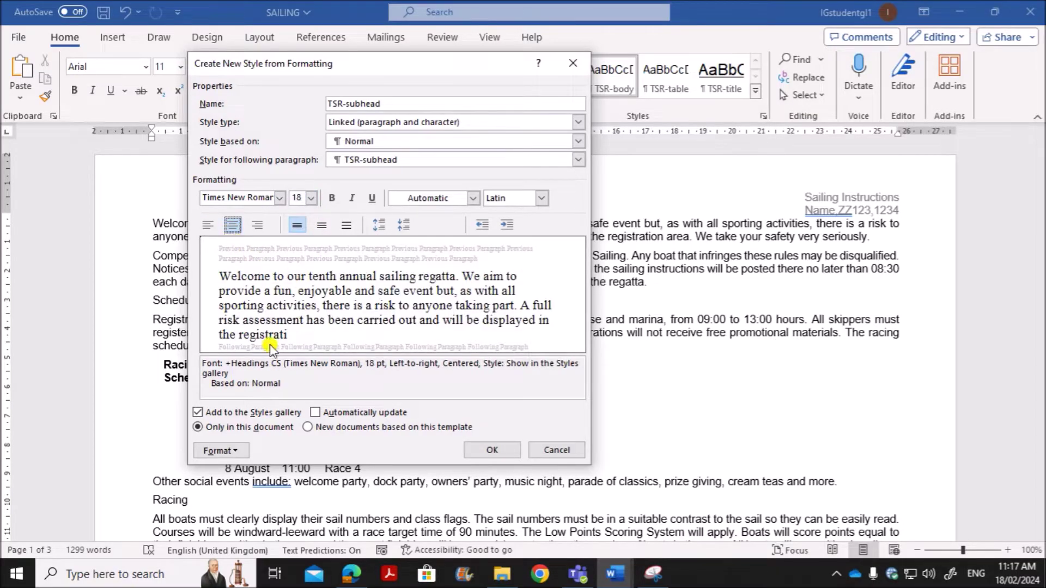
# Step: Check the enhancement requirement in the exam paper and apply italic and underline to the TSR-subhead style
pyautogui.click(351, 573)
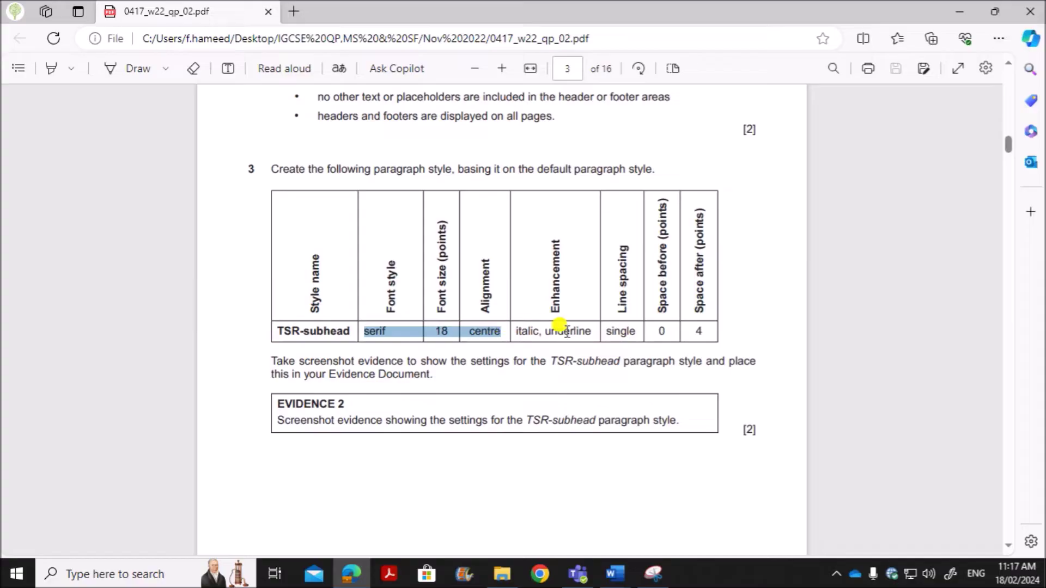
pyautogui.click(615, 573)
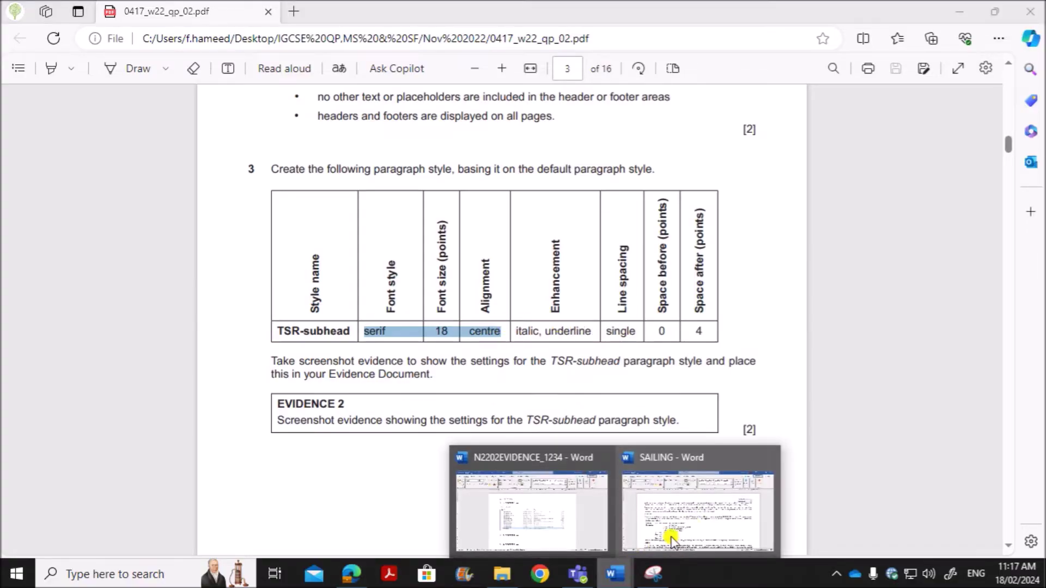
pyautogui.click(690, 506)
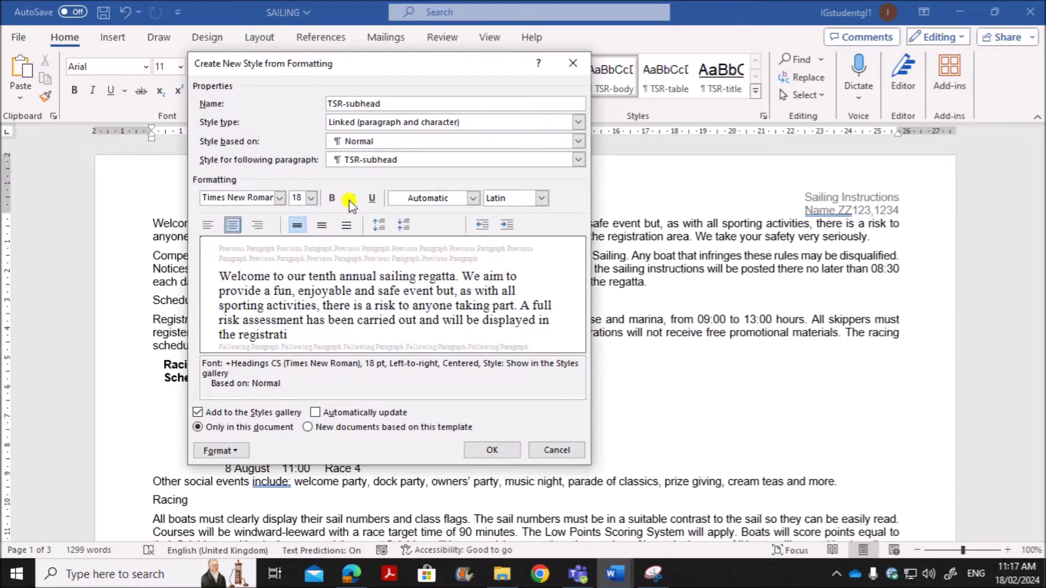
pyautogui.click(352, 199)
pyautogui.click(371, 199)
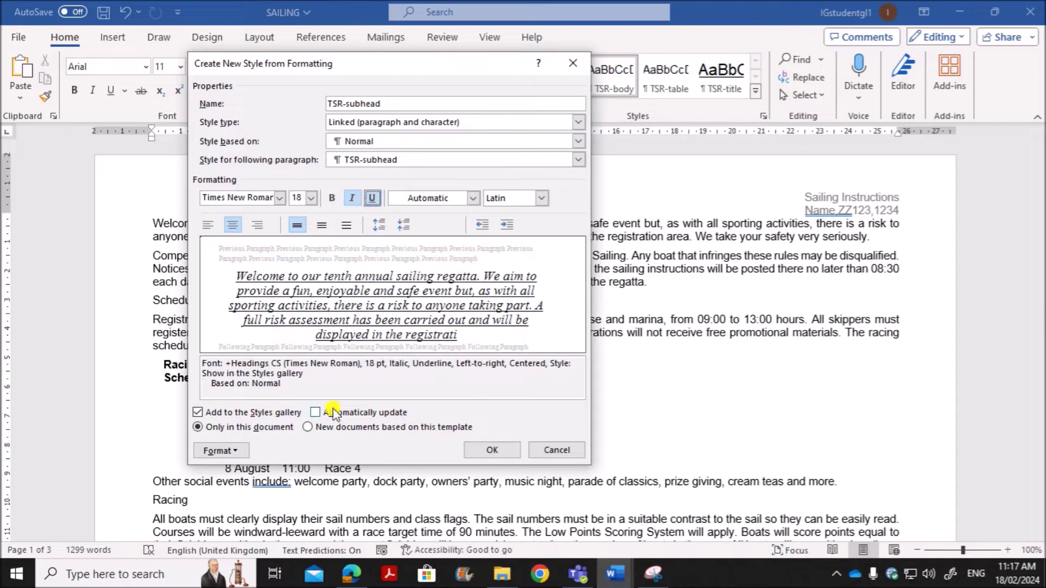
# Step: Check the line and paragraph spacing requirements in the exam paper and set TSR-subhead's spacing after to 4 pt
pyautogui.click(351, 574)
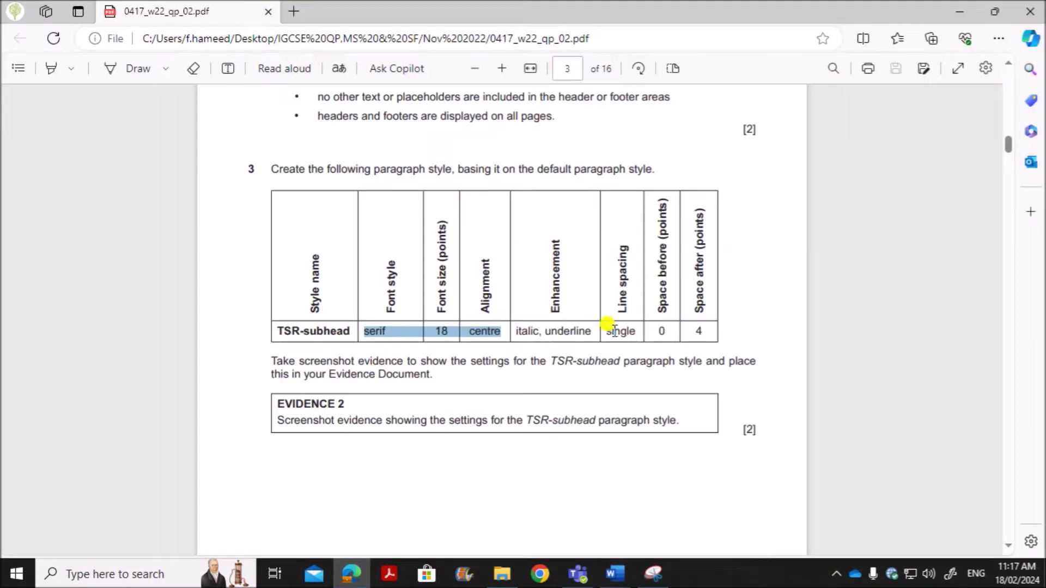
pyautogui.moveTo(604, 331); pyautogui.dragTo(645, 330)
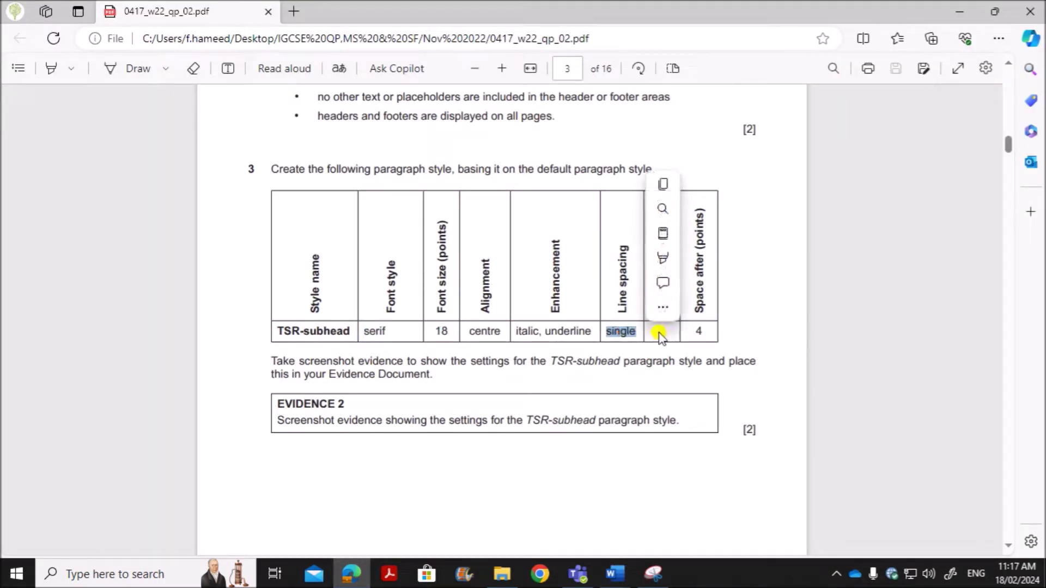
pyautogui.click(662, 334)
pyautogui.moveTo(657, 329); pyautogui.dragTo(702, 331)
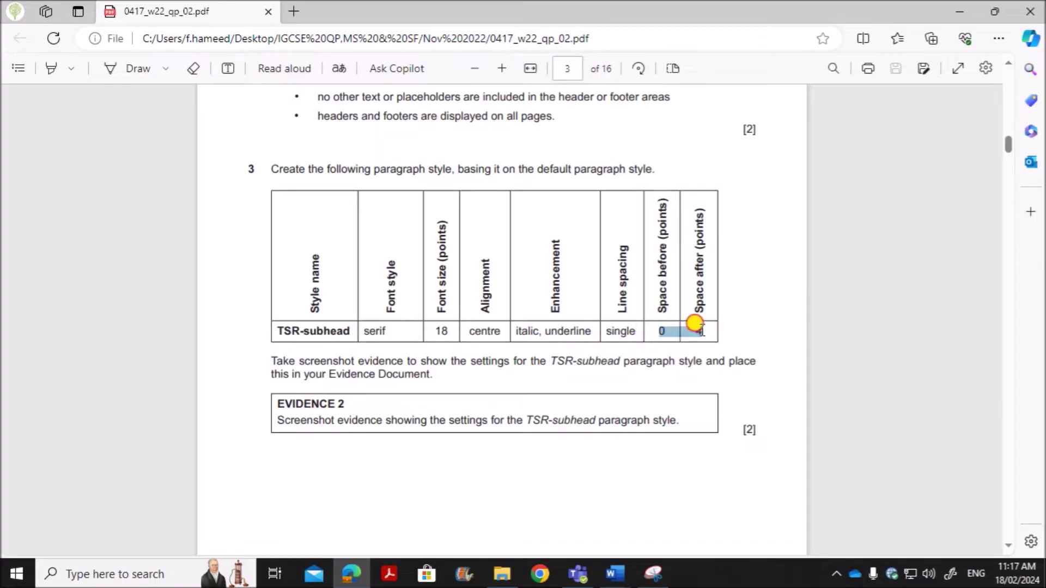
pyautogui.moveTo(614, 573)
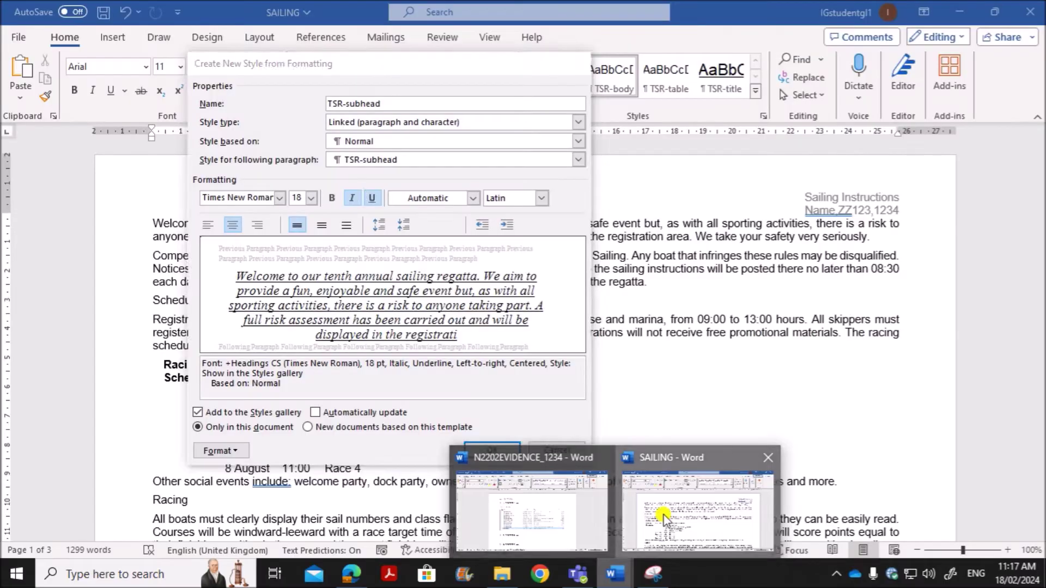
pyautogui.click(663, 517)
pyautogui.click(220, 451)
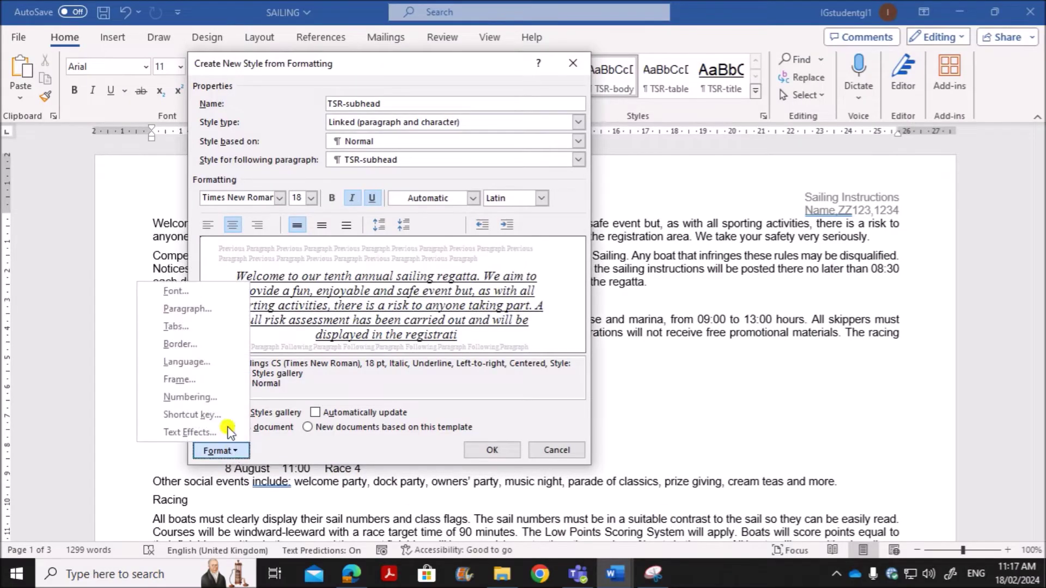
pyautogui.click(211, 309)
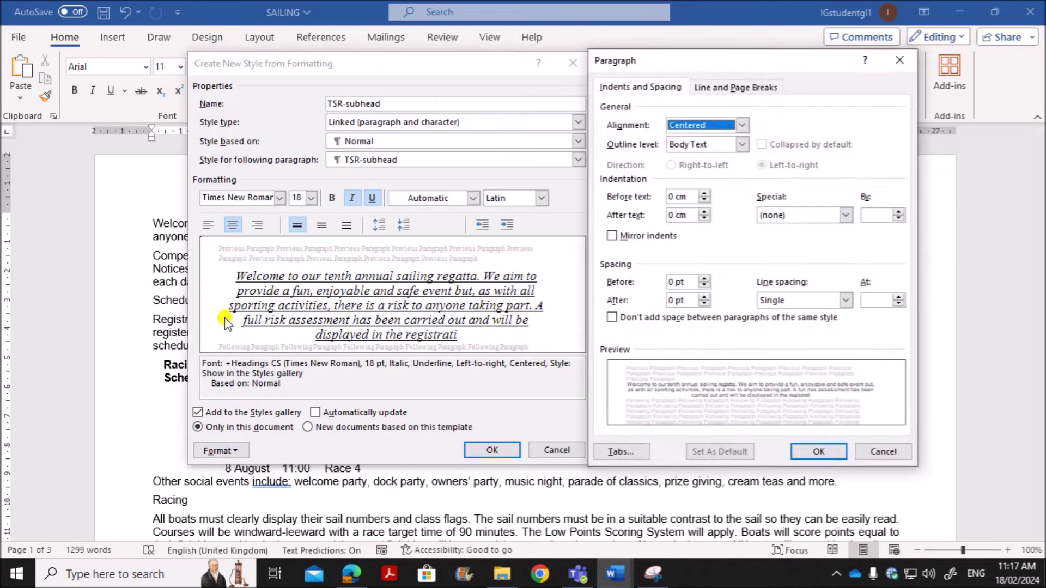
pyautogui.moveTo(705, 68); pyautogui.dragTo(665, 72)
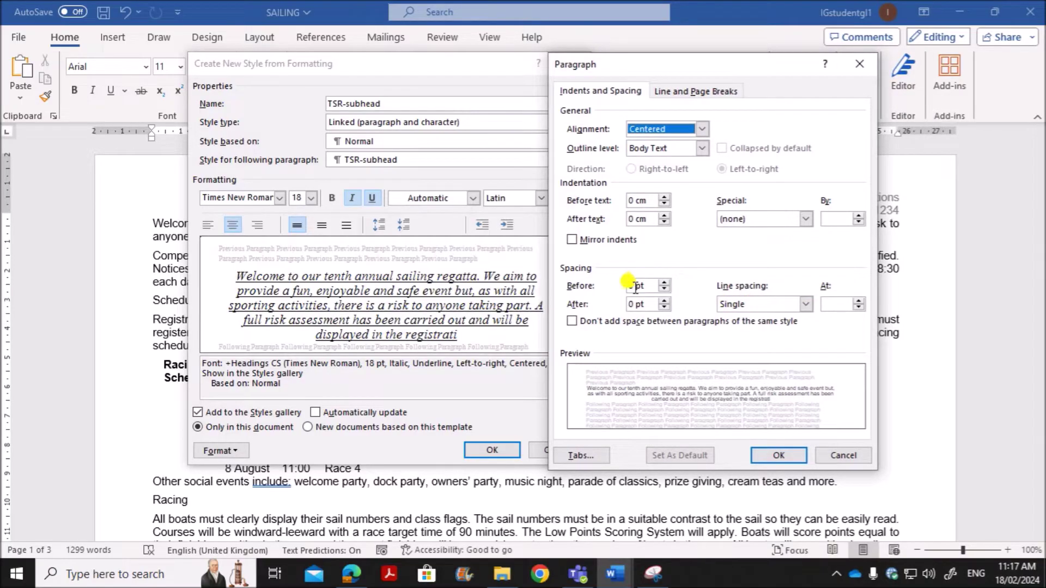
pyautogui.click(632, 304)
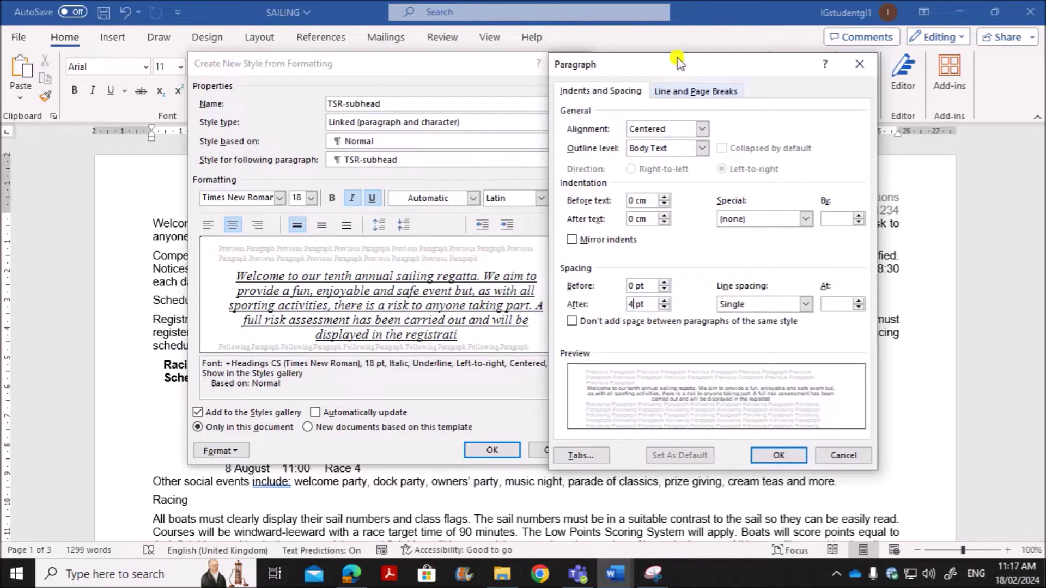
# Step: Check the Evidence 2 requirement in the exam paper and capture the TSR-subhead style and paragraph settings side by side in one screenshot
pyautogui.moveTo(679, 64); pyautogui.dragTo(725, 67)
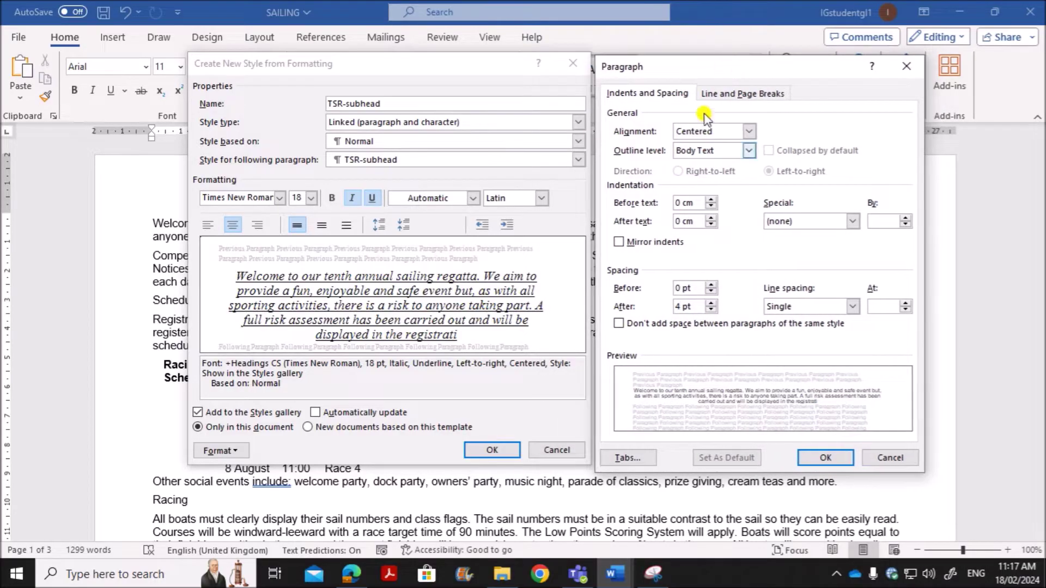
pyautogui.click(352, 573)
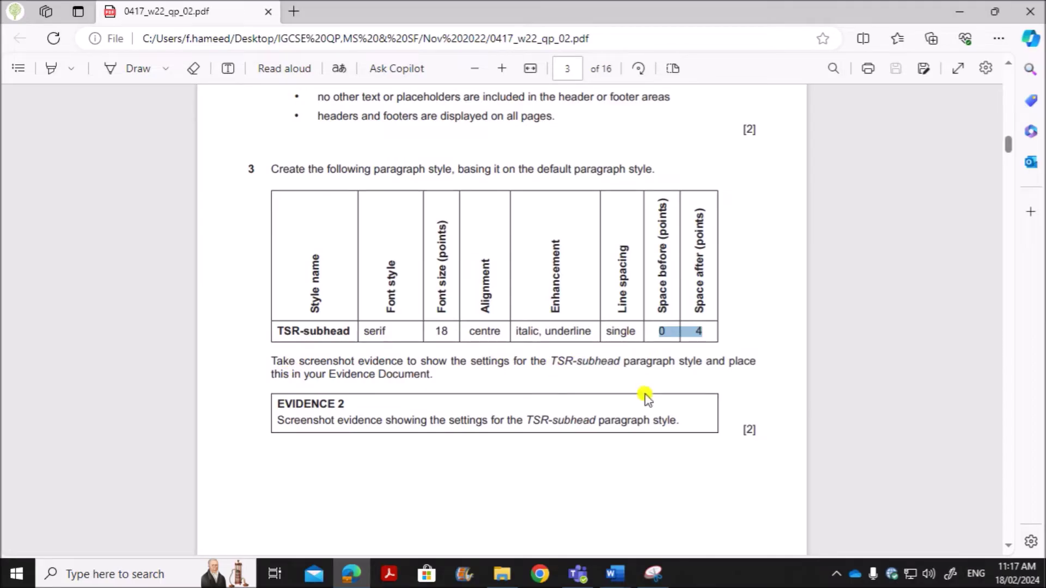
pyautogui.click(615, 573)
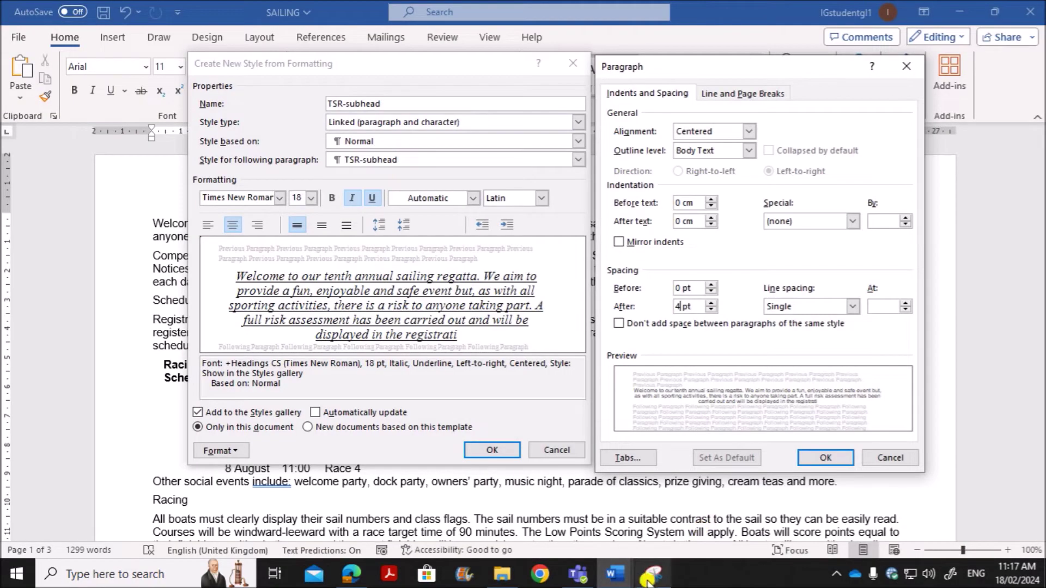
pyautogui.click(651, 576)
pyautogui.click(78, 57)
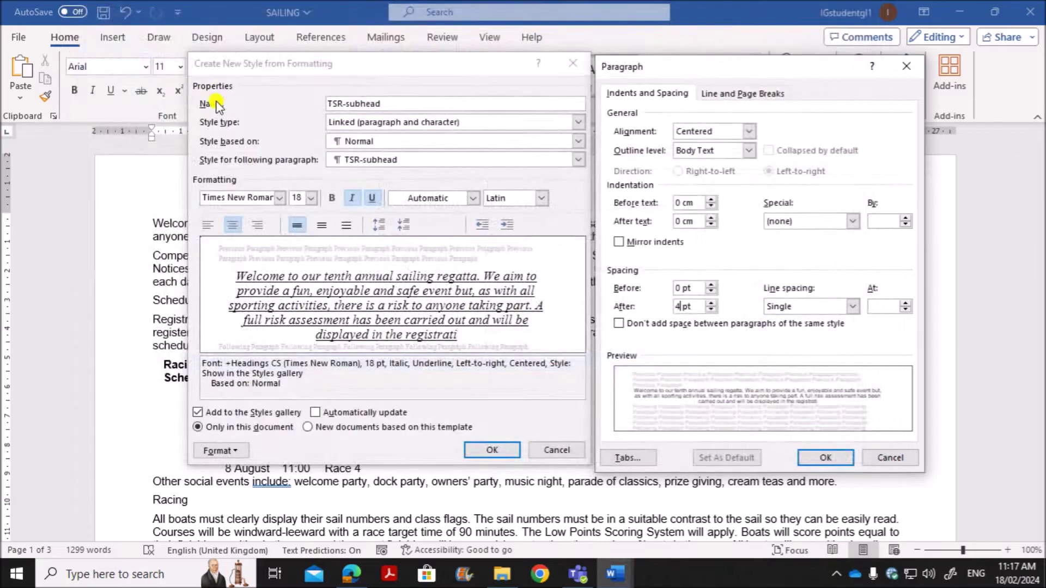
pyautogui.moveTo(187, 51); pyautogui.dragTo(942, 483)
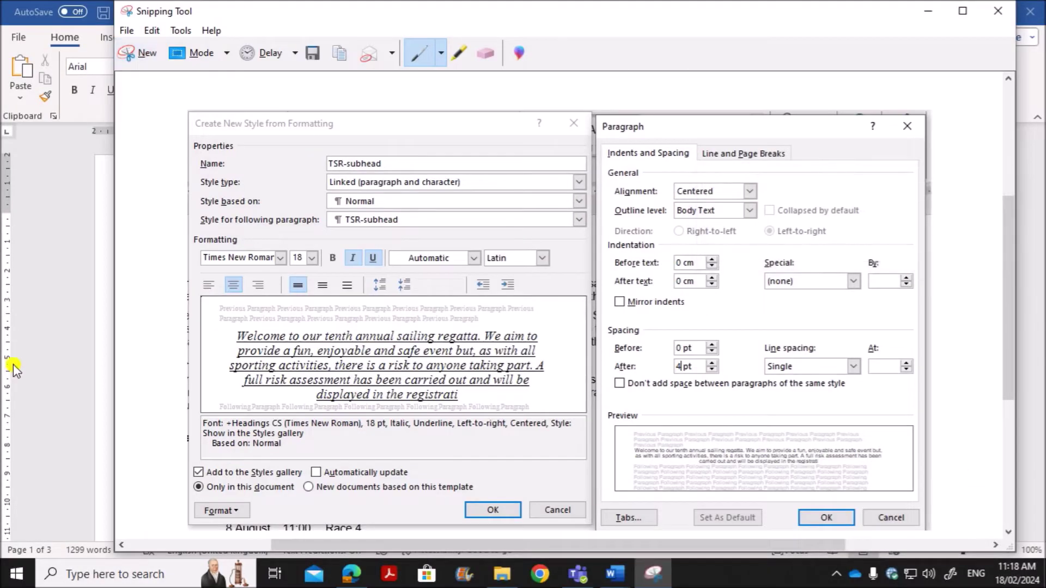
# Step: Accept the TSR-subhead paragraph and style settings in SAILING and set the opening paragraph back to the Normal style
pyautogui.click(79, 366)
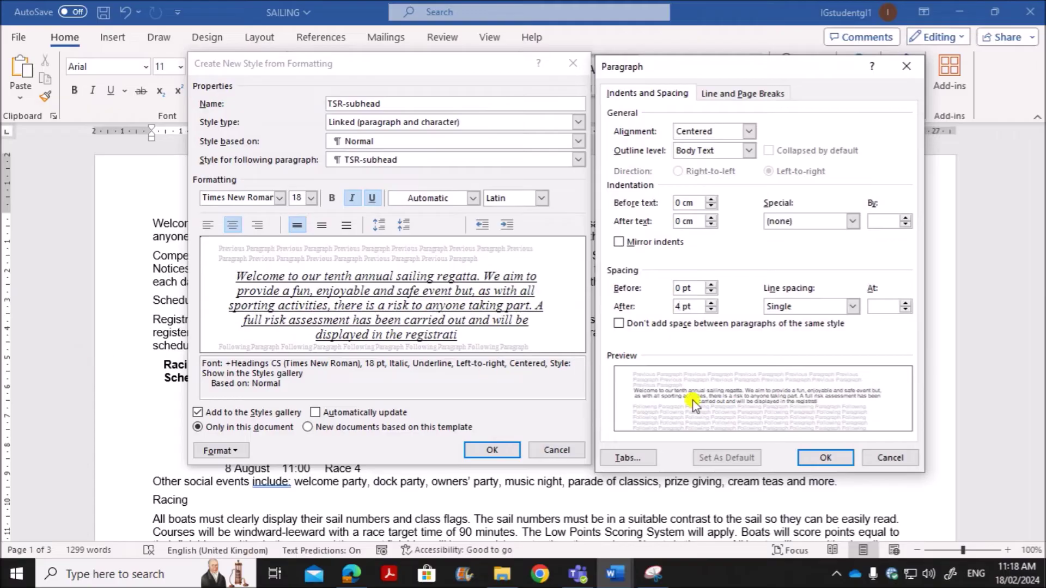
pyautogui.click(823, 458)
pyautogui.click(492, 450)
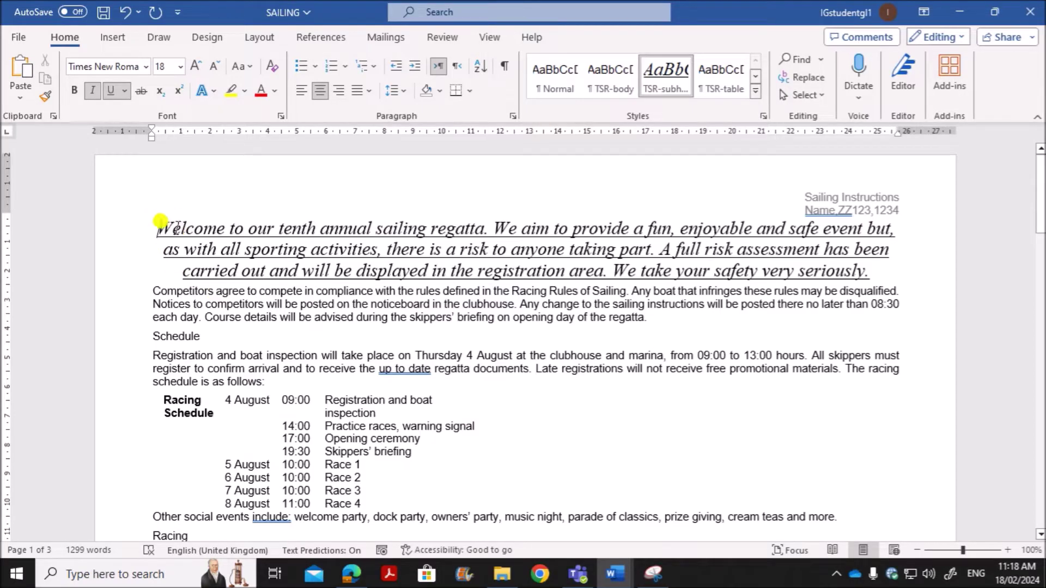
pyautogui.click(554, 87)
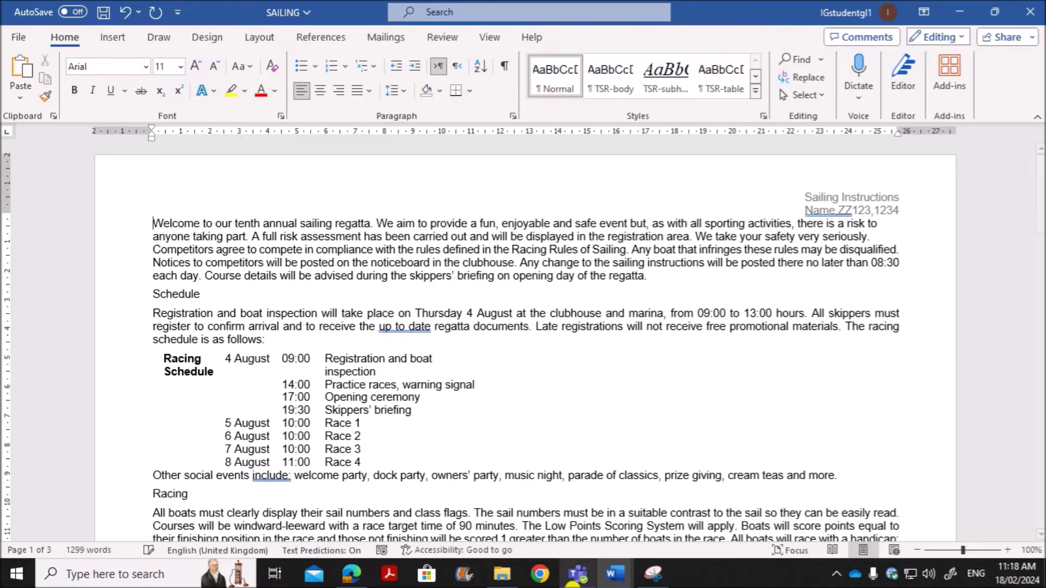
# Step: Paste the style settings screenshot under "Step 3 - EVIDENCE 2 here:" in the N2202EVIDENCE_1234 document
pyautogui.moveTo(605, 572)
pyautogui.click(589, 547)
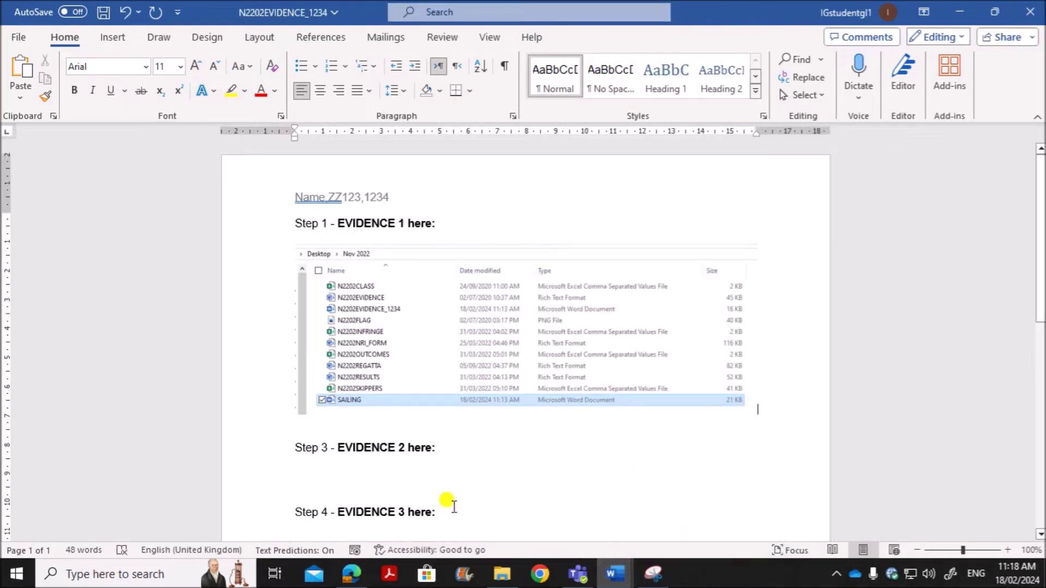
pyautogui.click(318, 468)
pyautogui.hotkey('ctrl', 'v')
pyautogui.scroll(-8, 381, 474)
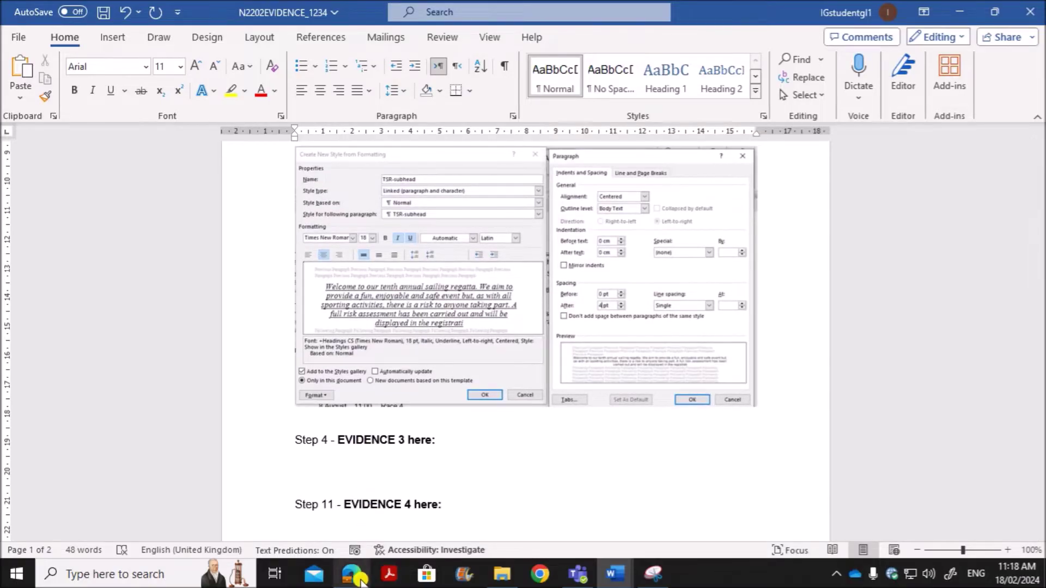
# Step: Copy the title "Tawara Sailing Regatta" from question 4 of the exam paper and paste it on a new line at the start of SAILING
pyautogui.click(370, 577)
pyautogui.scroll(-5, 310, 403)
pyautogui.scroll(-4, 310, 396)
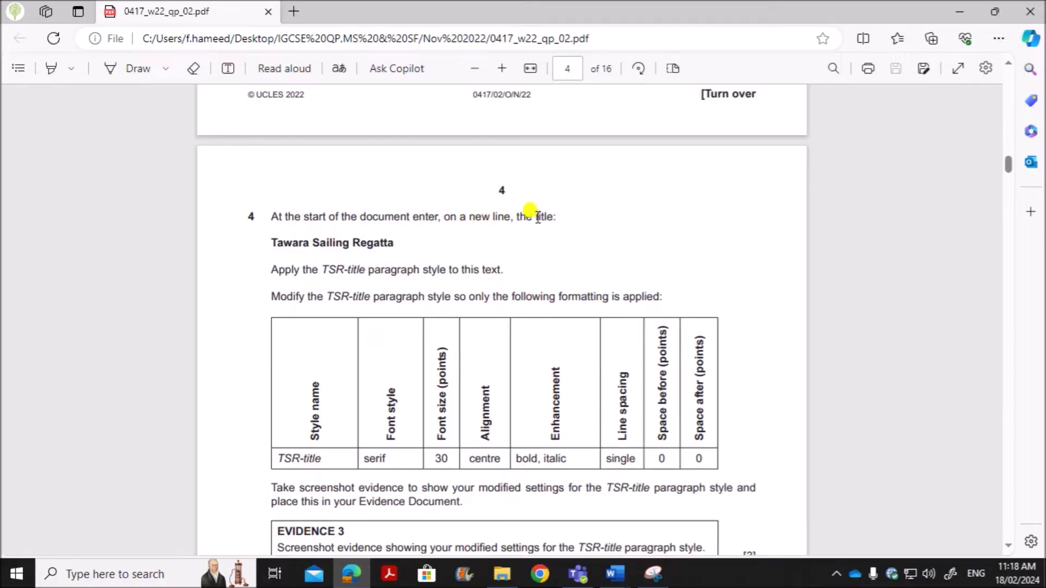
pyautogui.moveTo(270, 244); pyautogui.dragTo(399, 241)
pyautogui.hotkey('ctrl', 'c')
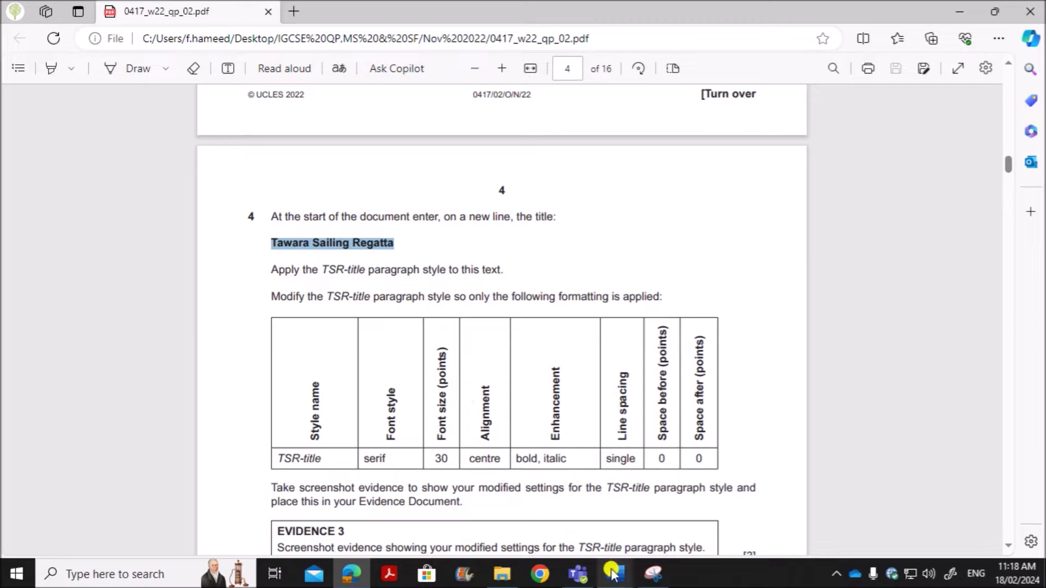
pyautogui.moveTo(615, 574)
pyautogui.click(659, 531)
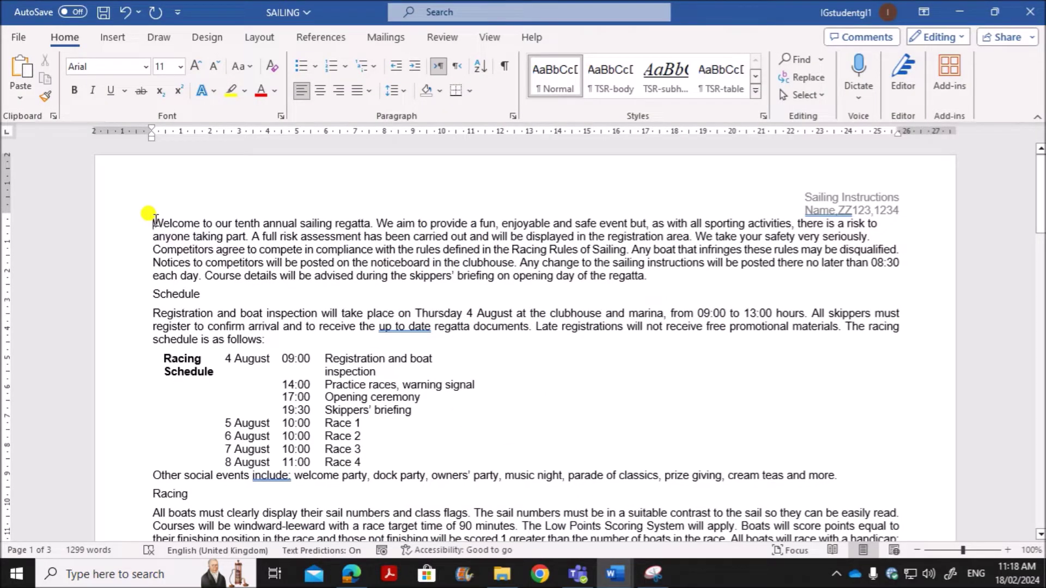
pyautogui.press('Return')
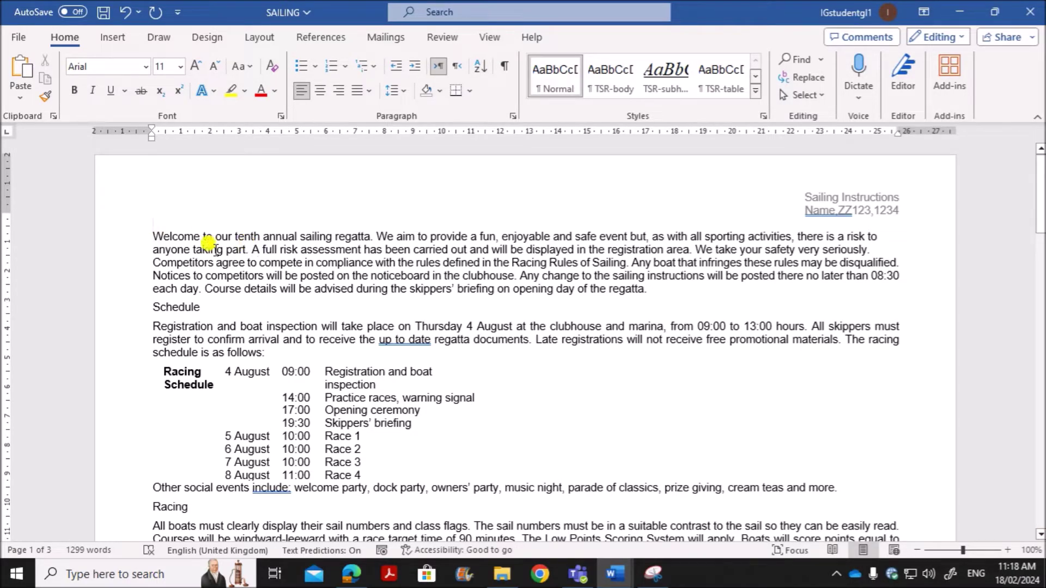
pyautogui.hotkey('ctrl', 'v')
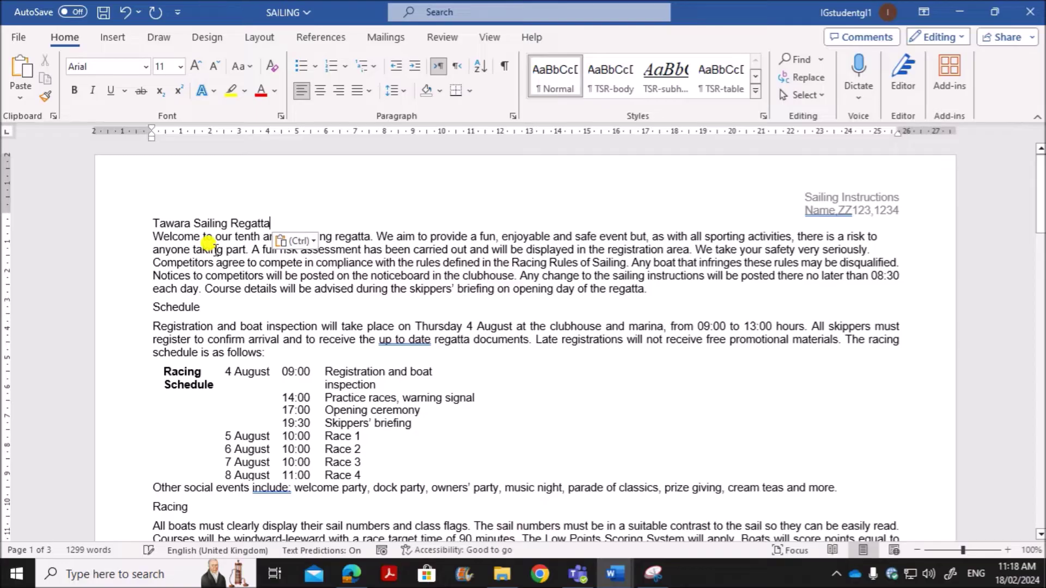
# Step: Check the style instruction for the title in the exam paper and apply the TSR-title style to "Tawara Sailing Regatta"
pyautogui.click(351, 573)
pyautogui.moveTo(271, 269); pyautogui.dragTo(504, 269)
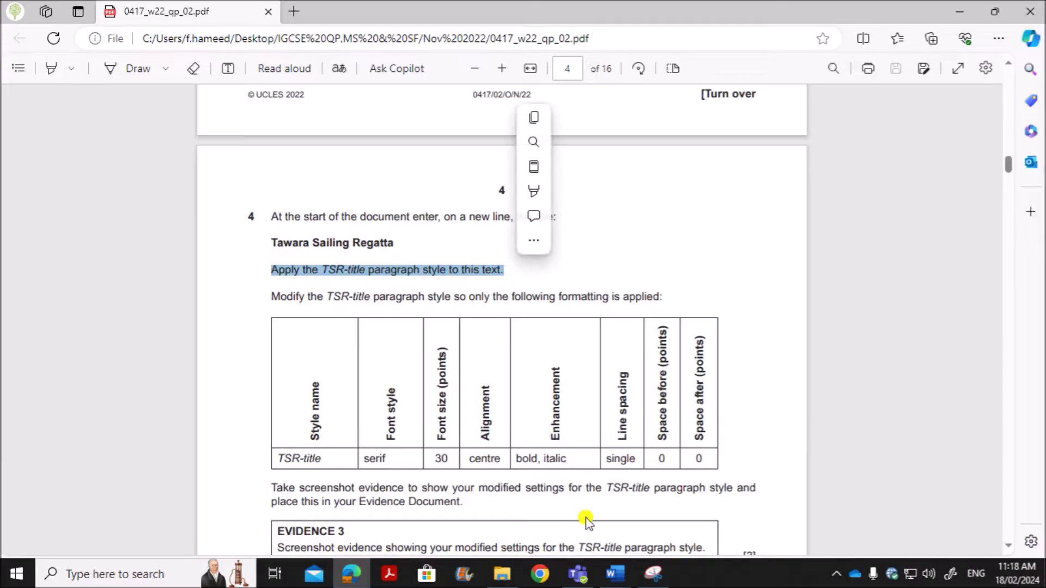
pyautogui.click(615, 573)
pyautogui.click(686, 520)
pyautogui.click(76, 224)
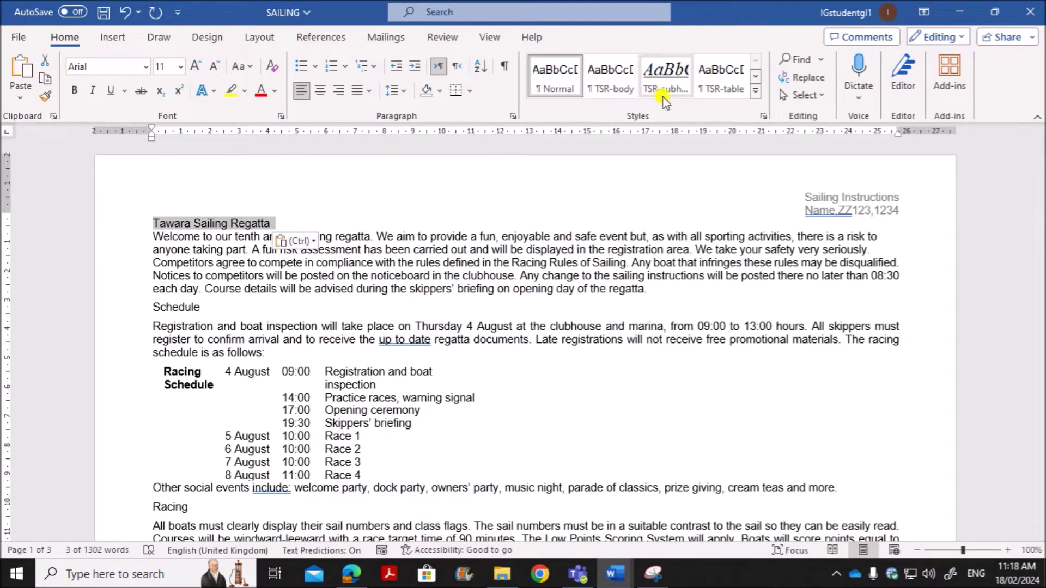
pyautogui.click(756, 91)
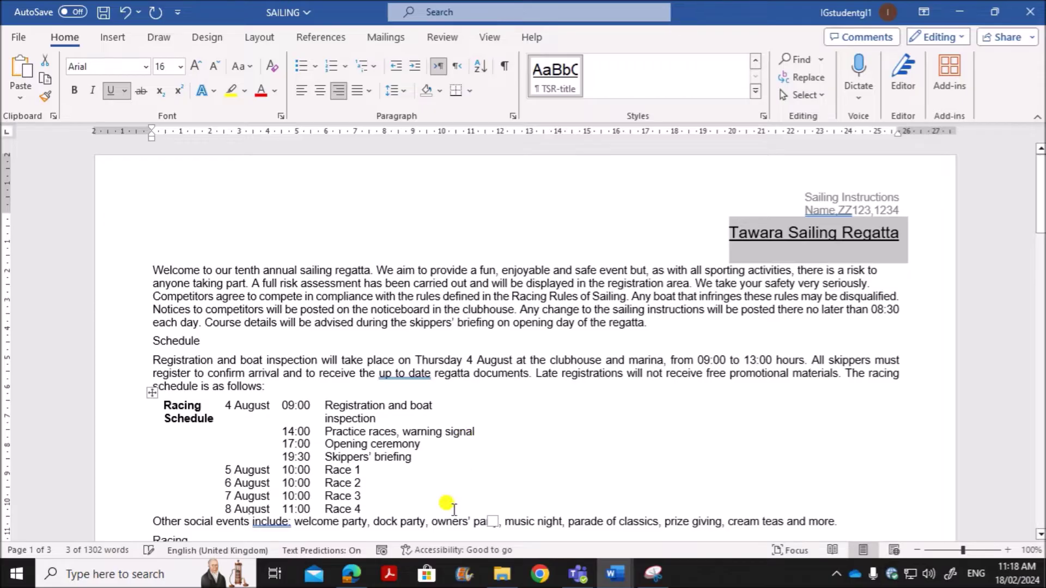
# Step: Check the style modification instruction in question 4 and open the TSR-title style in SAILING for modification
pyautogui.click(351, 574)
pyautogui.scroll(-2, 375, 418)
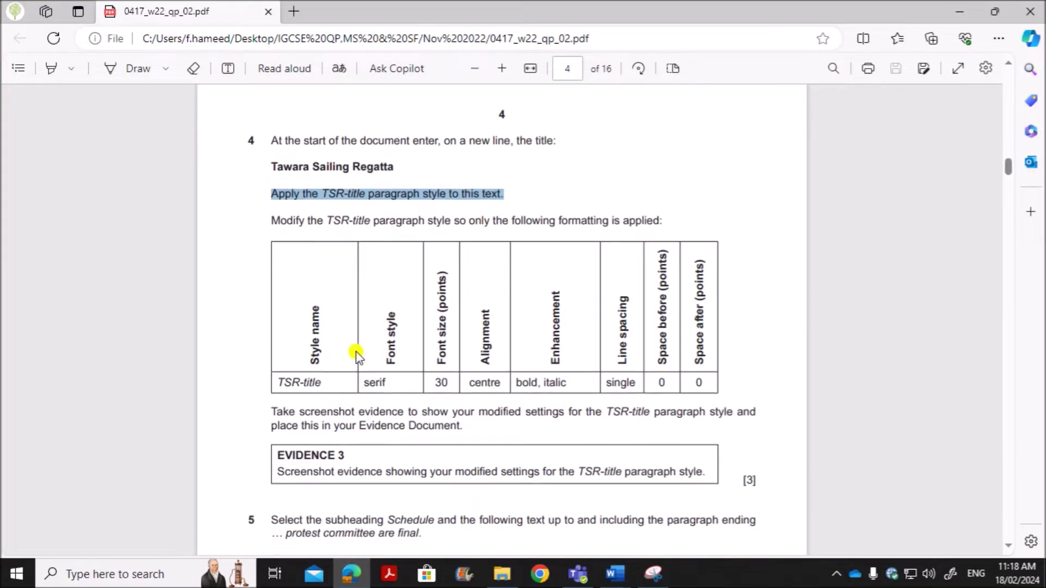
pyautogui.moveTo(326, 220); pyautogui.dragTo(662, 224)
pyautogui.click(614, 573)
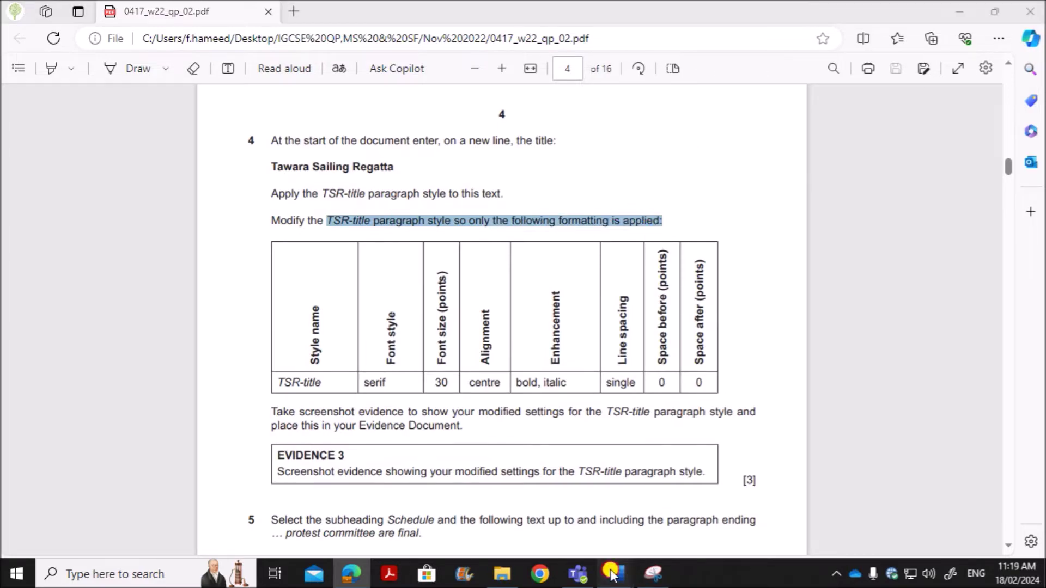
pyautogui.click(682, 540)
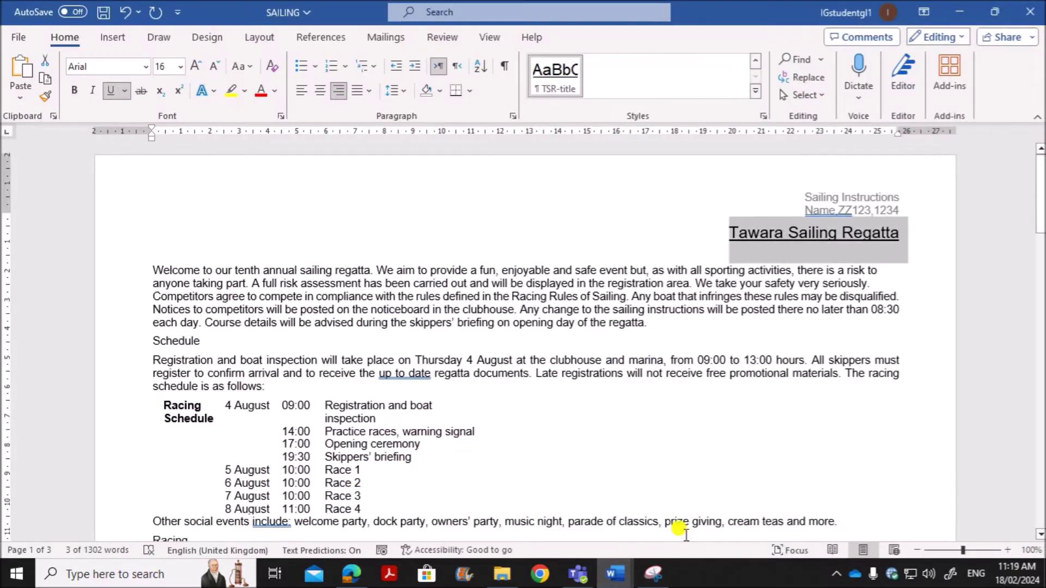
pyautogui.click(764, 294)
pyautogui.click(756, 232)
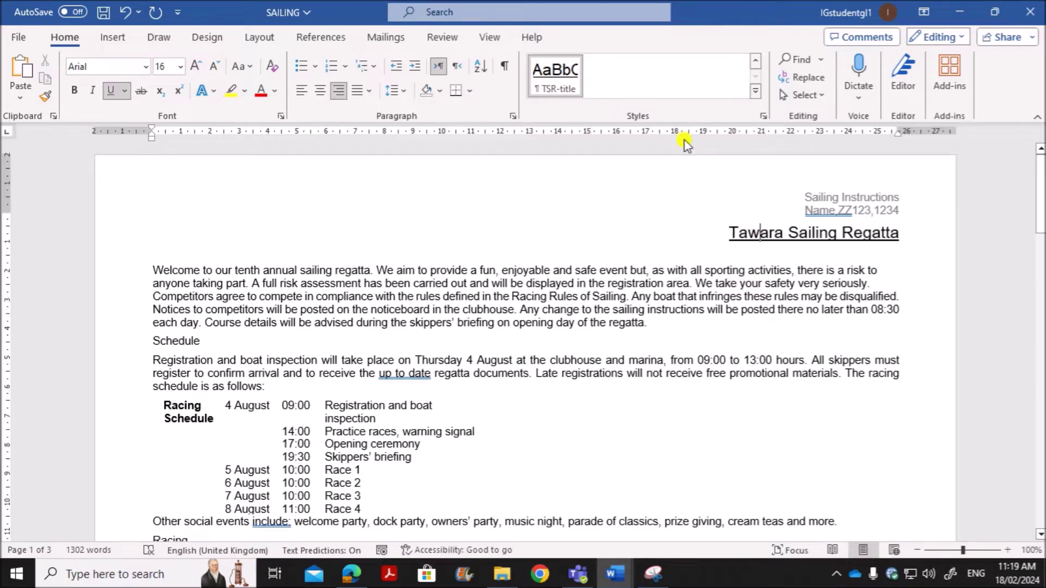
pyautogui.rightClick(565, 83)
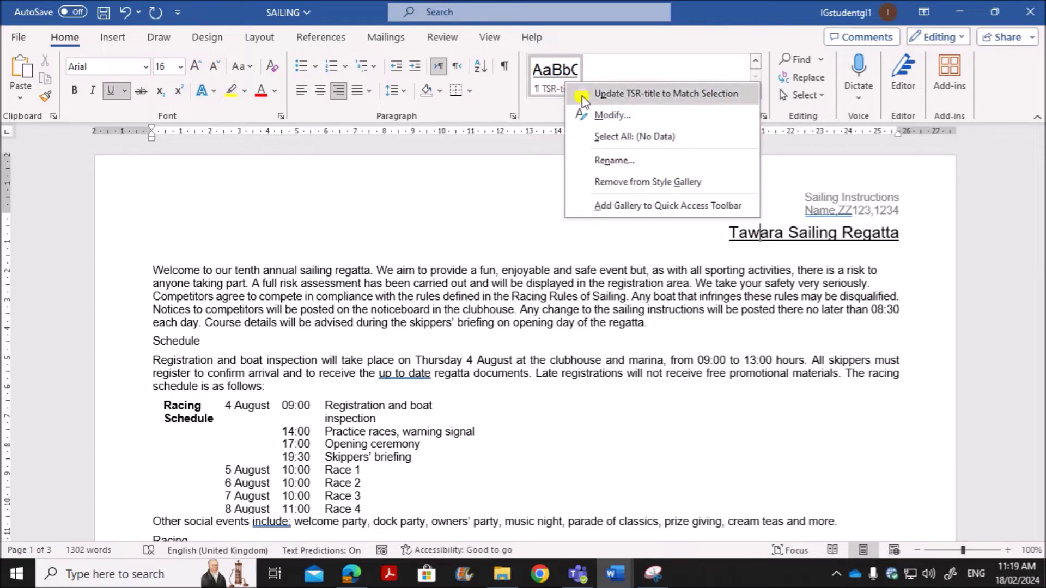
pyautogui.click(604, 116)
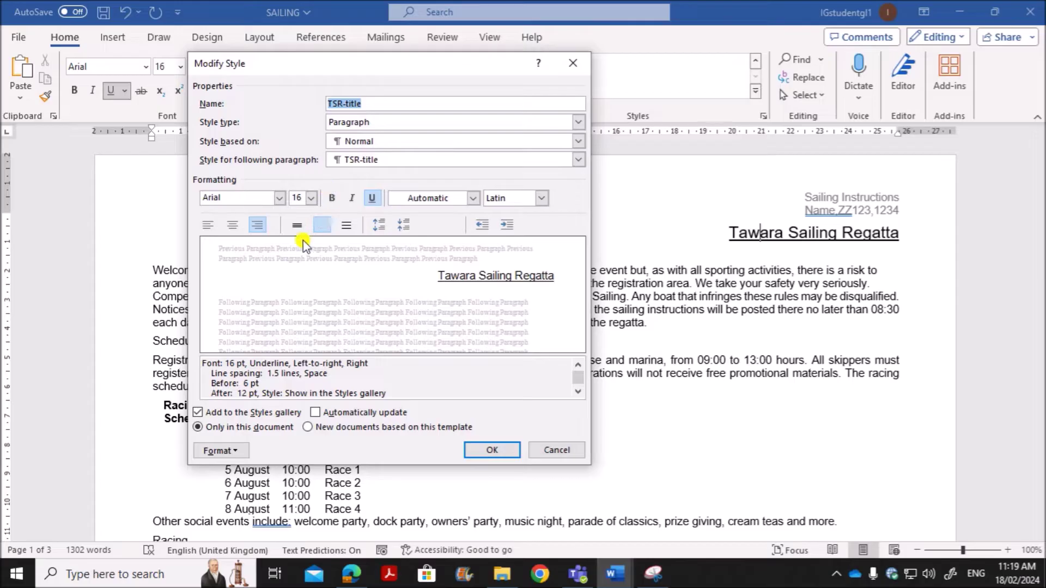
# Step: Check the required font style for TSR-title in question 4 of the exam paper and set the style's font to Times New Roman
pyautogui.click(351, 574)
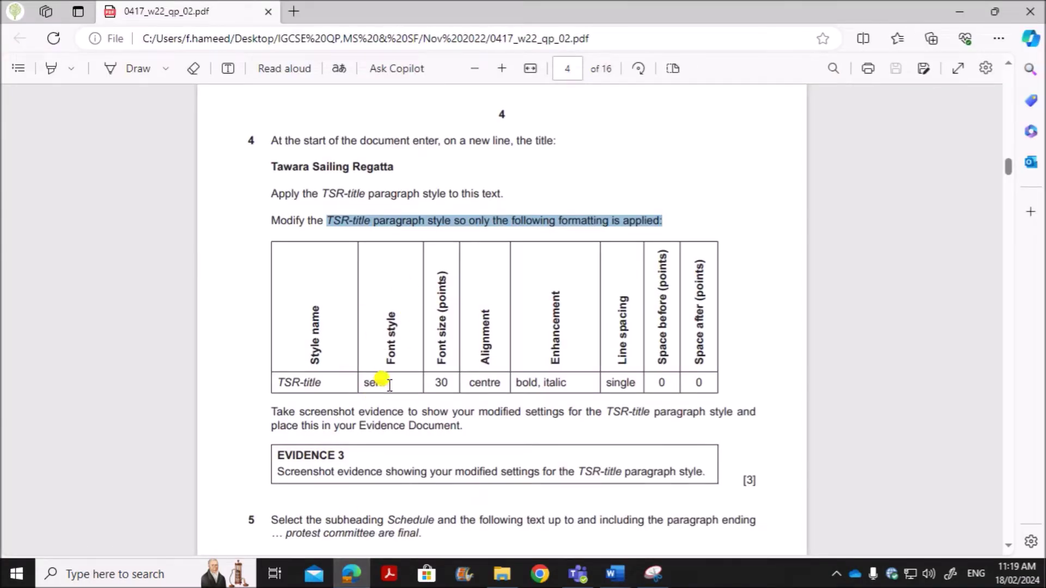
pyautogui.moveTo(614, 574)
pyautogui.click(692, 534)
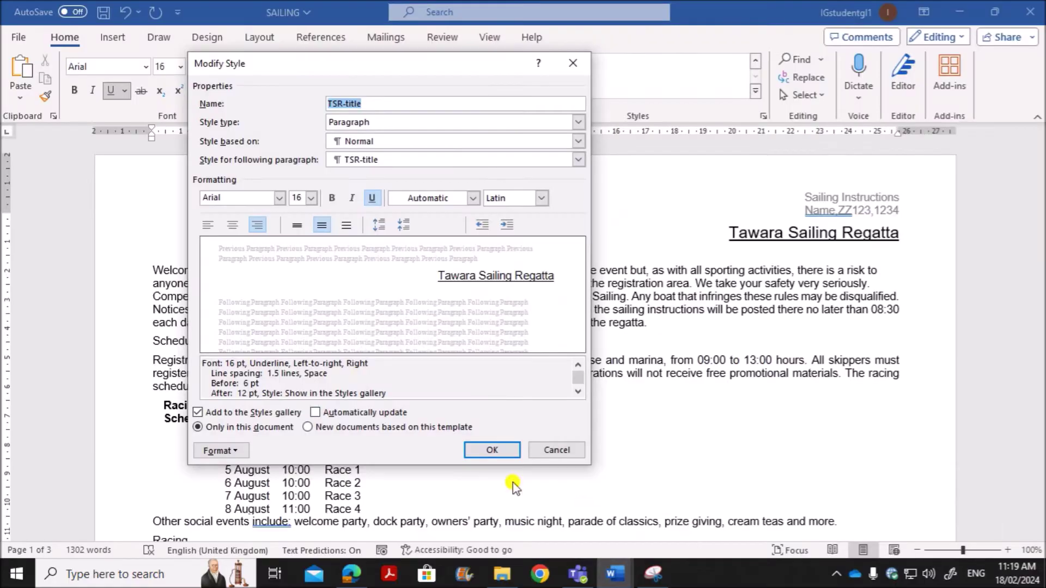
pyautogui.moveTo(237, 194); pyautogui.dragTo(202, 196)
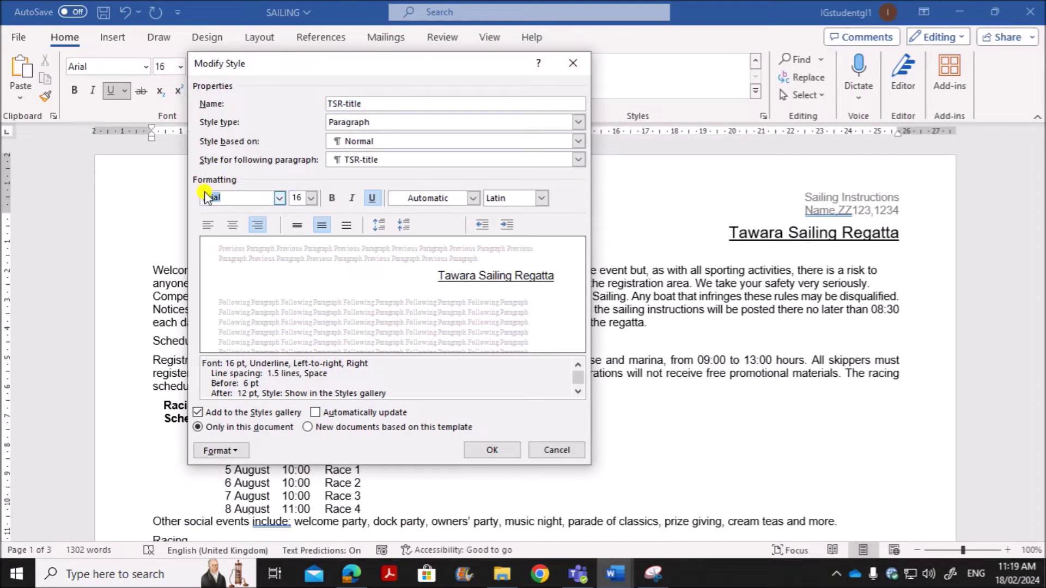
pyautogui.write('Times New Roman')
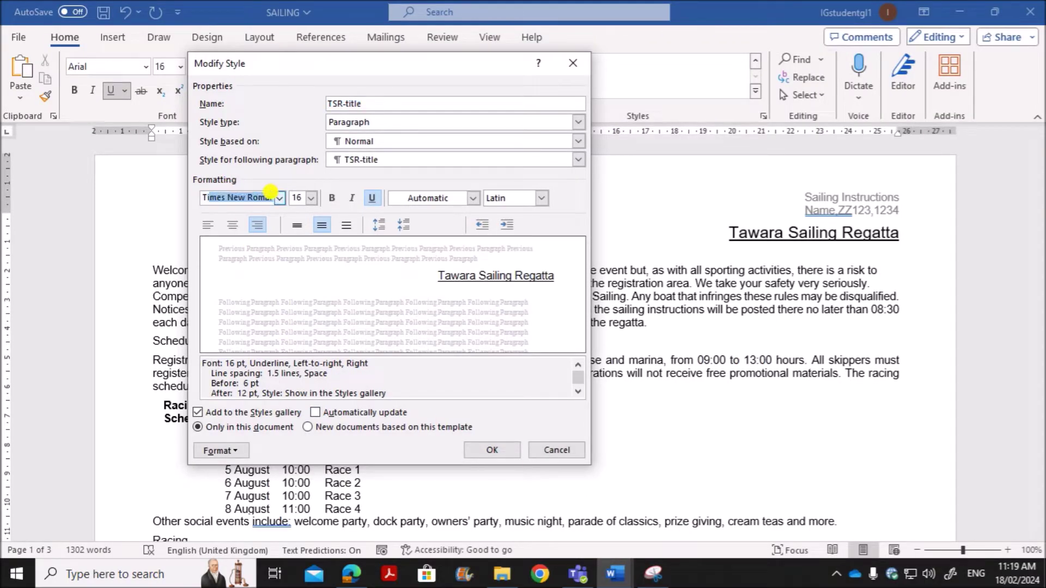
pyautogui.click(271, 194)
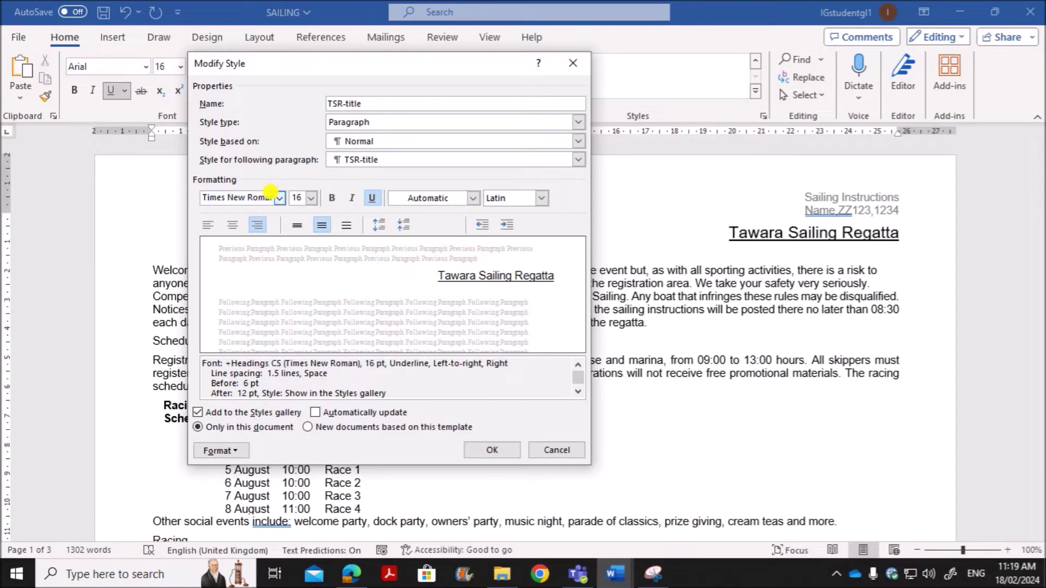
# Step: Set the font size of the TSR-title style to 30 points
pyautogui.click(313, 200)
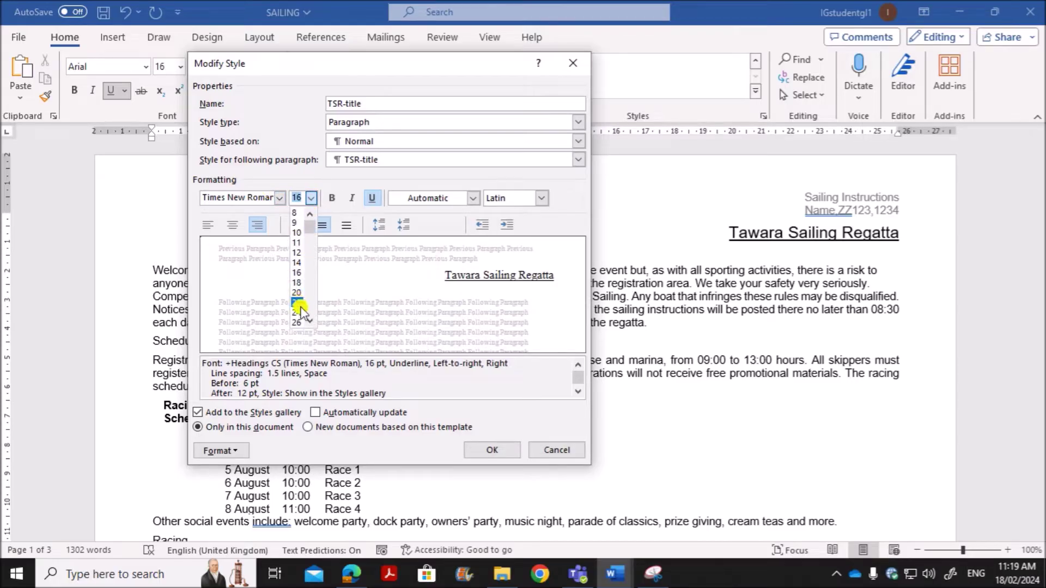
pyautogui.scroll(-2, 300, 313)
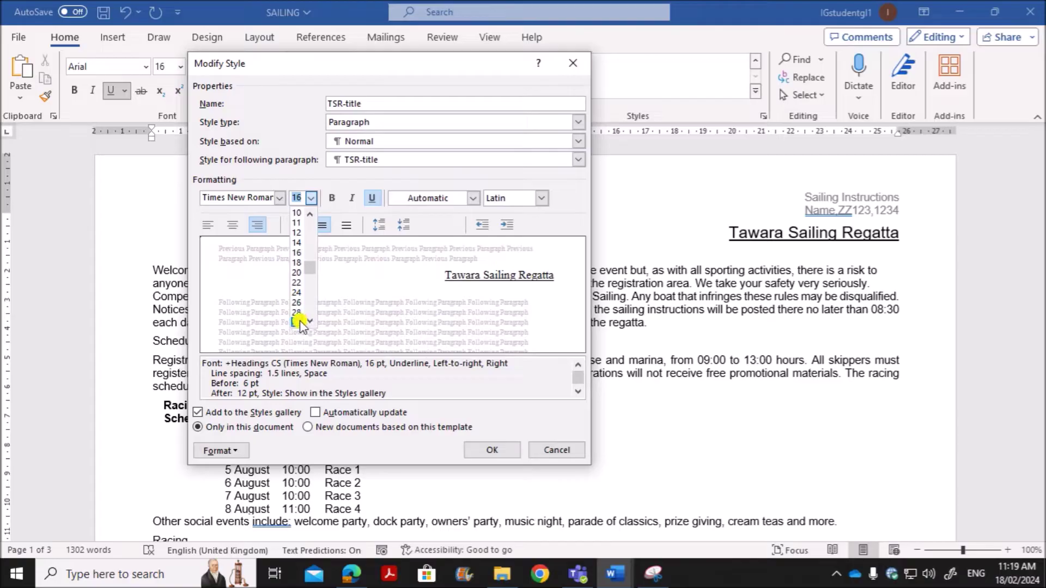
pyautogui.write('3')
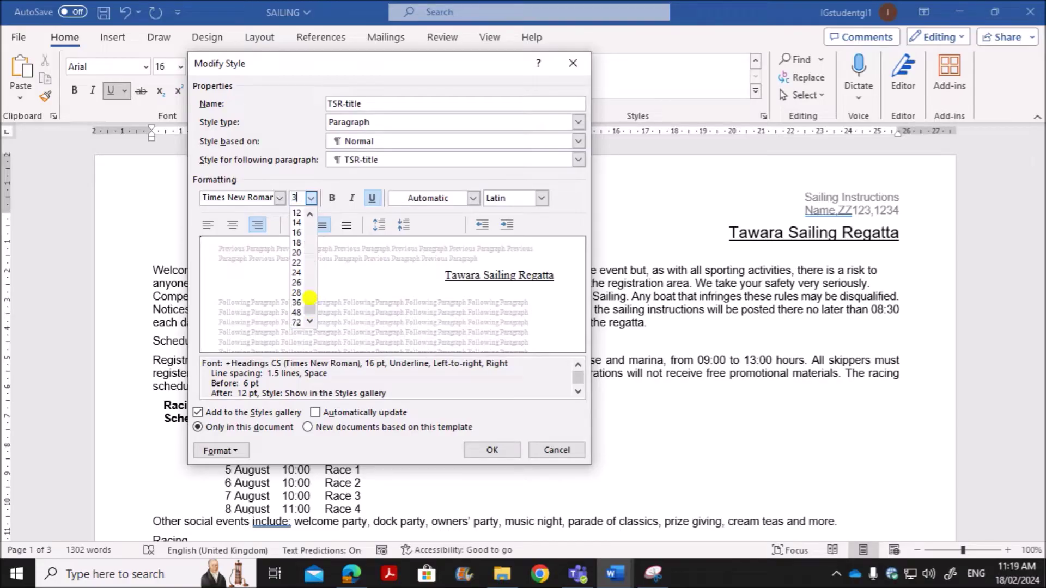
pyautogui.write('0')
pyautogui.press('Return')
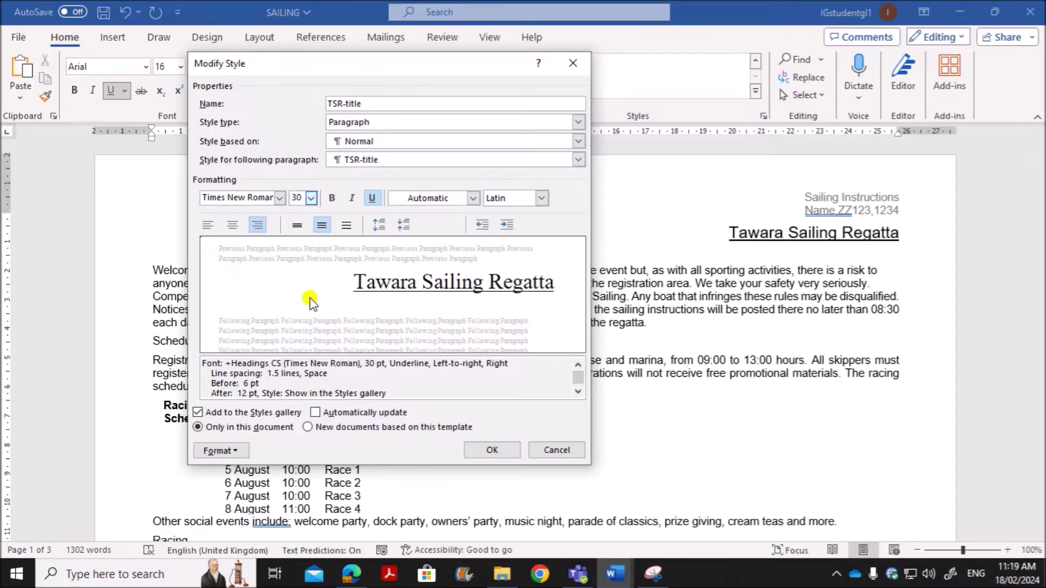
# Step: Check the required alignment and enhancement in the exam paper, then make TSR-title centred, bold and italic without underline
pyautogui.click(352, 573)
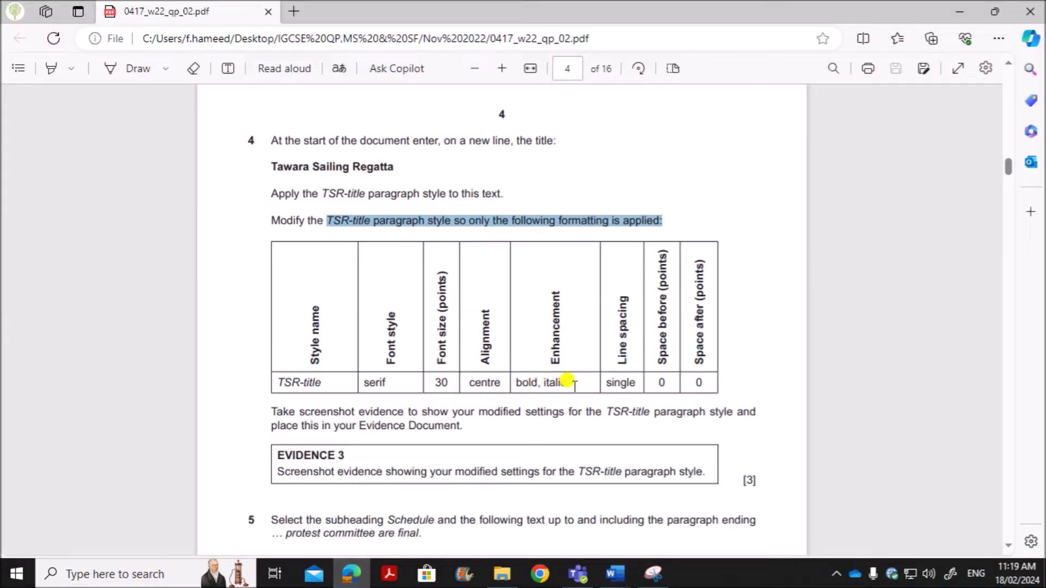
pyautogui.moveTo(614, 574)
pyautogui.click(681, 520)
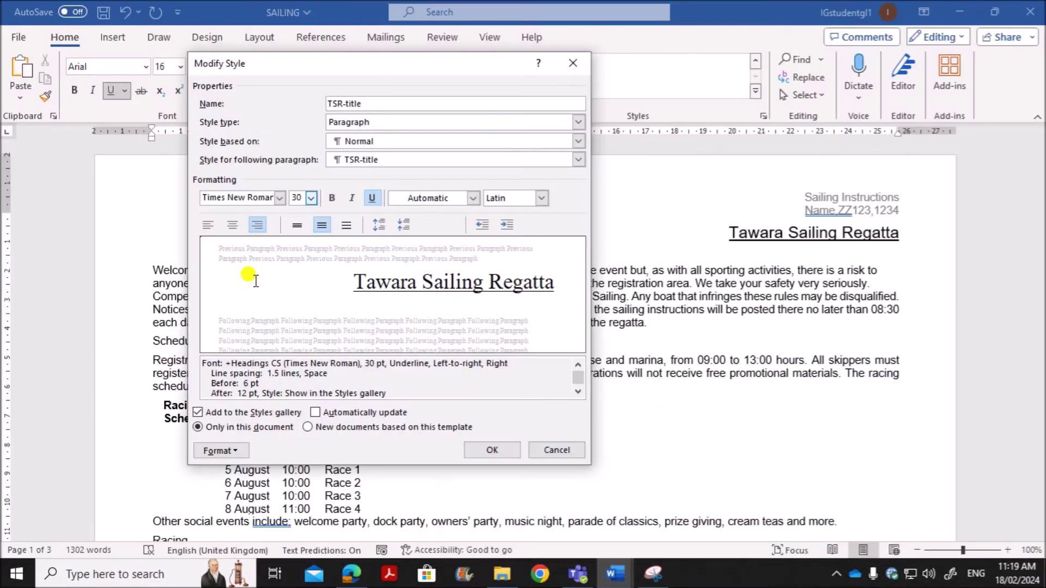
pyautogui.click(232, 225)
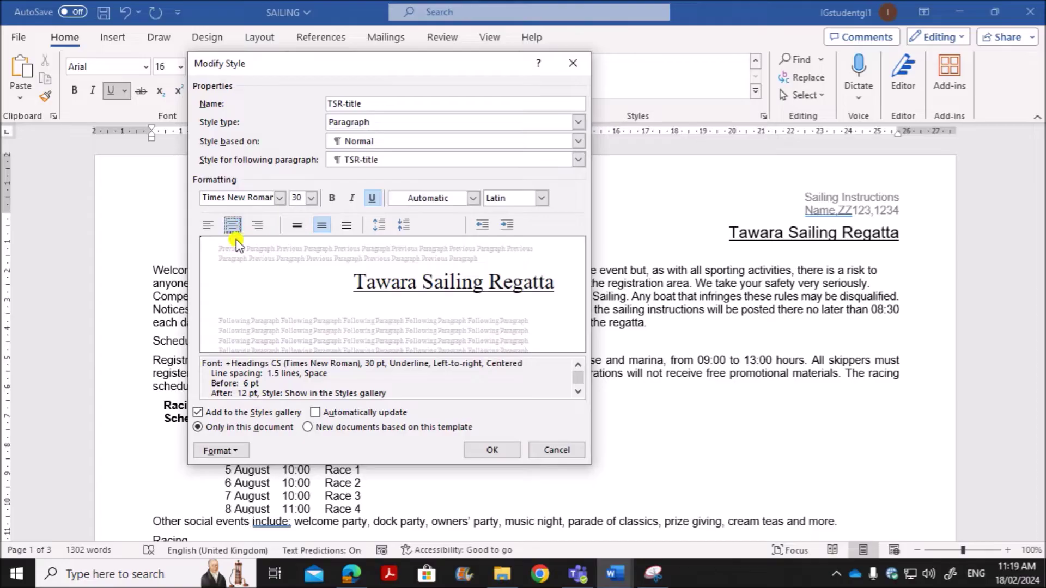
pyautogui.click(332, 199)
pyautogui.click(350, 199)
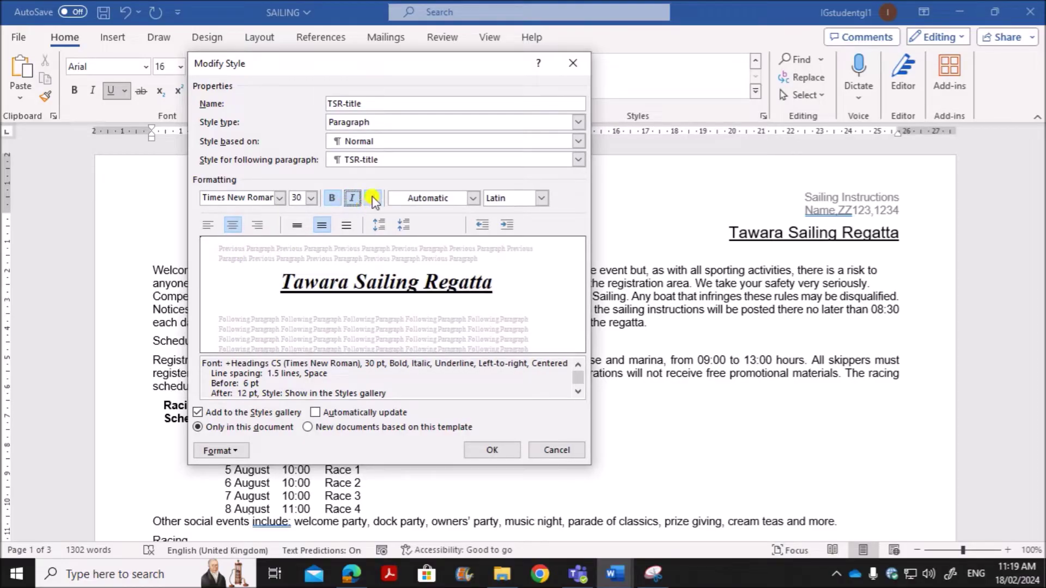
pyautogui.click(372, 197)
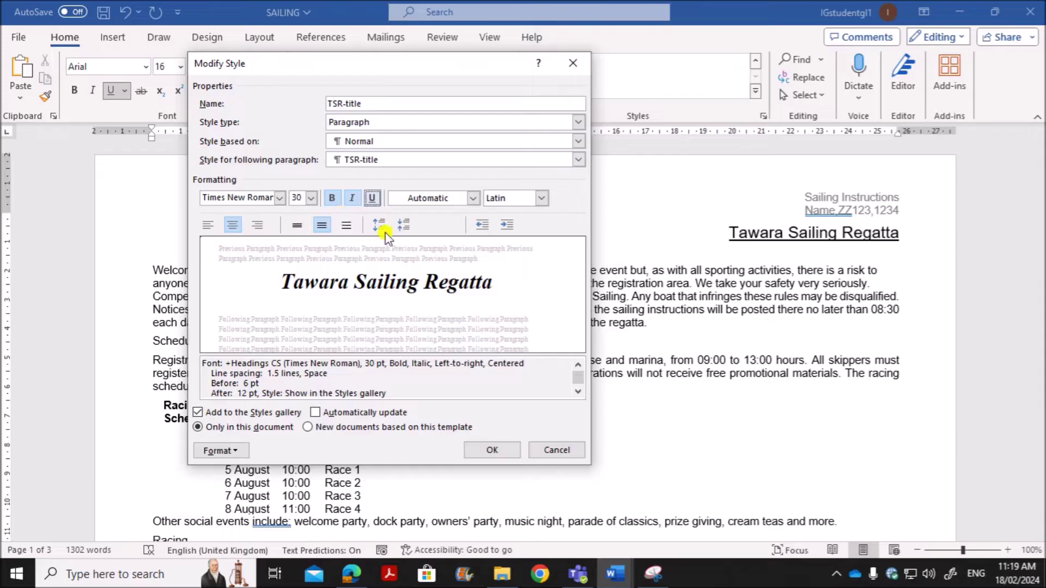
# Step: Check the spacing requirements in the exam paper and set the TSR-title line spacing to Single
pyautogui.click(358, 573)
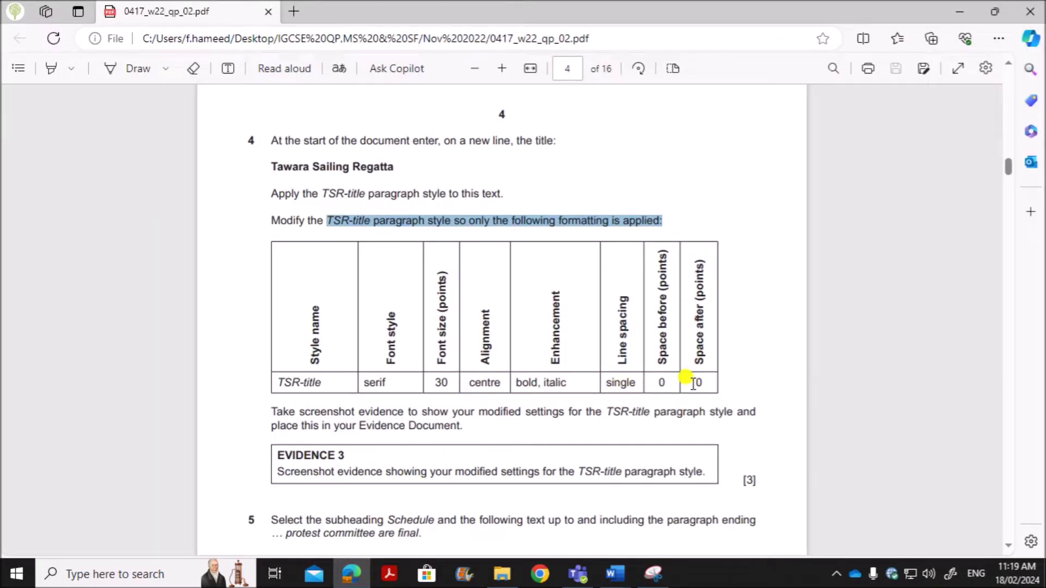
pyautogui.moveTo(626, 561)
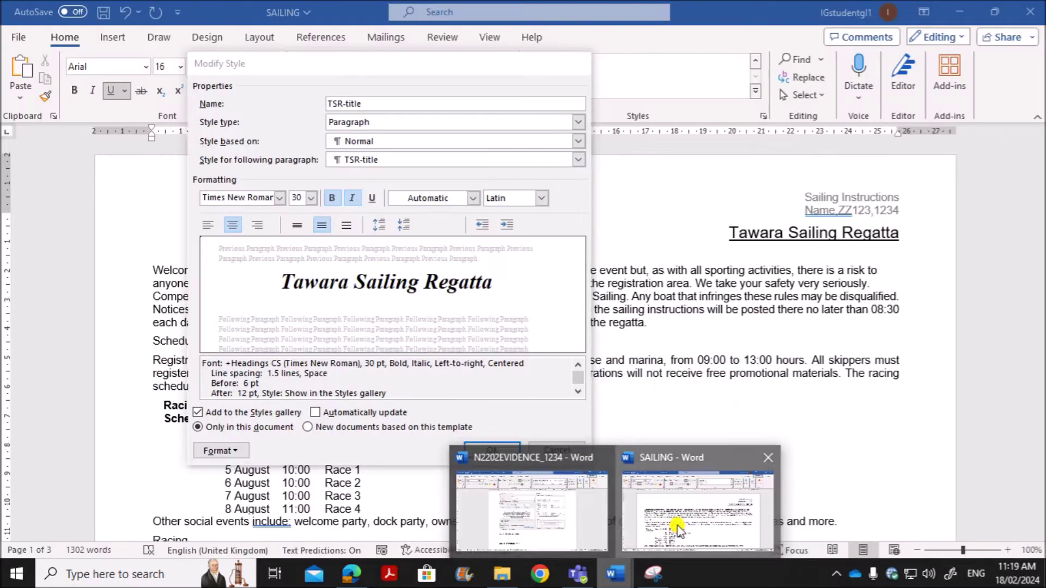
pyautogui.click(656, 533)
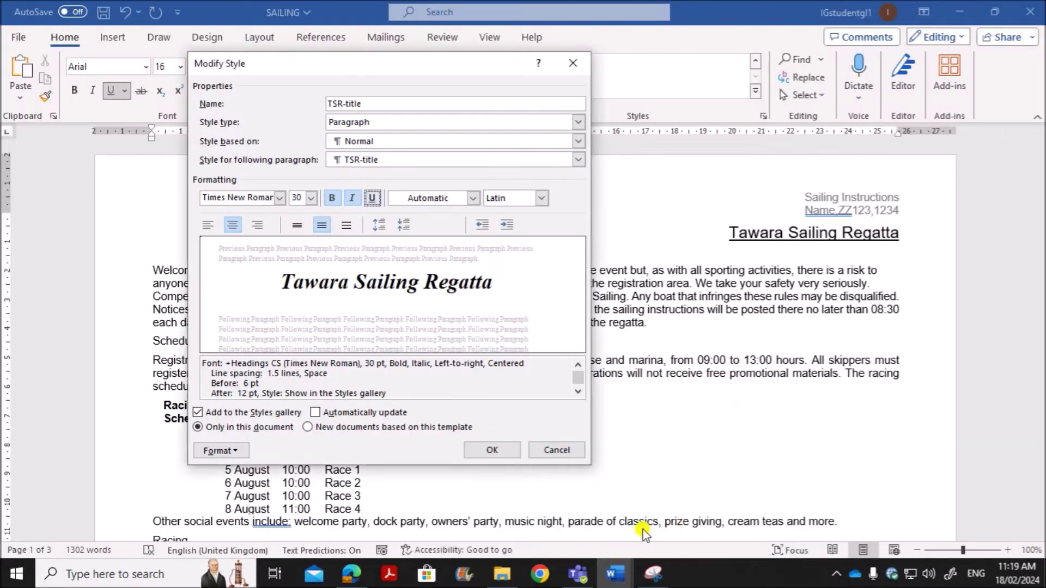
pyautogui.click(232, 450)
pyautogui.click(210, 308)
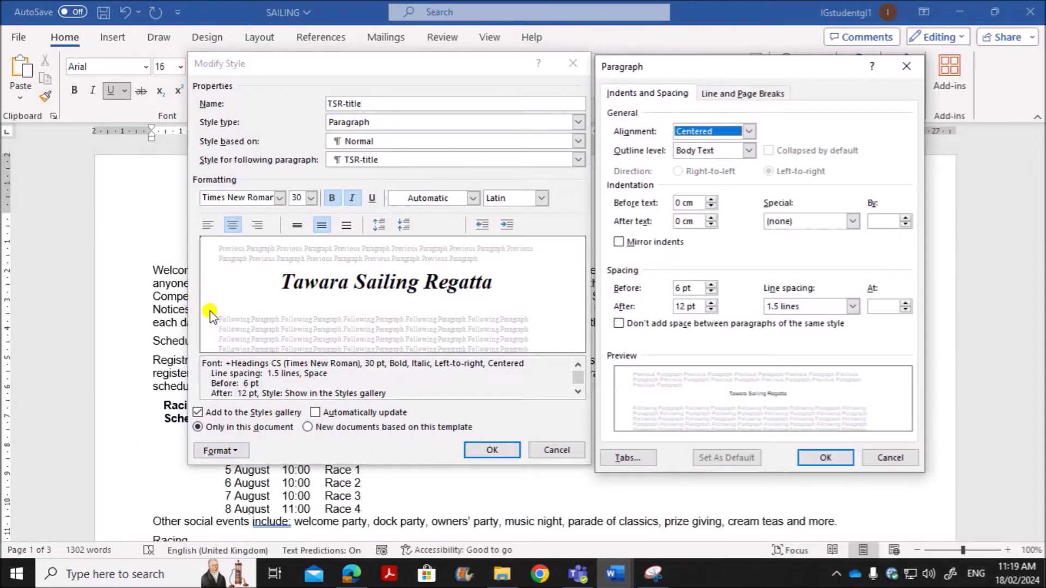
pyautogui.click(810, 307)
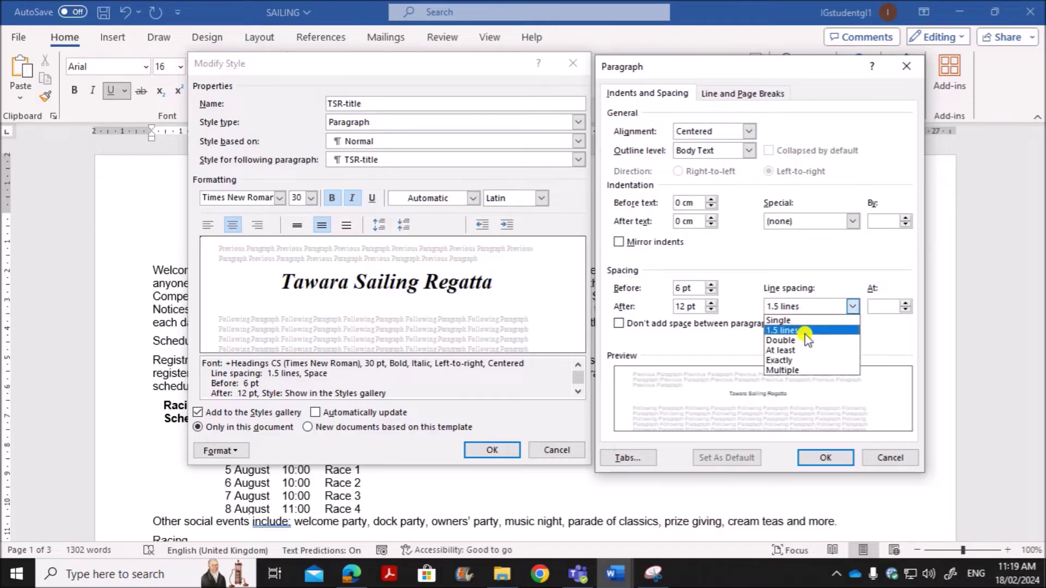
pyautogui.click(784, 321)
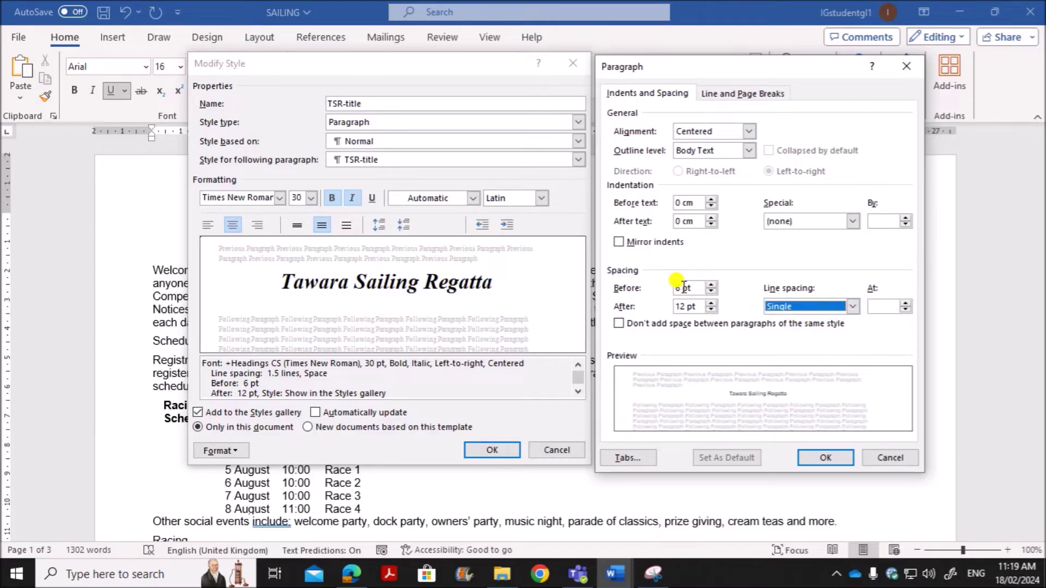
# Step: Set the TSR-title paragraph spacing to 0 pt before and 0 pt after
pyautogui.click(676, 287)
pyautogui.write('0')
pyautogui.doubleClick(686, 306)
pyautogui.write('0')
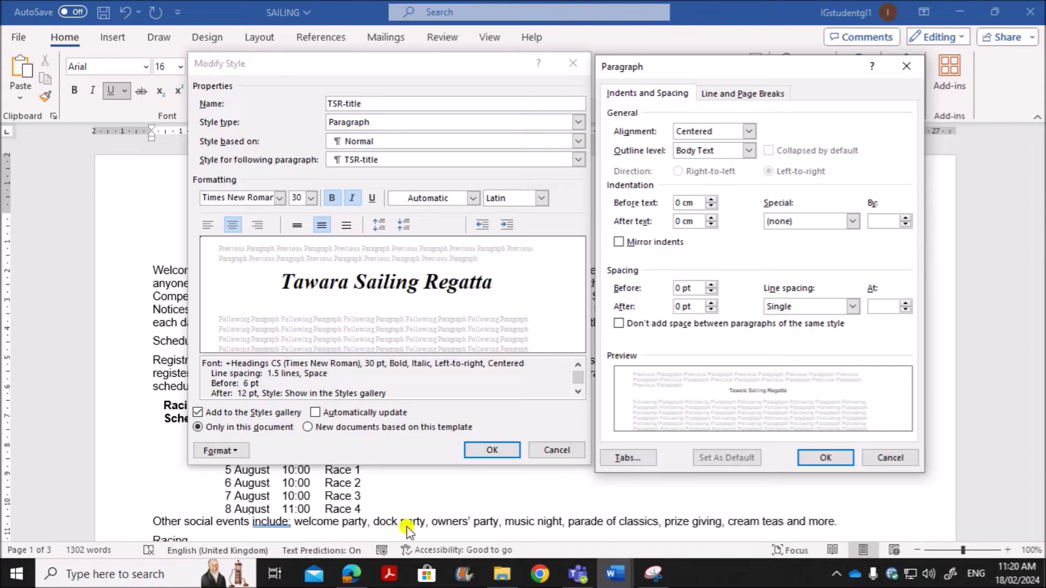
# Step: Check the EVIDENCE 3 instruction in the exam paper and capture a screenshot of the TSR-title style and paragraph settings with Snipping Tool
pyautogui.click(351, 573)
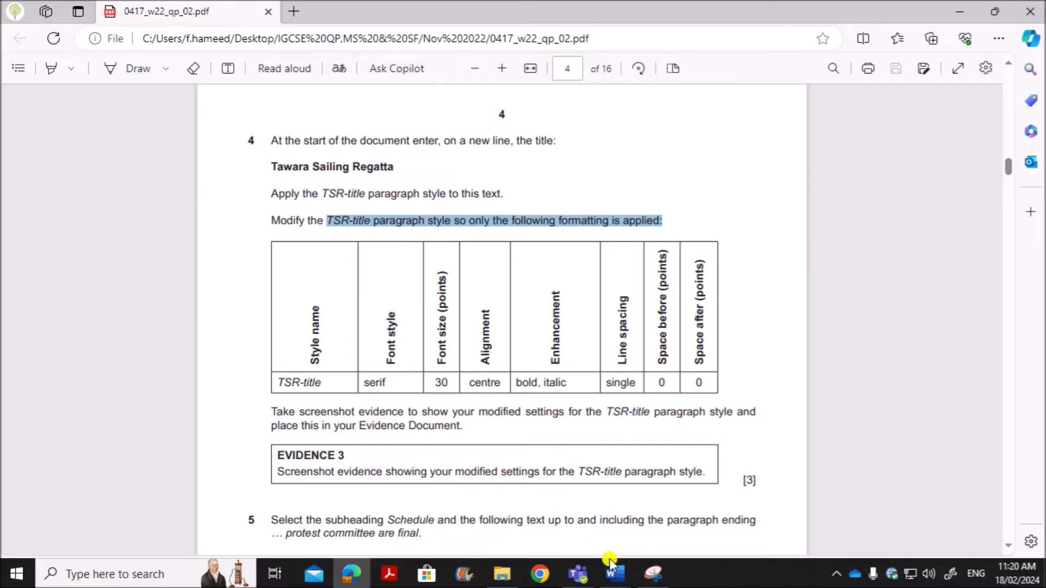
pyautogui.moveTo(611, 569)
pyautogui.click(736, 517)
pyautogui.click(653, 573)
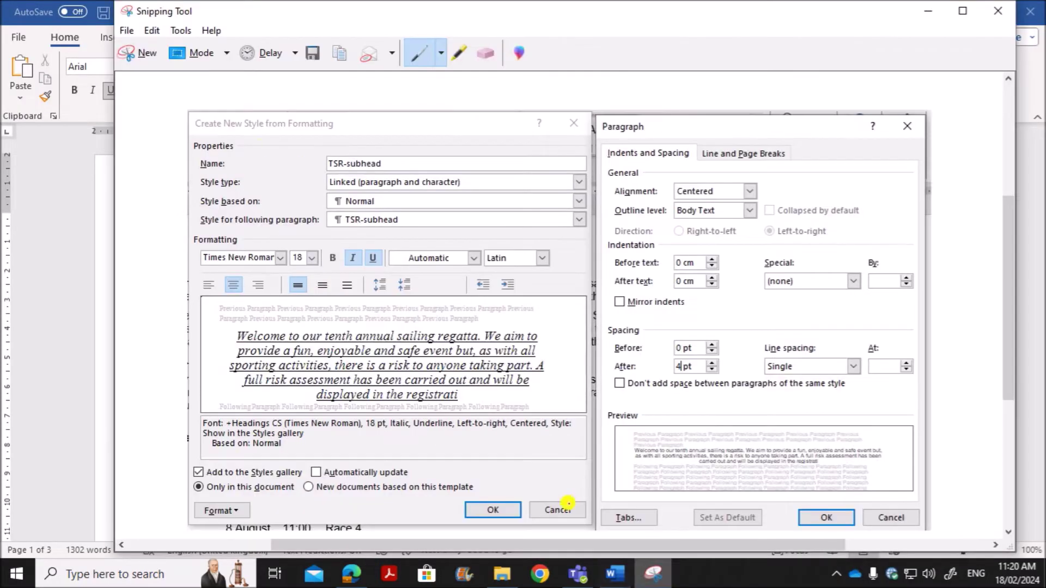
pyautogui.click(146, 56)
pyautogui.moveTo(187, 52); pyautogui.dragTo(929, 475)
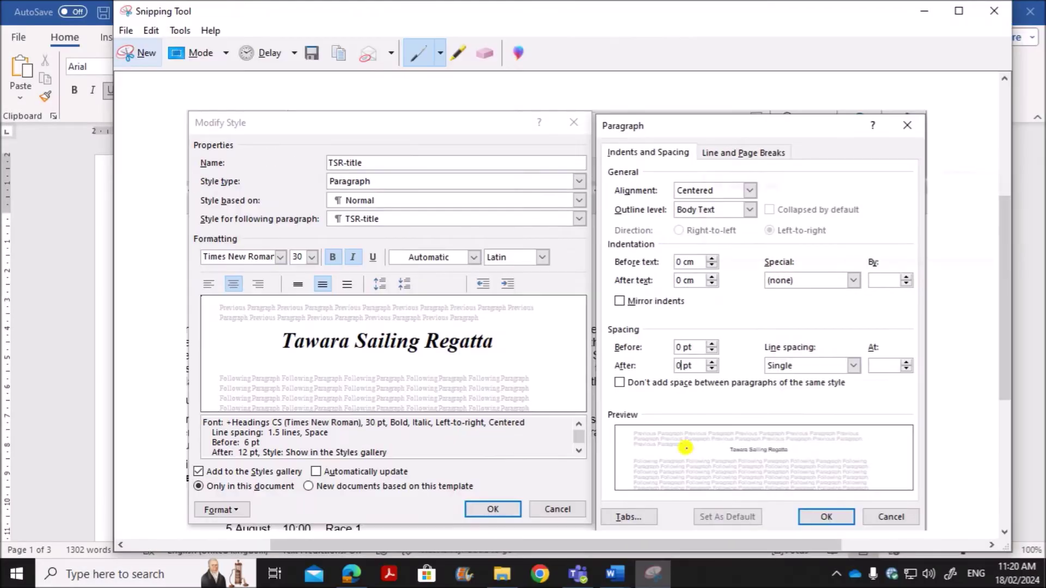
# Step: Return to SAILING and accept the paragraph settings and the modified TSR-title style
pyautogui.click(1029, 405)
pyautogui.click(826, 455)
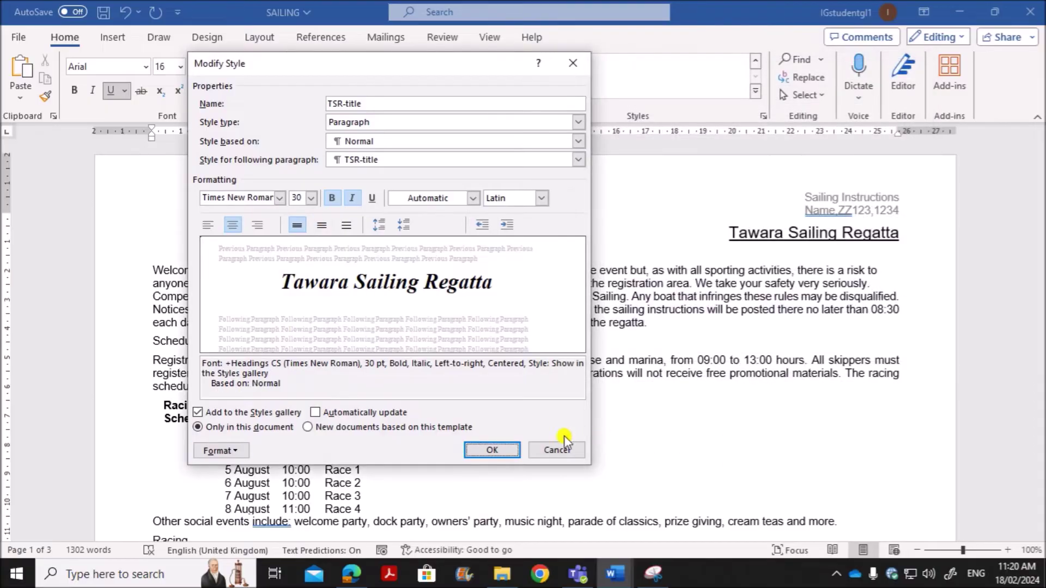
pyautogui.click(492, 450)
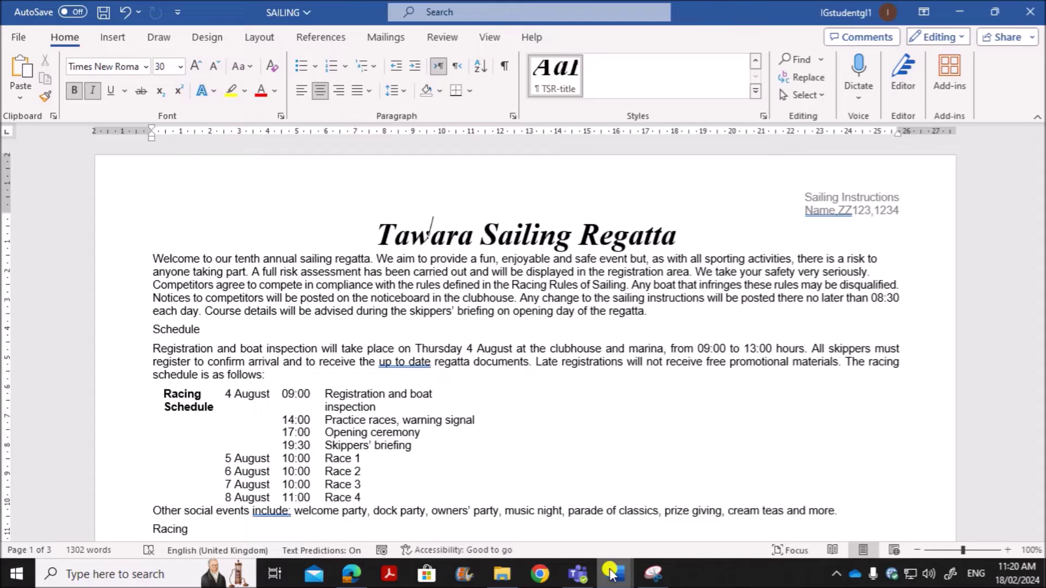
# Step: Paste the TSR-title settings screenshot under "Step 4 - EVIDENCE 3 here:" in the N2202EVIDENCE_1234 document
pyautogui.moveTo(615, 575)
pyautogui.click(525, 515)
pyautogui.scroll(-3, 362, 366)
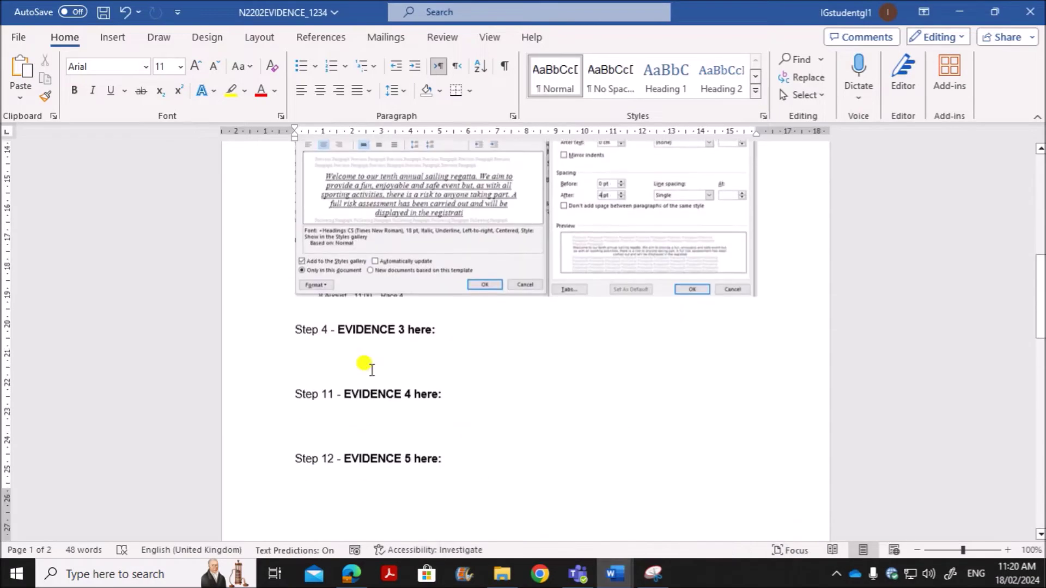
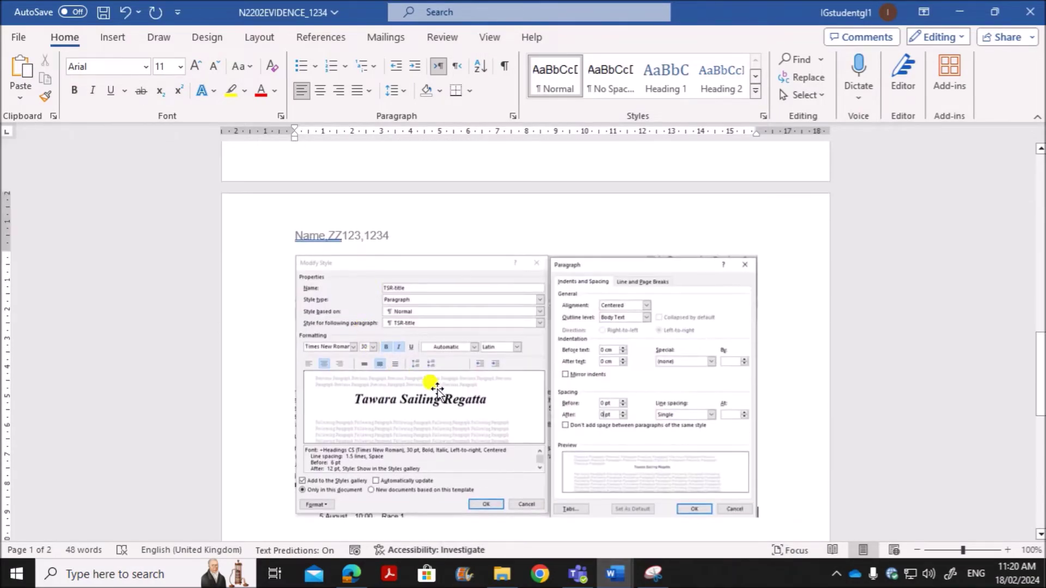
# Step: Read question 5 in the exam paper for the text range and column layout, marking the closing words of the paragraph
pyautogui.click(349, 576)
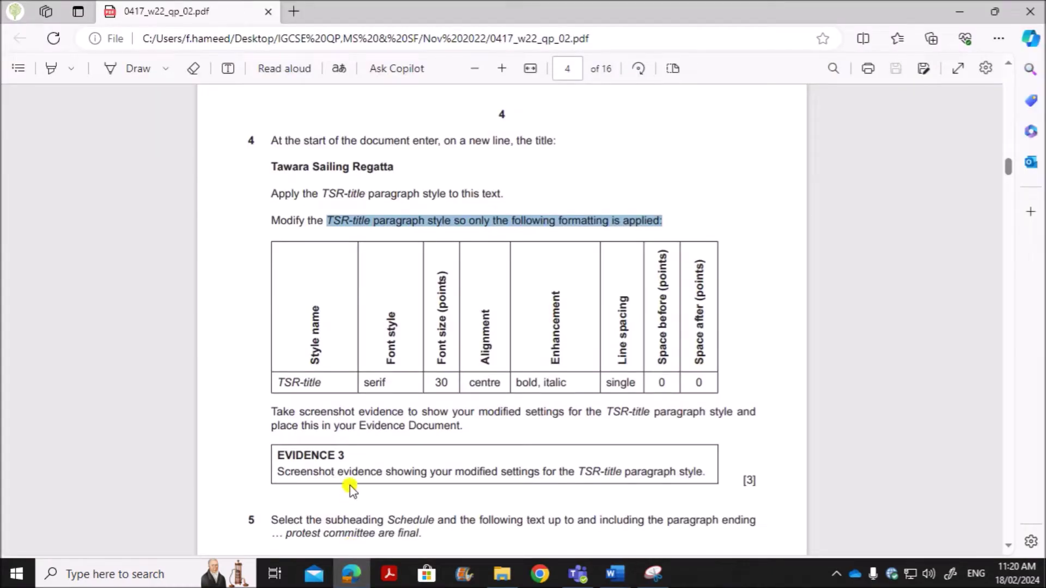
pyautogui.scroll(-5, 352, 456)
pyautogui.scroll(-2, 349, 442)
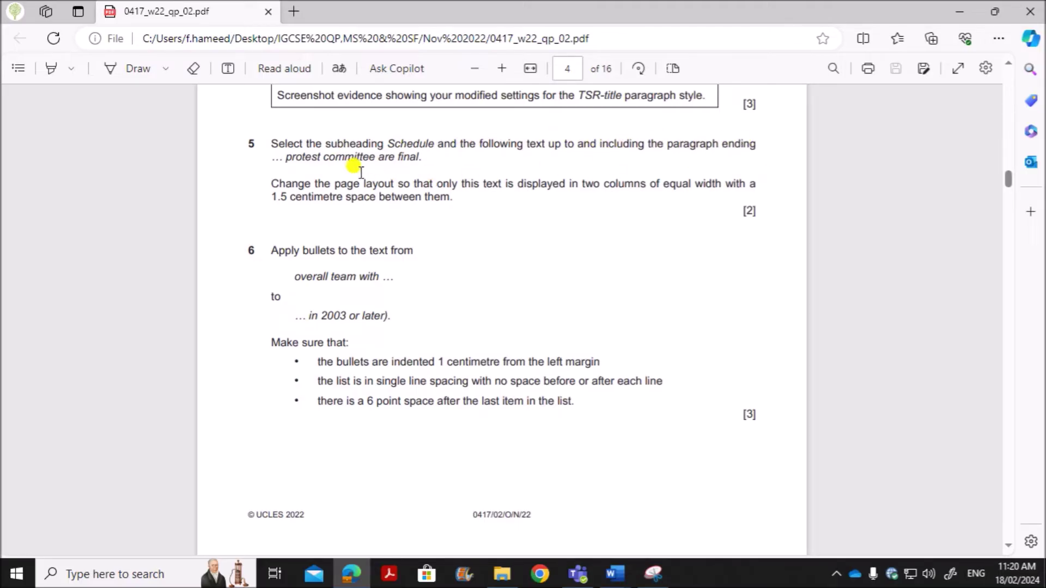
pyautogui.click(615, 574)
pyautogui.moveTo(363, 157); pyautogui.dragTo(418, 158)
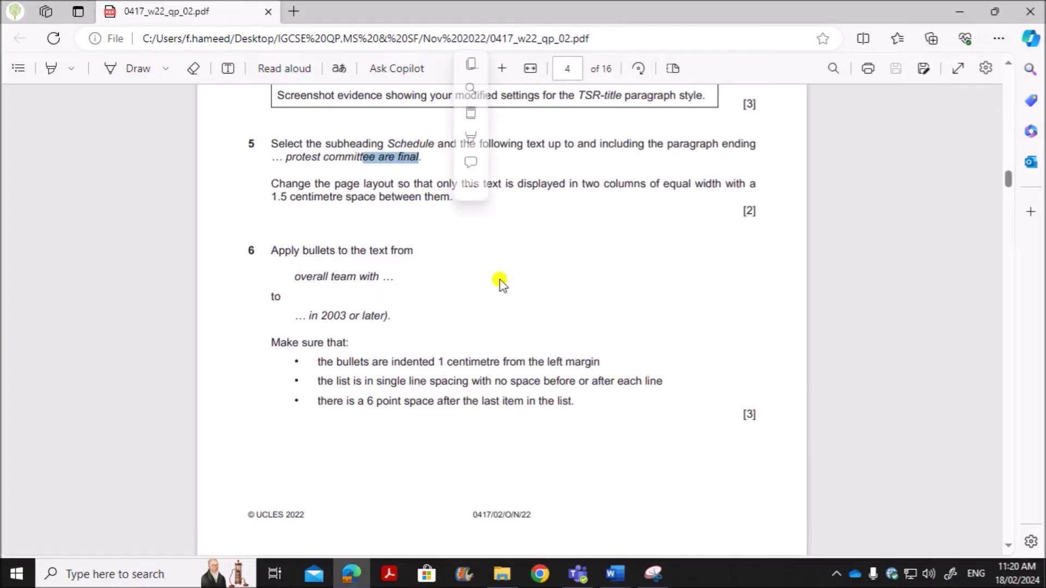
# Step: Search SAILING for "are final" and select the closing words of the matching sentence about the protest committee
pyautogui.click(610, 574)
pyautogui.click(660, 534)
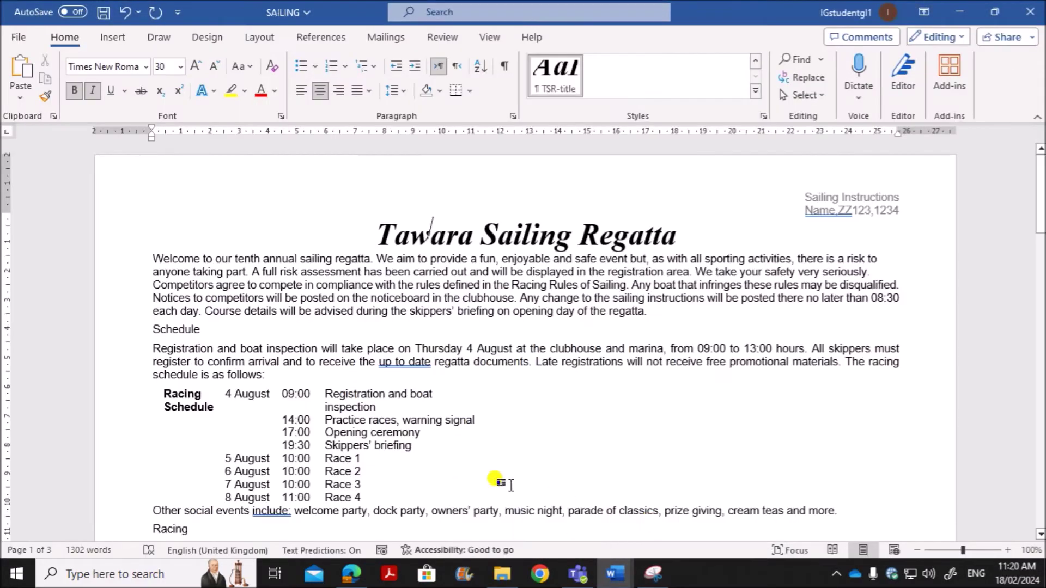
pyautogui.click(109, 330)
pyautogui.click(479, 420)
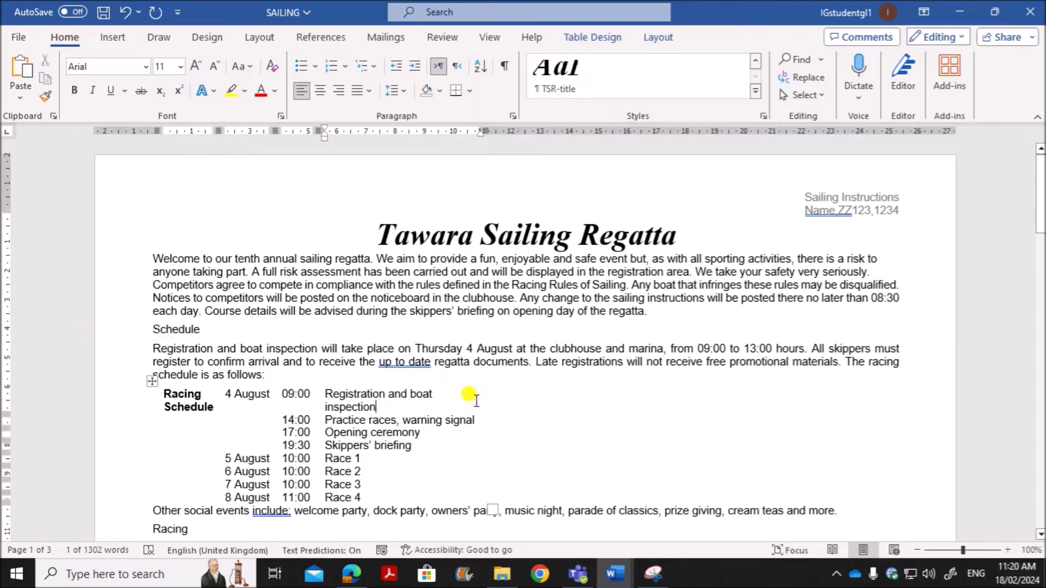
pyautogui.click(801, 59)
pyautogui.write('are final')
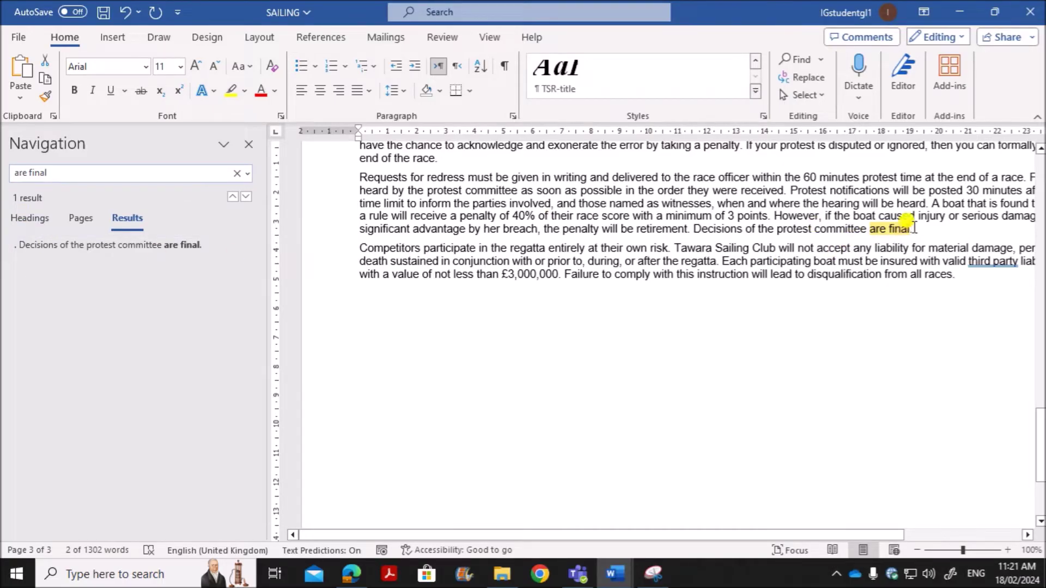
pyautogui.moveTo(915, 229); pyautogui.dragTo(815, 229)
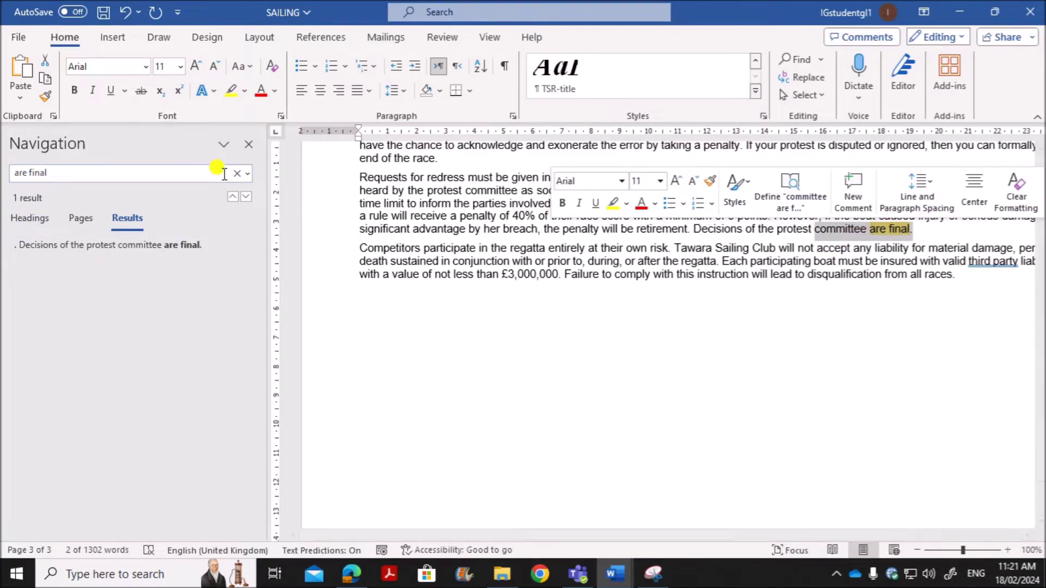
# Step: Close the search results and select the text from the Schedule subheading through the paragraph ending "protest committee are final."
pyautogui.click(248, 145)
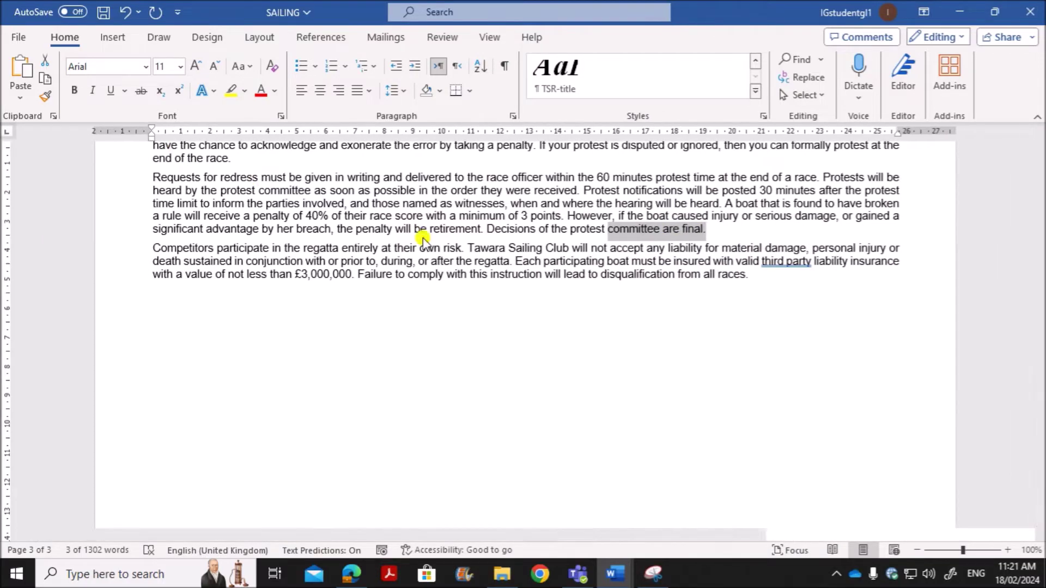
pyautogui.scroll(3, 717, 305)
pyautogui.scroll(3, 733, 305)
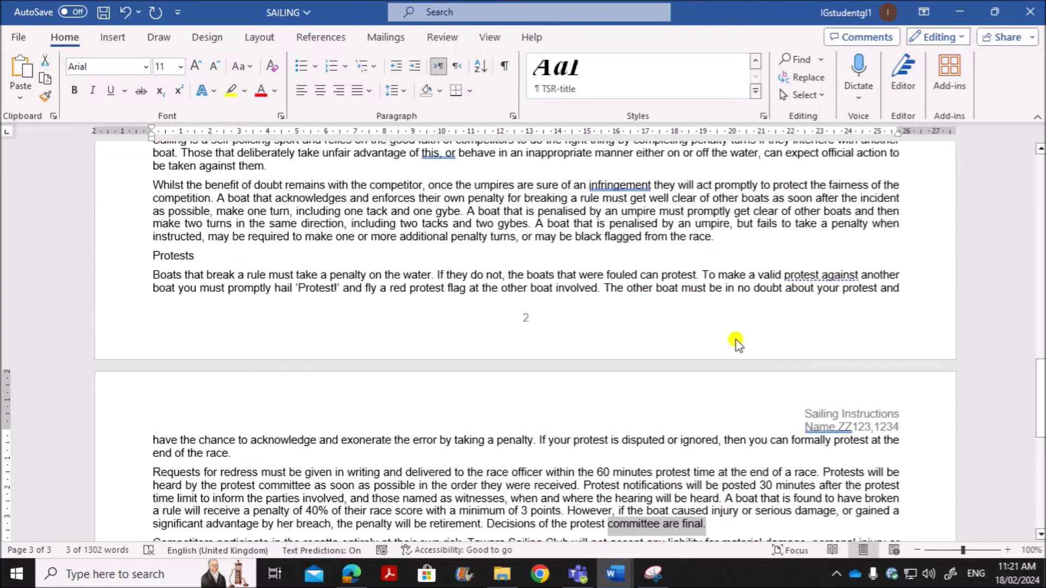
pyautogui.scroll(10, 695, 484)
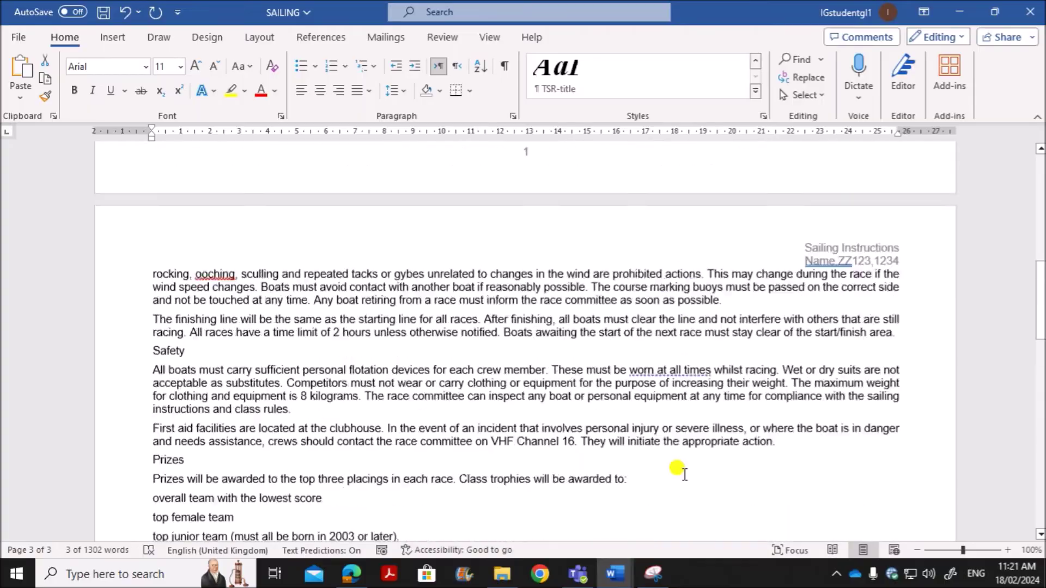
pyautogui.scroll(5, 679, 470)
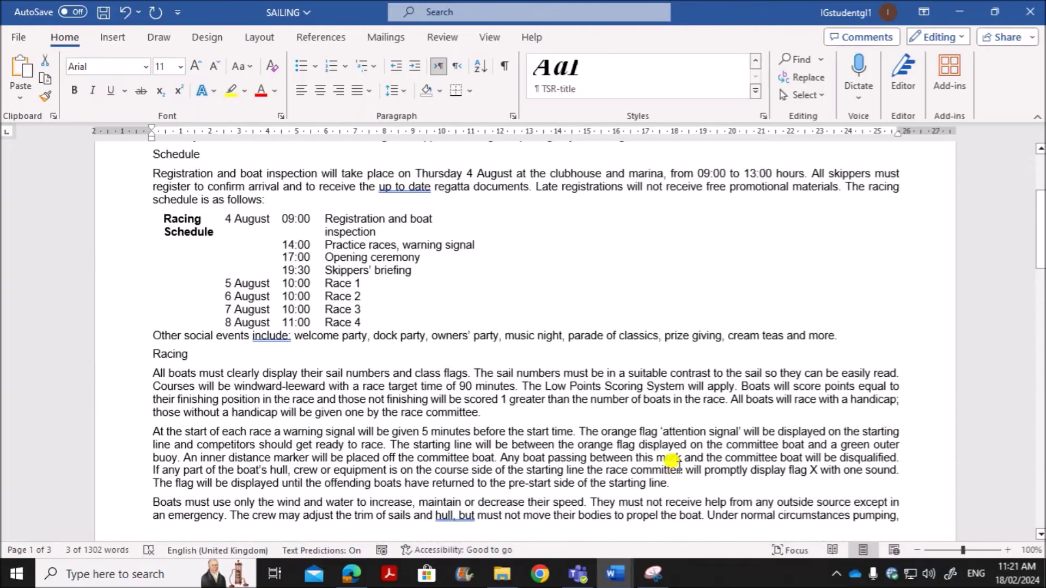
pyautogui.scroll(2, 147, 362)
pyautogui.moveTo(120, 284); pyautogui.dragTo(136, 464)
pyautogui.moveTo(128, 343); pyautogui.dragTo(715, 292)
pyautogui.click(281, 297)
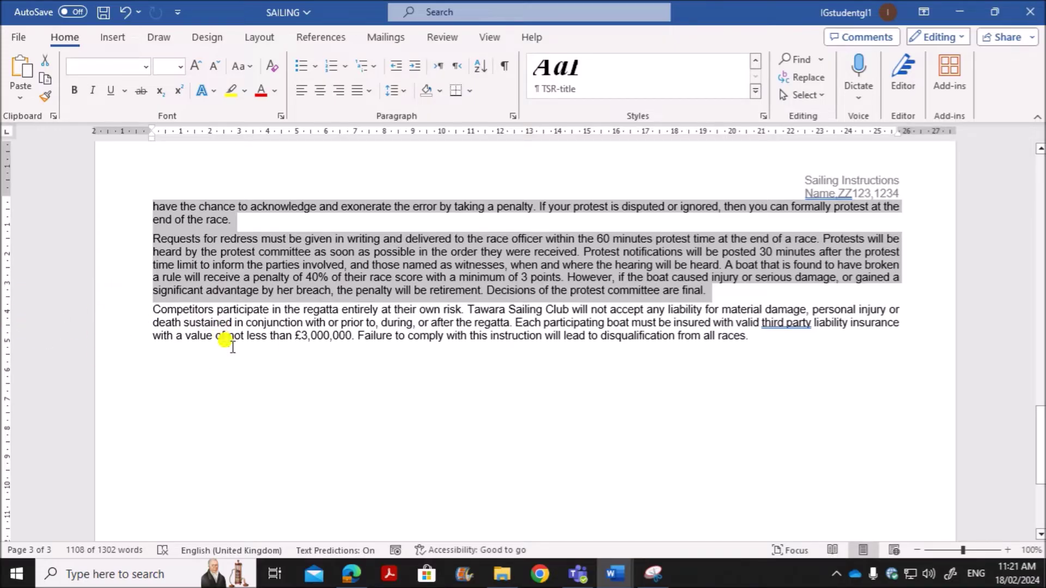
# Step: Mark question 5's column layout instruction in the exam paper PDF and return to the SAILING document
pyautogui.click(352, 573)
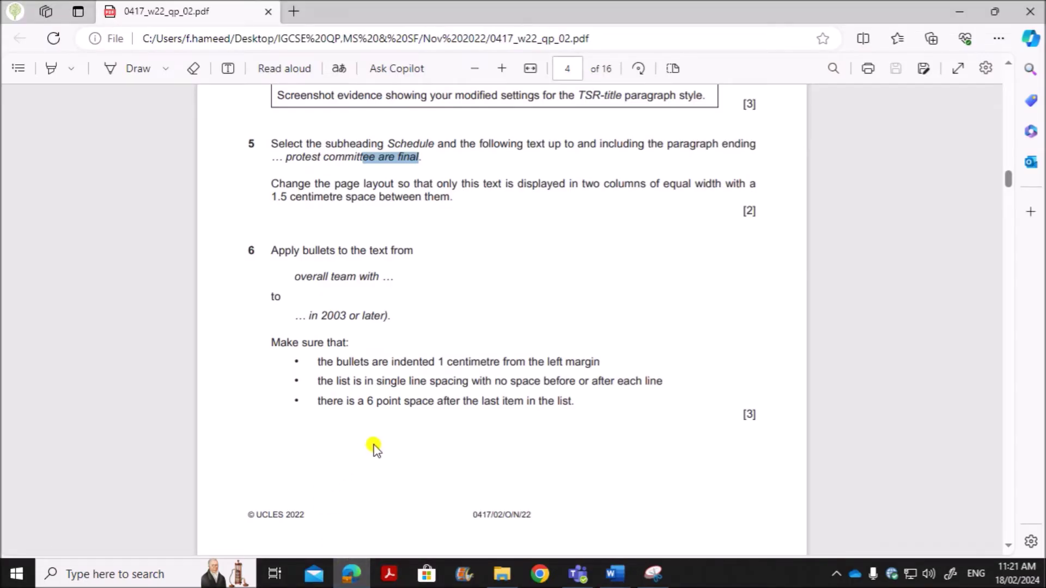
pyautogui.moveTo(373, 185); pyautogui.dragTo(435, 198)
pyautogui.click(614, 574)
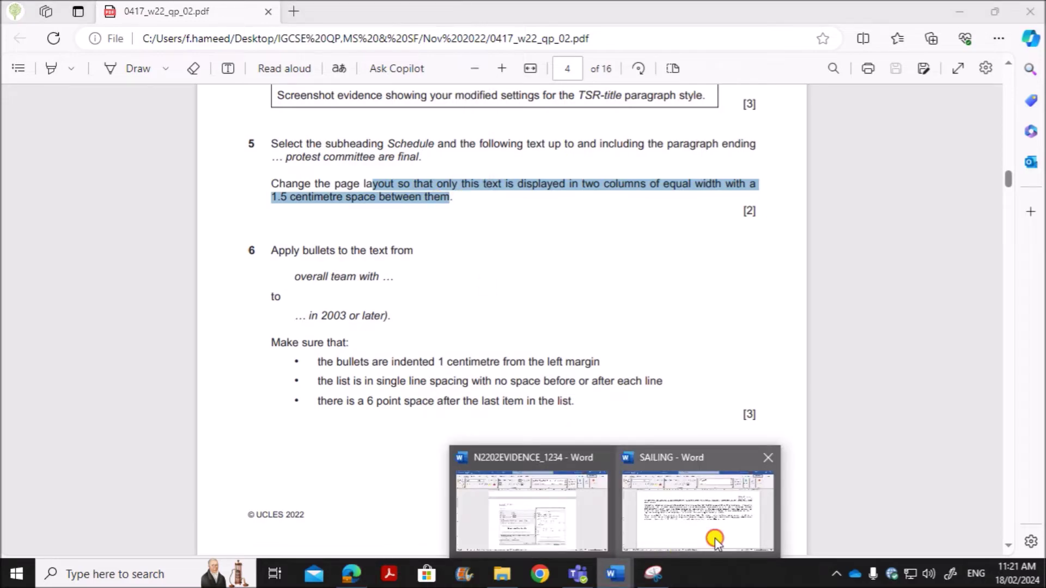
pyautogui.click(714, 538)
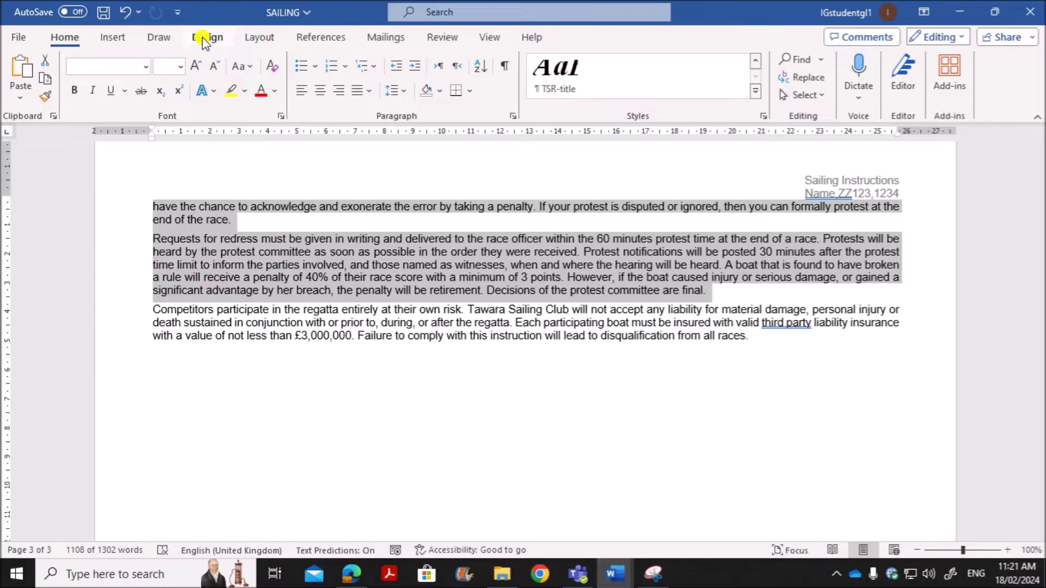
# Step: Lay out the selected text in two columns of equal width with 1.5 cm spacing between them
pyautogui.click(259, 38)
pyautogui.click(144, 81)
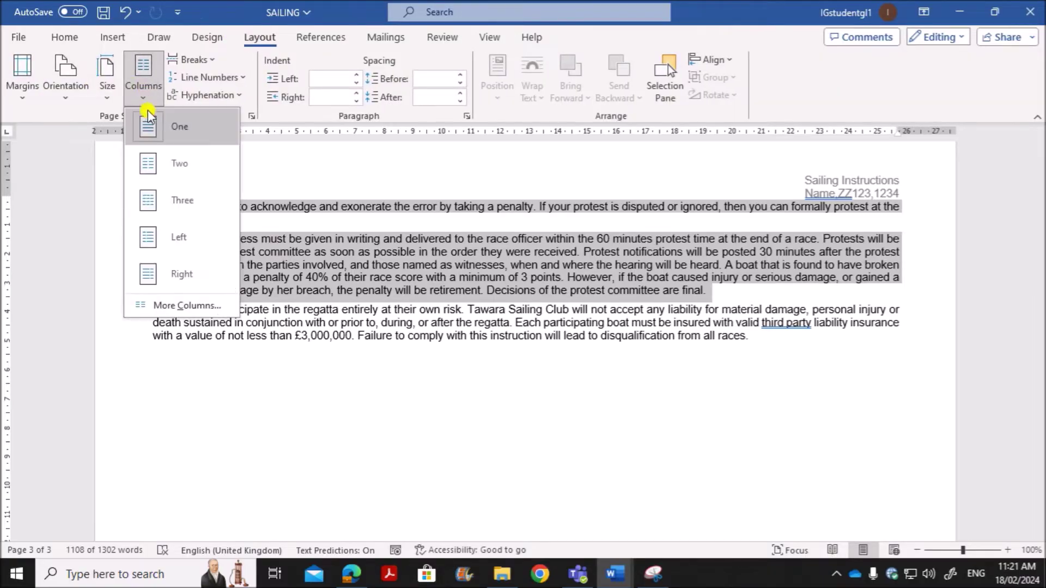
pyautogui.click(159, 305)
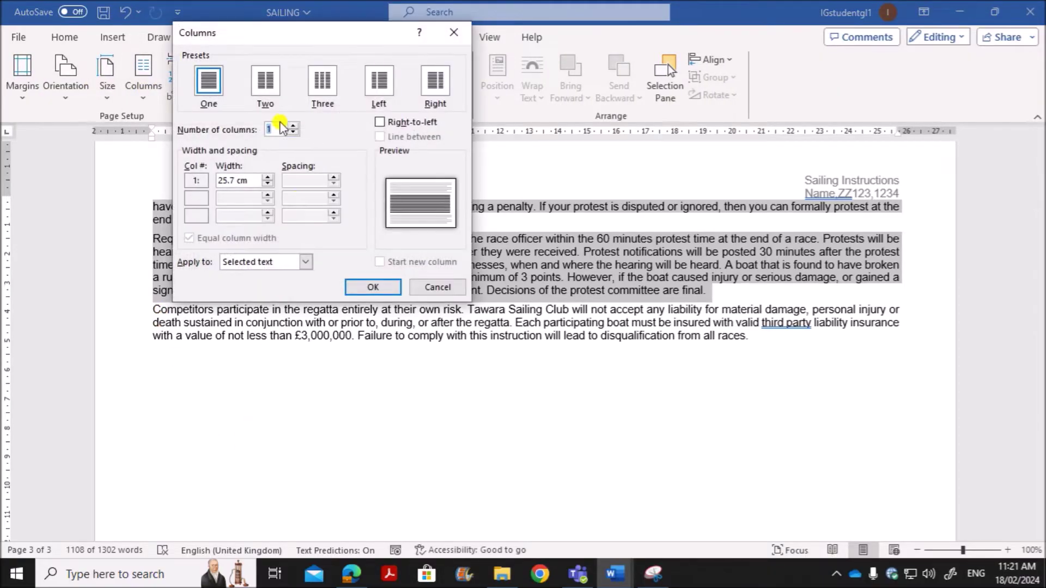
pyautogui.click(264, 92)
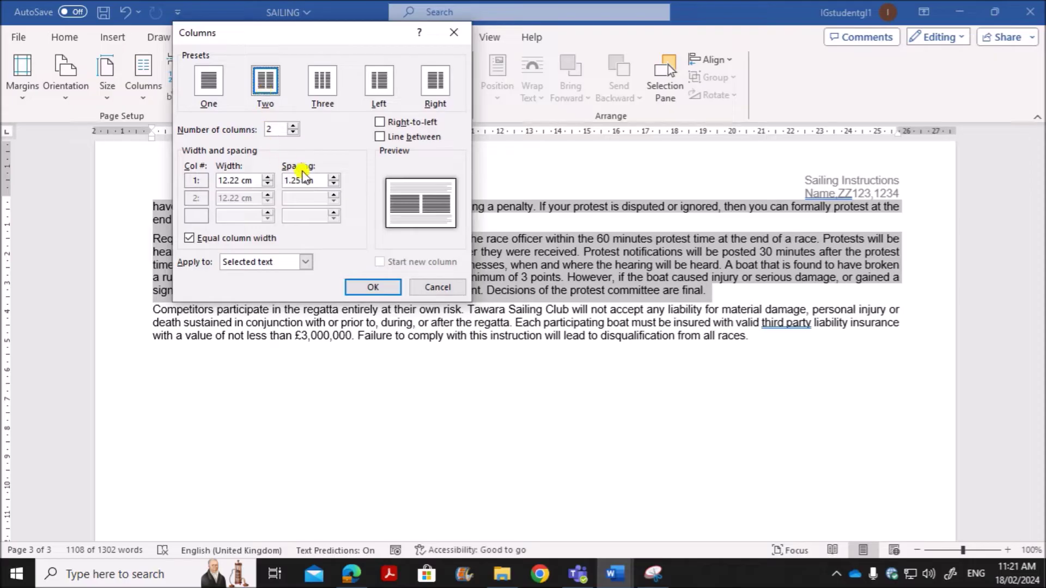
pyautogui.moveTo(302, 180); pyautogui.dragTo(251, 183)
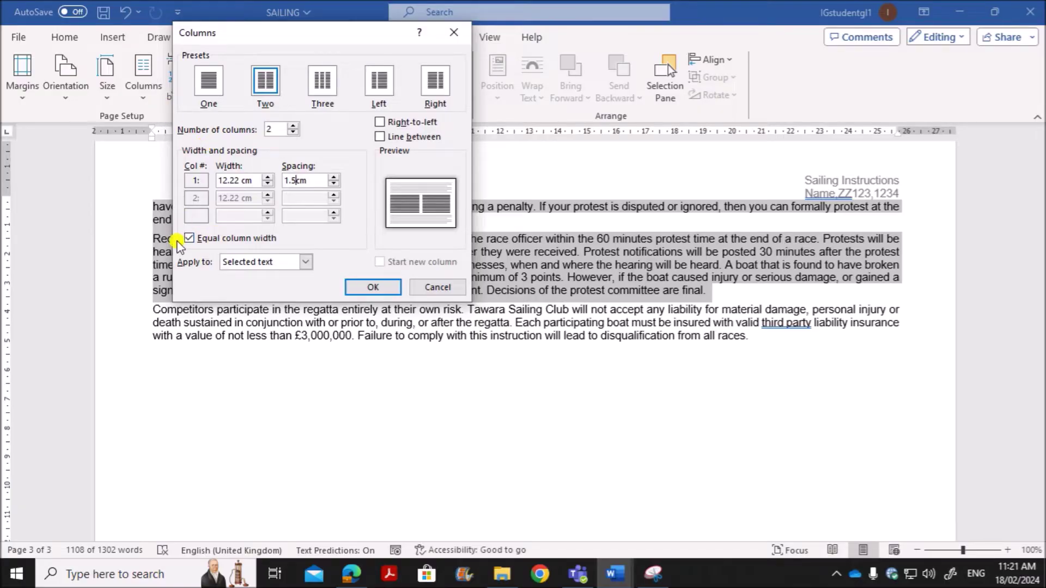
pyautogui.click(373, 288)
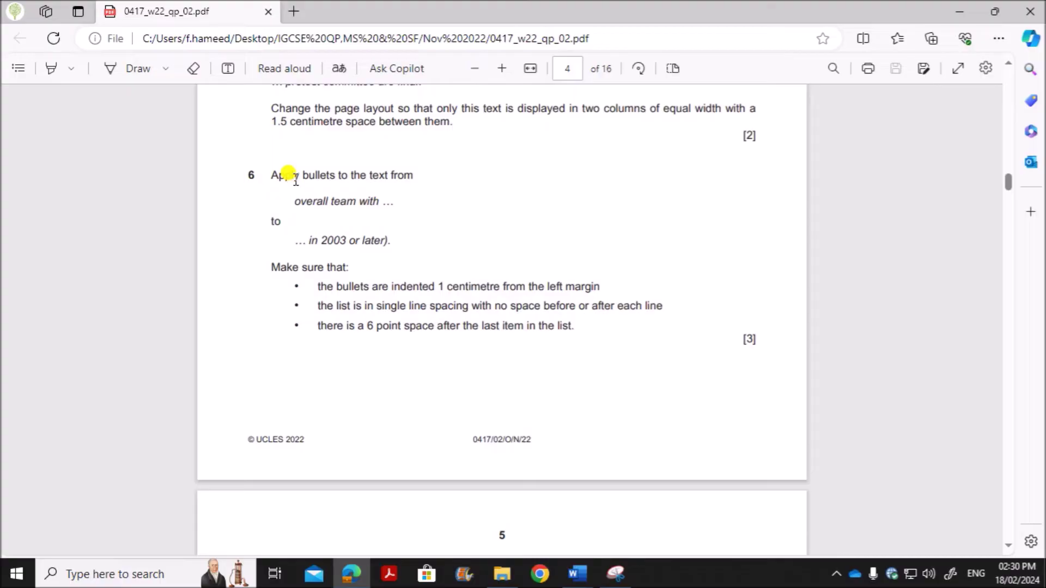
# Step: Read question 6 in the exam paper for the range of text needing bullets and return to SAILING
pyautogui.moveTo(293, 203); pyautogui.dragTo(386, 245)
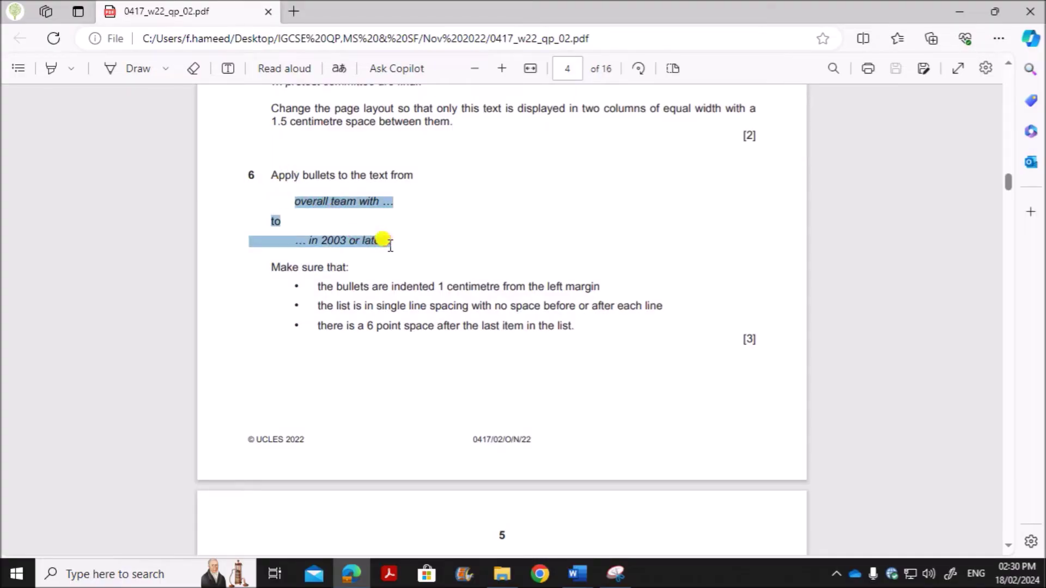
pyautogui.click(490, 283)
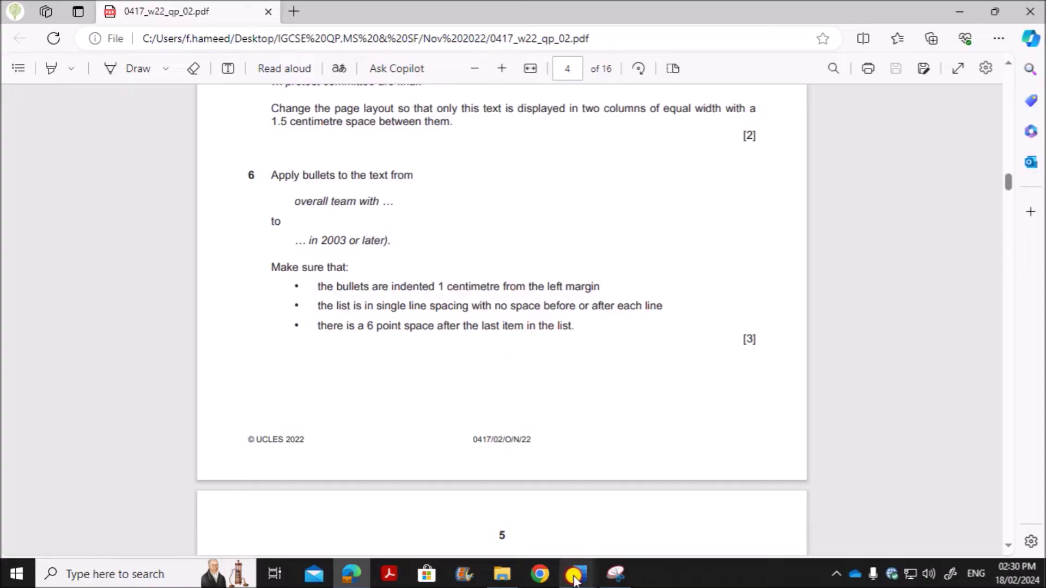
pyautogui.moveTo(572, 575)
pyautogui.click(635, 539)
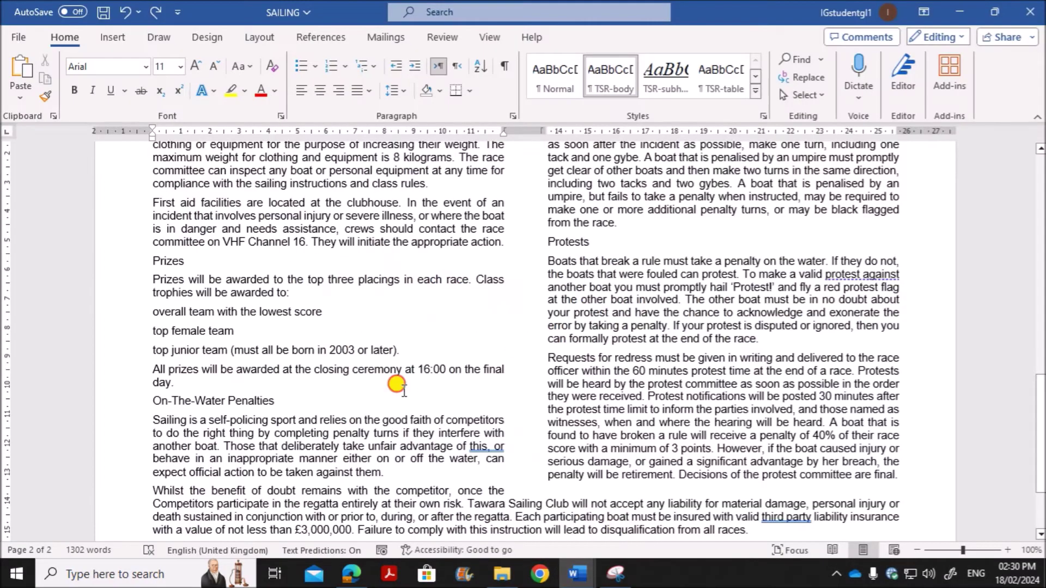
# Step: Apply round bullets to the three lines under Prizes from "overall team with the lowest score" to "in 2003 or later)."
pyautogui.scroll(3, 708, 439)
pyautogui.scroll(-3, 708, 425)
pyautogui.click(714, 423)
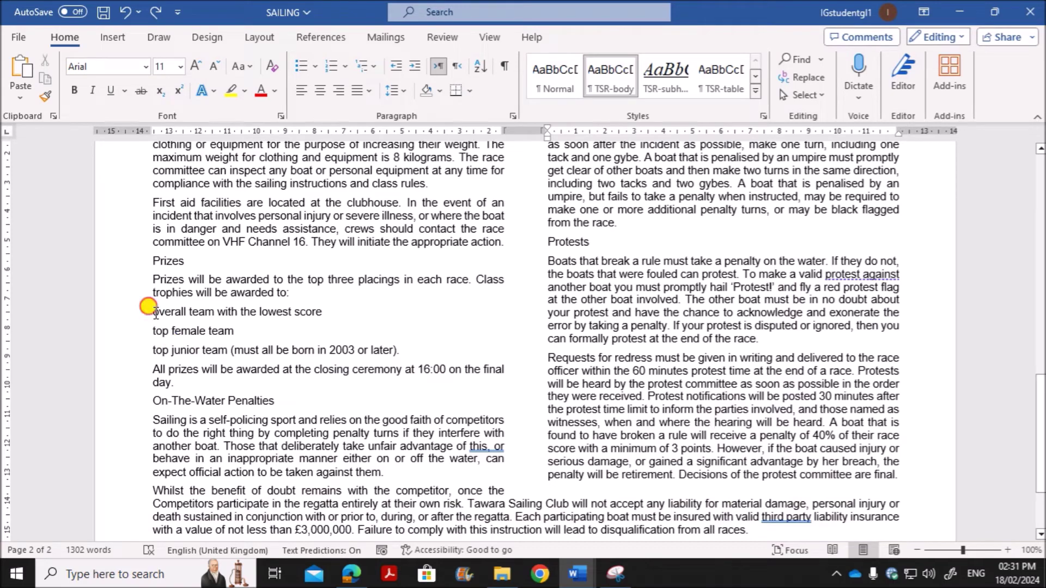
pyautogui.moveTo(155, 312); pyautogui.dragTo(404, 350)
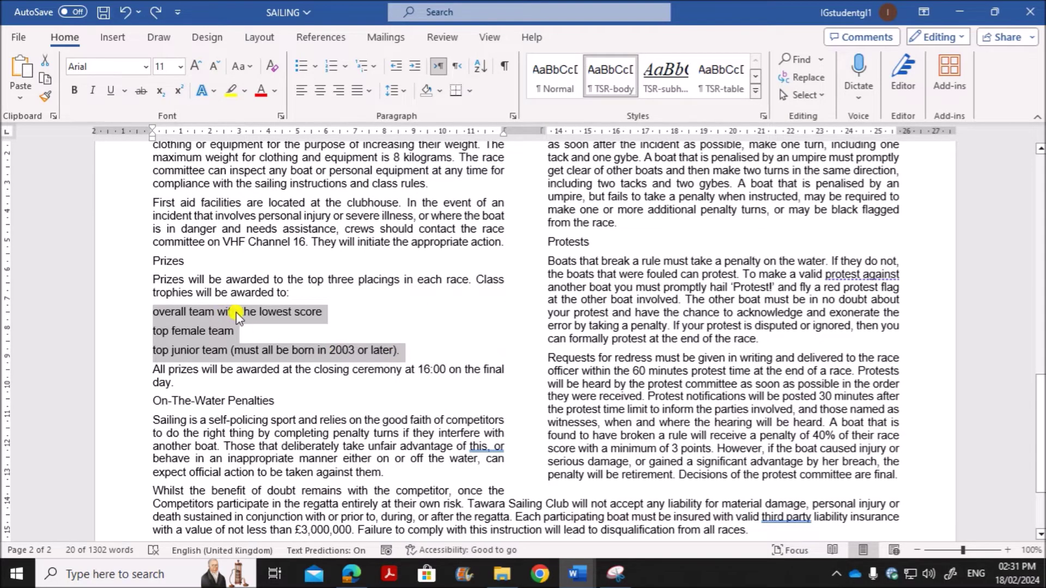
pyautogui.click(316, 68)
pyautogui.click(312, 118)
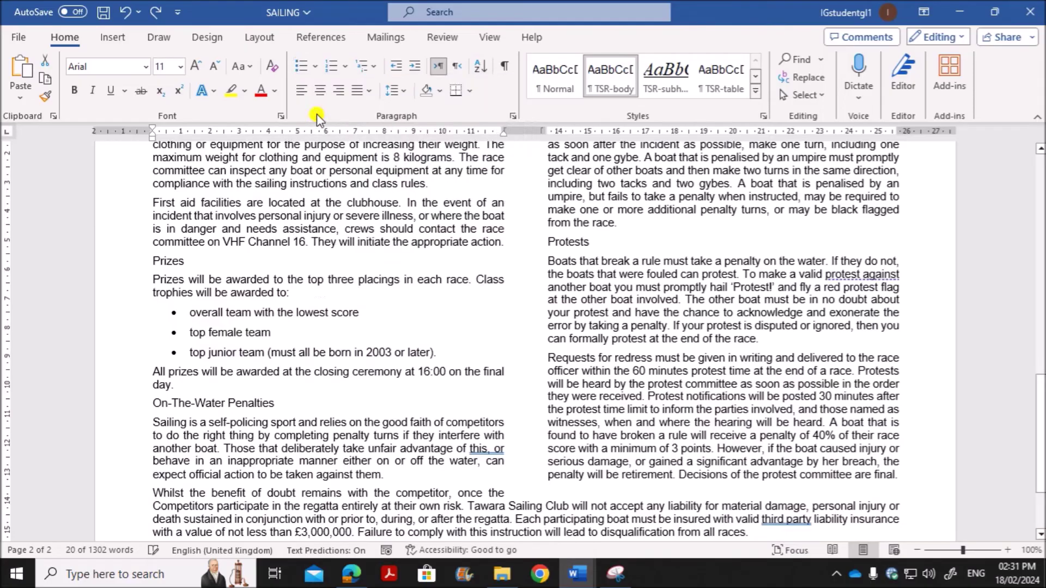
# Step: Mark question 6's bullet indent and line spacing requirements in the exam paper and return to SAILING
pyautogui.click(354, 574)
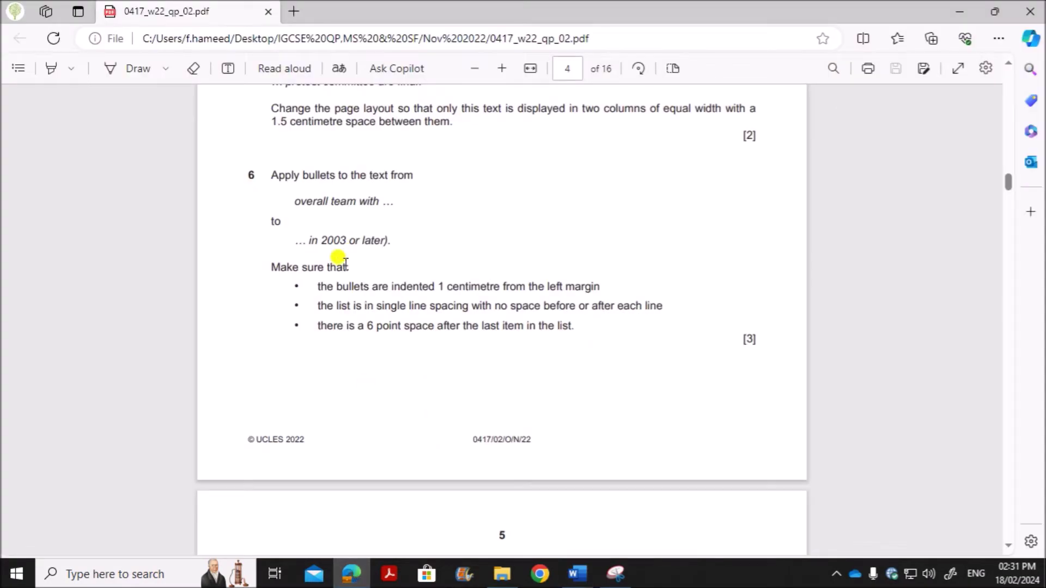
pyautogui.moveTo(318, 285); pyautogui.dragTo(602, 289)
pyautogui.moveTo(320, 306); pyautogui.dragTo(665, 309)
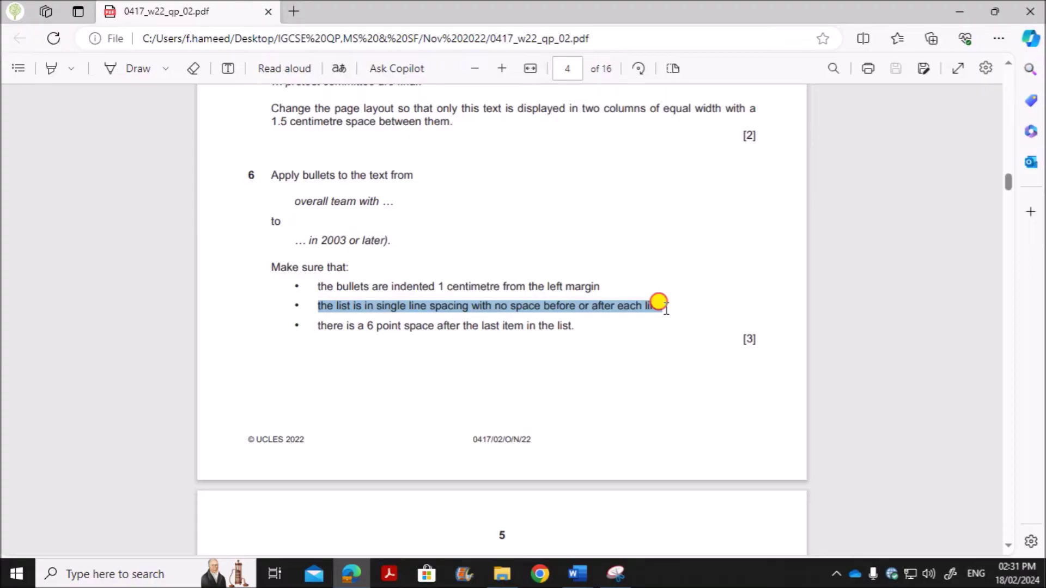
pyautogui.moveTo(665, 310); pyautogui.dragTo(667, 309)
pyautogui.click(578, 574)
pyautogui.click(648, 534)
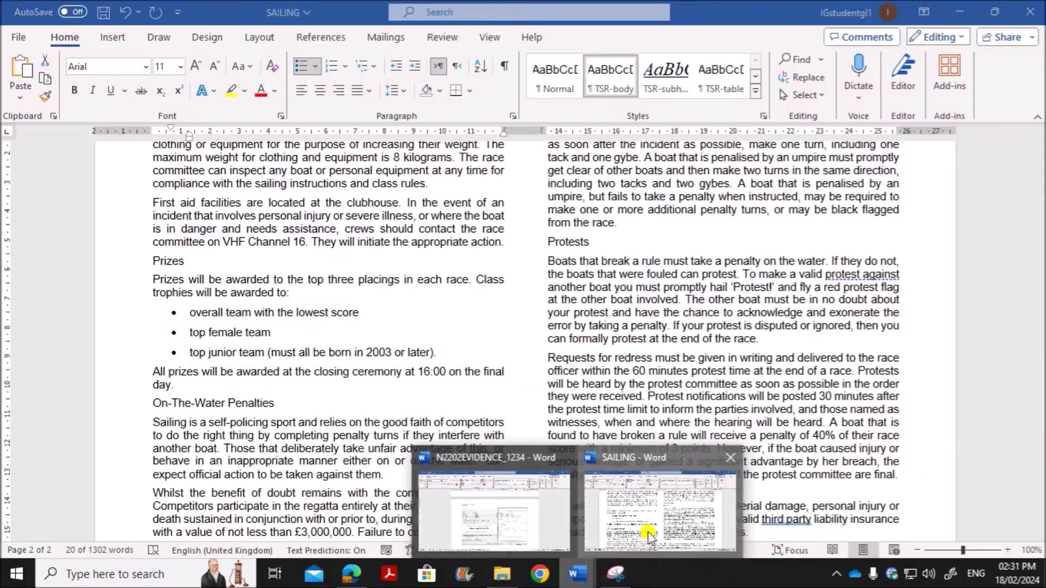
# Step: Set the three bulleted lines' indentation before text to 1 cm and their spacing after to 0 pt
pyautogui.rightClick(241, 331)
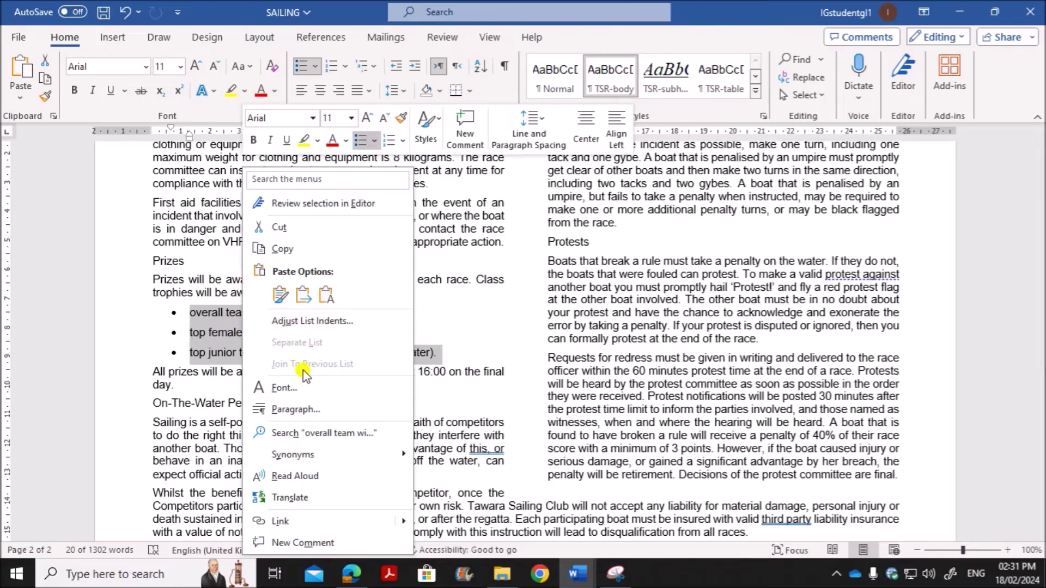
pyautogui.click(305, 404)
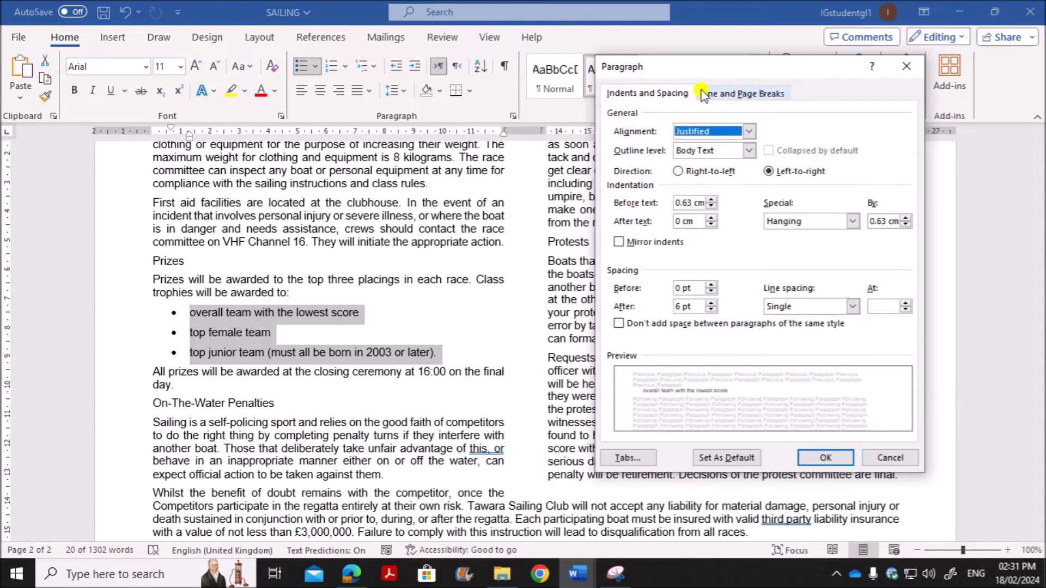
pyautogui.moveTo(701, 69); pyautogui.dragTo(551, 75)
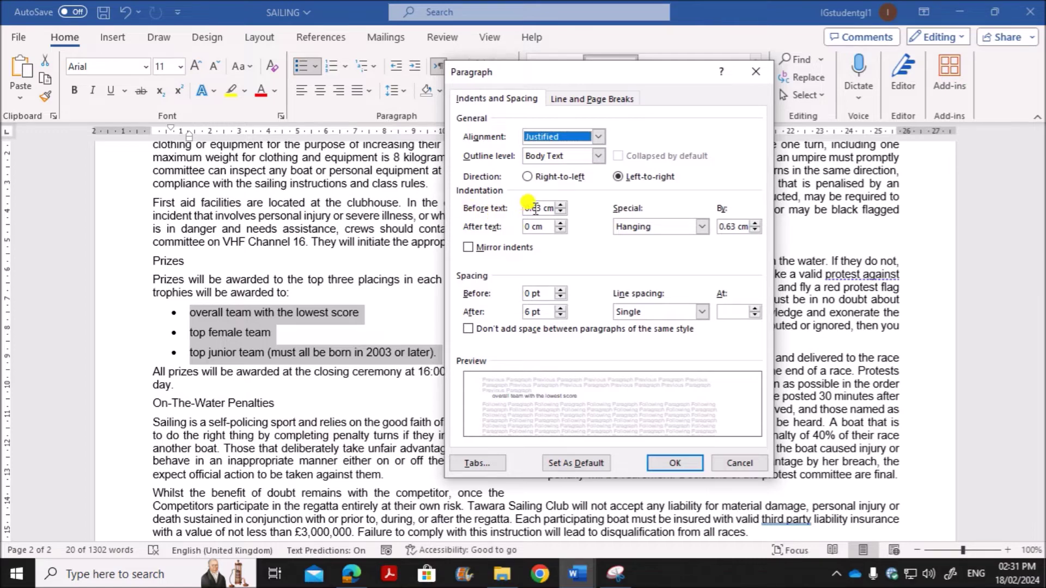
pyautogui.moveTo(542, 208); pyautogui.dragTo(493, 207)
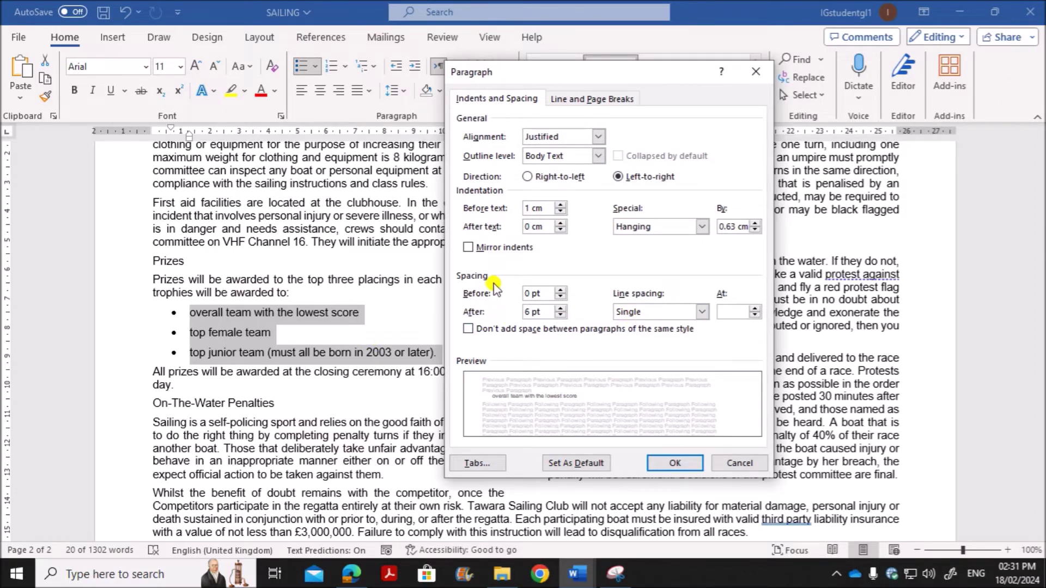
pyautogui.doubleClick(526, 312)
pyautogui.click(675, 463)
pyautogui.click(341, 473)
# Step: Mark question 6's spacing requirement for the last list item in the exam paper and return to SAILING
pyautogui.click(351, 573)
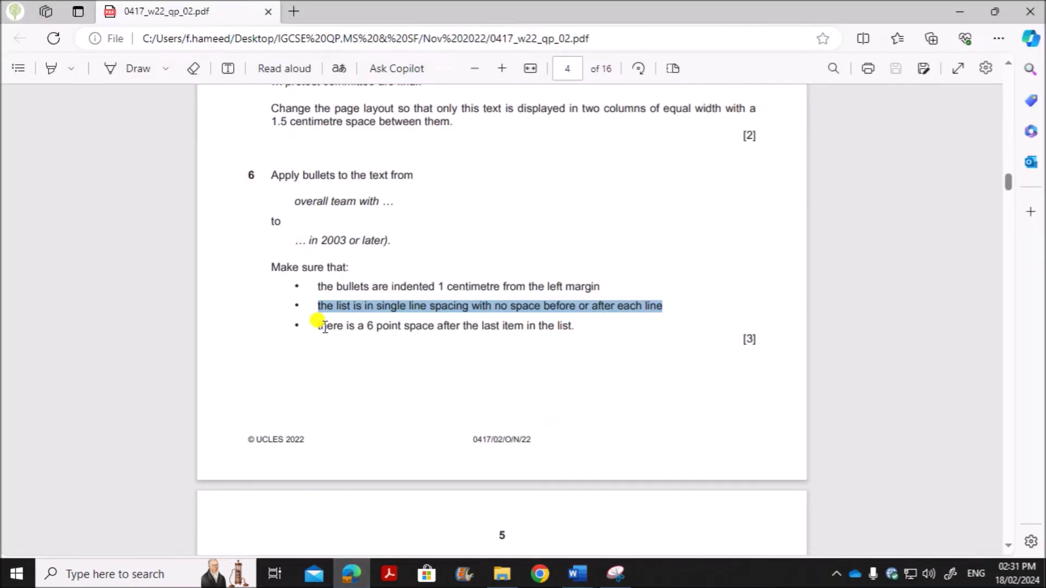
pyautogui.moveTo(324, 326); pyautogui.dragTo(582, 332)
pyautogui.moveTo(577, 573)
pyautogui.click(672, 518)
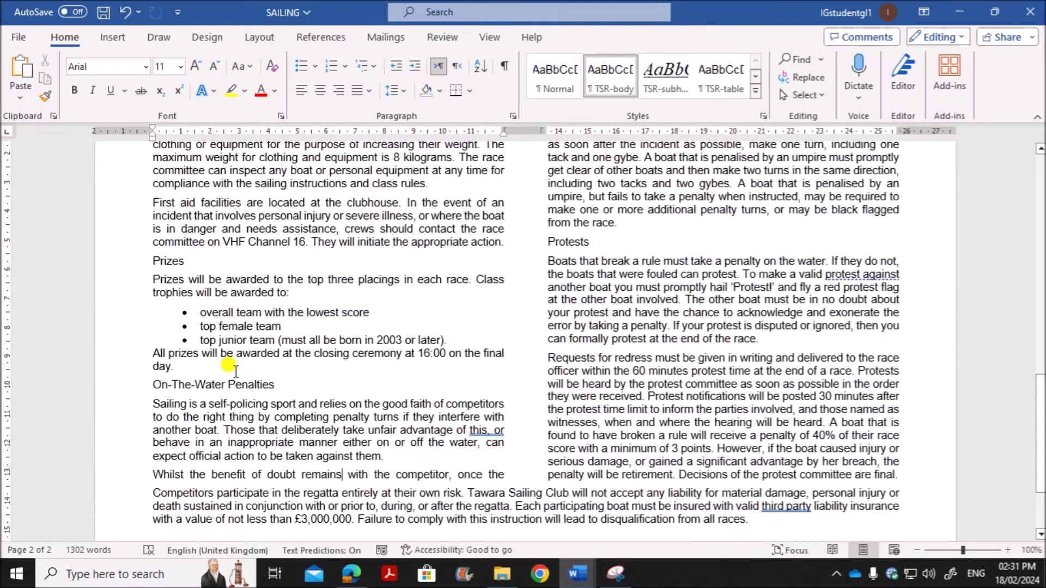
# Step: Set the spacing after the last bulleted item, "top junior team (must all be born in 2003 or later).", to 6 pt
pyautogui.moveTo(200, 340); pyautogui.dragTo(442, 341)
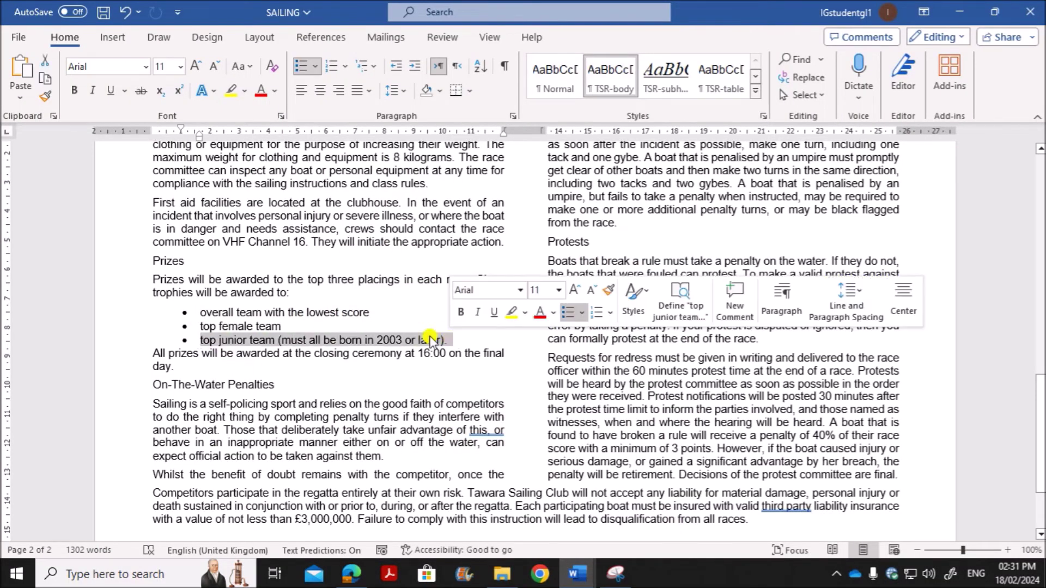
pyautogui.rightClick(400, 342)
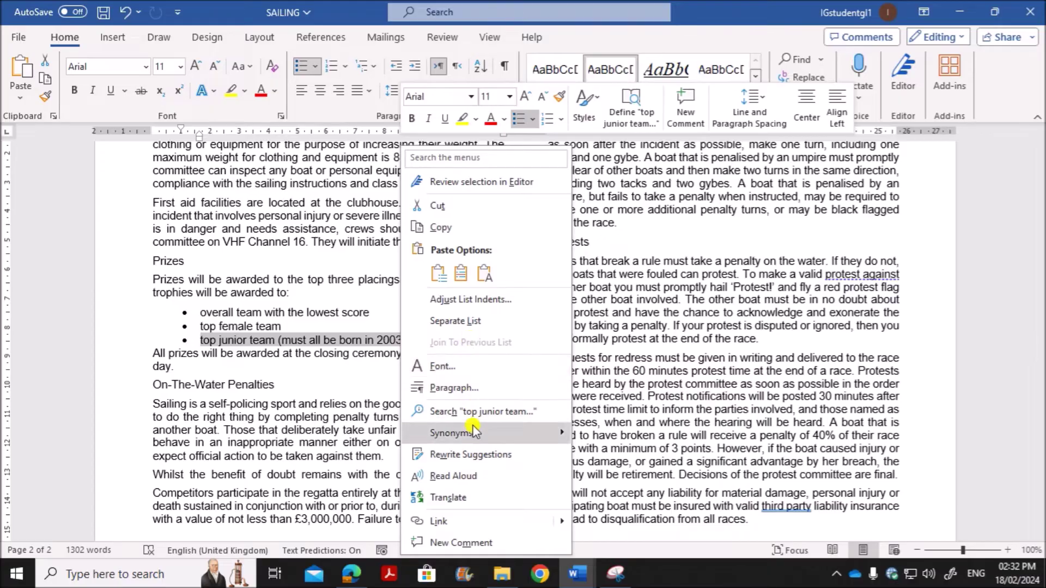
pyautogui.click(475, 391)
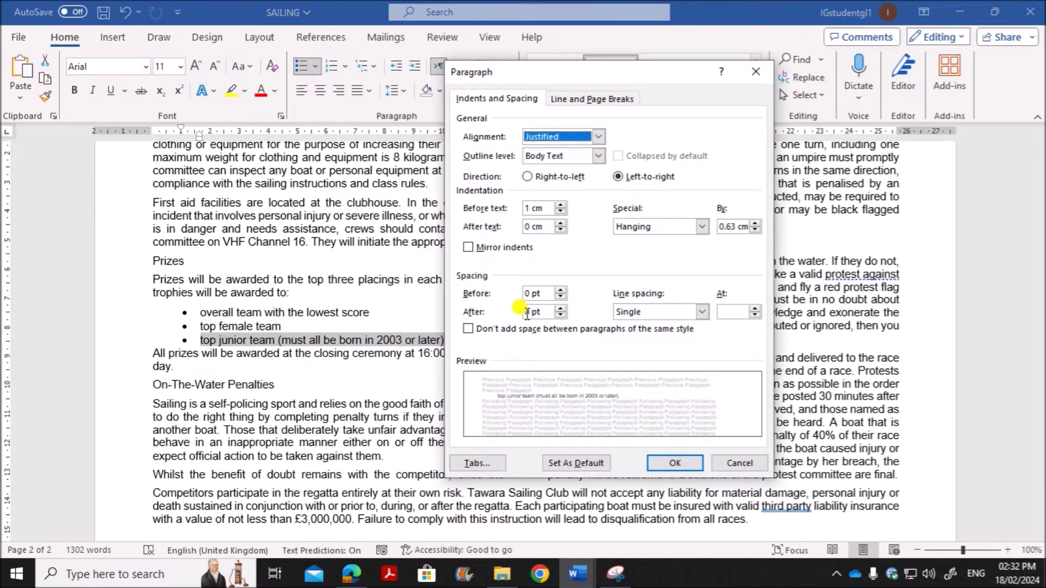
pyautogui.click(526, 312)
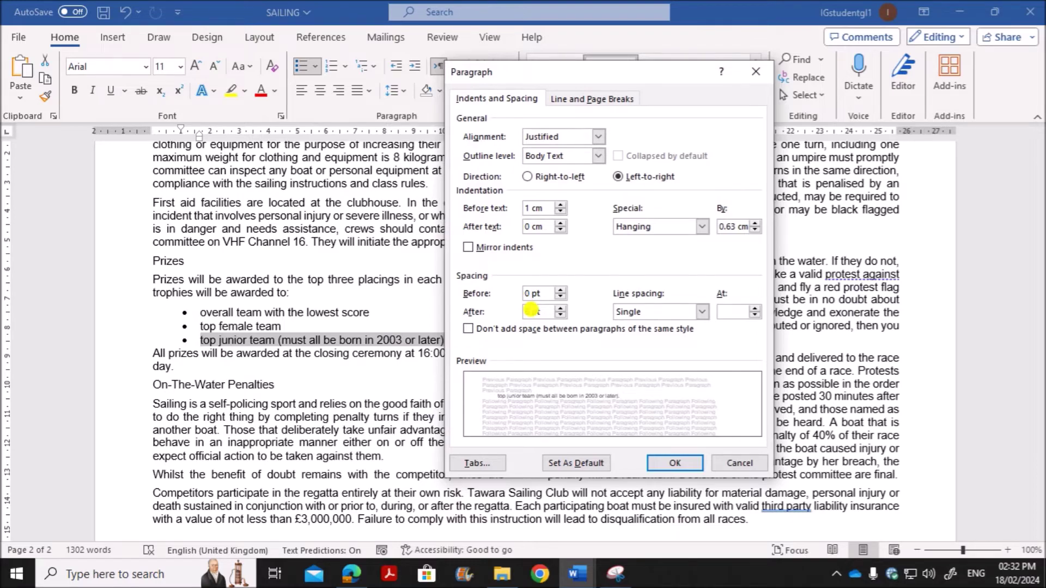
pyautogui.press('Return')
# Step: Review question 7's subheading style requirement in the exam paper and return to SAILING
pyautogui.click(350, 572)
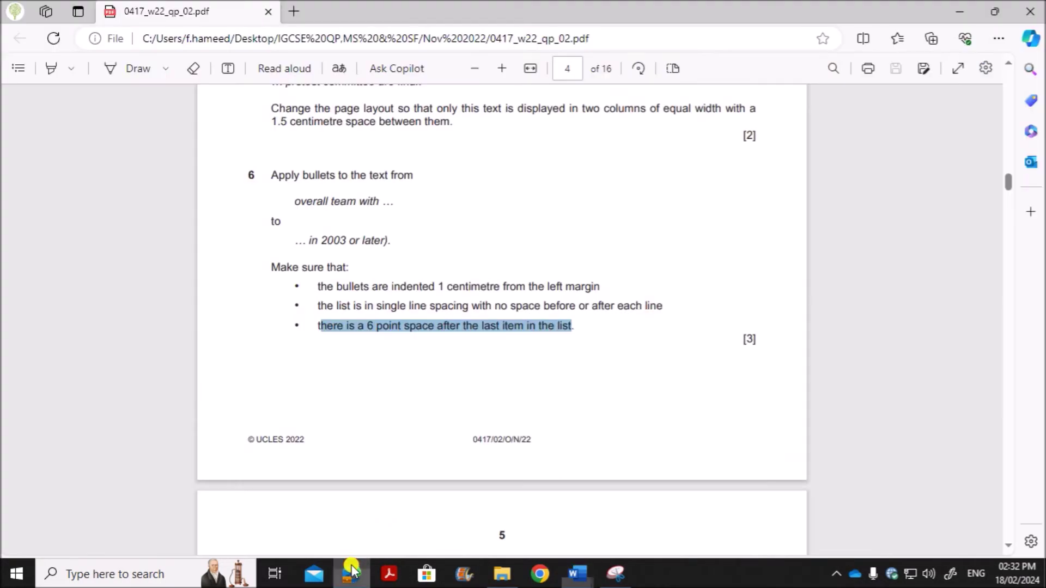
pyautogui.scroll(-5, 449, 414)
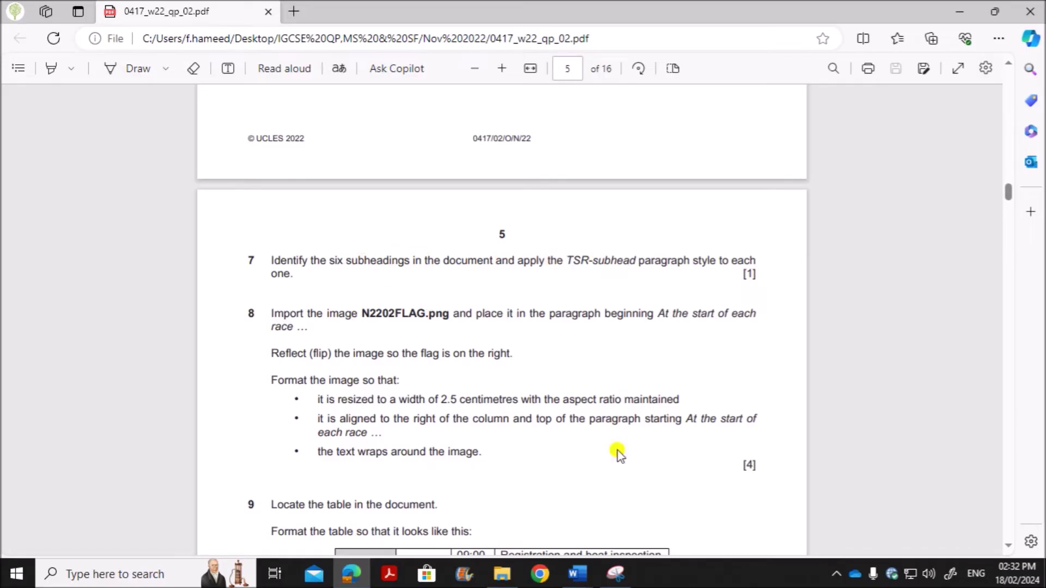
pyautogui.moveTo(577, 572)
pyautogui.click(702, 512)
# Step: Apply the TSR-subhead paragraph style to the six subheadings: Schedule, Racing, Safety, Prizes, On-The-Water Penalties and Protests
pyautogui.scroll(20, 572, 478)
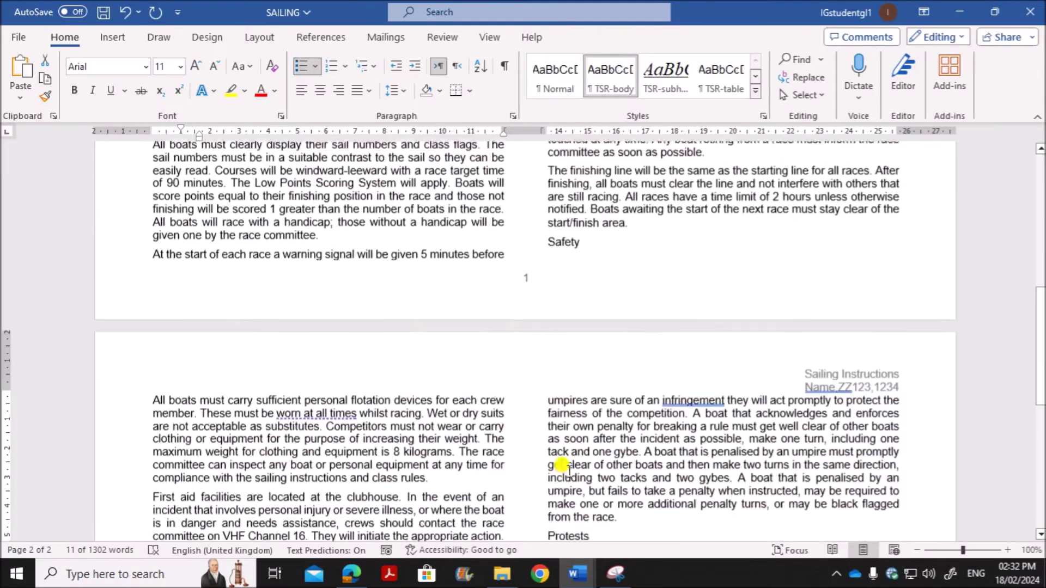
pyautogui.click(456, 411)
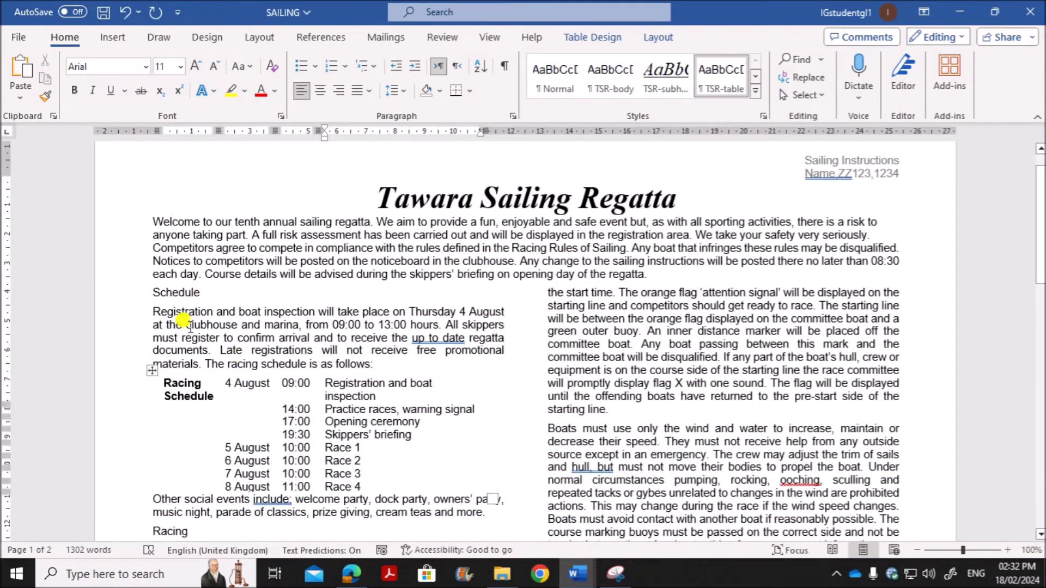
pyautogui.click(119, 297)
pyautogui.scroll(-3, 218, 453)
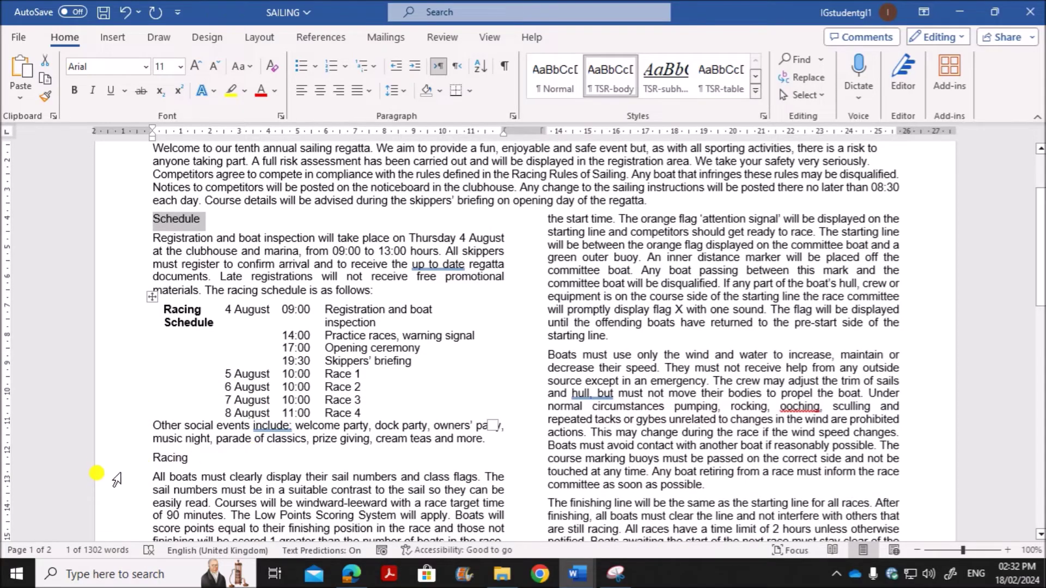
pyautogui.keyDown('ctrl'); pyautogui.click(118, 464); pyautogui.keyUp('ctrl')
pyautogui.scroll(-4, 382, 479)
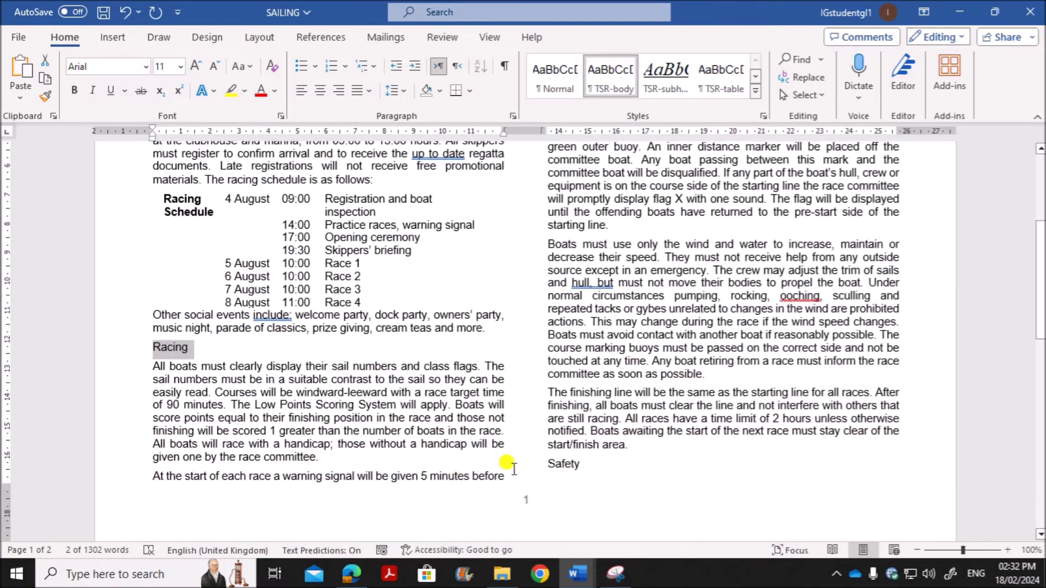
pyautogui.keyDown('ctrl'); pyautogui.click(522, 469); pyautogui.keyUp('ctrl')
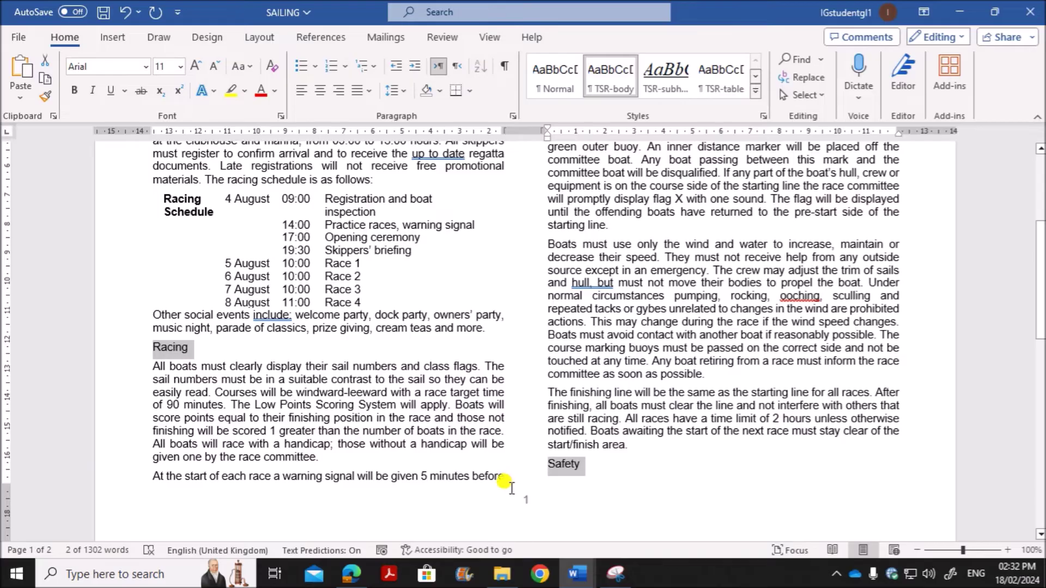
pyautogui.scroll(8, 700, 303)
pyautogui.scroll(-9, 615, 387)
pyautogui.scroll(-12, 615, 386)
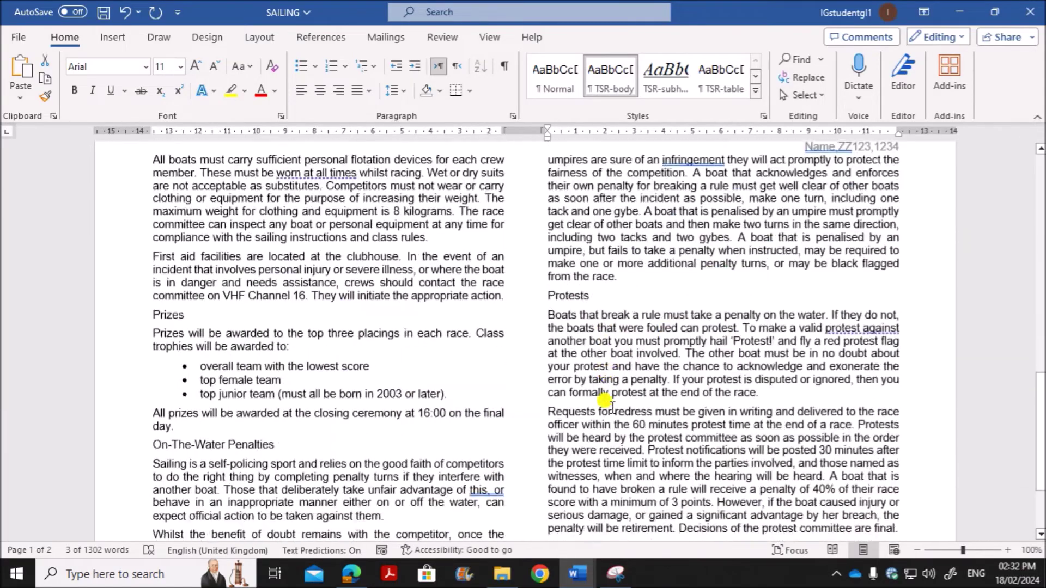
pyautogui.keyDown('ctrl'); pyautogui.click(128, 262); pyautogui.keyUp('ctrl')
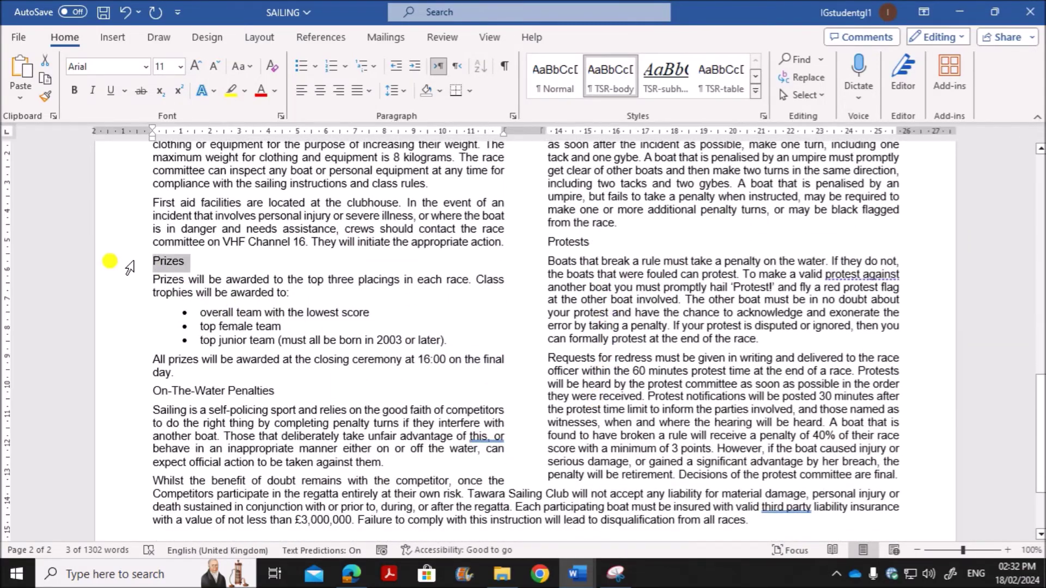
pyautogui.keyDown('ctrl'); pyautogui.click(132, 395); pyautogui.keyUp('ctrl')
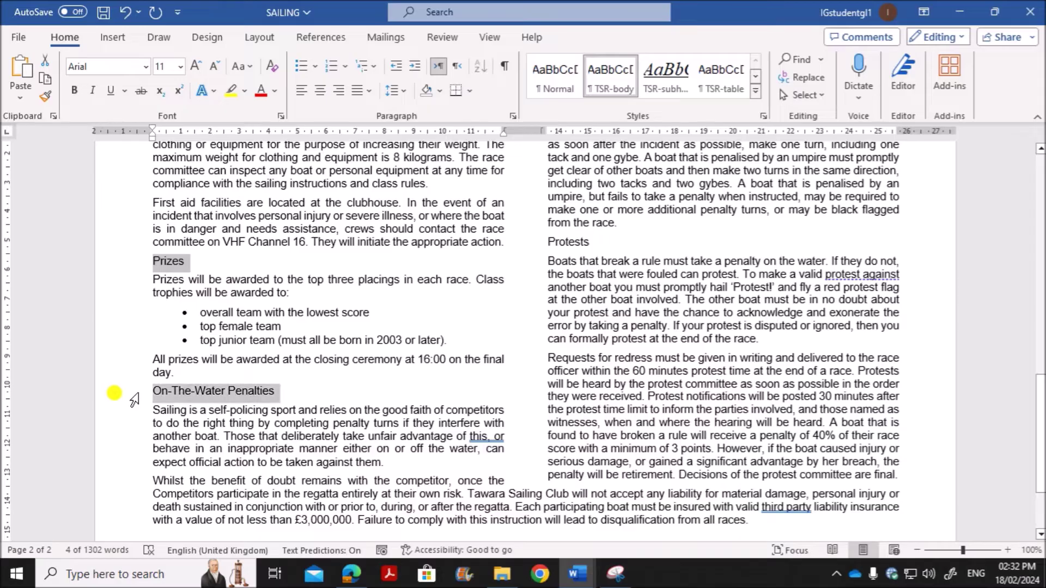
pyautogui.keyDown('ctrl'); pyautogui.click(526, 247); pyautogui.keyUp('ctrl')
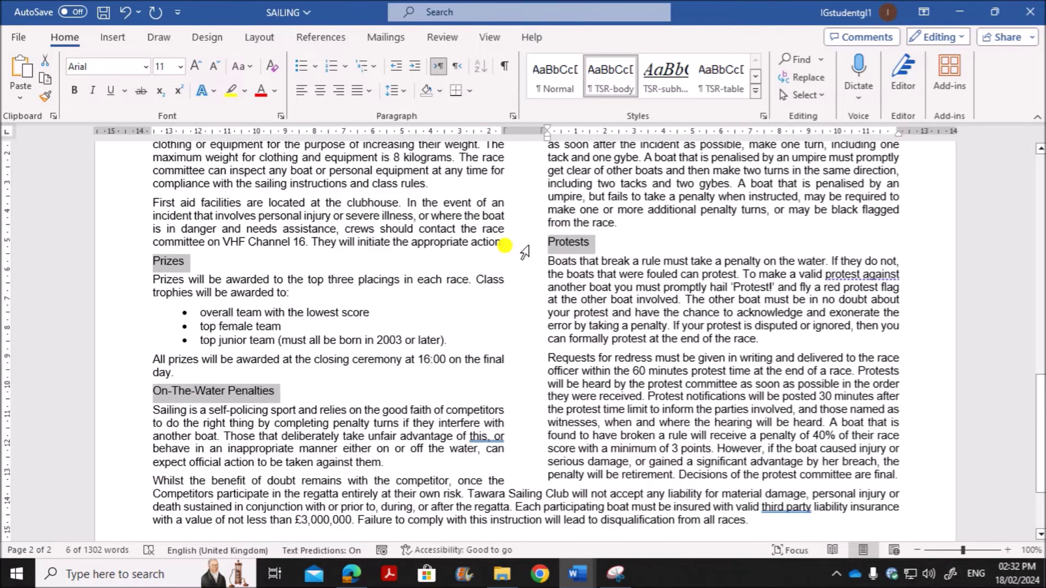
pyautogui.scroll(-3, 649, 444)
pyautogui.scroll(15, 648, 444)
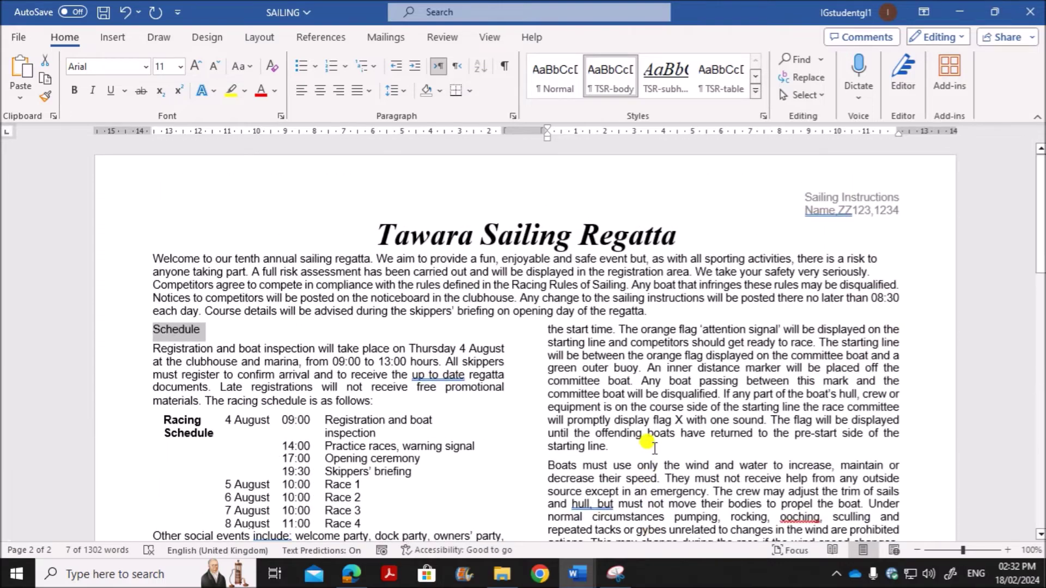
pyautogui.click(667, 86)
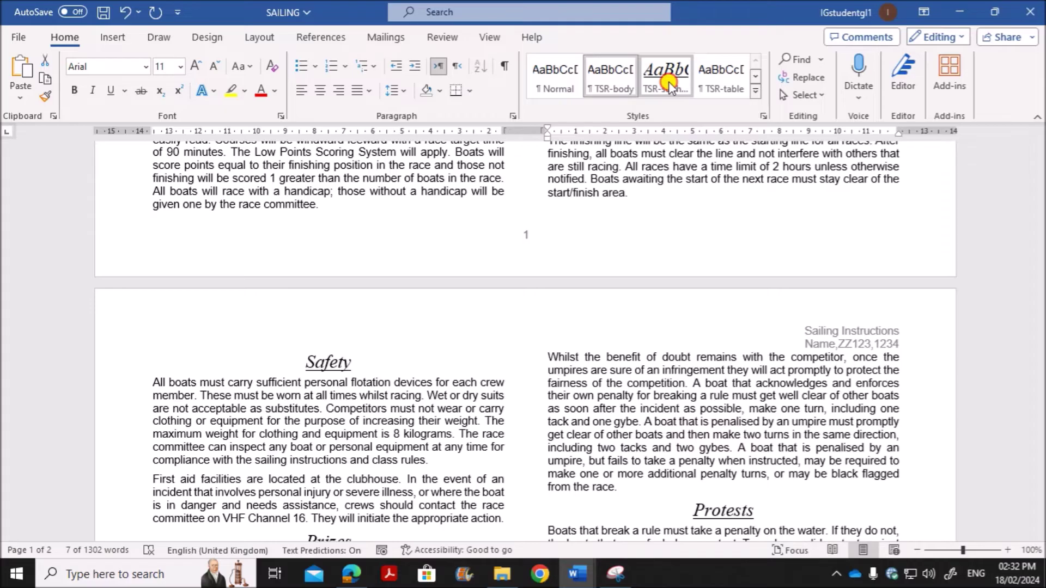
pyautogui.click(668, 85)
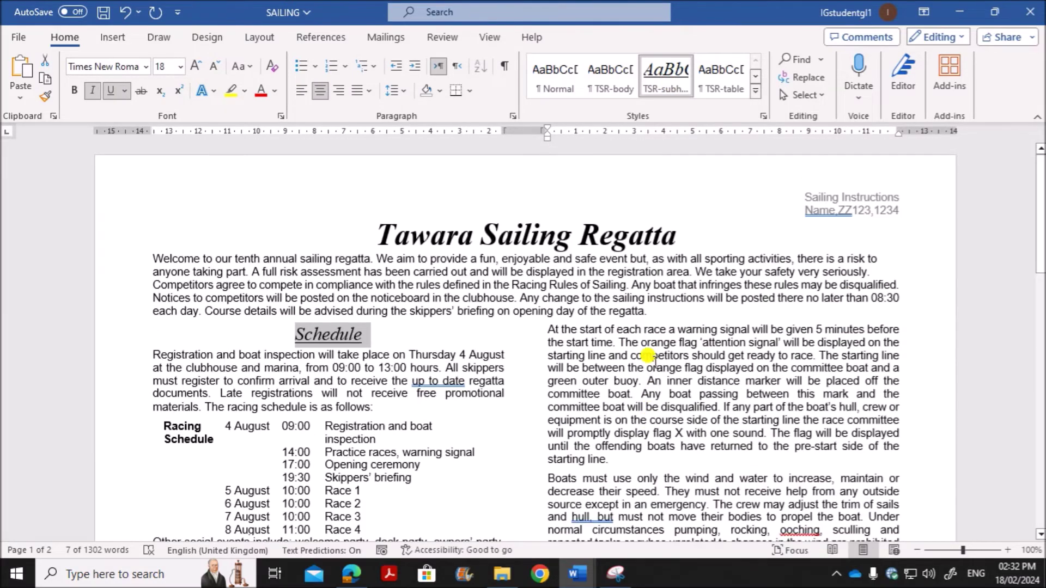
# Step: Consult question 8 in the exam paper and insert the N2202FLAG image into SAILING before the text "At the start of each race"
pyautogui.click(352, 574)
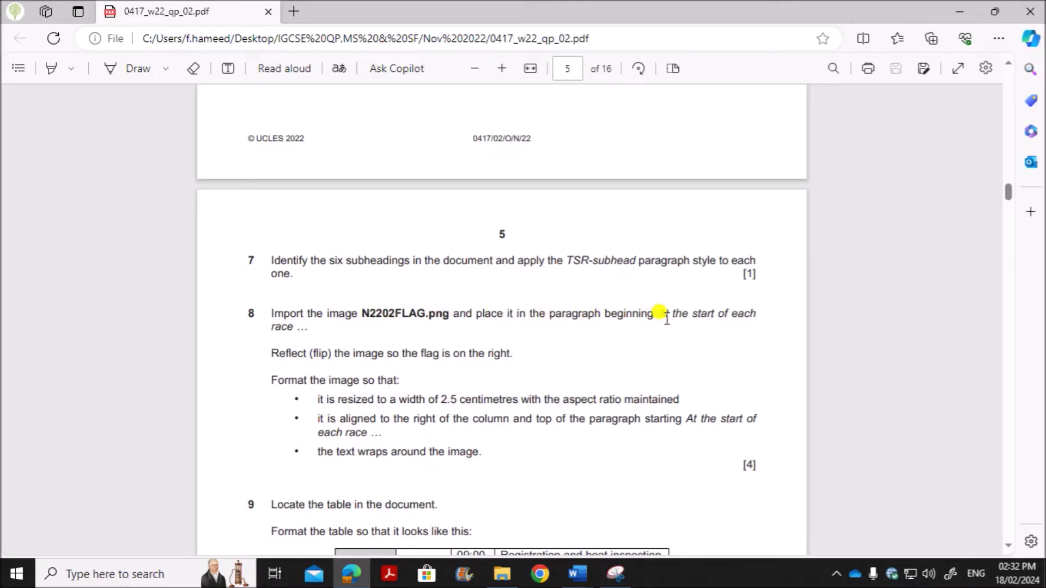
pyautogui.moveTo(577, 573)
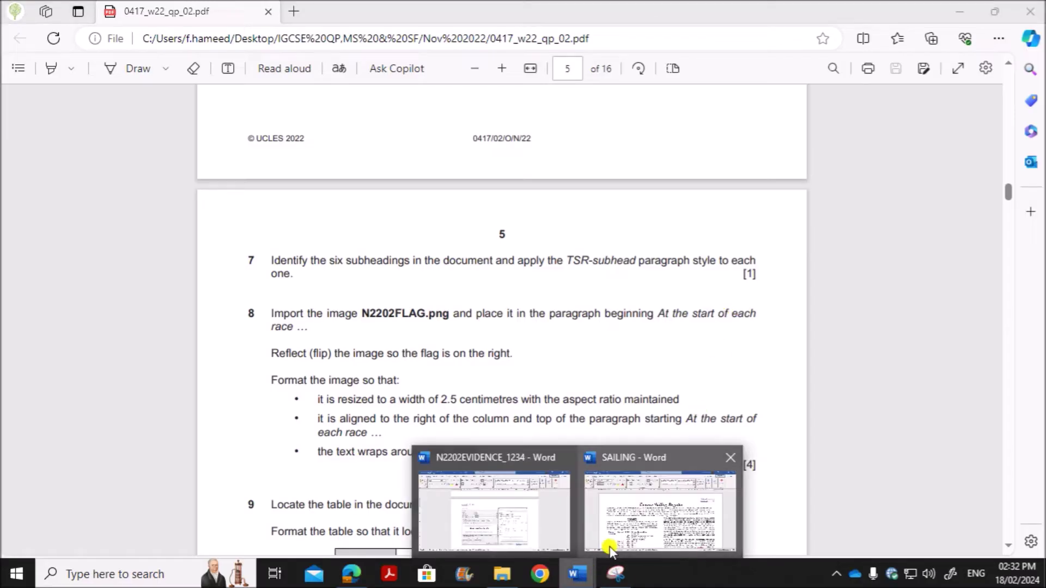
pyautogui.click(657, 499)
pyautogui.scroll(-3, 651, 485)
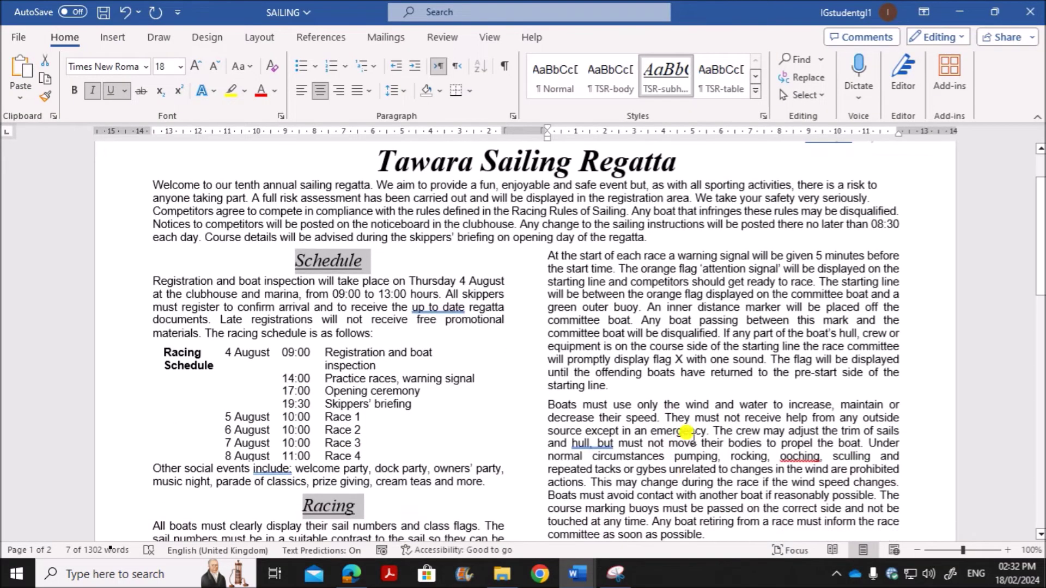
pyautogui.click(547, 257)
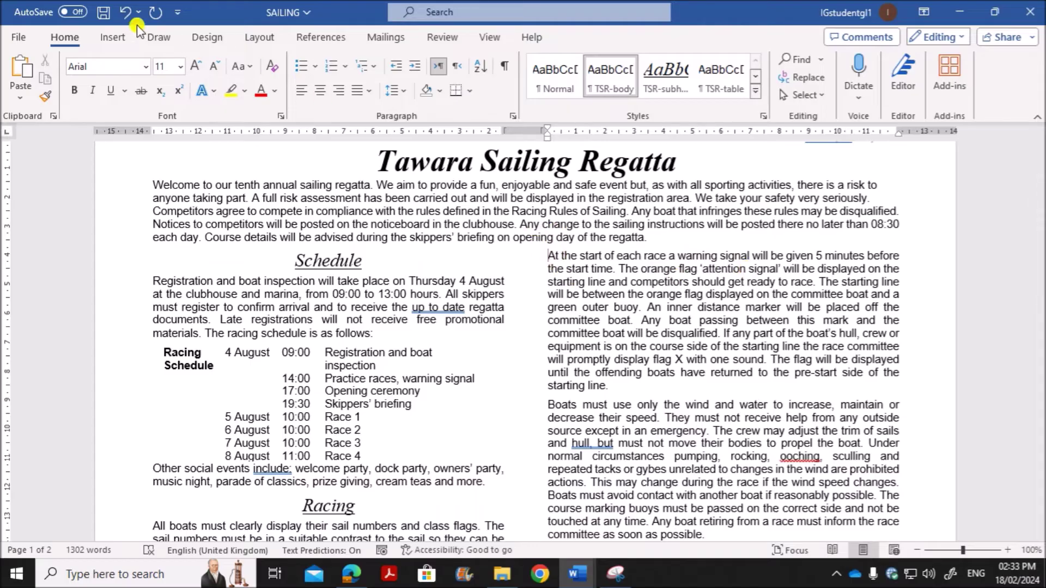
pyautogui.click(113, 37)
pyautogui.click(152, 98)
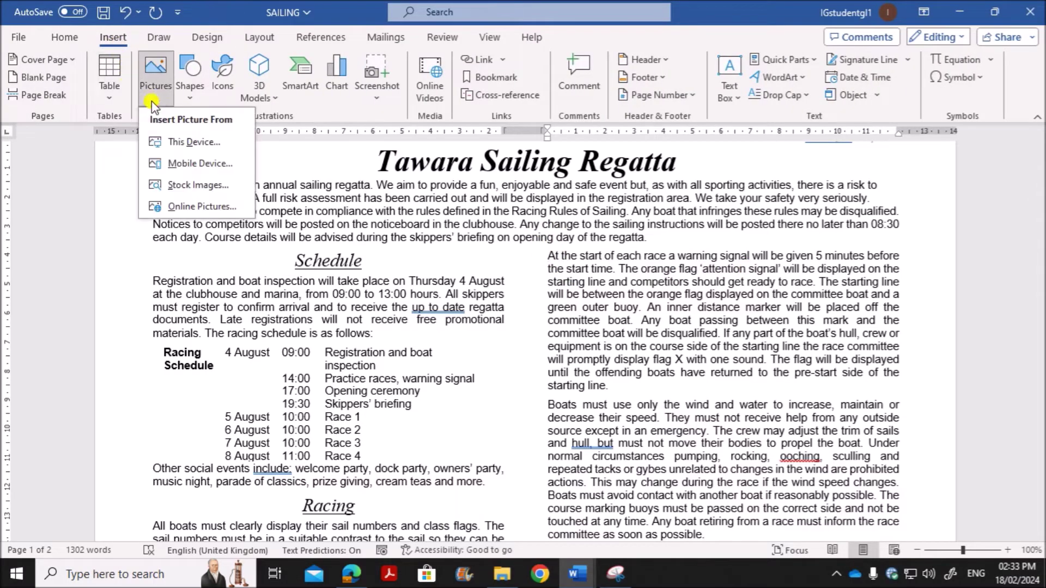
pyautogui.click(174, 141)
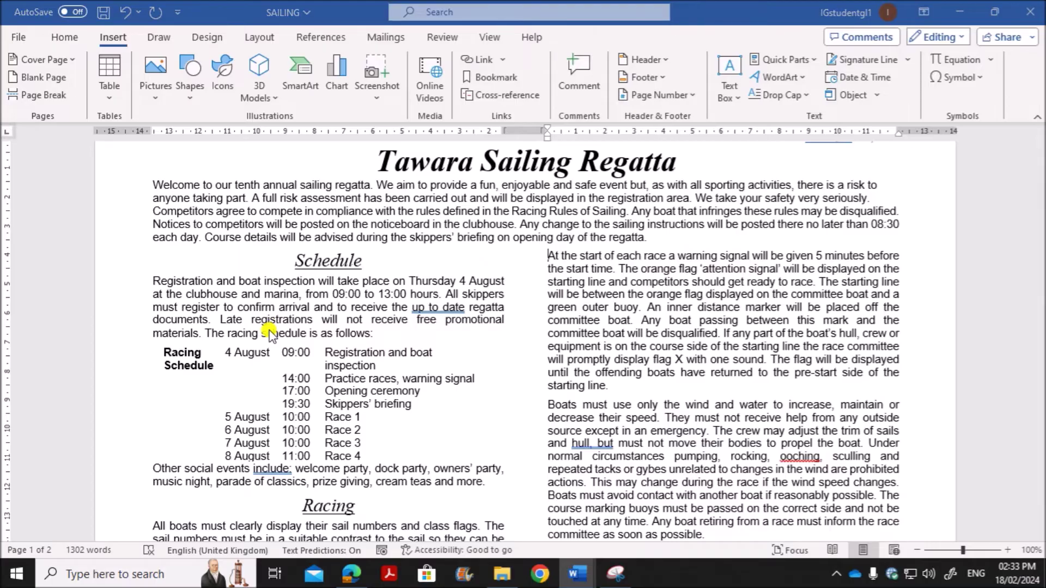
pyautogui.click(241, 190)
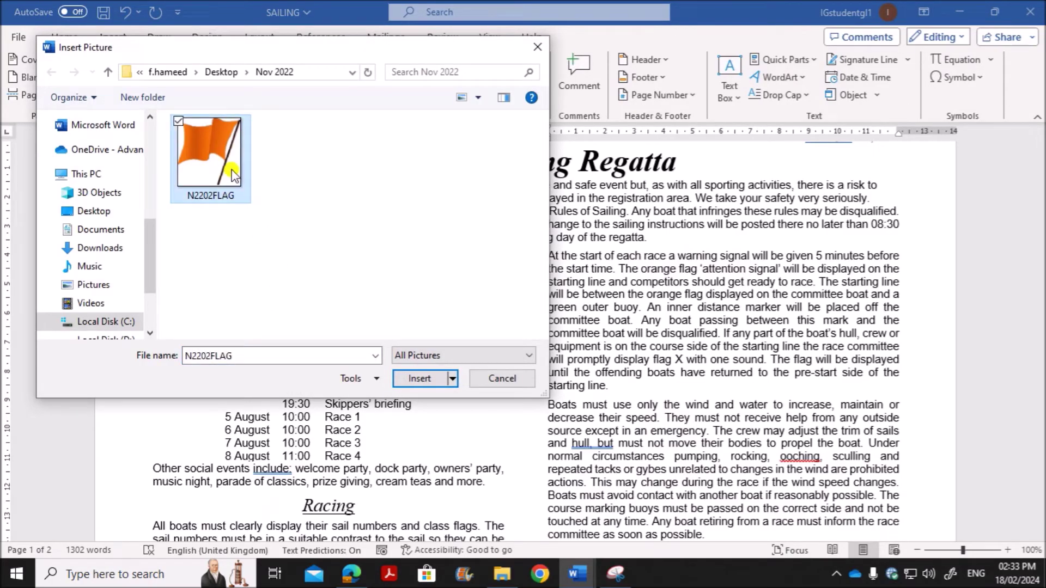
pyautogui.click(416, 378)
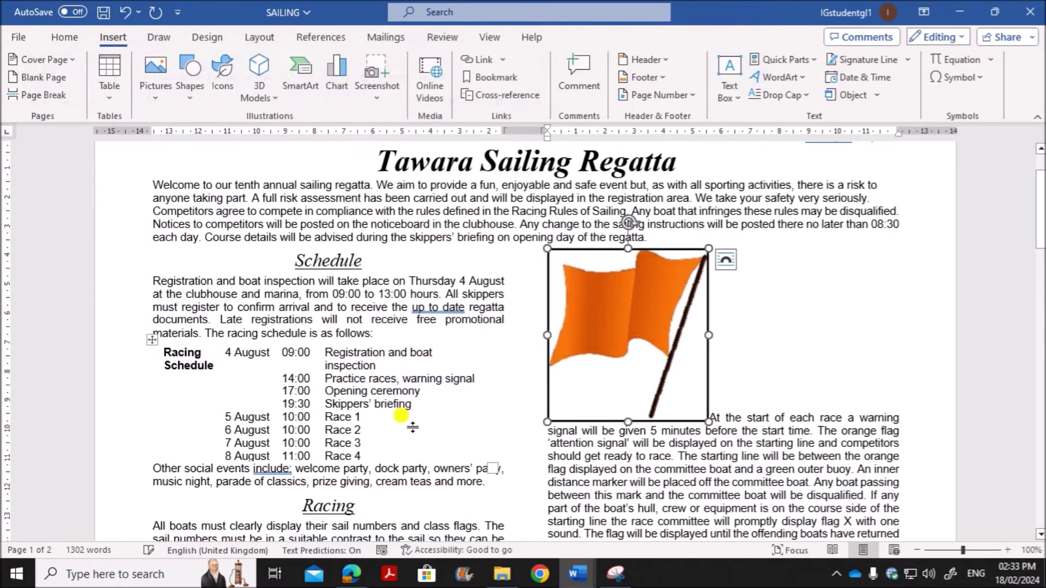
# Step: Check question 8's reflection requirement in the exam paper and flip the flag image horizontally in SAILING
pyautogui.click(352, 574)
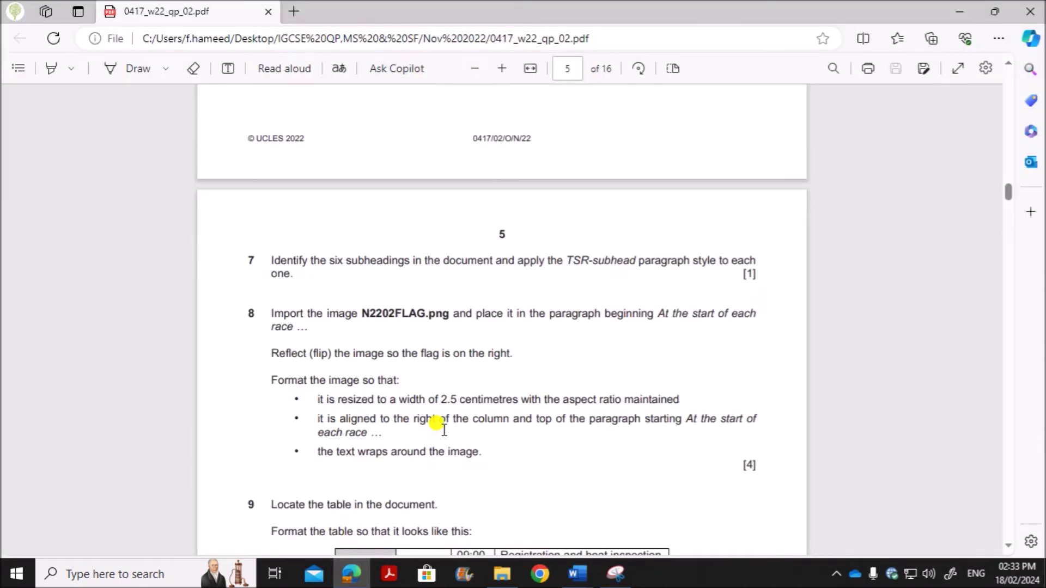
pyautogui.scroll(-3, 444, 433)
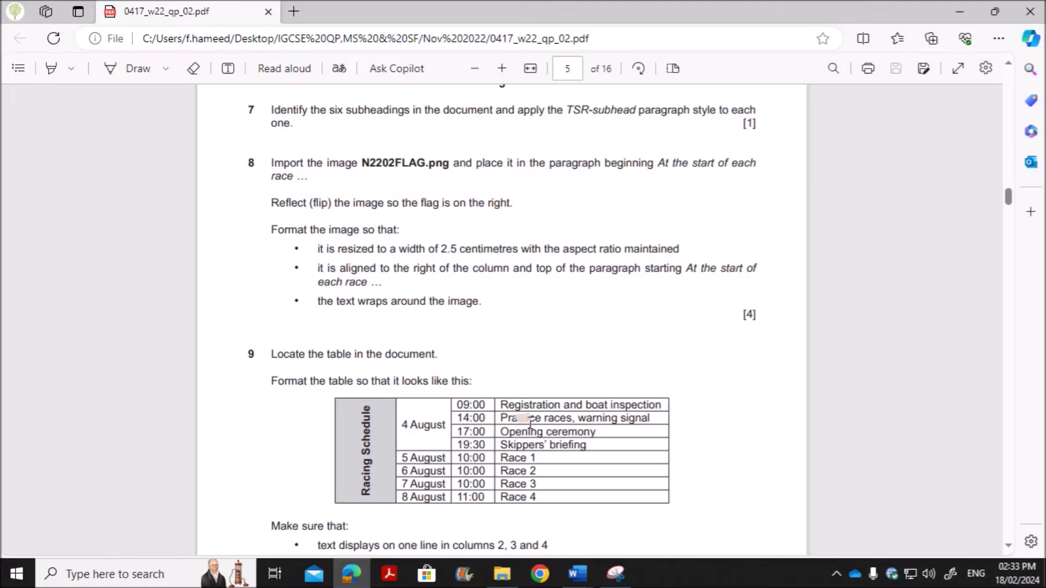
pyautogui.moveTo(578, 573)
pyautogui.click(643, 470)
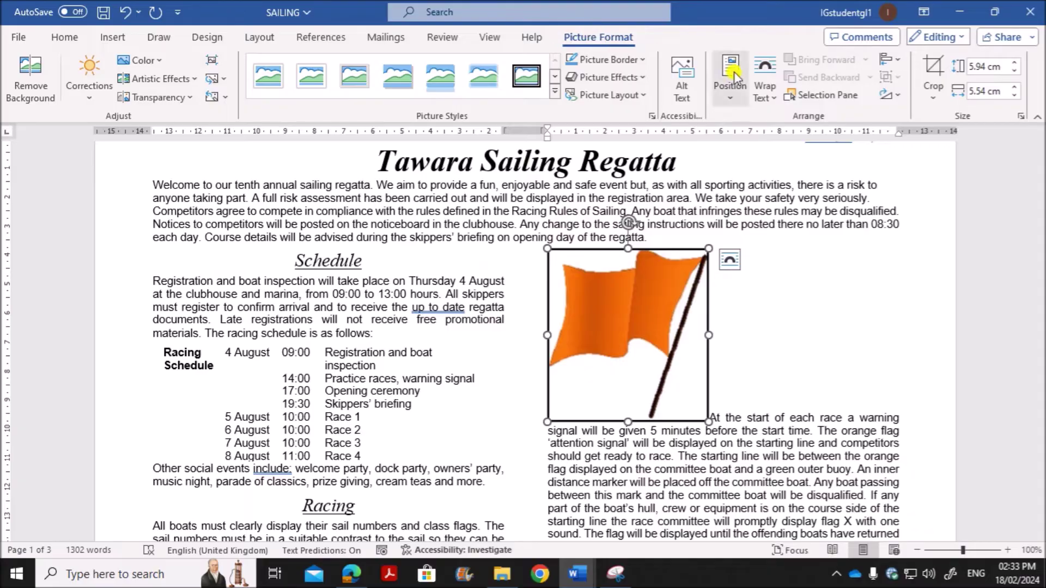
pyautogui.click(899, 97)
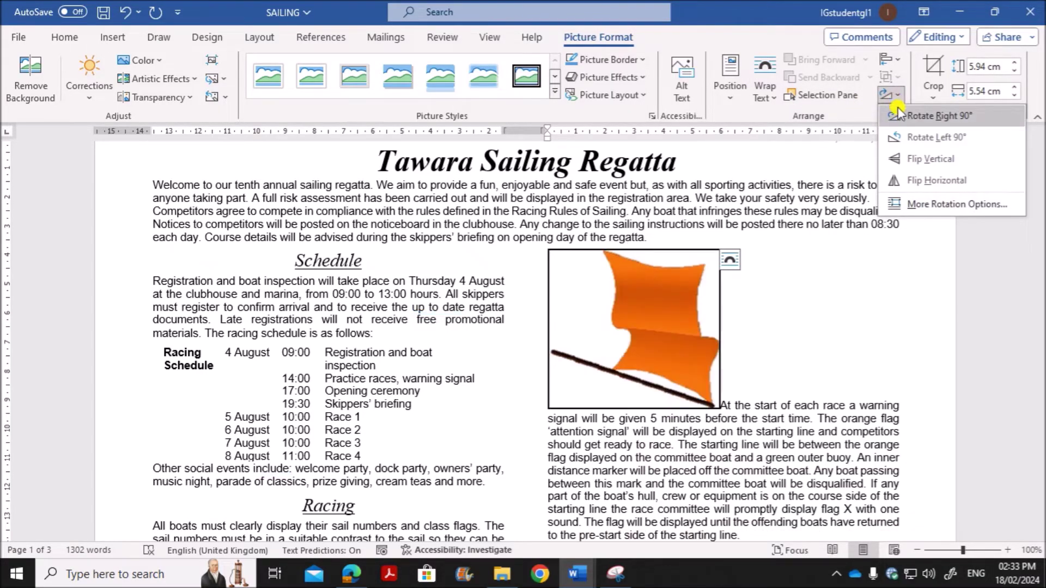
pyautogui.click(915, 186)
# Step: Mark question 8's image width and aspect ratio requirement in the exam paper and return to SAILING
pyautogui.click(351, 574)
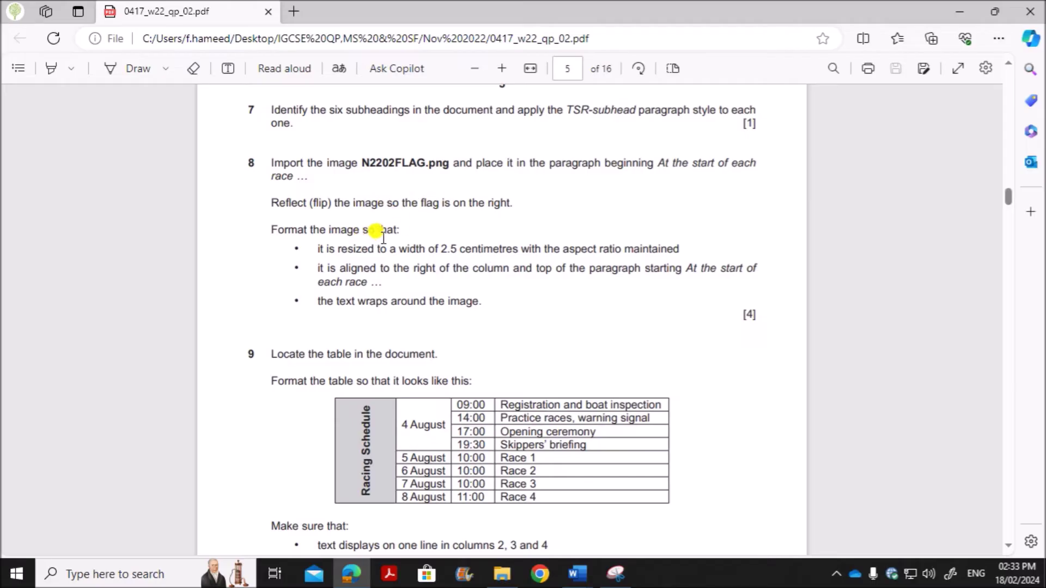
pyautogui.moveTo(436, 250); pyautogui.dragTo(678, 249)
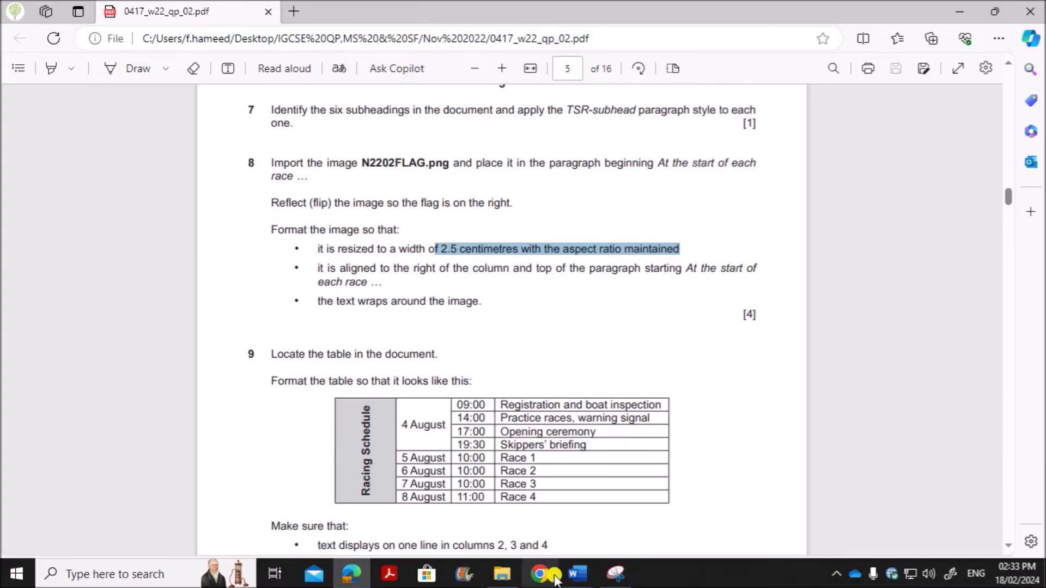
pyautogui.moveTo(577, 574)
pyautogui.click(659, 504)
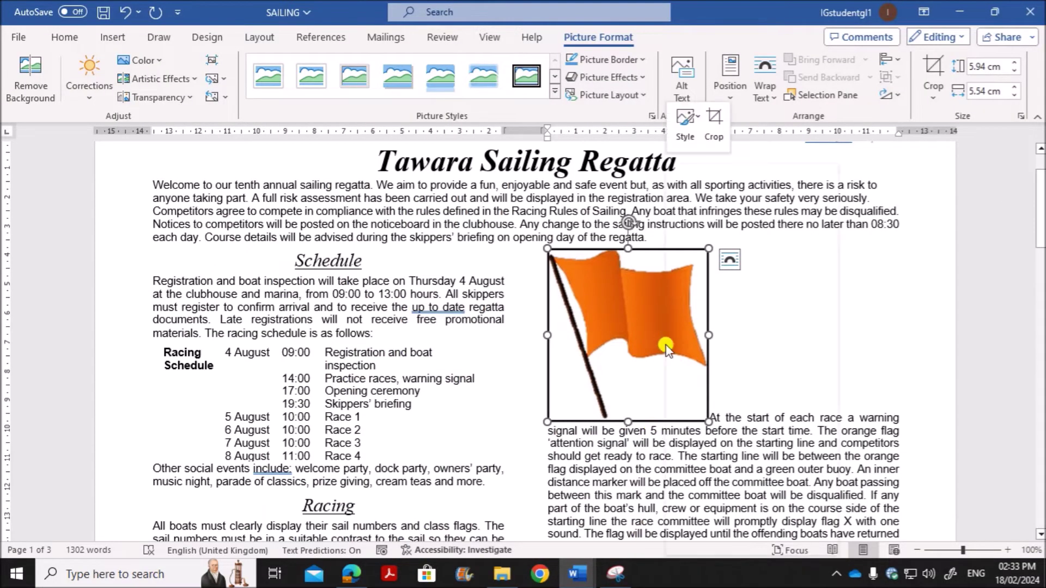
# Step: Set the flag image's absolute width to 2.5 cm in its size and layout settings
pyautogui.rightClick(674, 364)
pyautogui.click(699, 521)
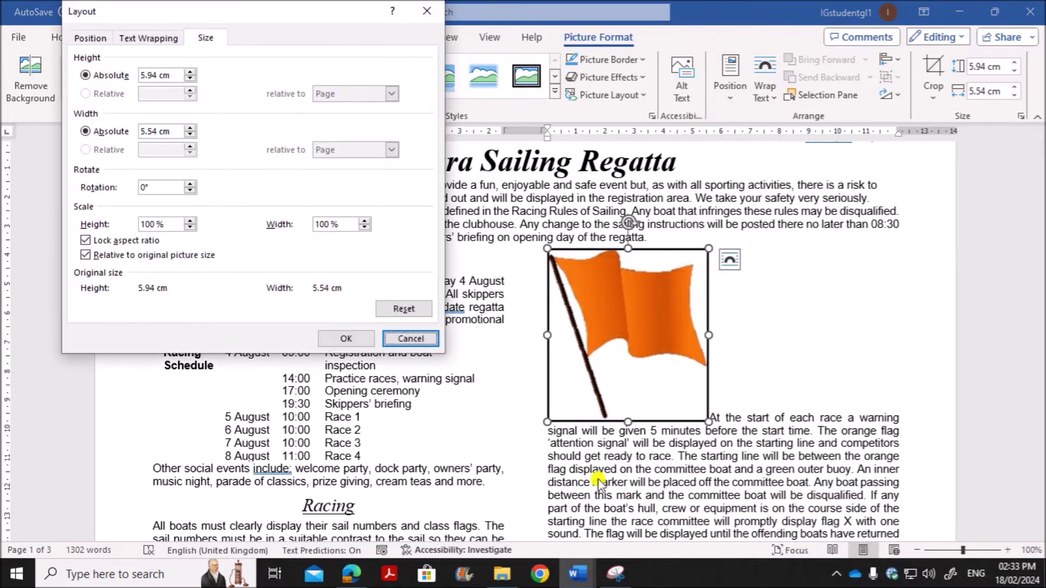
pyautogui.doubleClick(157, 131)
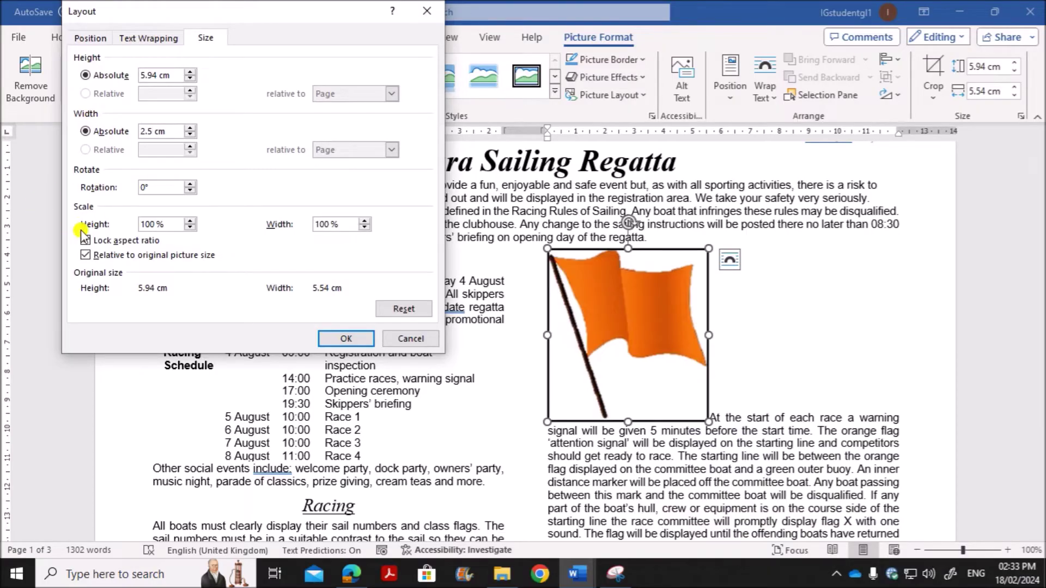
pyautogui.click(338, 339)
# Step: Switch to the exam paper and mark question 8's requirement for aligning the image with the column and paragraph
pyautogui.click(351, 574)
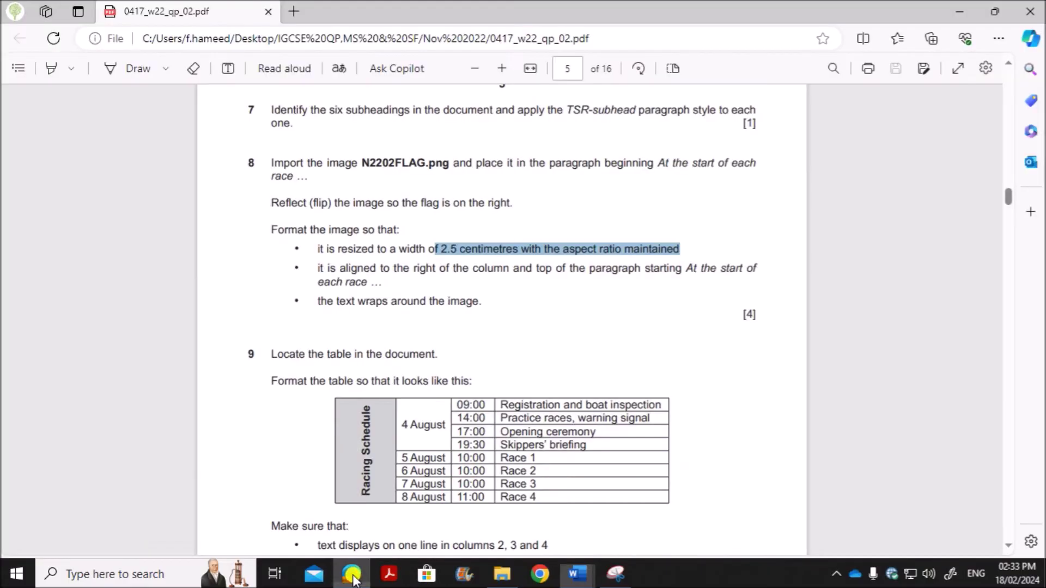
pyautogui.click(426, 281)
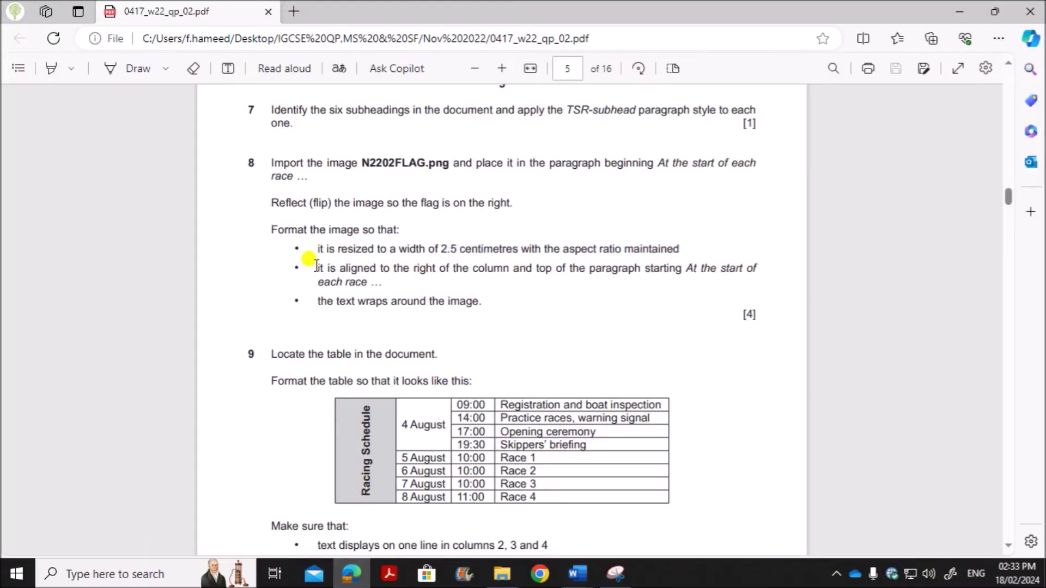
pyautogui.moveTo(319, 268); pyautogui.dragTo(374, 273)
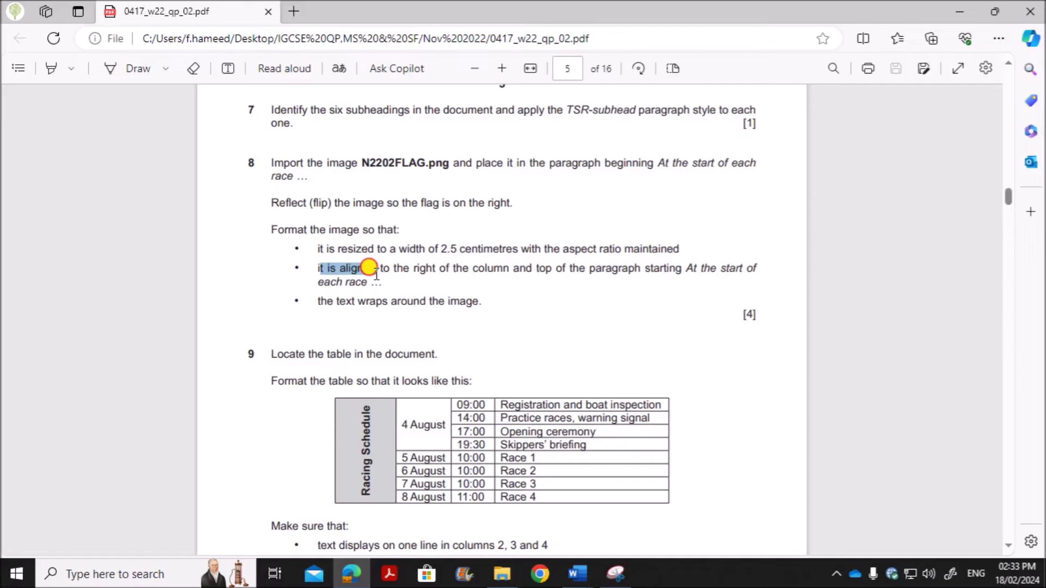
pyautogui.moveTo(374, 273); pyautogui.dragTo(381, 281)
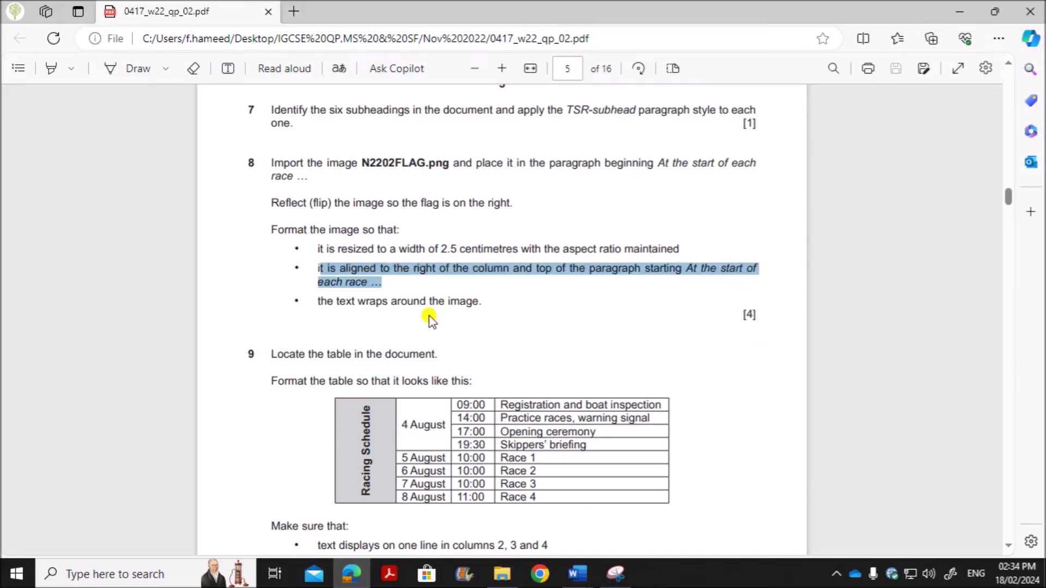
# Step: Mark question 8's text wrapping requirement in the exam paper and return to SAILING
pyautogui.moveTo(328, 303); pyautogui.dragTo(479, 306)
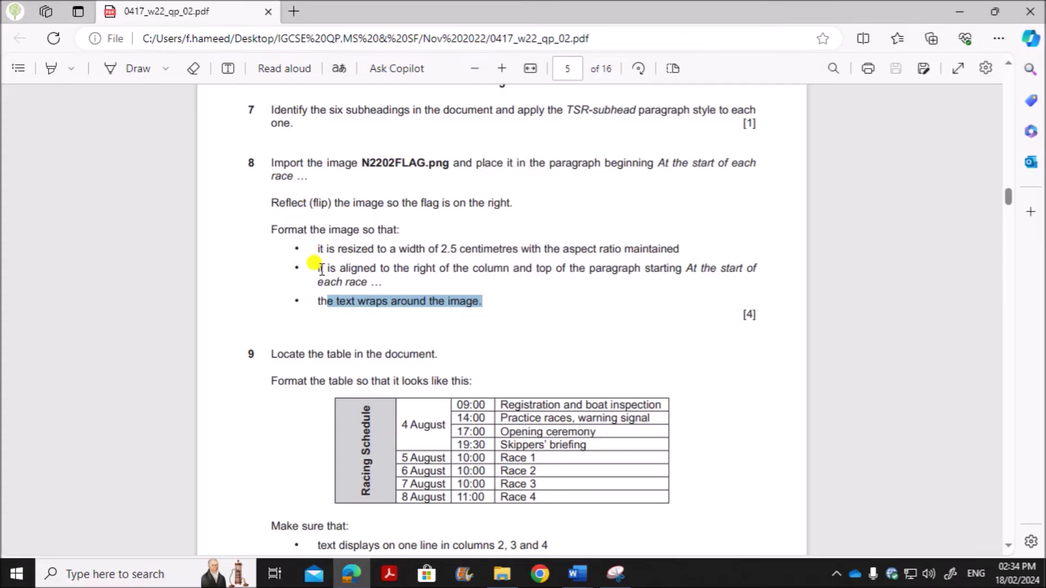
pyautogui.click(576, 573)
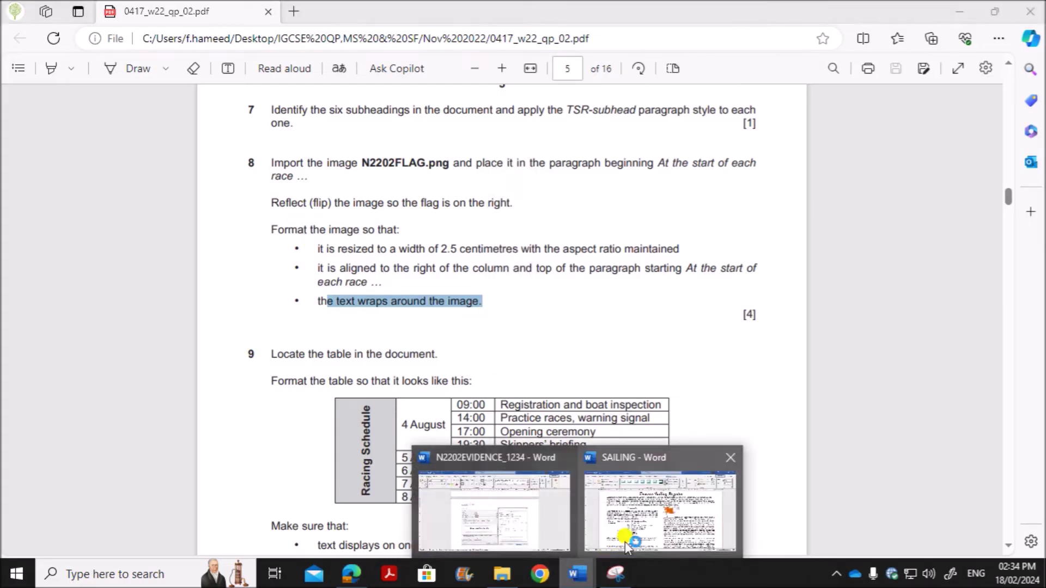
pyautogui.click(626, 545)
# Step: Apply Square text wrapping to the flag image in the paragraph beginning "At the start of each race"
pyautogui.click(641, 259)
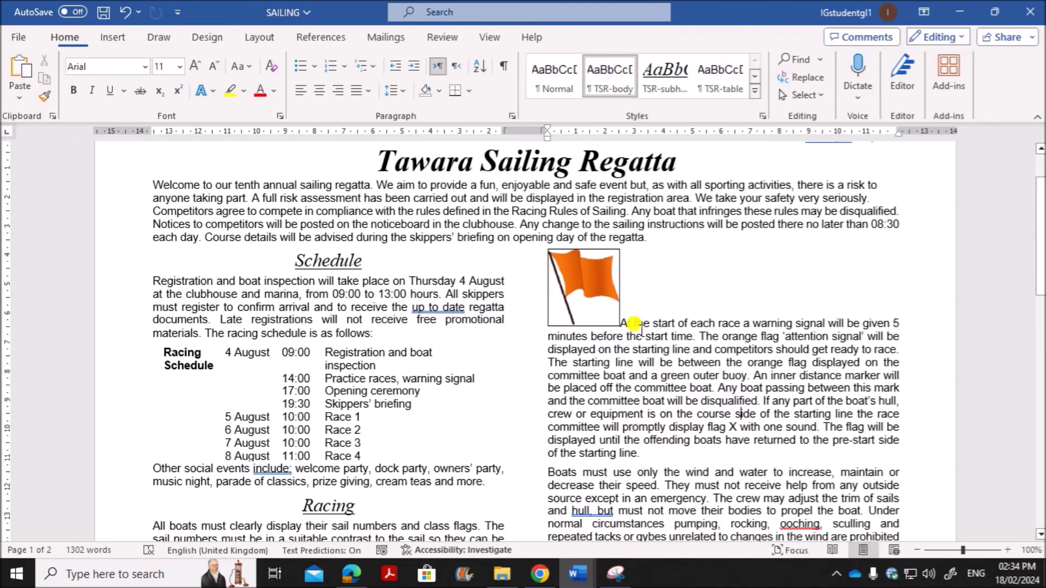
pyautogui.click(597, 311)
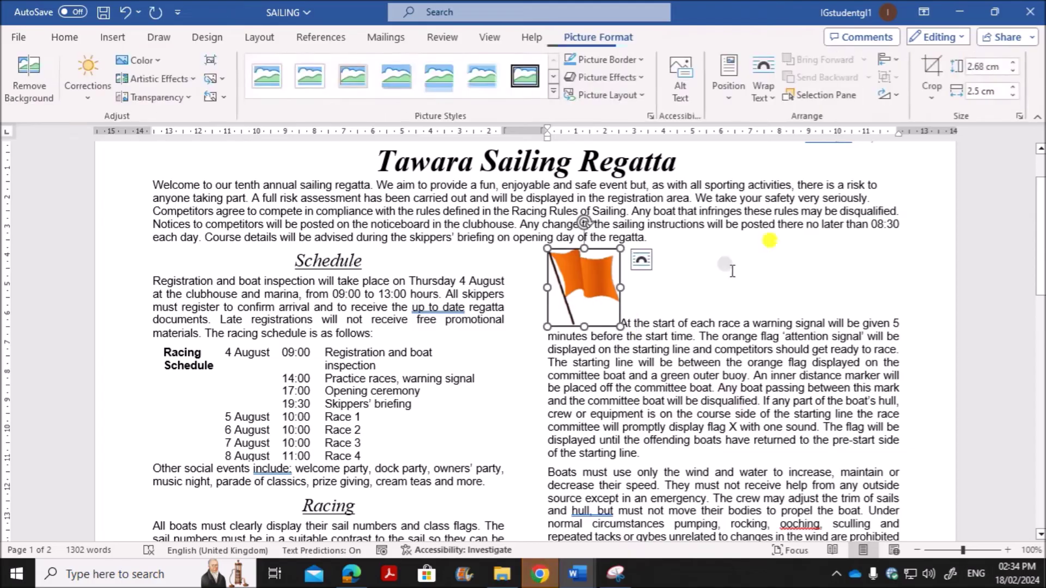
pyautogui.click(778, 99)
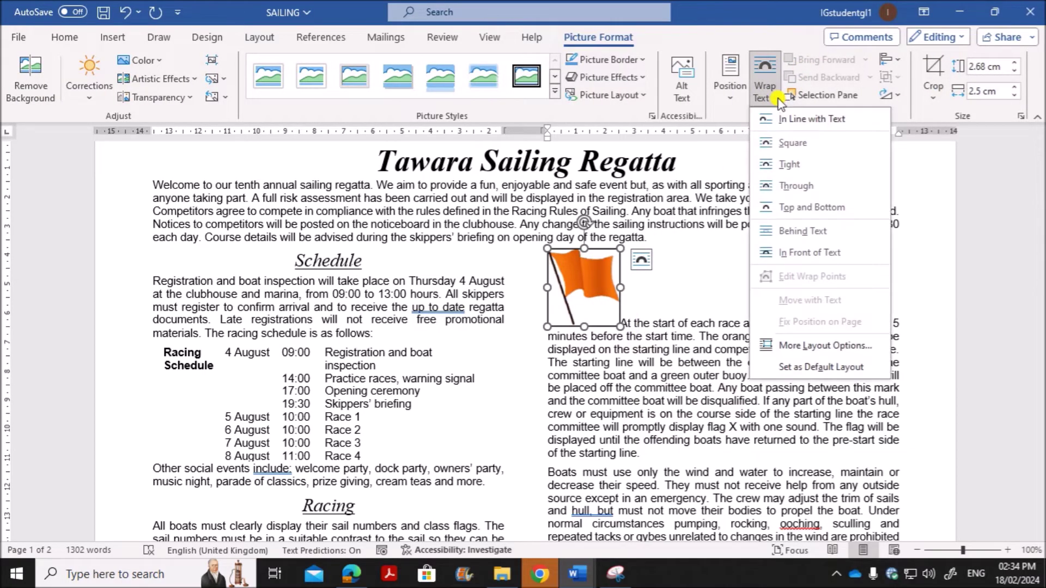
pyautogui.click(796, 145)
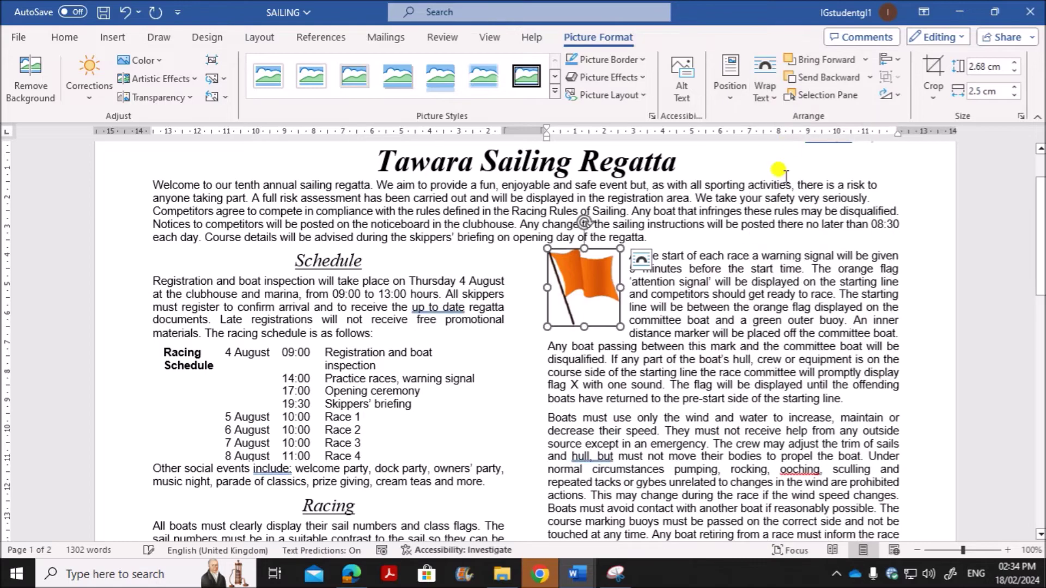
# Step: Move the flag image to the right edge of its column, level with the top of the "At the start of each race" paragraph
pyautogui.click(662, 256)
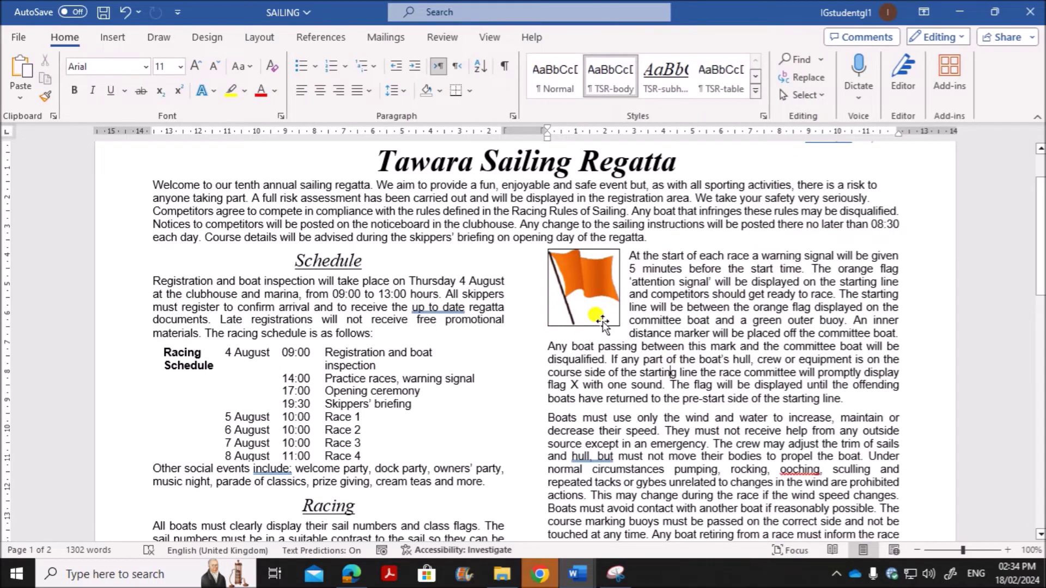
pyautogui.moveTo(592, 315); pyautogui.dragTo(867, 313)
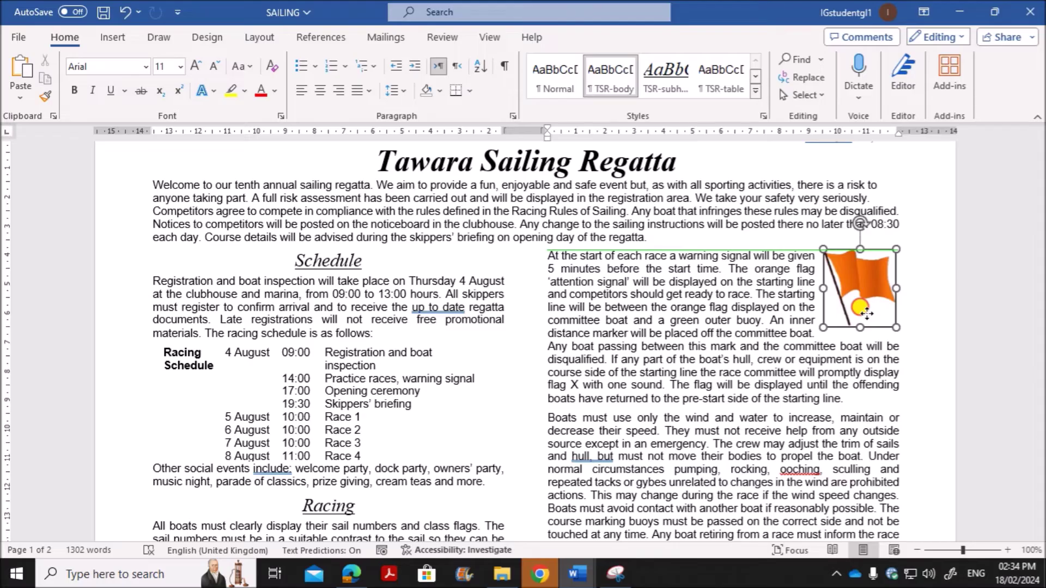
pyautogui.moveTo(866, 313); pyautogui.dragTo(866, 313)
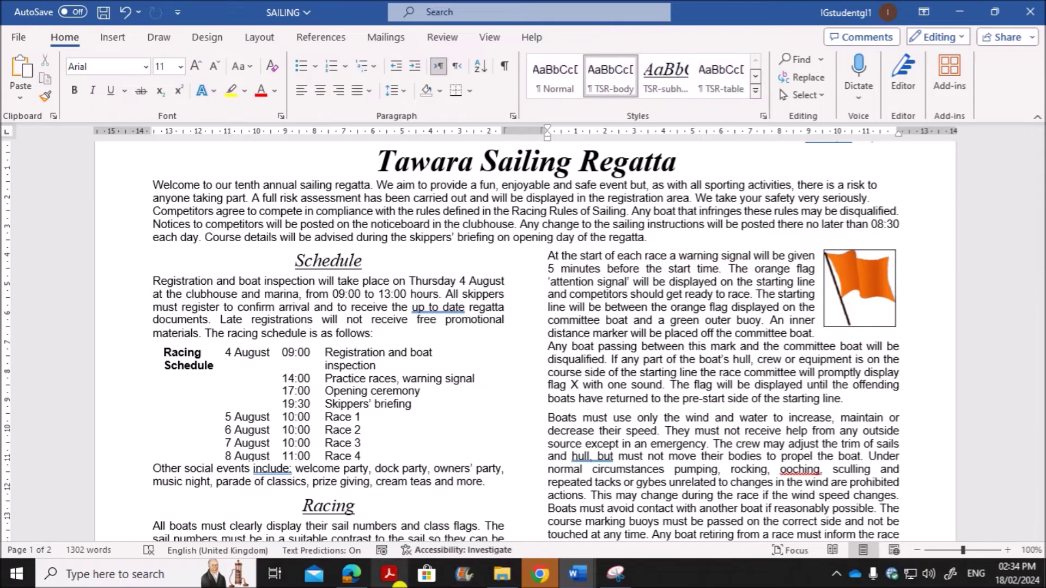
# Step: Switch to the exam paper, read question 9's table formatting requirements and return to SAILING
pyautogui.click(355, 572)
pyautogui.scroll(-4, 428, 452)
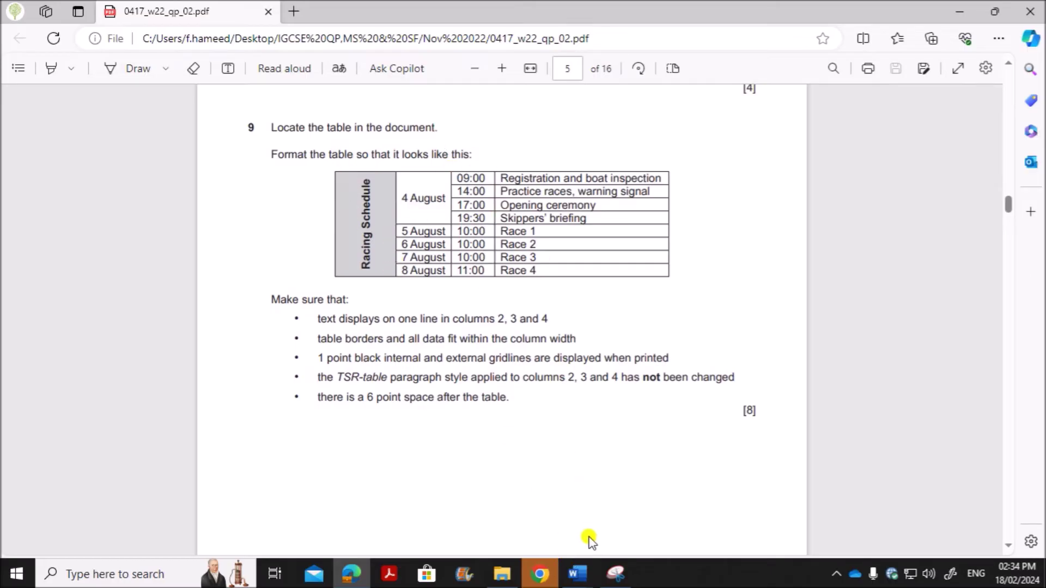
pyautogui.moveTo(577, 573)
pyautogui.click(670, 517)
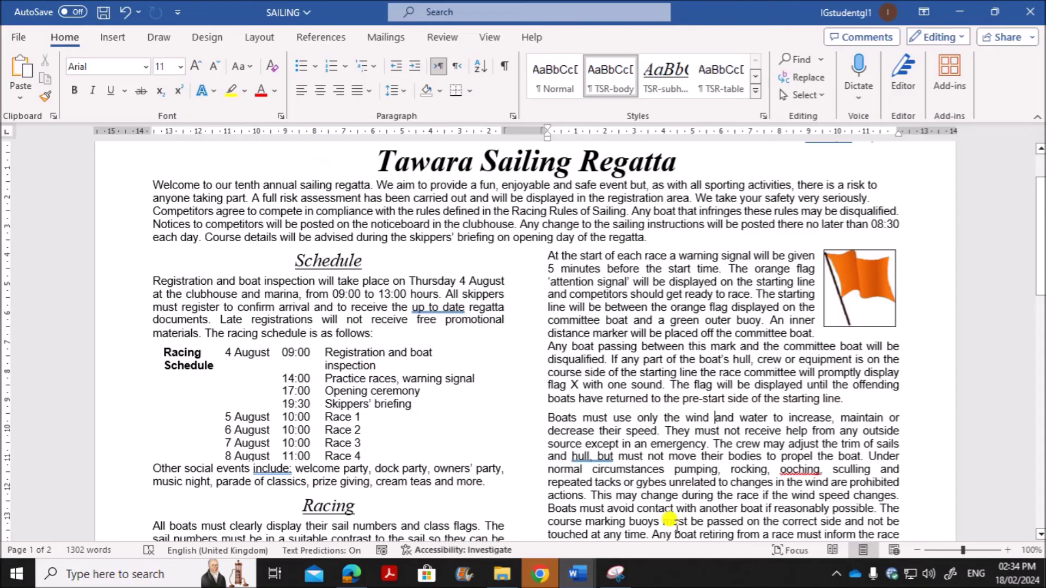
# Step: Apply all borders to the whole racing schedule table in SAILING
pyautogui.click(327, 412)
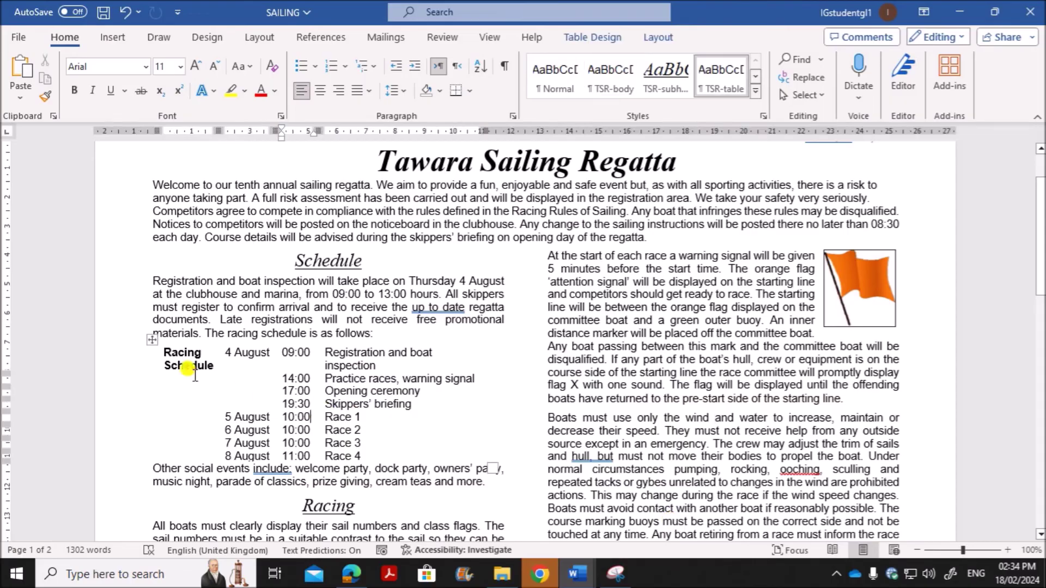
pyautogui.click(153, 341)
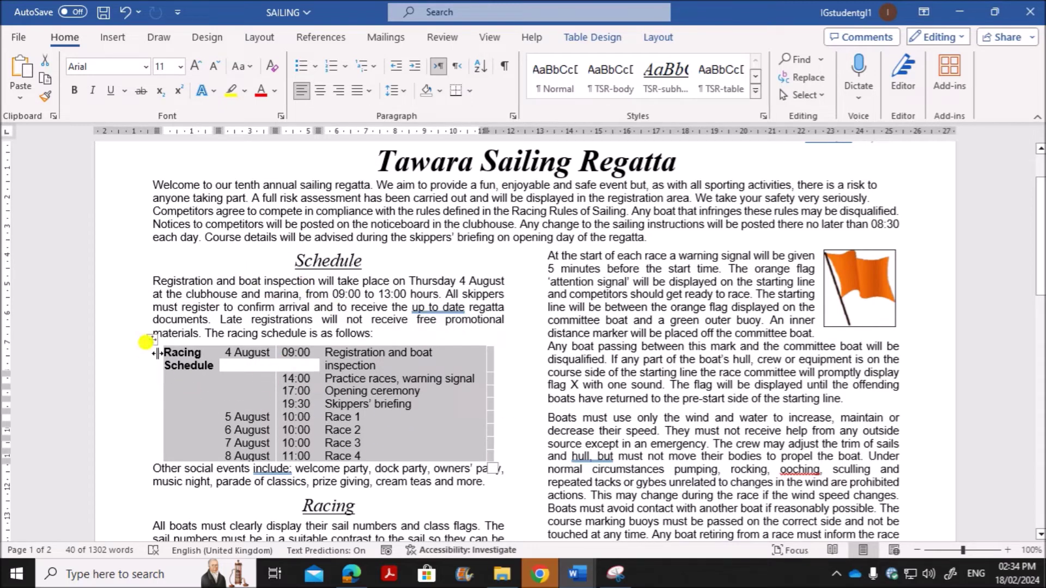
pyautogui.click(468, 92)
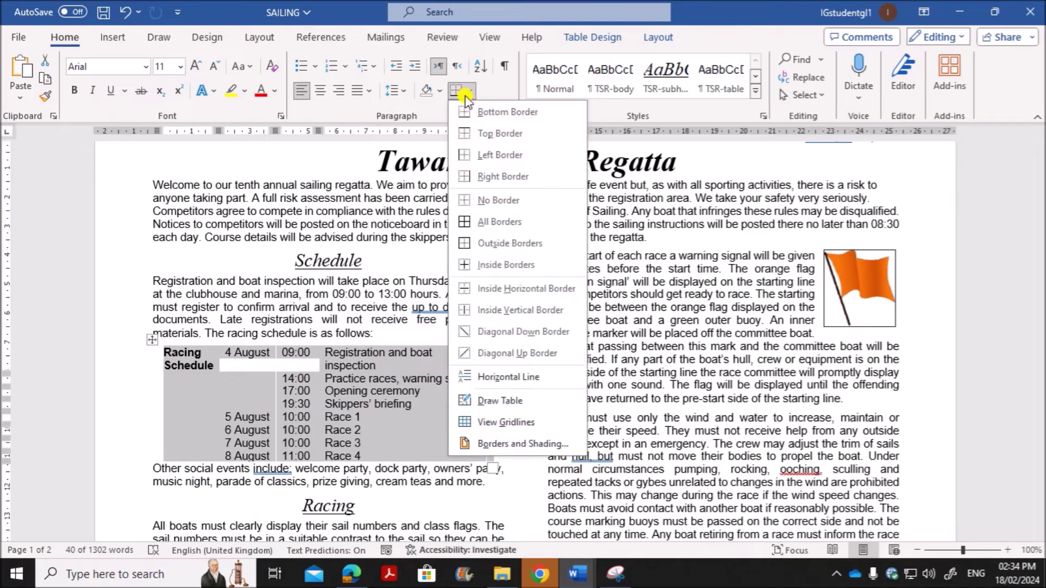
pyautogui.click(478, 224)
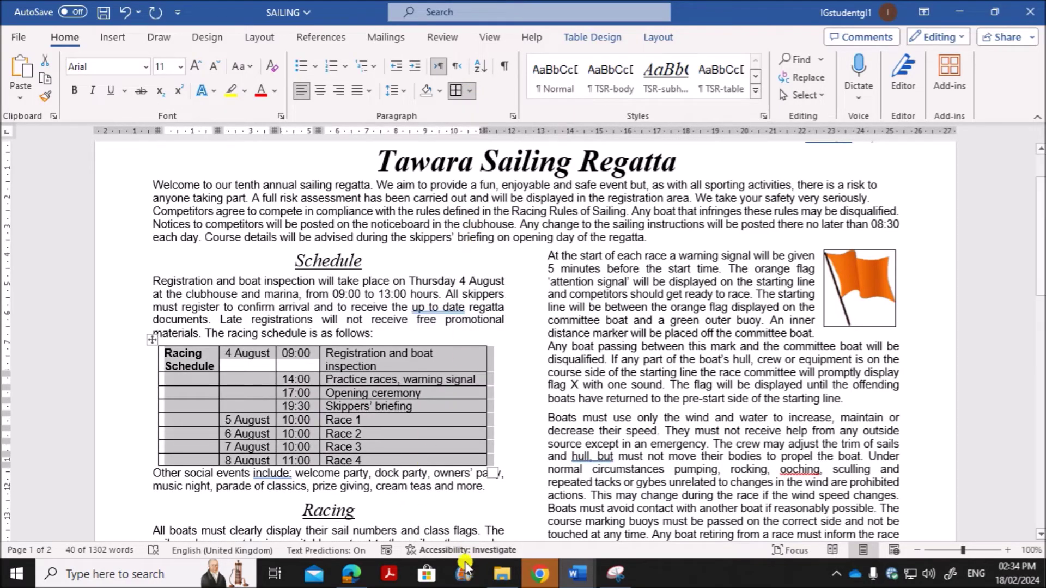
# Step: Check question 9's table layout in the exam paper and merge all cells in the first column of SAILING's racing schedule table
pyautogui.click(352, 573)
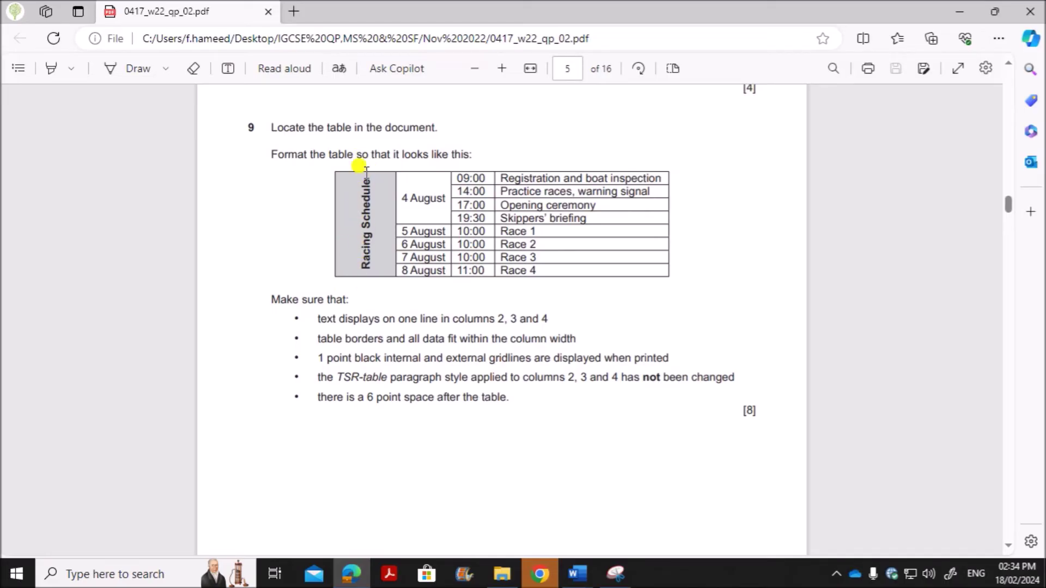
pyautogui.moveTo(577, 572)
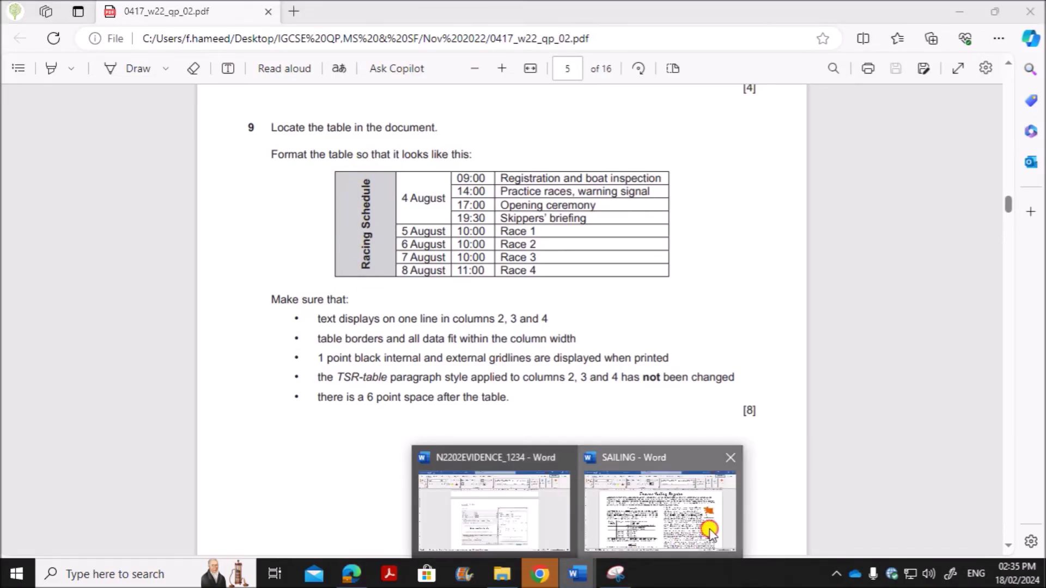
pyautogui.click(708, 531)
pyautogui.click(169, 359)
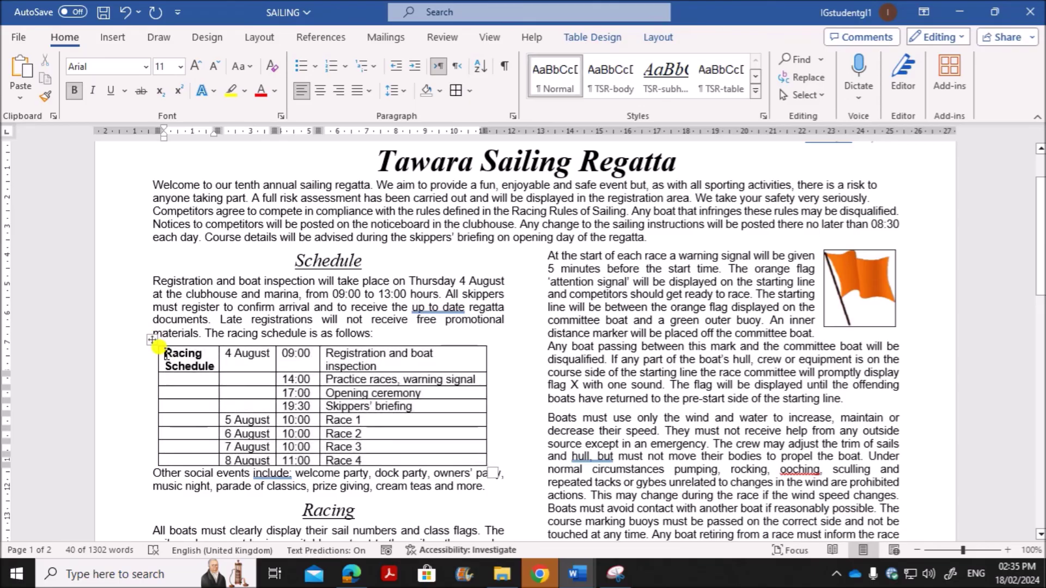
pyautogui.moveTo(168, 355); pyautogui.dragTo(173, 440)
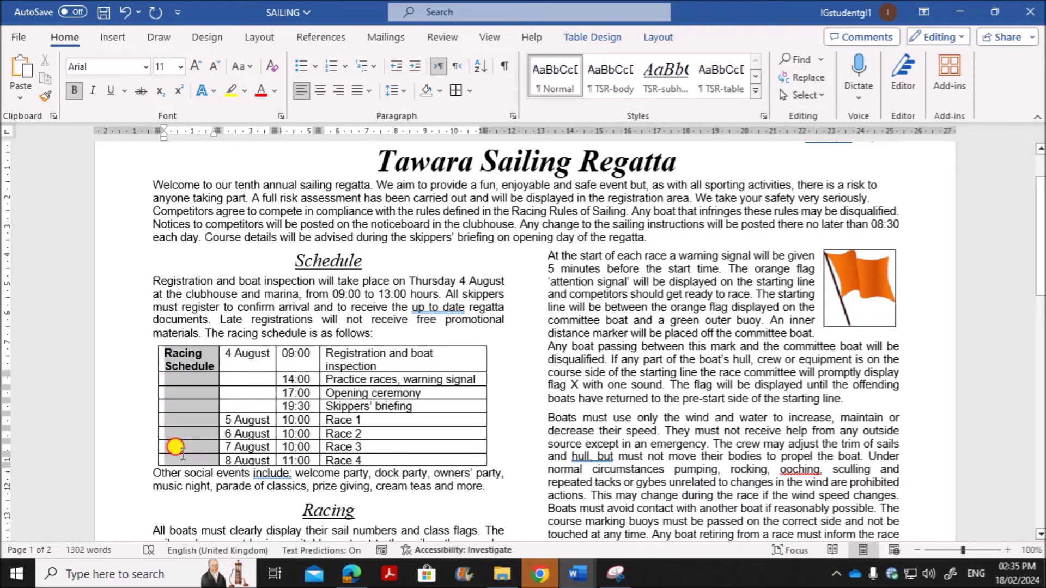
pyautogui.rightClick(186, 377)
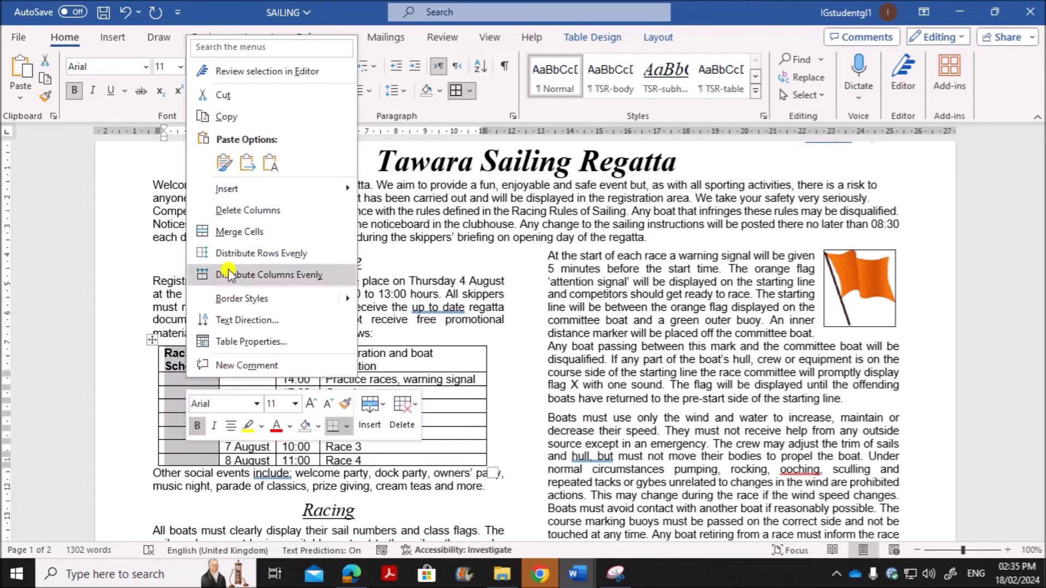
pyautogui.click(240, 232)
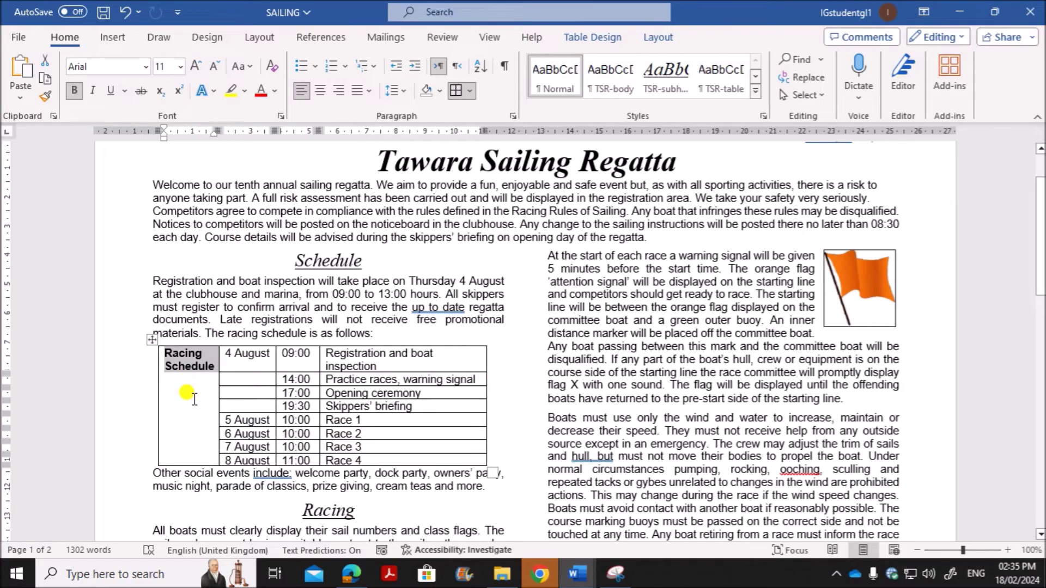
# Step: Rotate the text direction of the merged Racing Schedule cell so it reads vertically from bottom to top
pyautogui.rightClick(186, 369)
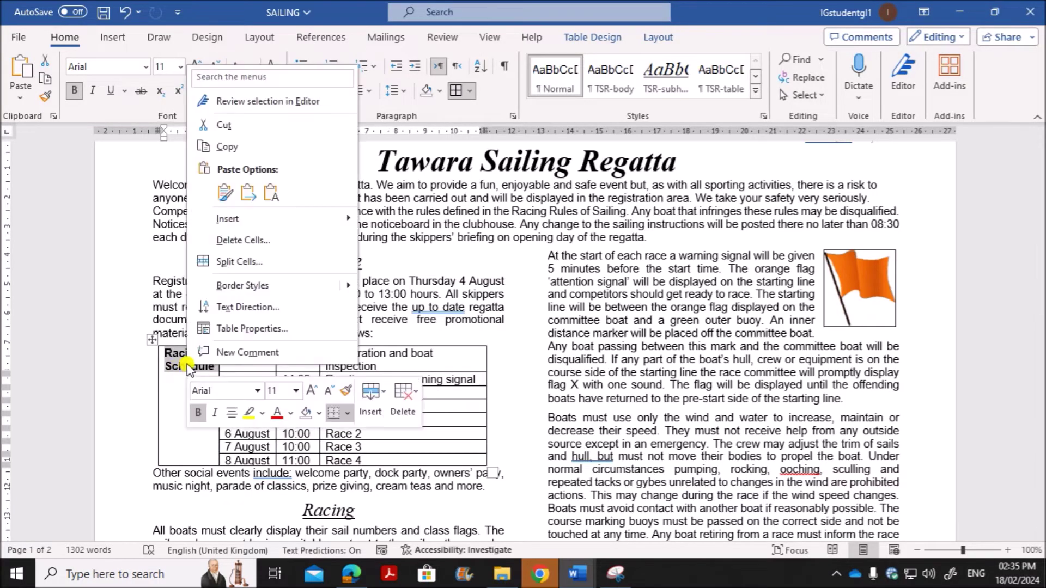
pyautogui.click(248, 307)
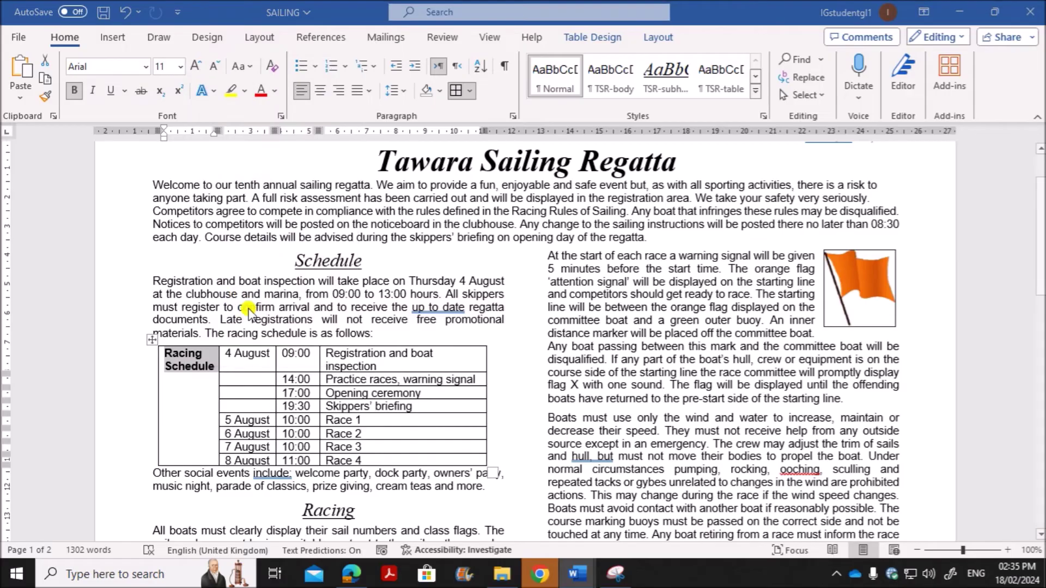
pyautogui.click(438, 264)
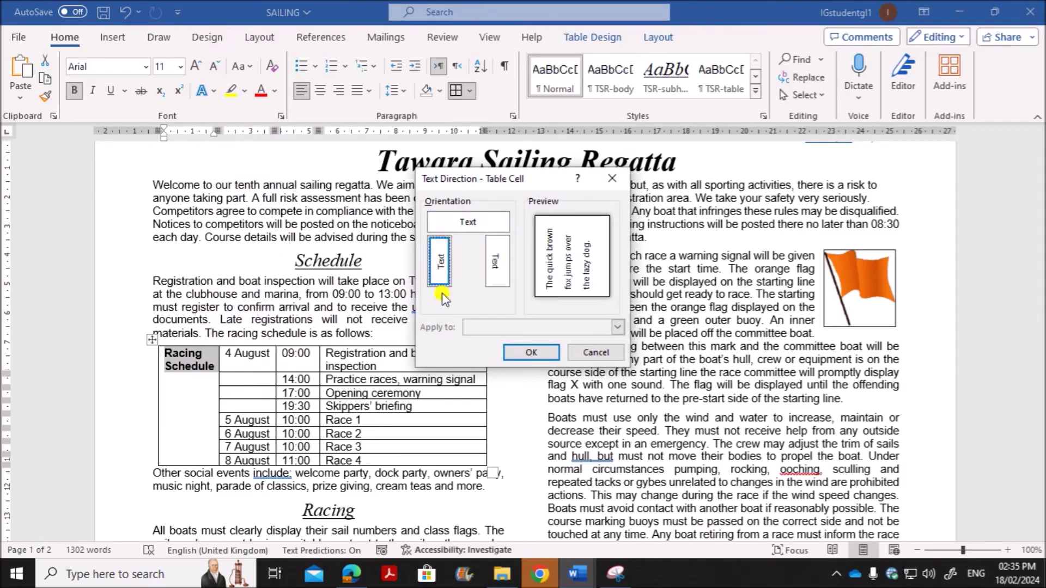
pyautogui.click(520, 359)
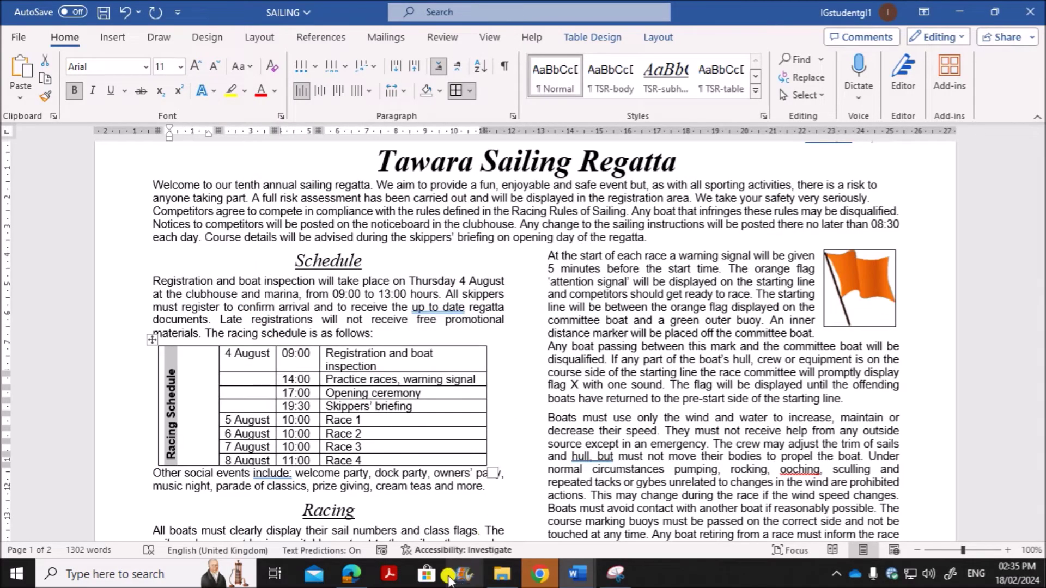
# Step: Centre the rotated Racing Schedule text both horizontally and vertically within the merged cell
pyautogui.click(323, 91)
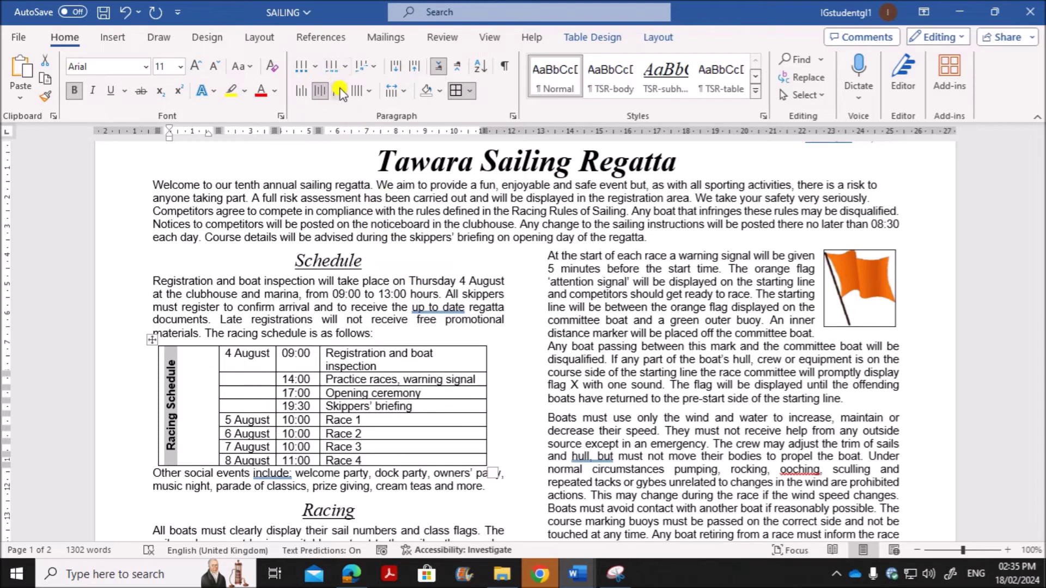
pyautogui.click(371, 93)
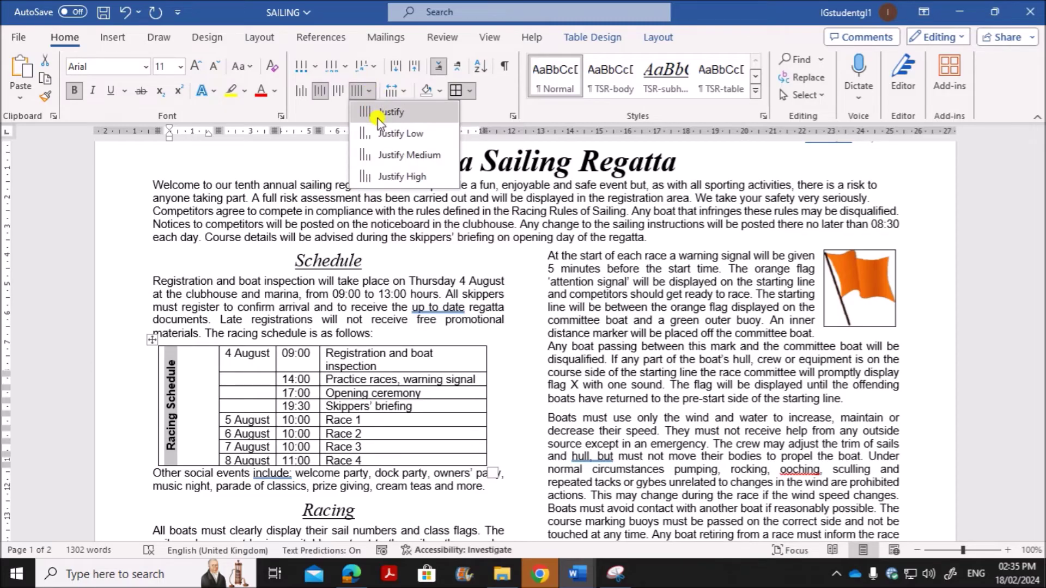
pyautogui.click(380, 113)
pyautogui.click(392, 90)
pyautogui.click(404, 92)
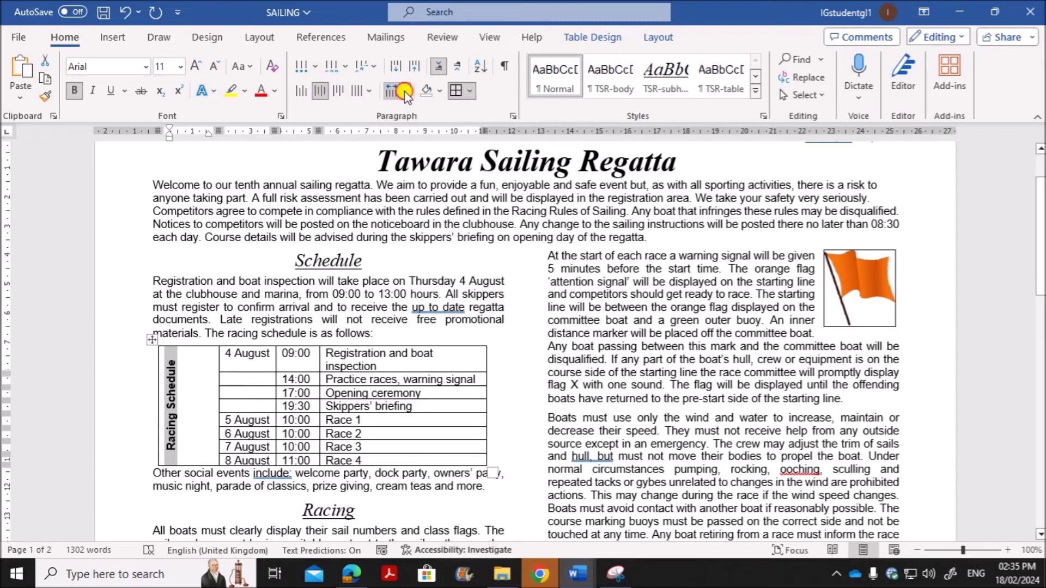
pyautogui.click(659, 38)
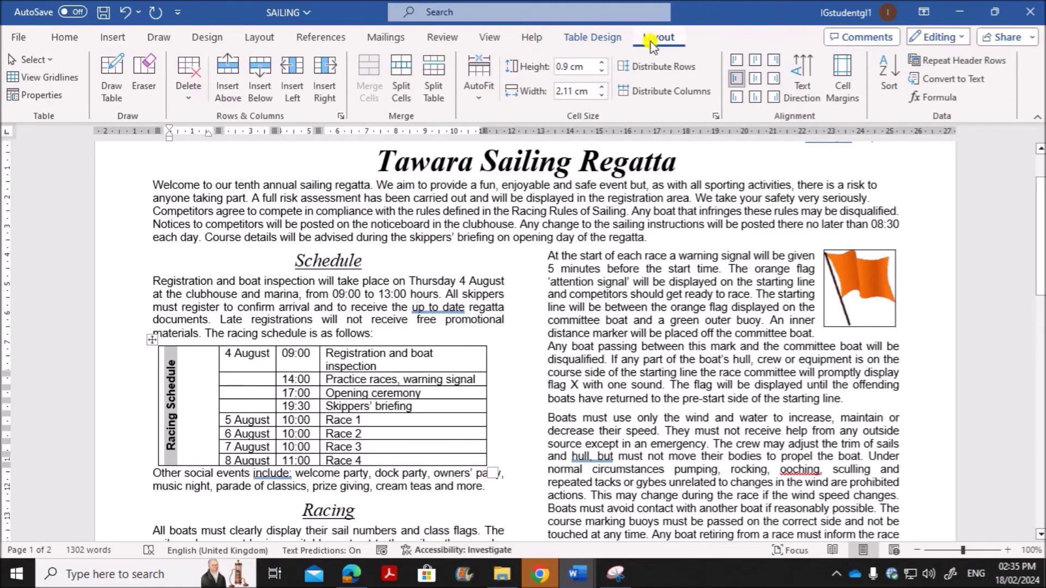
pyautogui.click(757, 80)
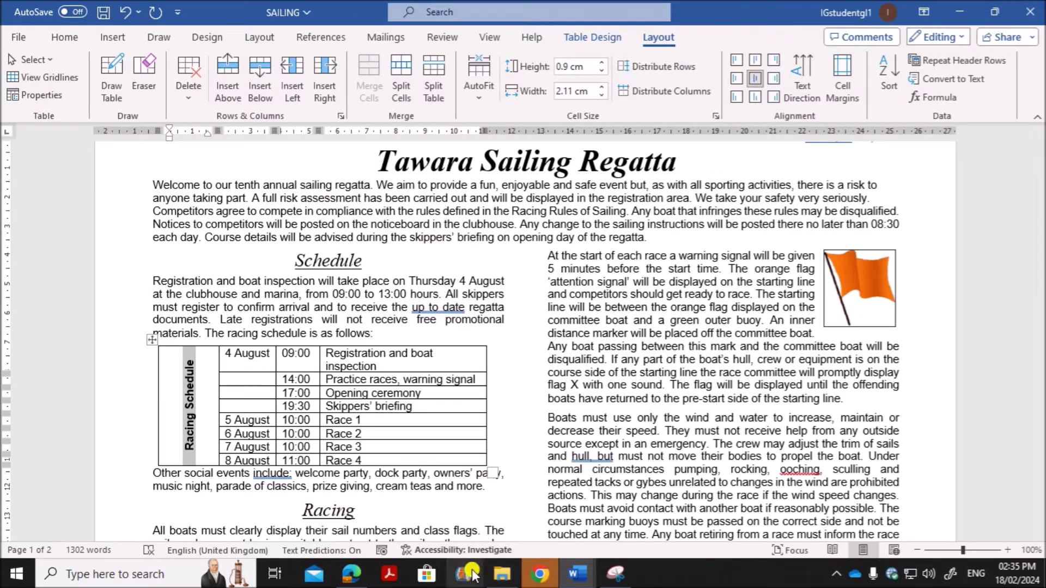
# Step: Check question 9's table layout in the exam paper and shade SAILING's merged Racing Schedule cell grey
pyautogui.moveTo(505, 572)
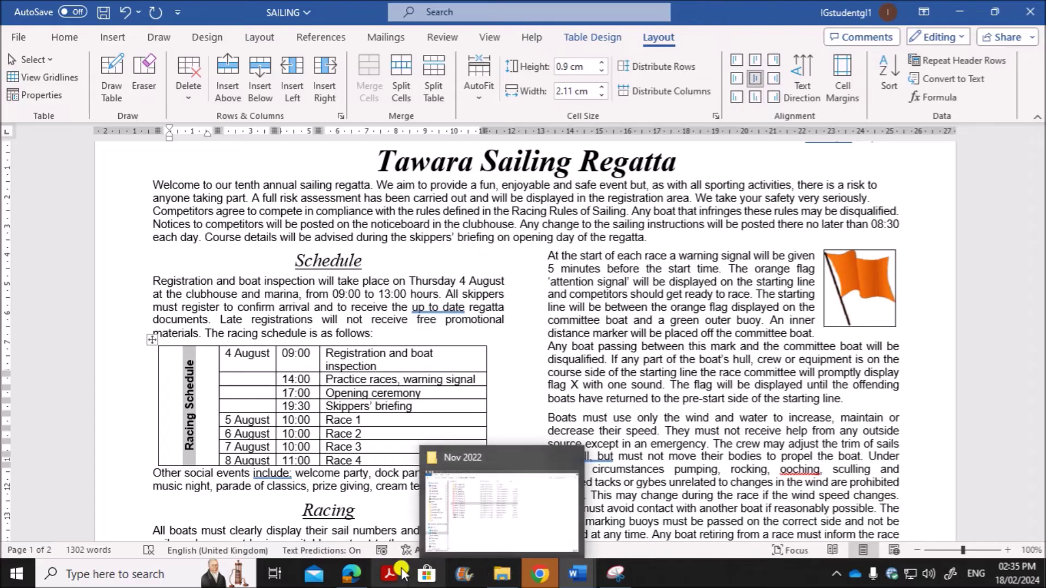
pyautogui.click(359, 462)
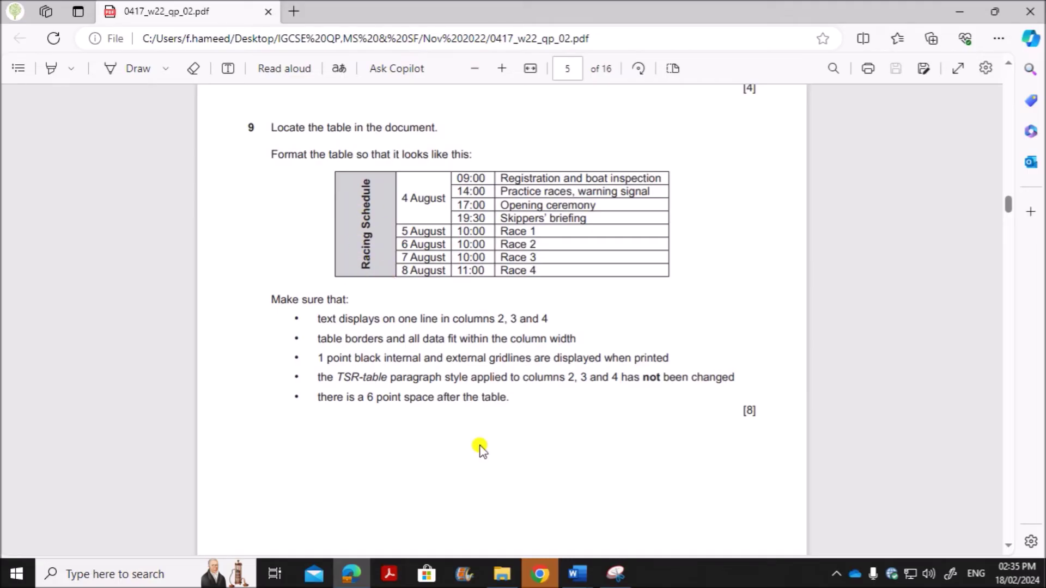
pyautogui.click(578, 575)
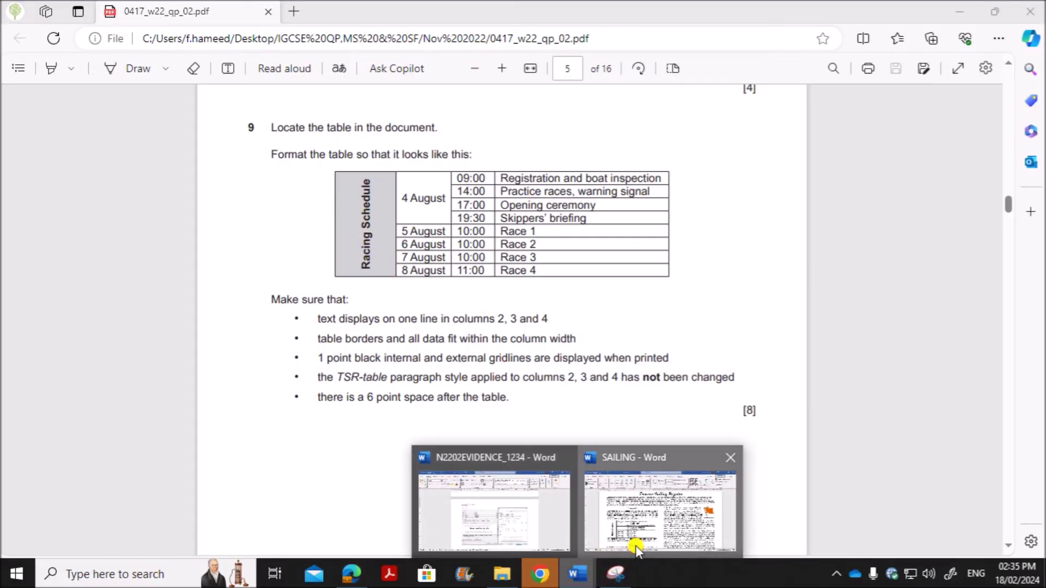
pyautogui.click(636, 518)
pyautogui.click(65, 38)
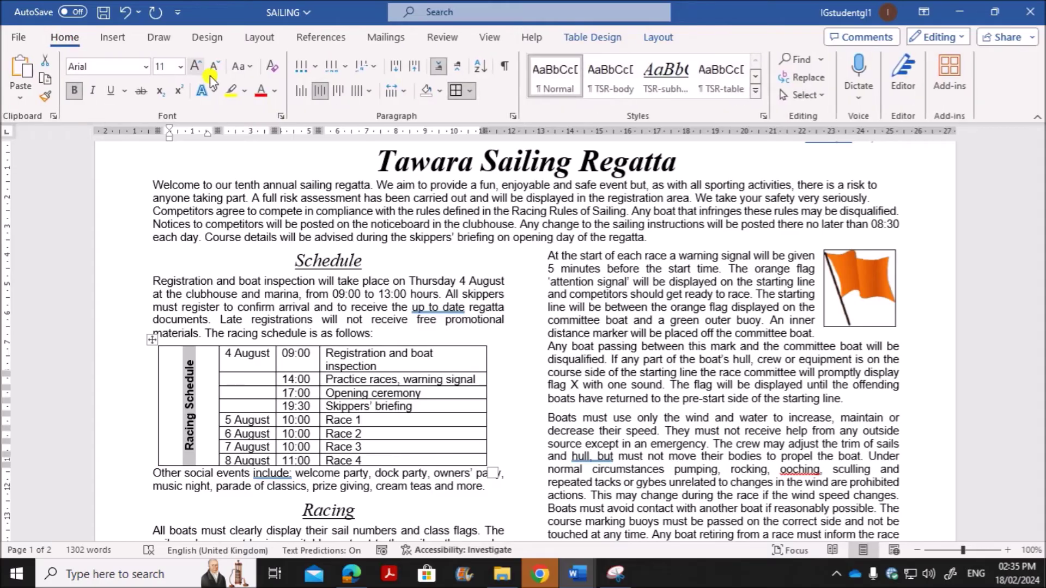
pyautogui.click(439, 93)
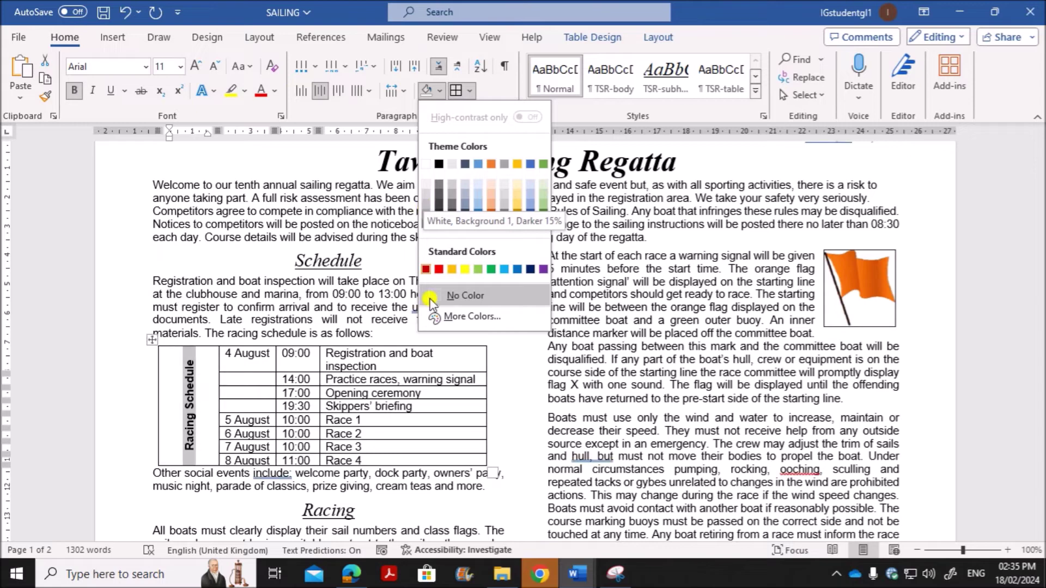
pyautogui.click(449, 189)
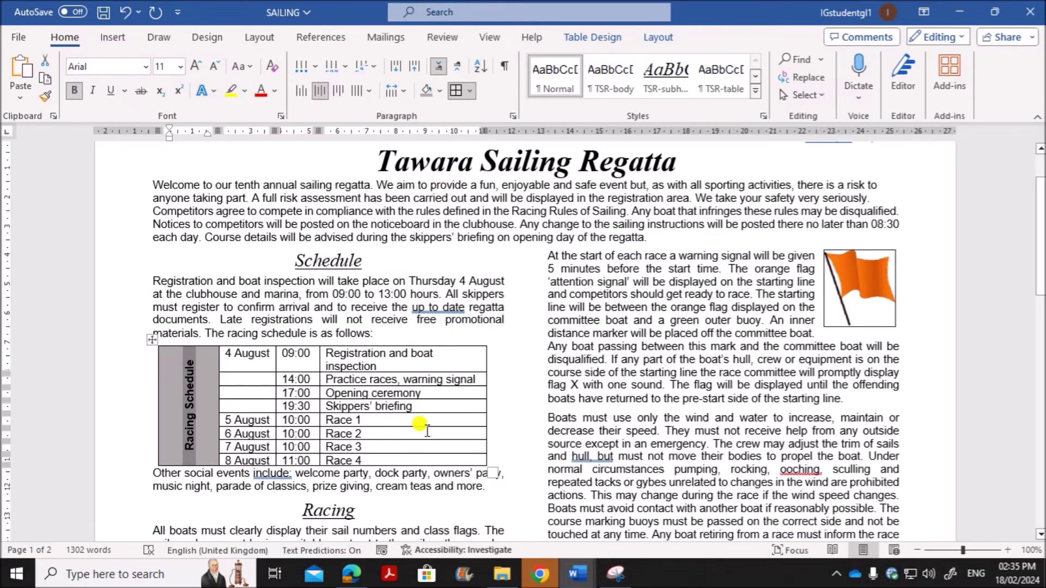
# Step: Compare with the exam paper's table and merge the 4 August cell with the three empty cells below it in SAILING
pyautogui.click(351, 573)
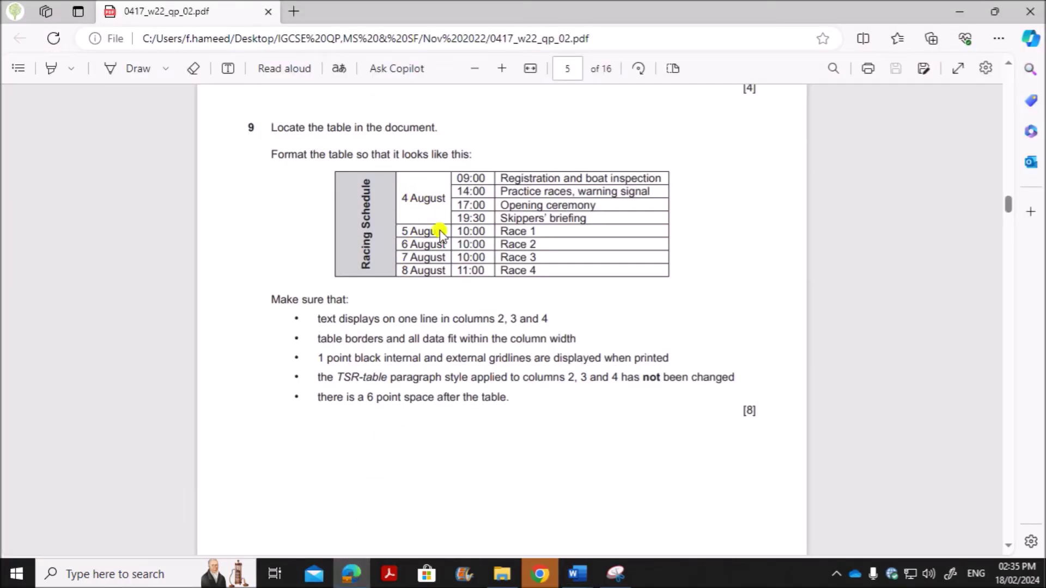
pyautogui.moveTo(577, 573)
pyautogui.click(661, 514)
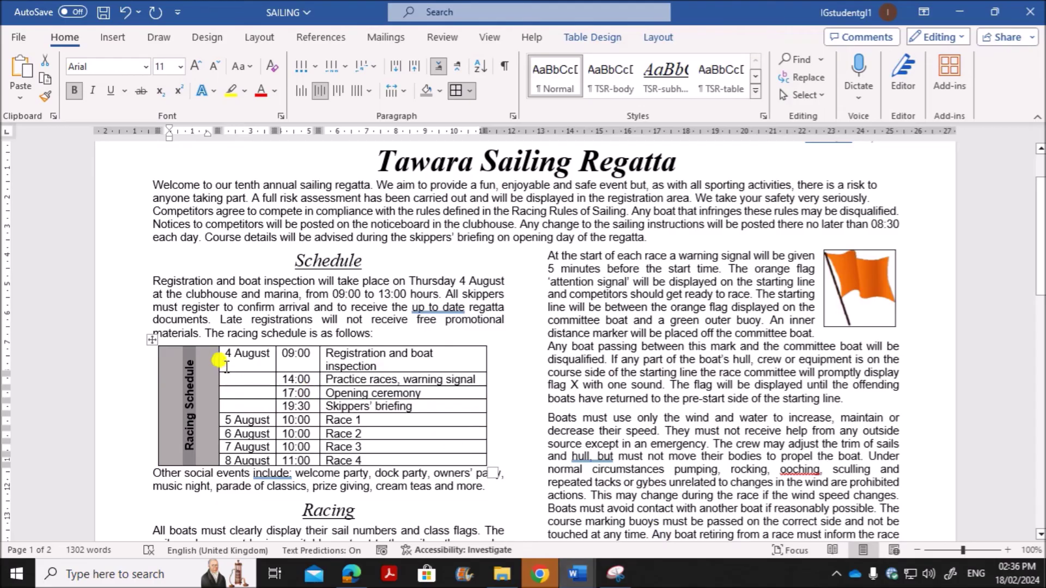
pyautogui.moveTo(221, 355); pyautogui.dragTo(233, 405)
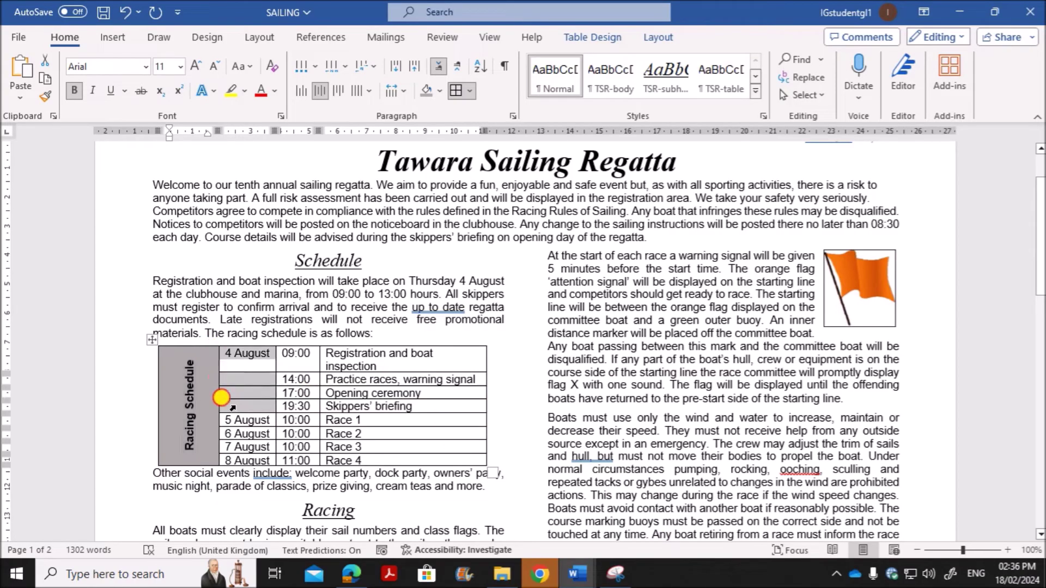
pyautogui.click(240, 383)
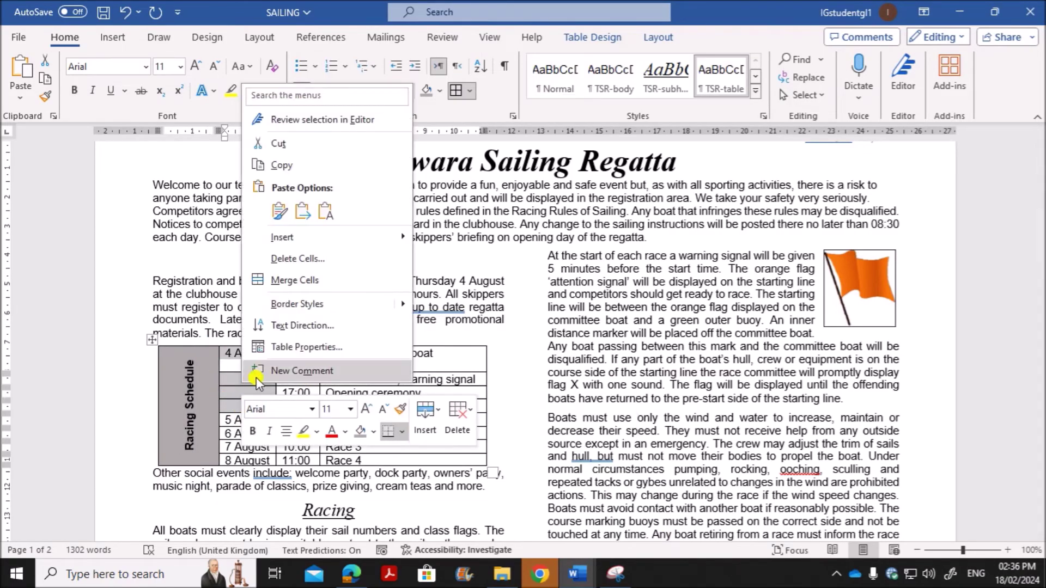
pyautogui.click(297, 279)
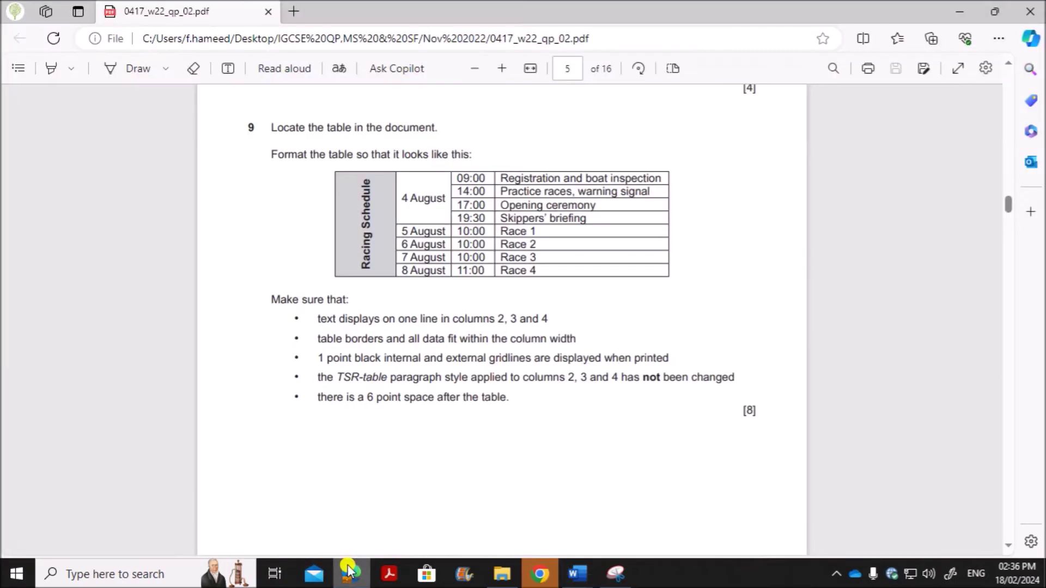
# Step: Recheck the exam paper's table and centre the 4 August text horizontally and vertically within its merged cell
pyautogui.click(351, 573)
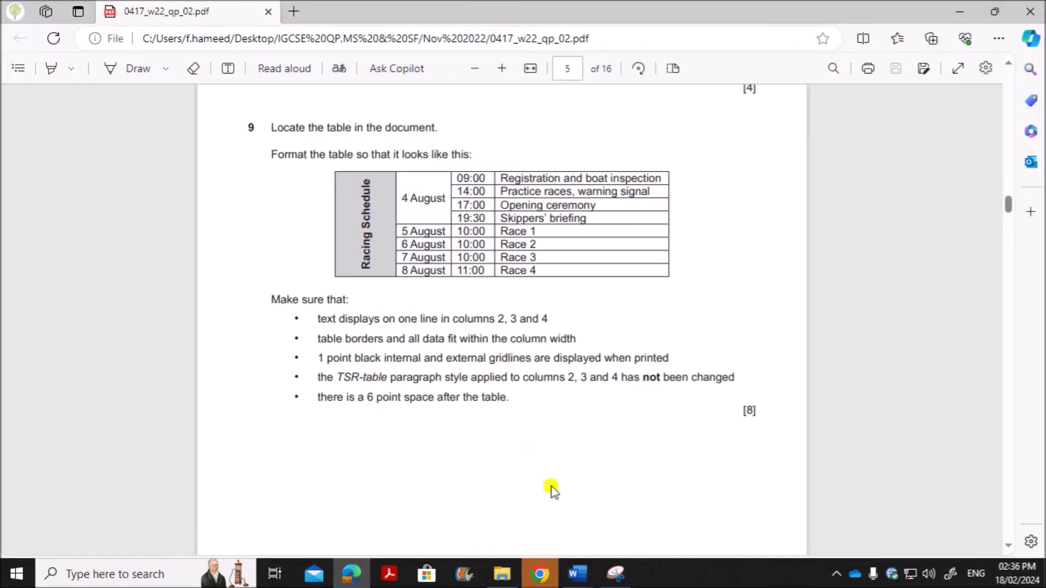
pyautogui.moveTo(577, 573)
pyautogui.click(626, 503)
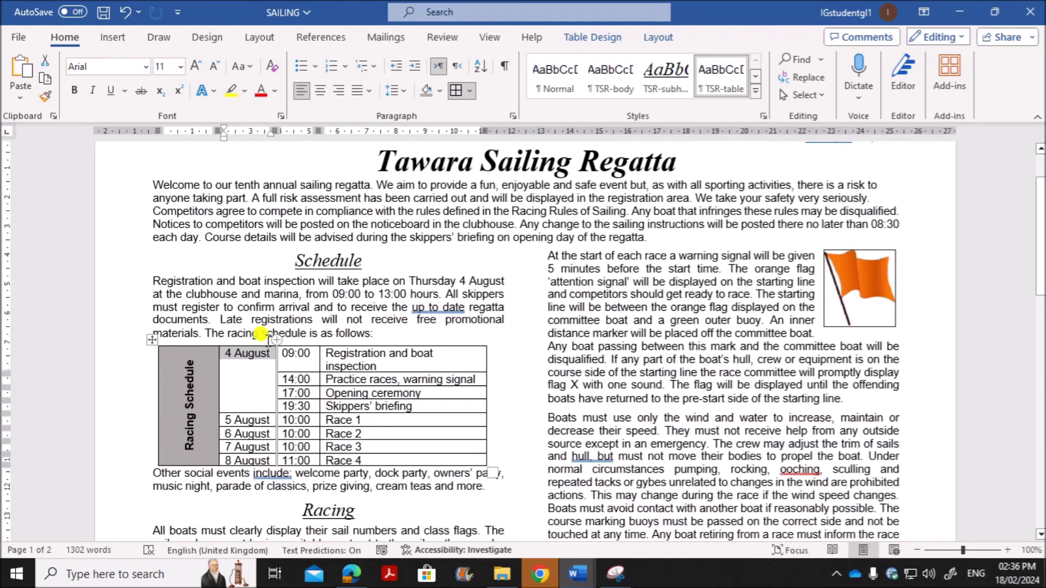
pyautogui.click(657, 38)
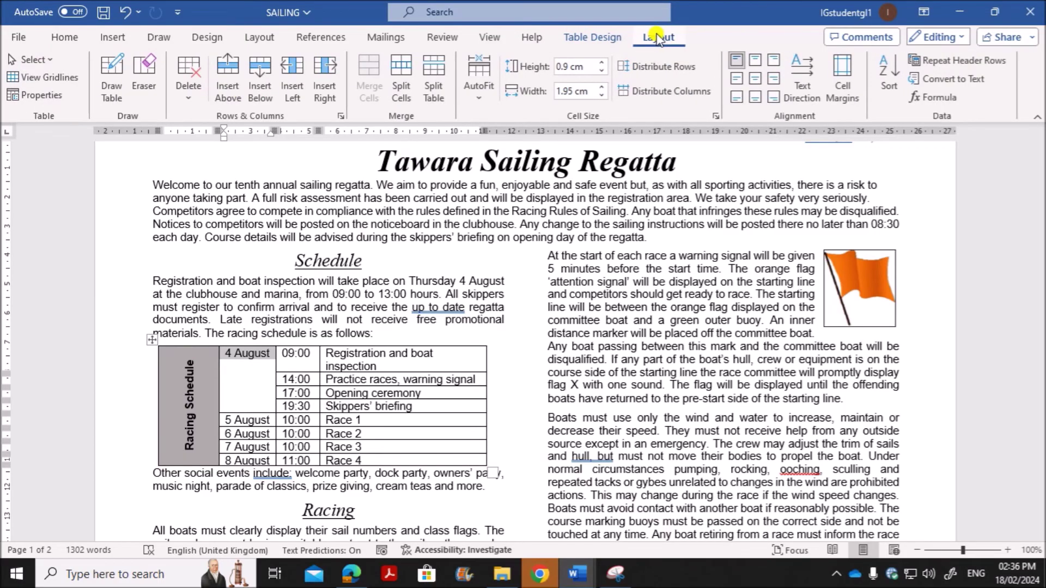
pyautogui.click(759, 77)
pyautogui.click(364, 420)
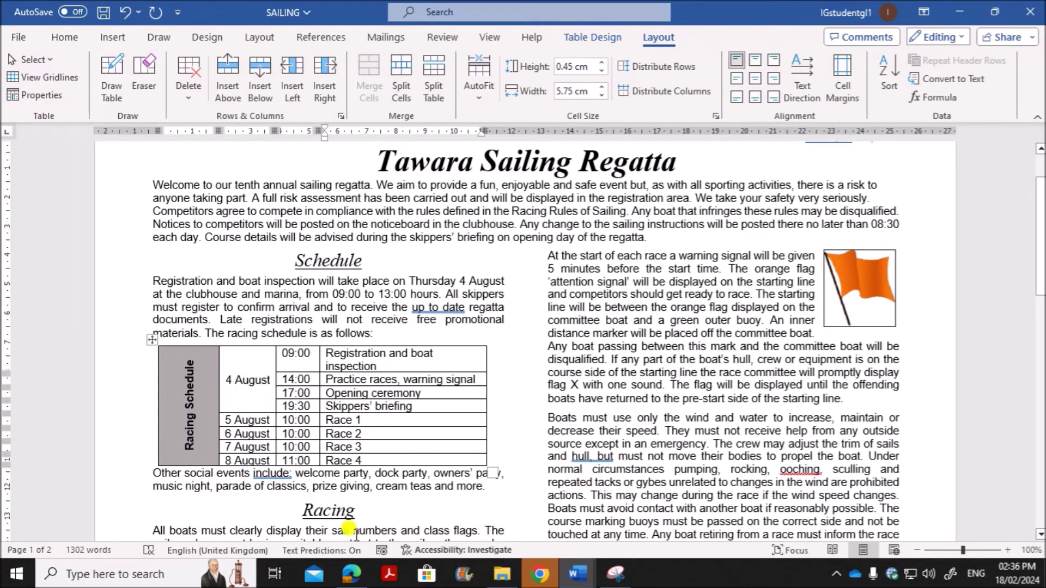
# Step: Check question 9's requirement for one-line text in columns 2, 3 and 4, and AutoFit SAILING's whole racing schedule table to its contents
pyautogui.click(352, 573)
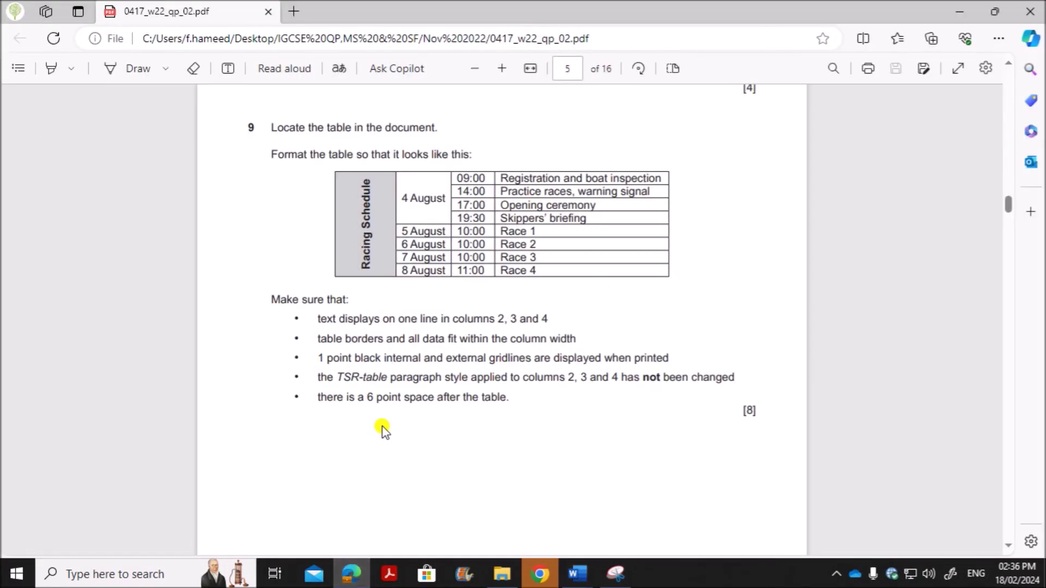
pyautogui.moveTo(349, 320); pyautogui.dragTo(545, 323)
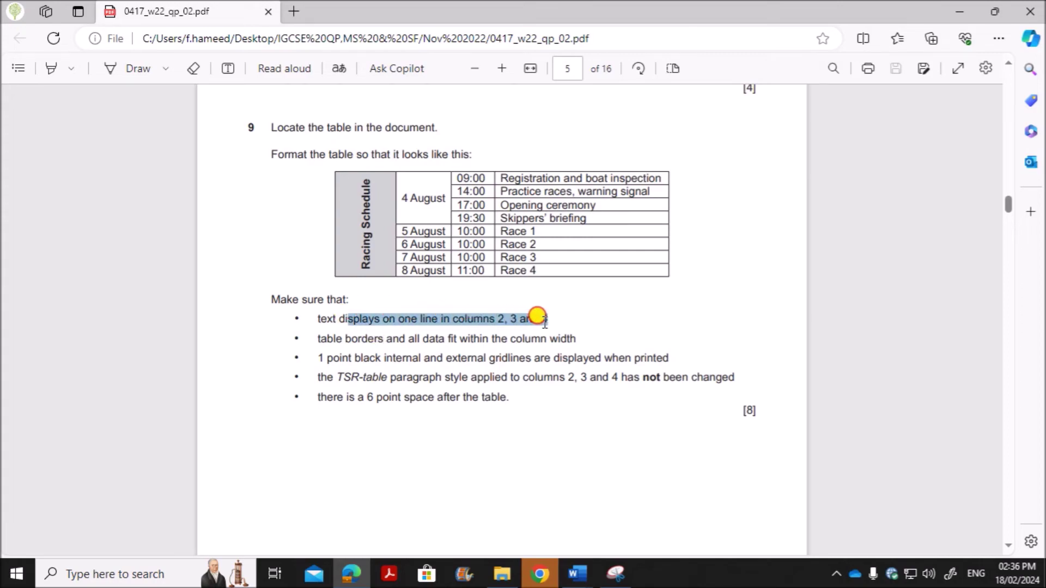
pyautogui.click(577, 574)
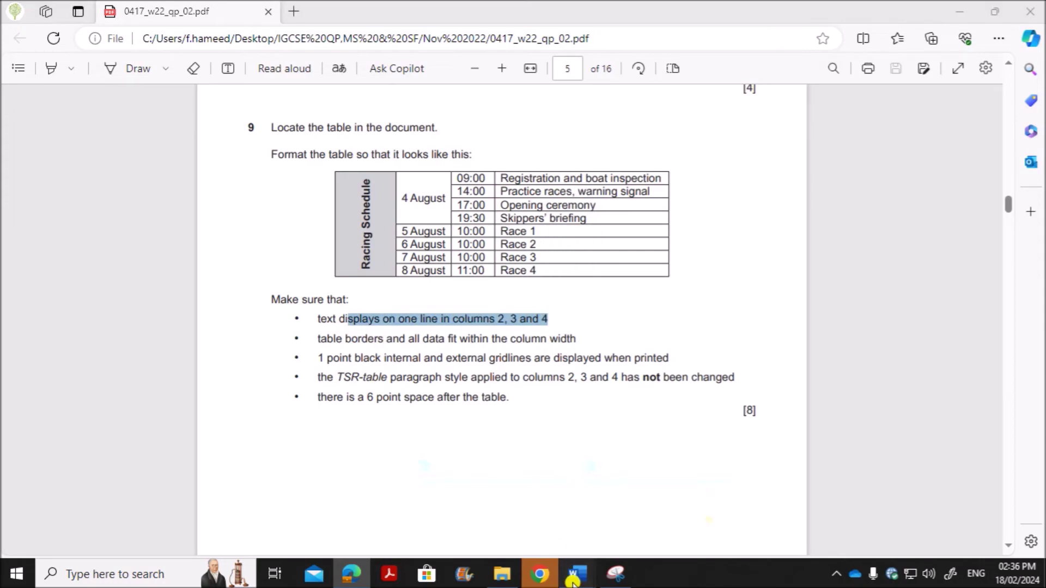
pyautogui.click(662, 501)
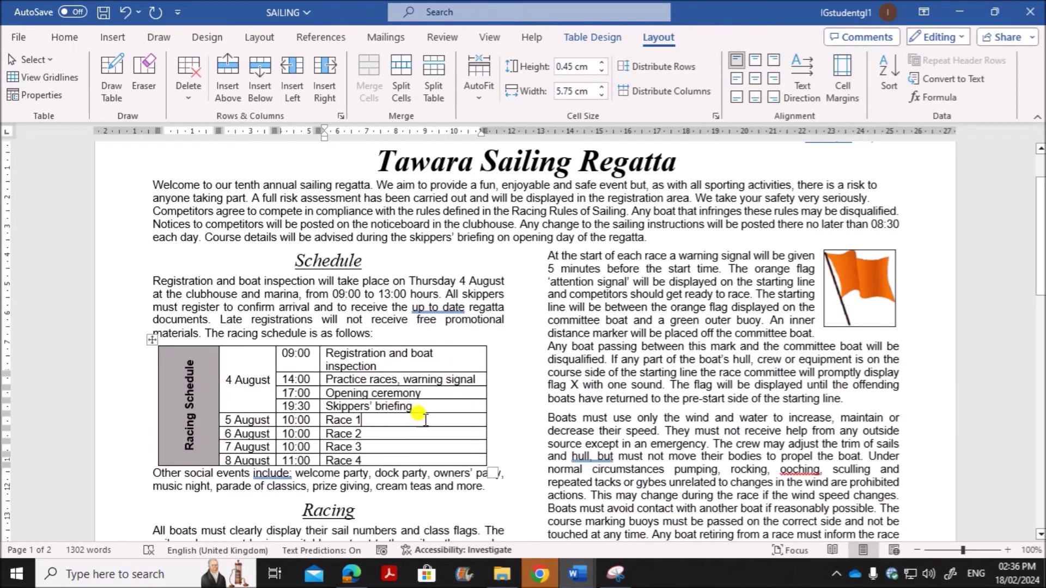
pyautogui.click(335, 351)
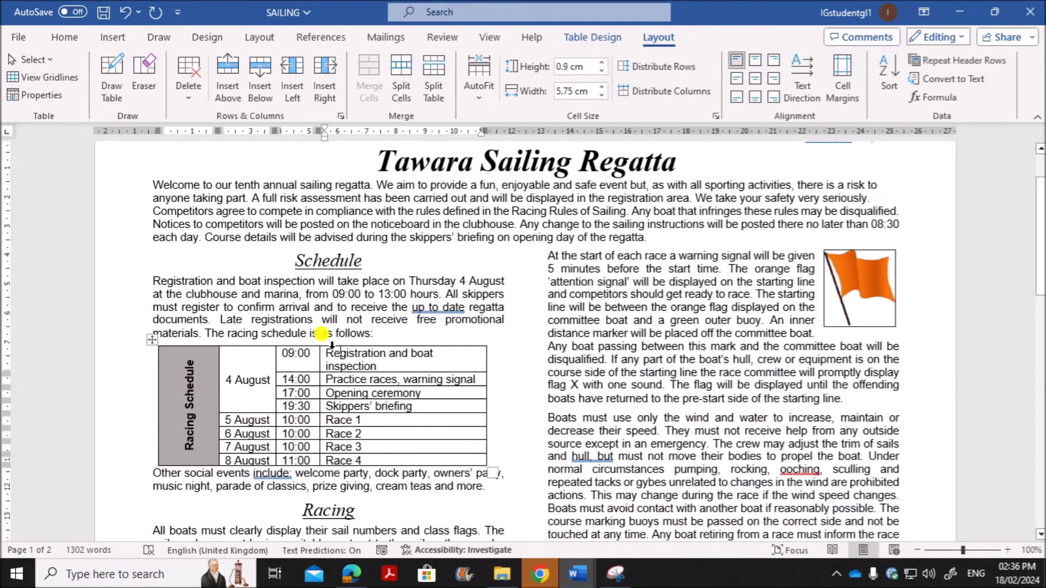
pyautogui.click(325, 344)
pyautogui.rightClick(381, 415)
pyautogui.click(361, 420)
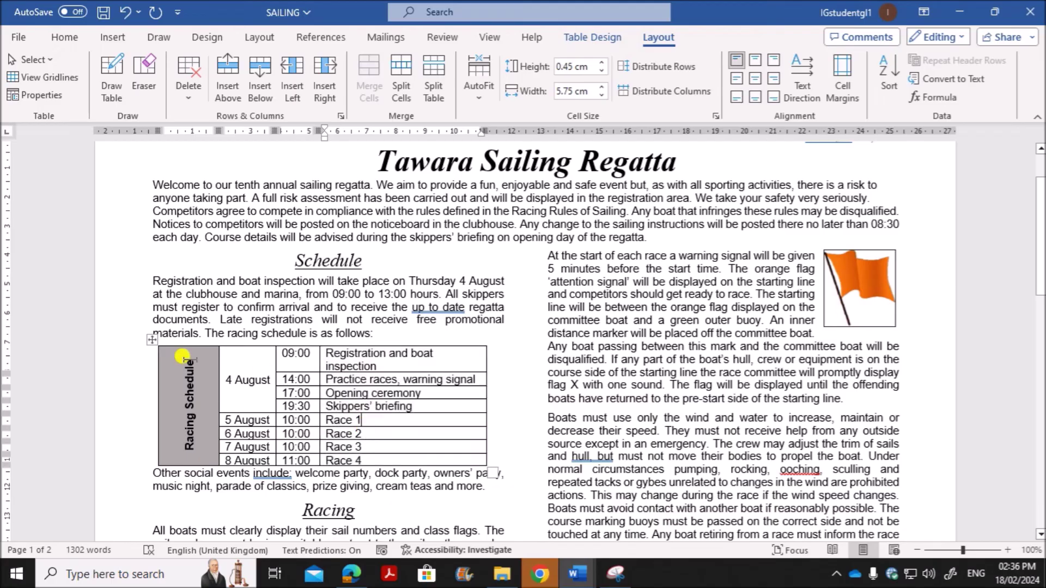
pyautogui.click(150, 340)
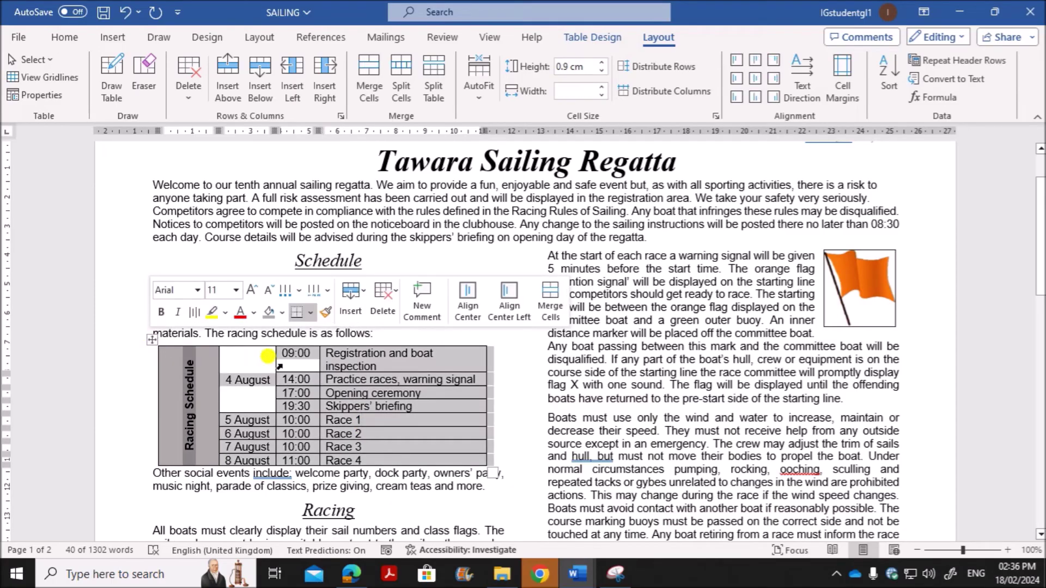
pyautogui.rightClick(324, 376)
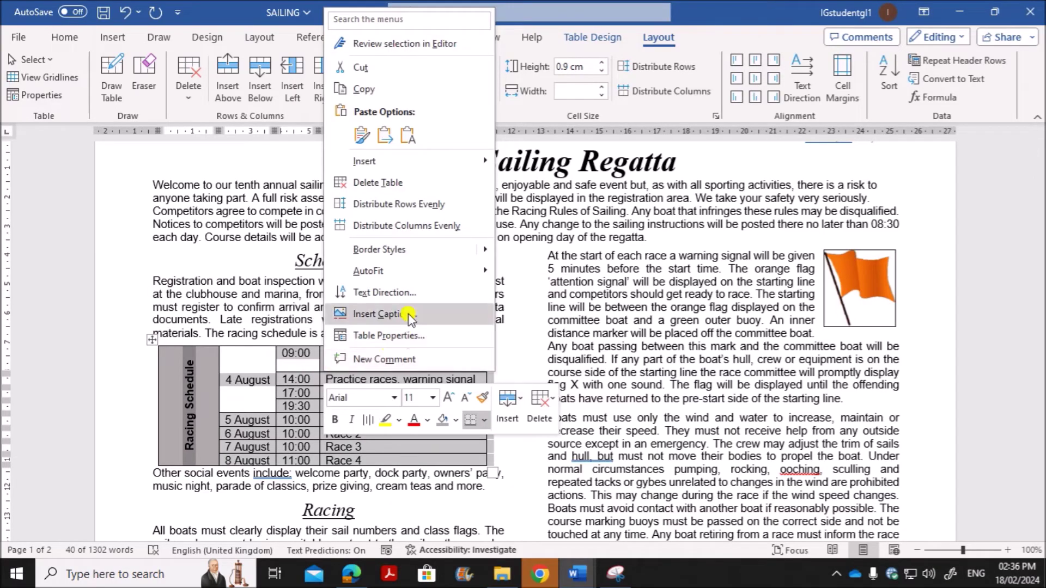
pyautogui.moveTo(444, 271)
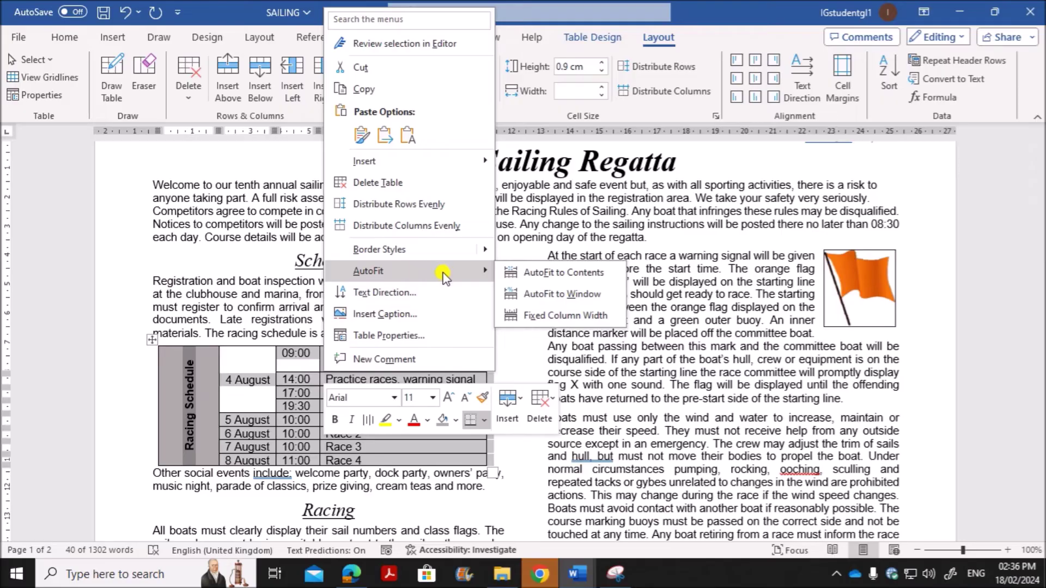
pyautogui.click(548, 275)
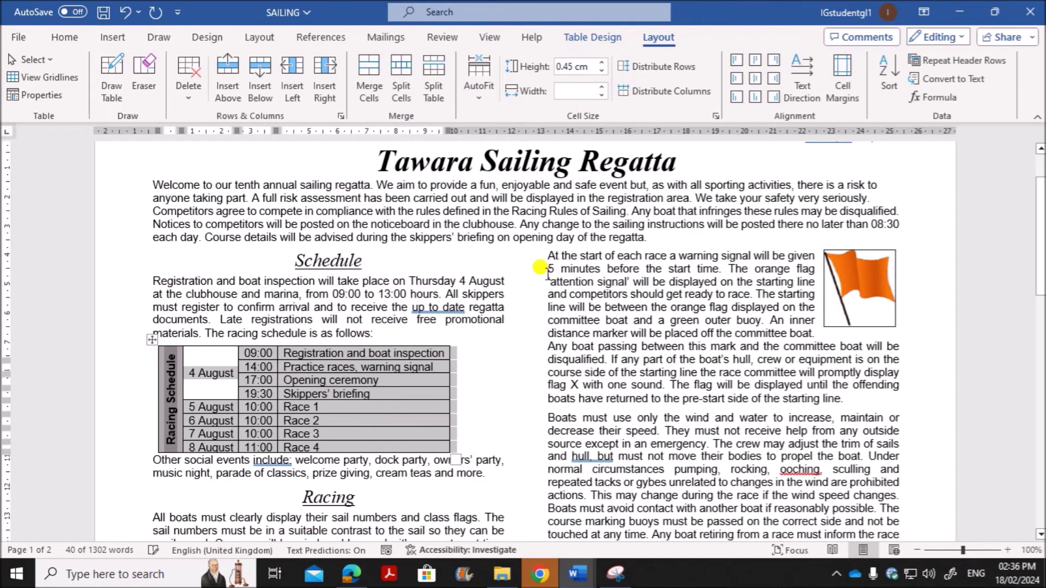
pyautogui.click(420, 424)
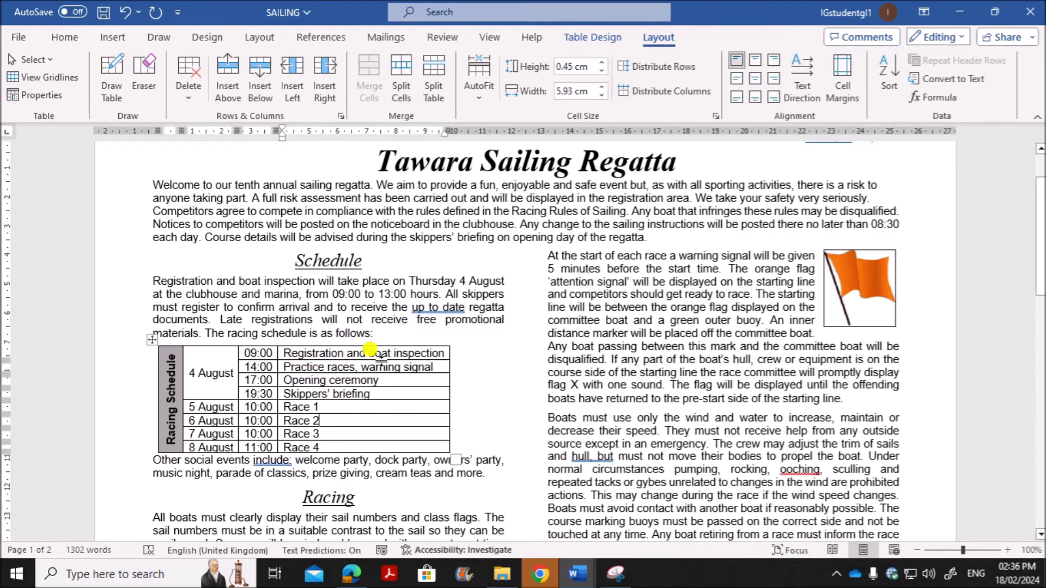
# Step: Check question 9's column width and 1 point black gridline requirements in the exam paper, and return to SAILING
pyautogui.click(352, 573)
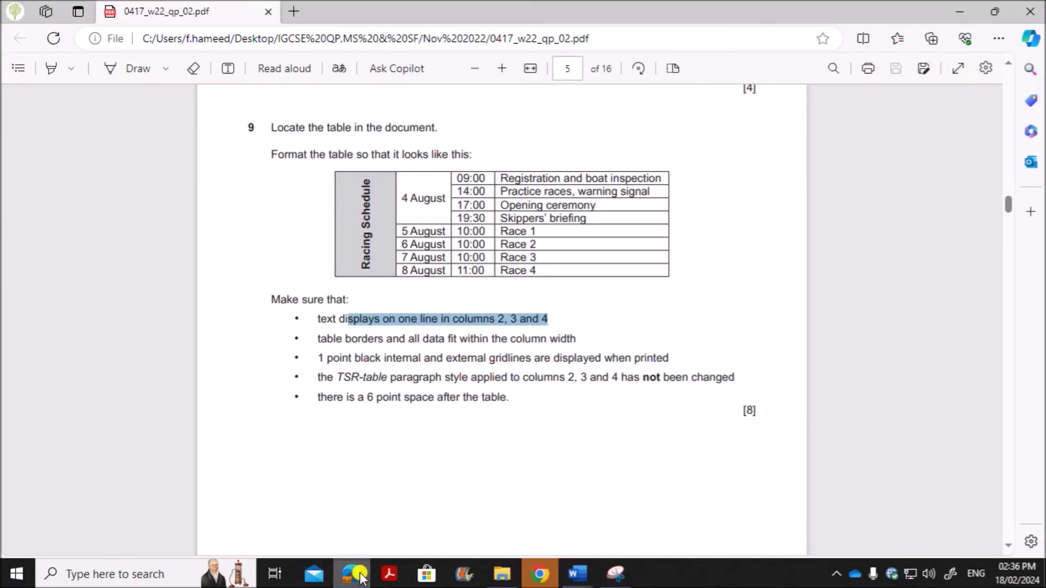
pyautogui.click(428, 362)
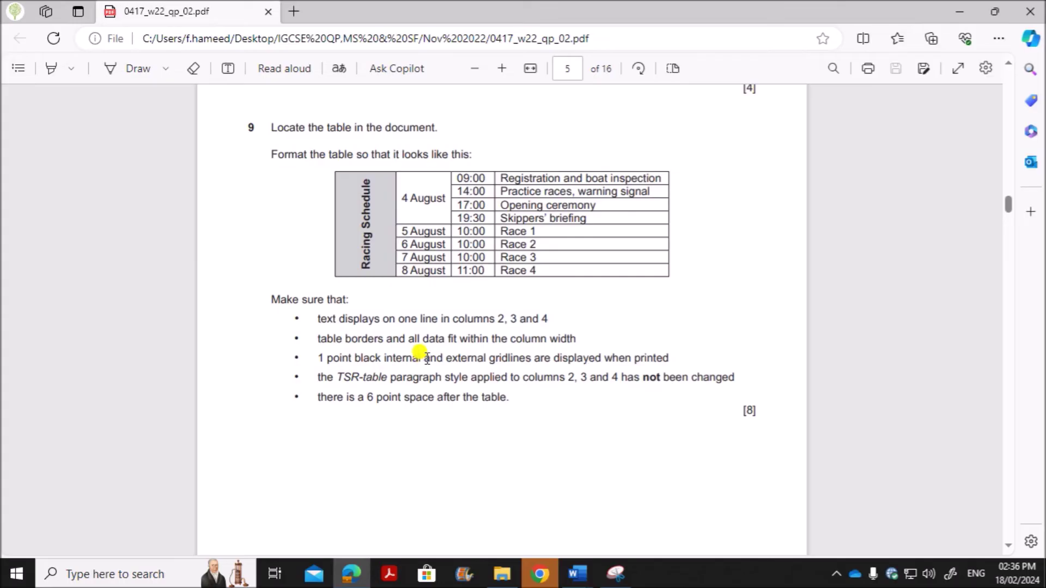
pyautogui.moveTo(379, 340); pyautogui.dragTo(580, 340)
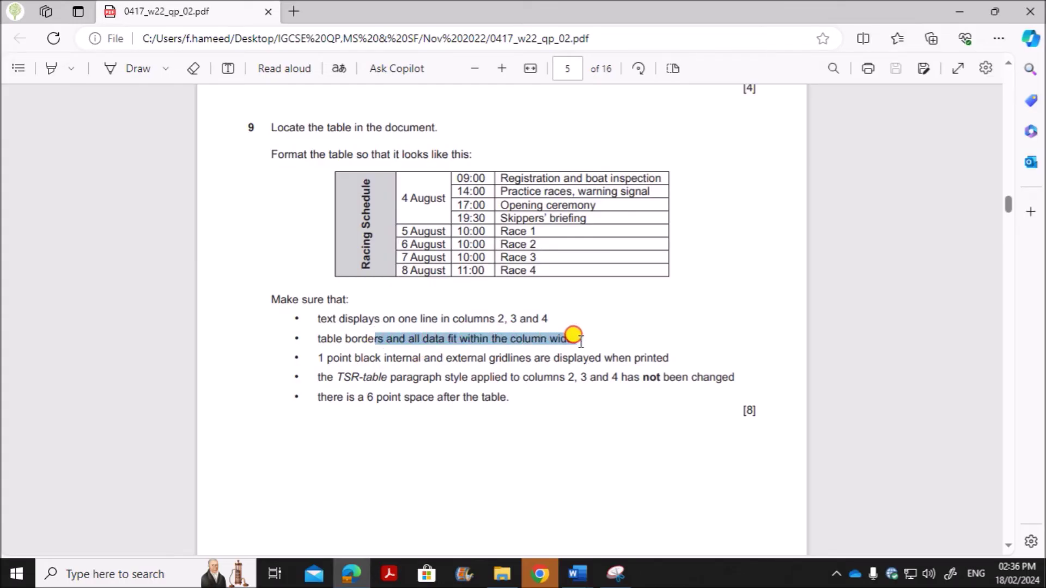
pyautogui.moveTo(355, 358); pyautogui.dragTo(668, 357)
pyautogui.moveTo(577, 574)
pyautogui.click(630, 531)
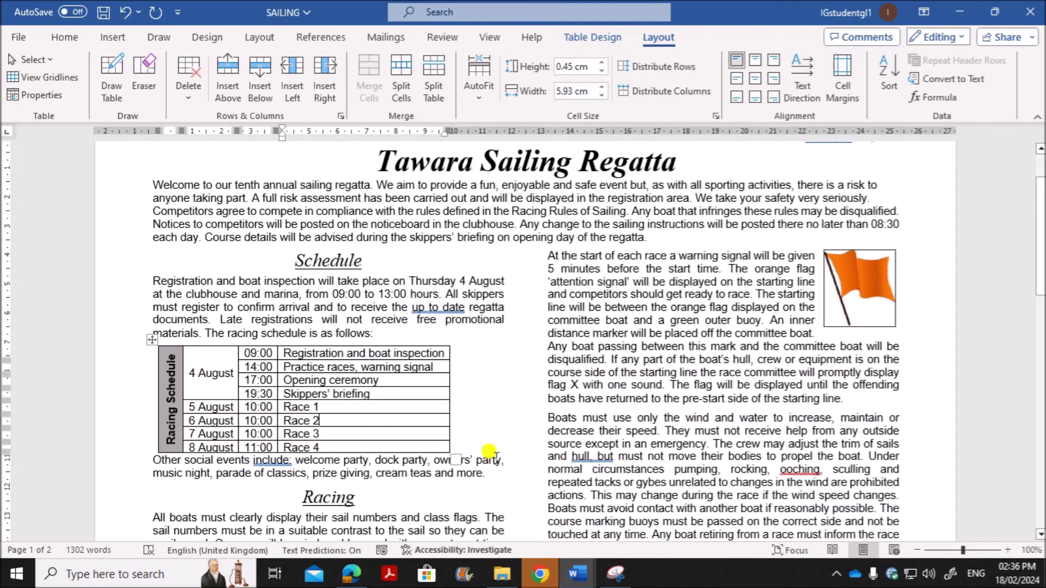
# Step: Apply 1 pt borders to all internal and external gridlines of the racing schedule table
pyautogui.click(345, 407)
pyautogui.click(151, 341)
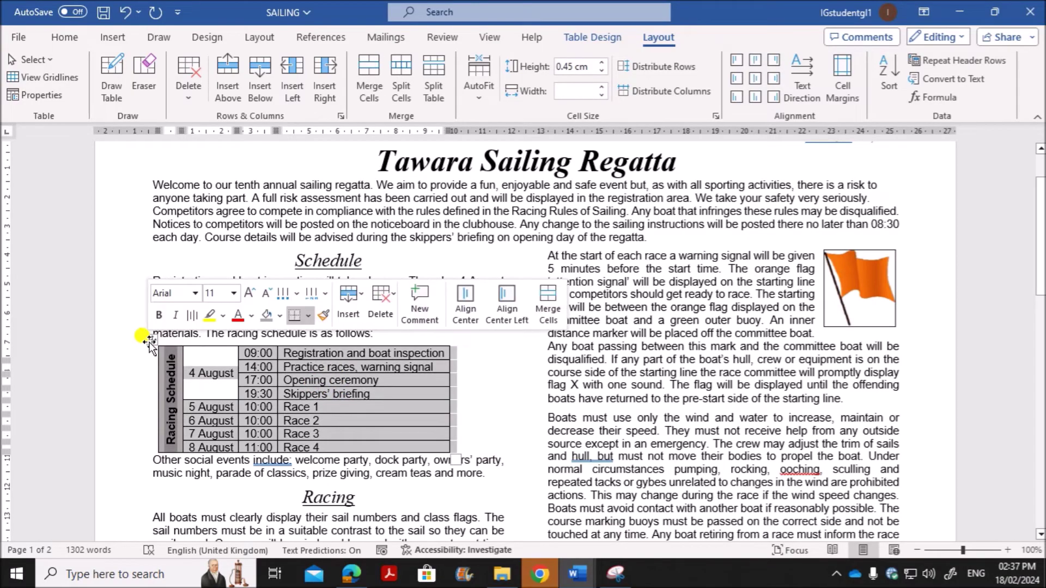
pyautogui.click(77, 37)
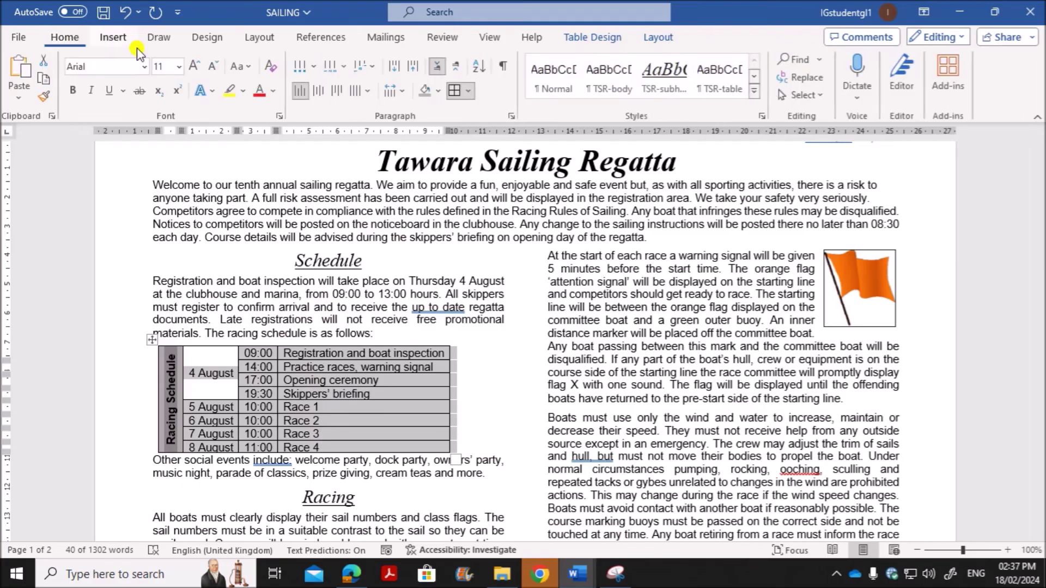
pyautogui.click(469, 91)
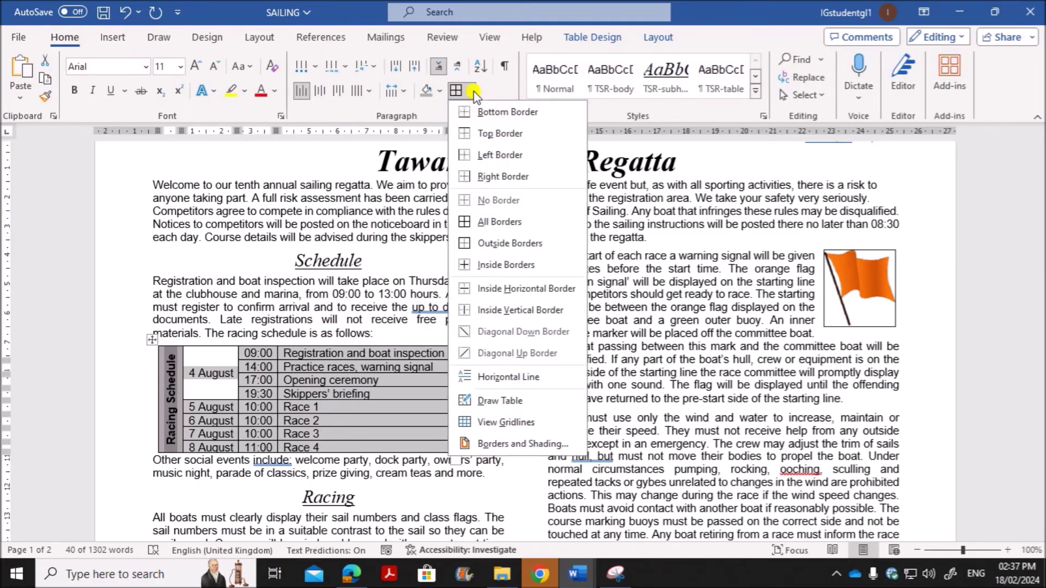
pyautogui.click(493, 443)
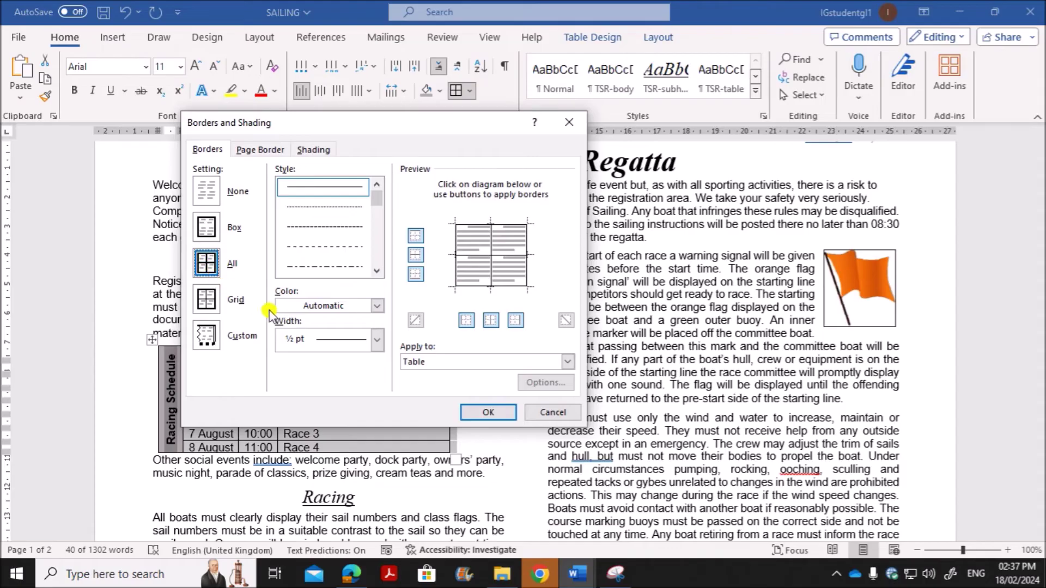
pyautogui.click(335, 341)
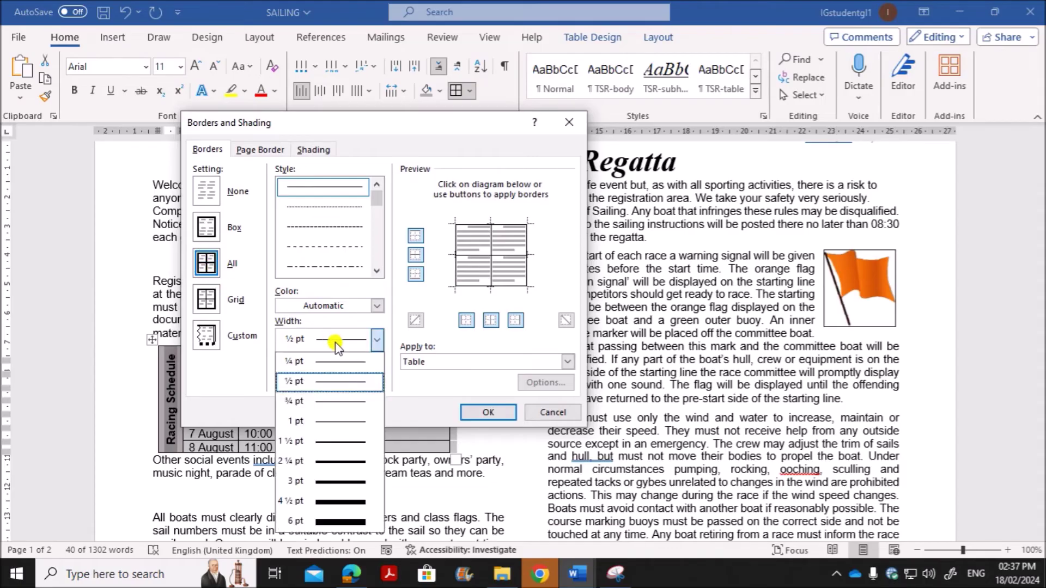
pyautogui.click(326, 420)
pyautogui.click(472, 413)
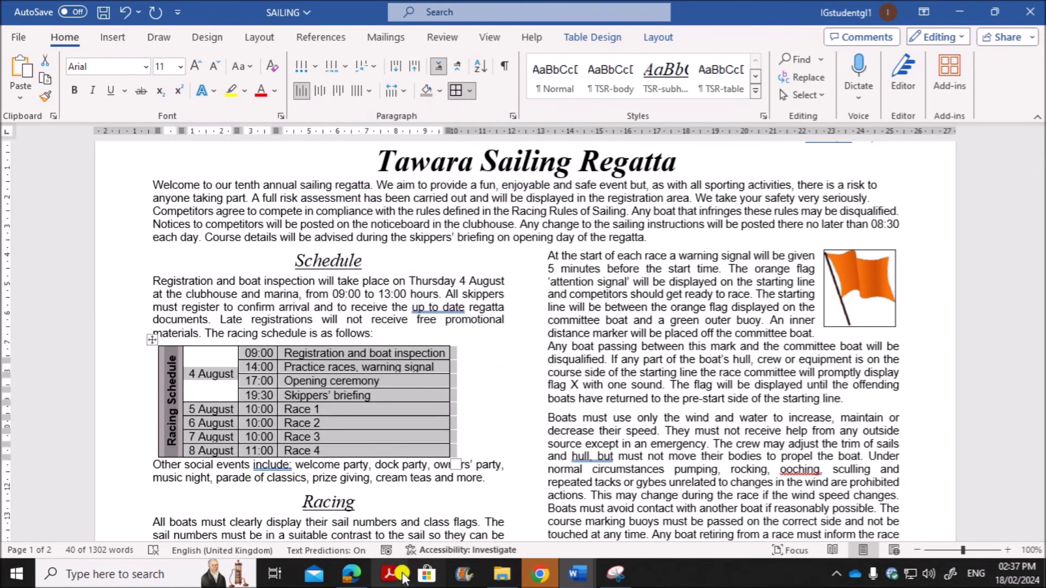
# Step: Read the exam paper's TSR-table requirement and check which paragraph style columns 2, 3 and 4 use in SAILING's table
pyautogui.click(352, 574)
pyautogui.moveTo(344, 377); pyautogui.dragTo(710, 376)
pyautogui.moveTo(577, 574)
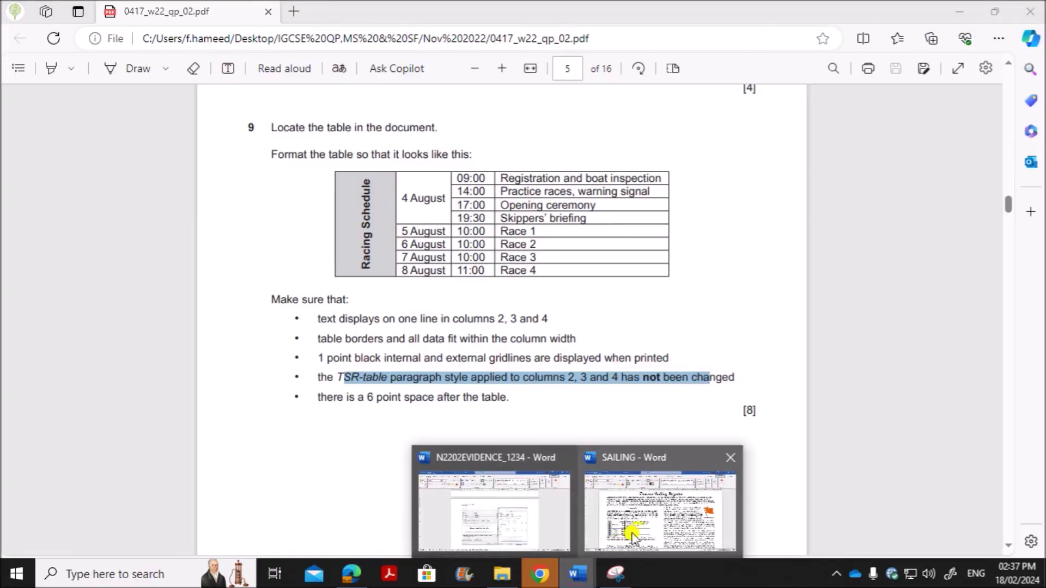
pyautogui.click(631, 537)
pyautogui.click(203, 376)
pyautogui.moveTo(196, 351); pyautogui.dragTo(319, 444)
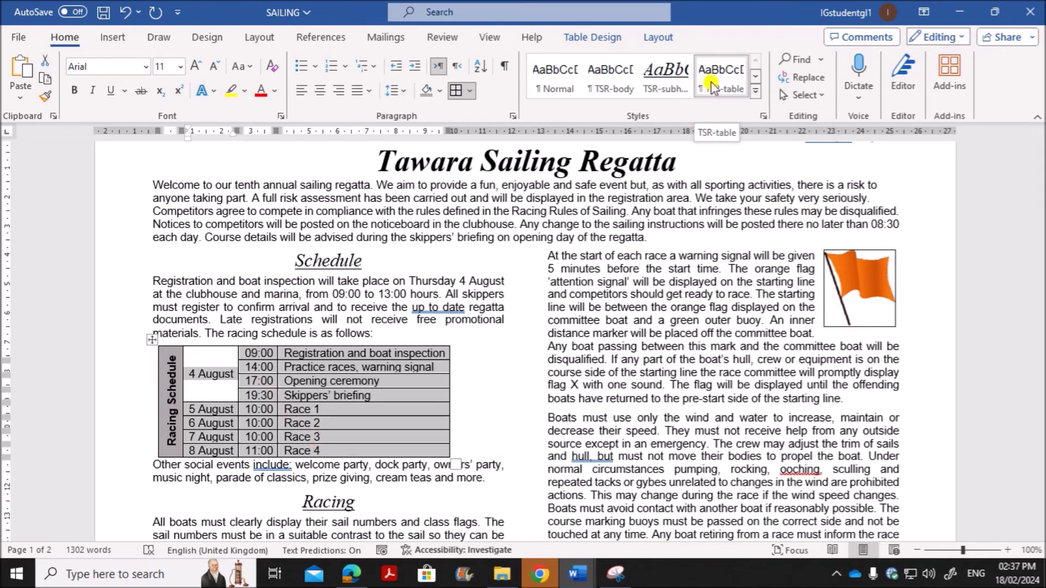
# Step: Check question 9's requirement for spacing after the table in the exam paper and return to SAILING
pyautogui.hotkey('alt', 'Tab')
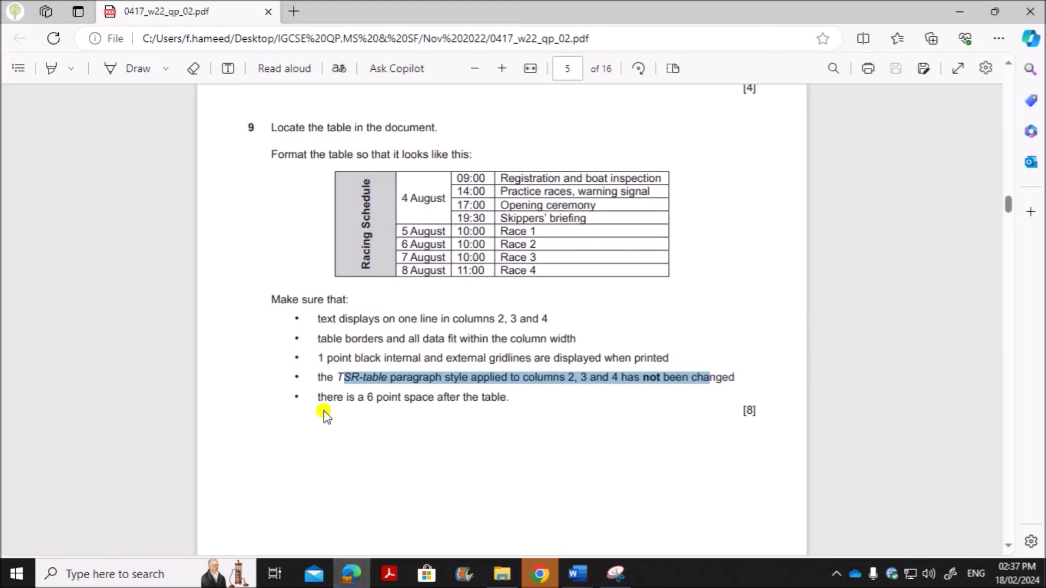
pyautogui.click(346, 401)
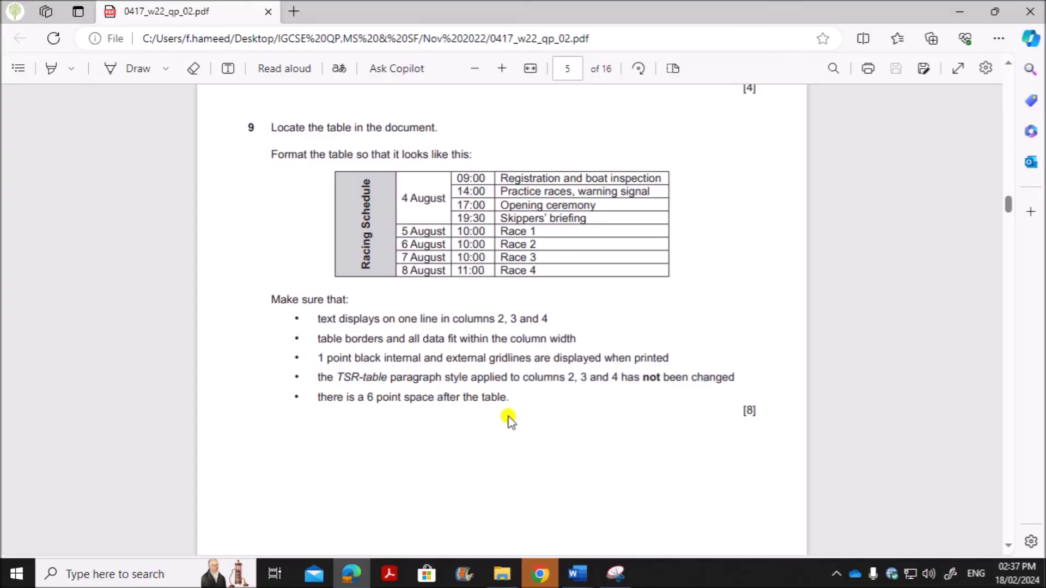
pyautogui.moveTo(577, 573)
pyautogui.click(676, 523)
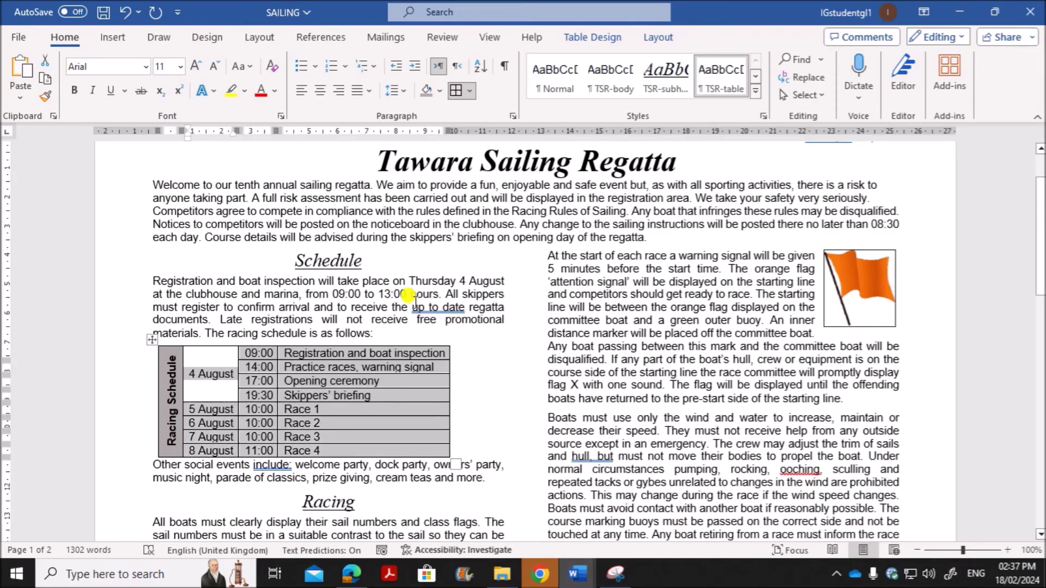
# Step: Set 6 pt spacing before the "Other social events include" paragraph below the racing schedule table, keeping 6 pt after it
pyautogui.click(721, 422)
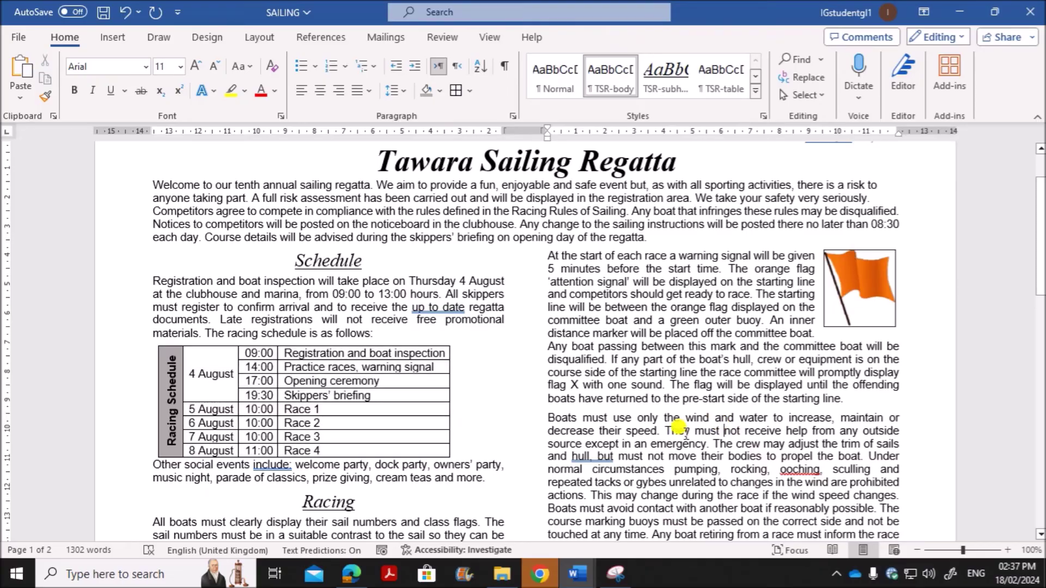
pyautogui.scroll(-3, 721, 422)
pyautogui.click(413, 426)
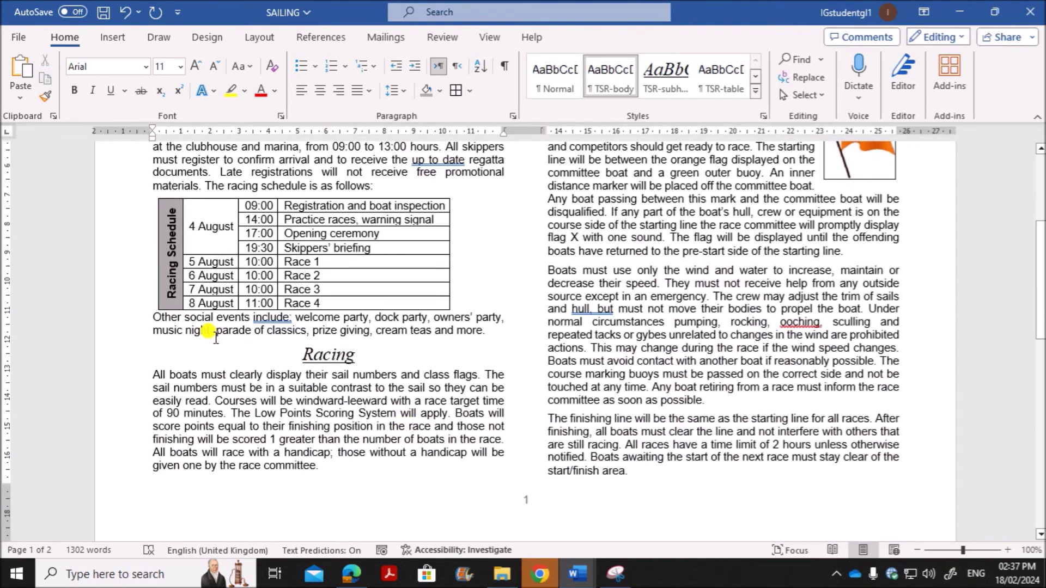
pyautogui.moveTo(155, 318); pyautogui.dragTo(470, 320)
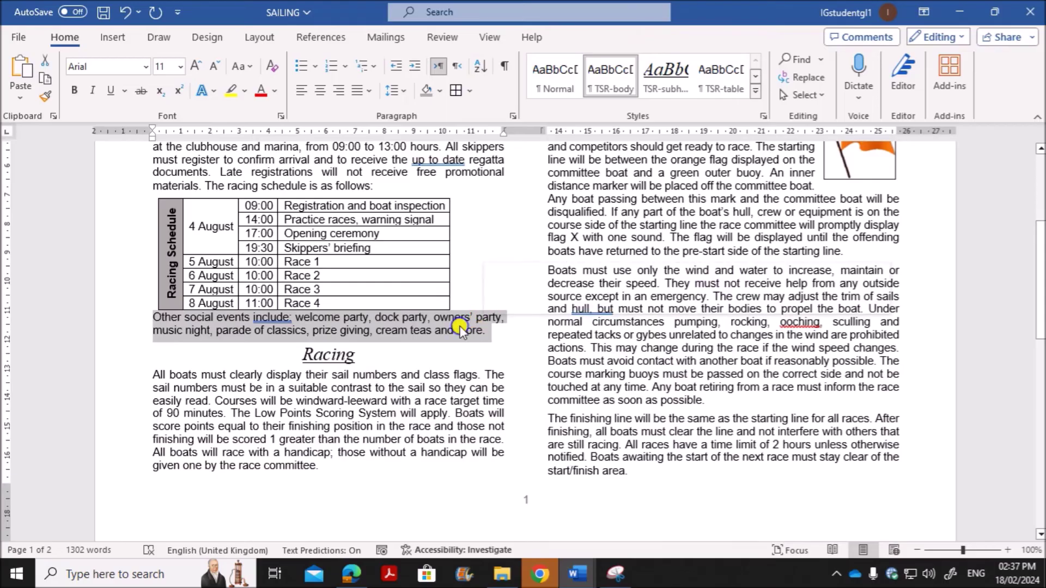
pyautogui.rightClick(470, 327)
pyautogui.click(519, 391)
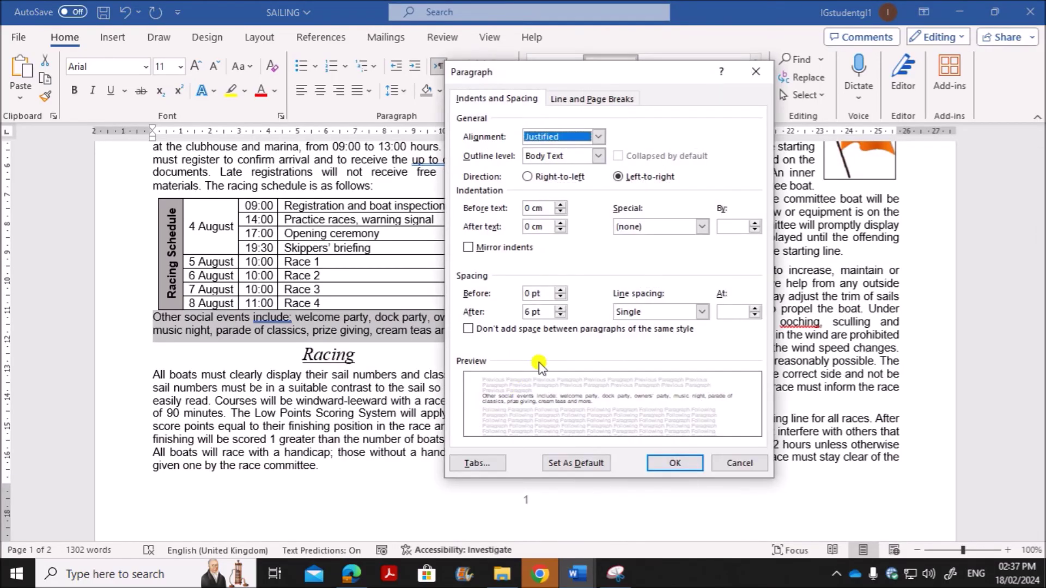
pyautogui.doubleClick(531, 311)
pyautogui.write('6')
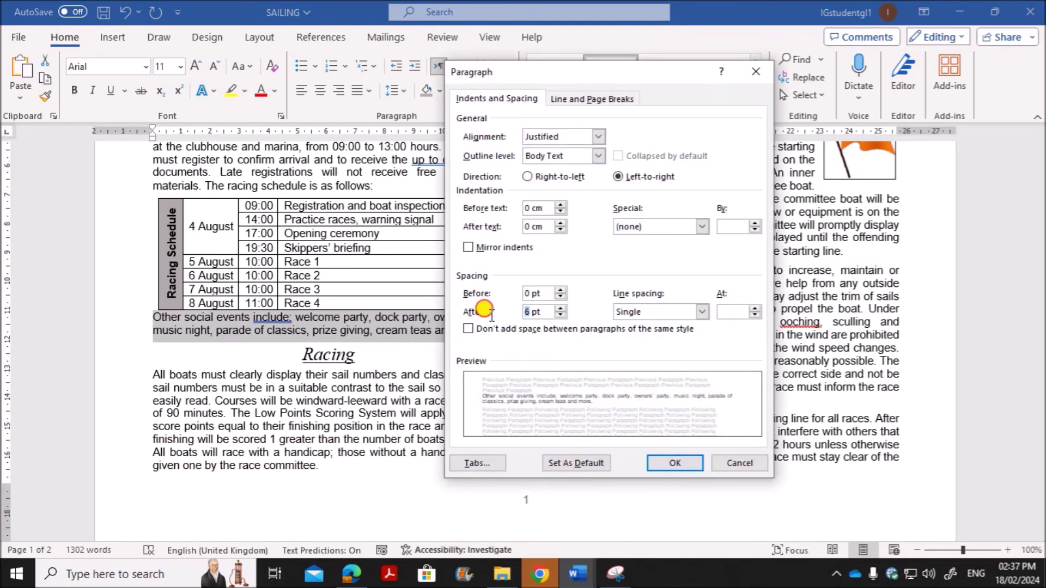
pyautogui.doubleClick(527, 293)
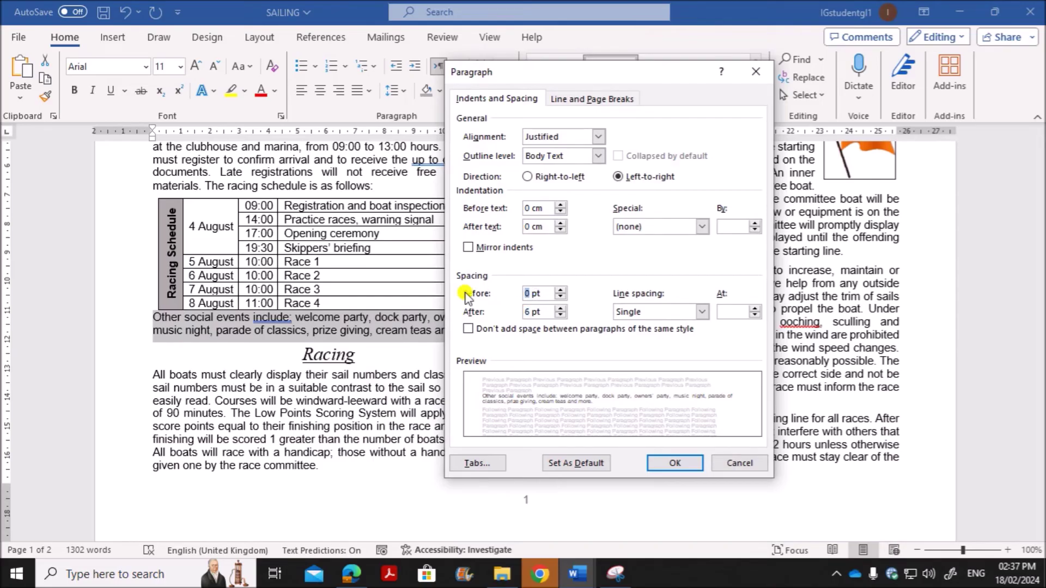
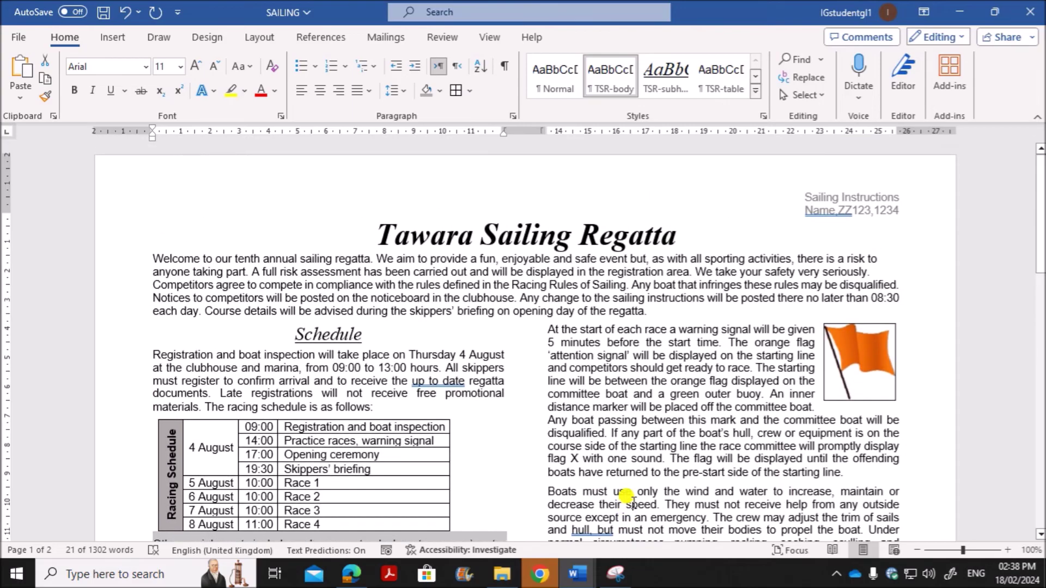
# Step: Run the spelling and grammar check from the start of the Tawara Sailing Regatta title and open its spelling corrections
pyautogui.click(381, 338)
pyautogui.click(373, 230)
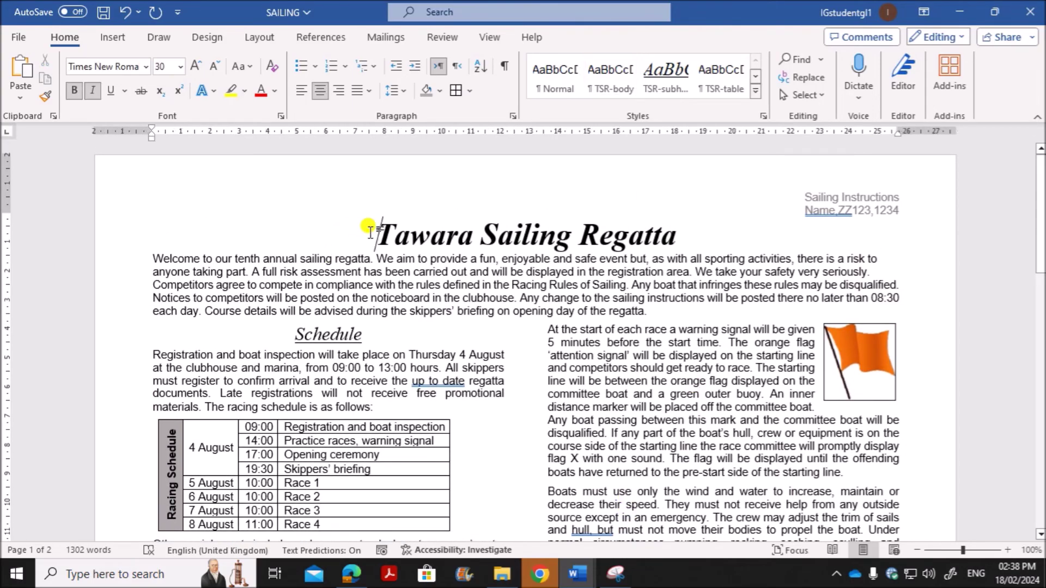
pyautogui.click(440, 37)
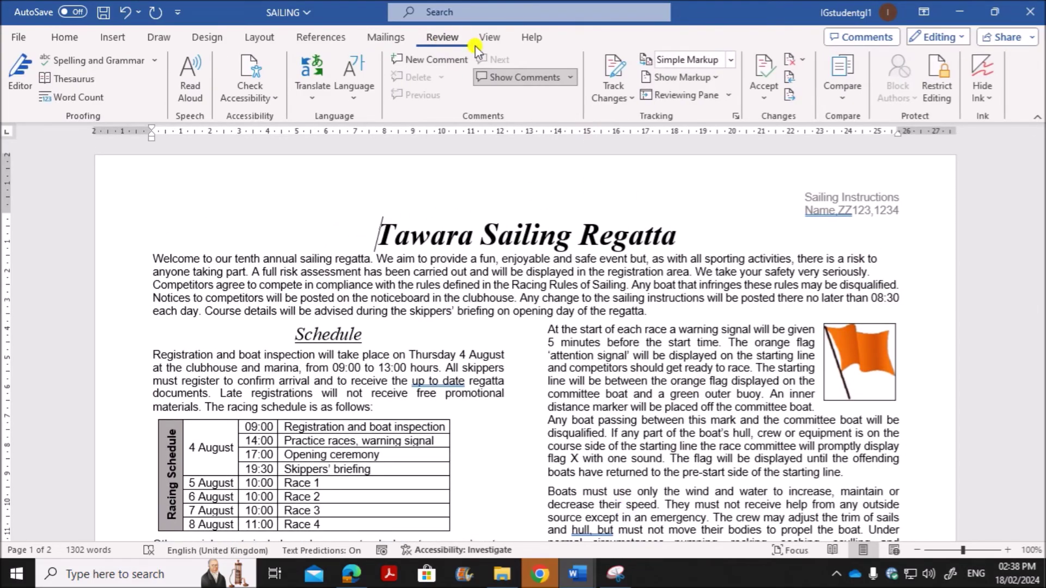
pyautogui.click(133, 61)
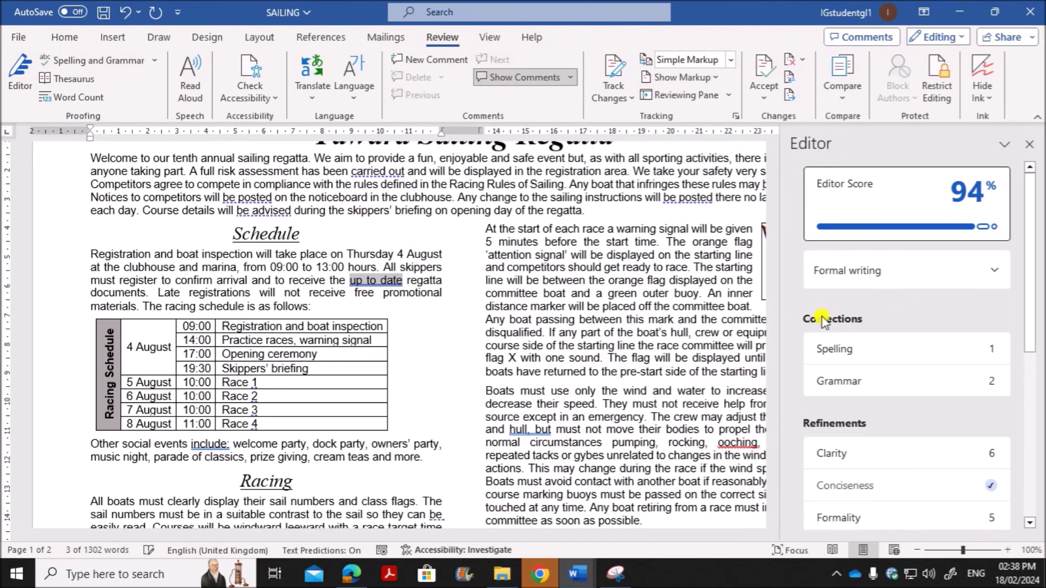
pyautogui.click(858, 352)
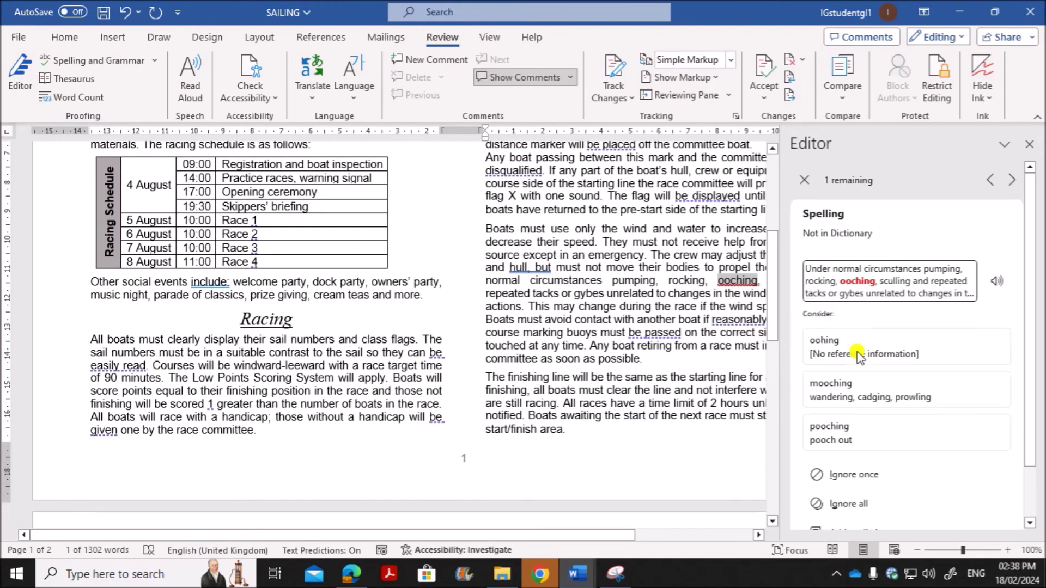
# Step: Ignore all occurrences of "ooching" in the spelling check and close the Editor
pyautogui.click(733, 280)
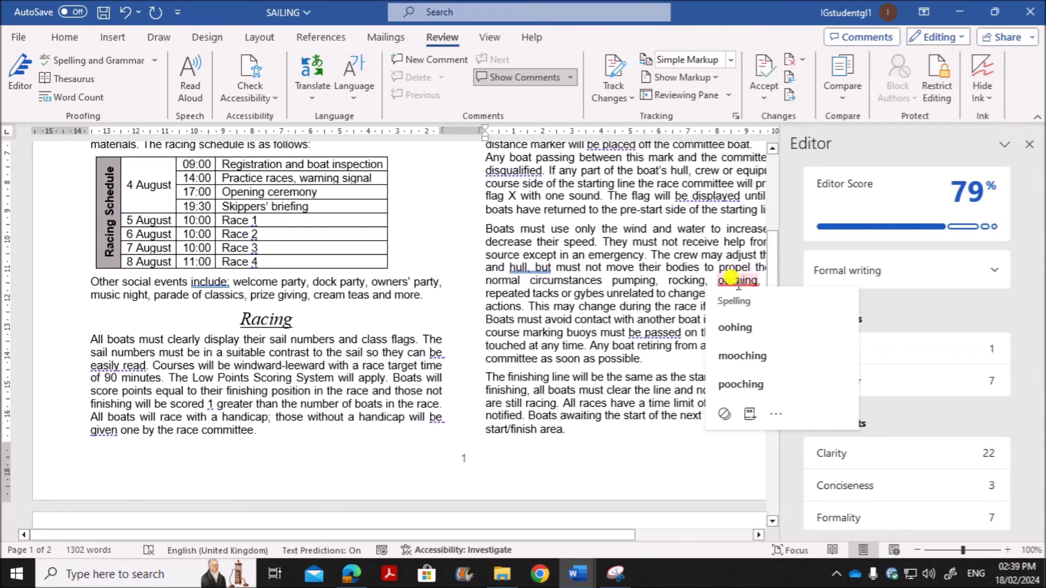
pyautogui.click(654, 291)
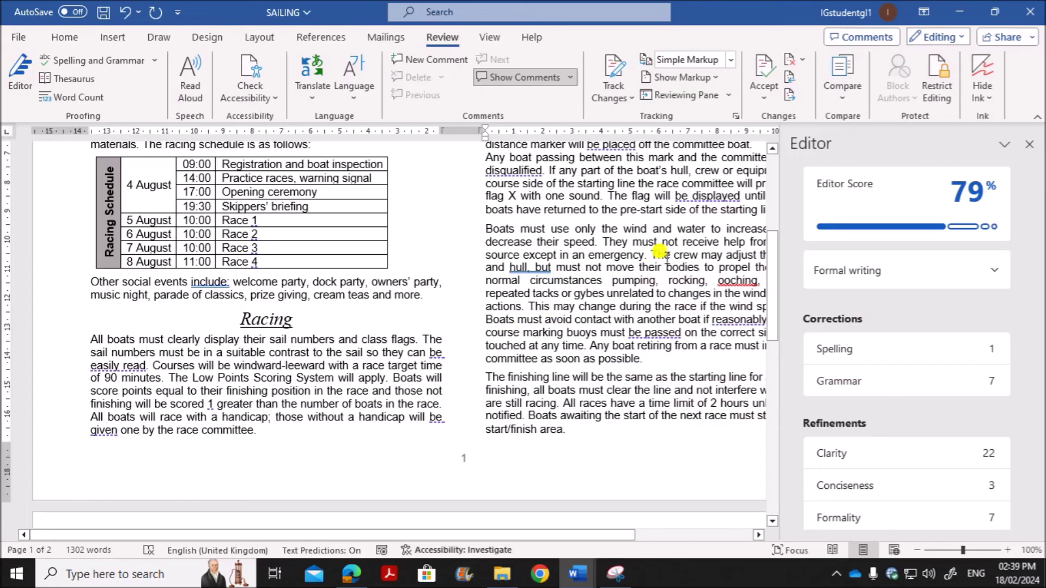
pyautogui.click(968, 348)
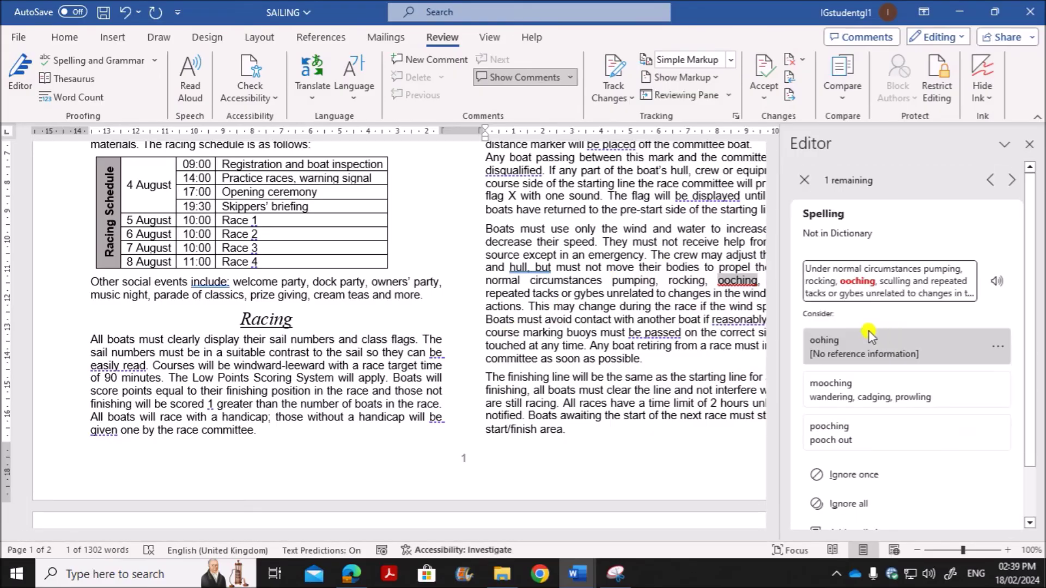
pyautogui.click(856, 505)
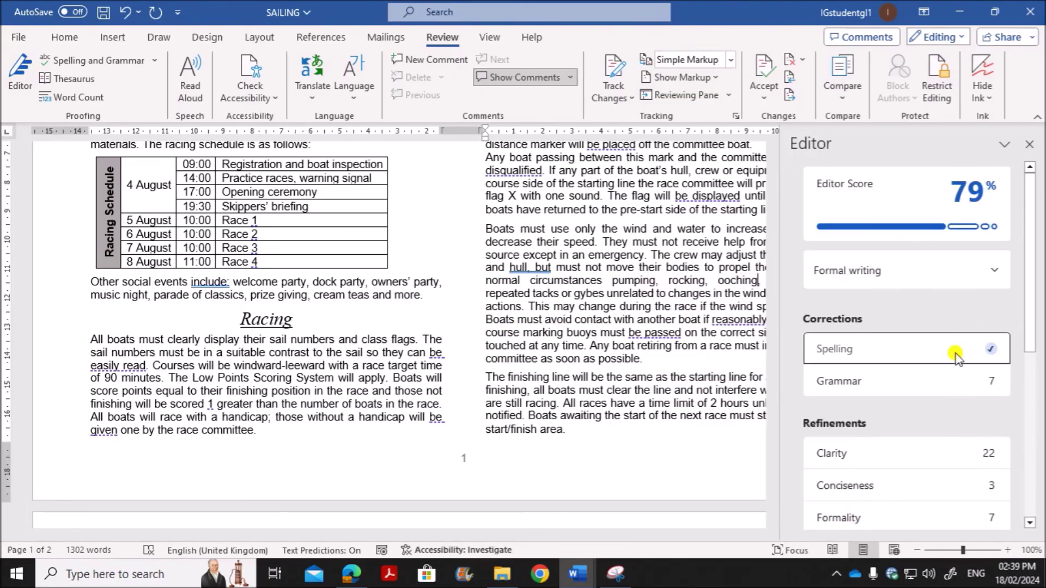
pyautogui.click(1029, 146)
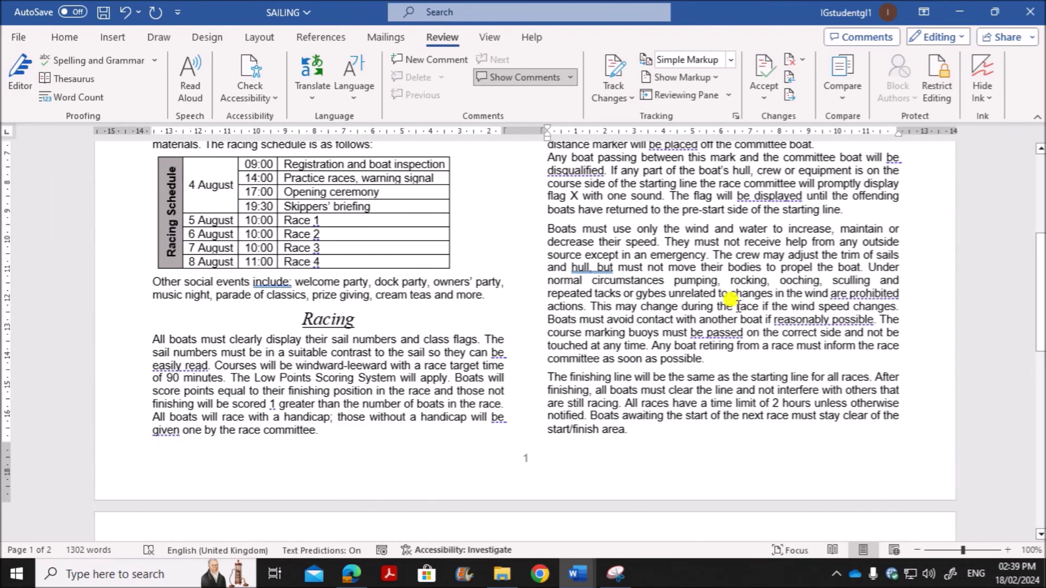
# Step: Read question 10 in the exam paper and check that SAILING's racing schedule table and Prizes list are not split over columns or pages
pyautogui.scroll(5, 685, 430)
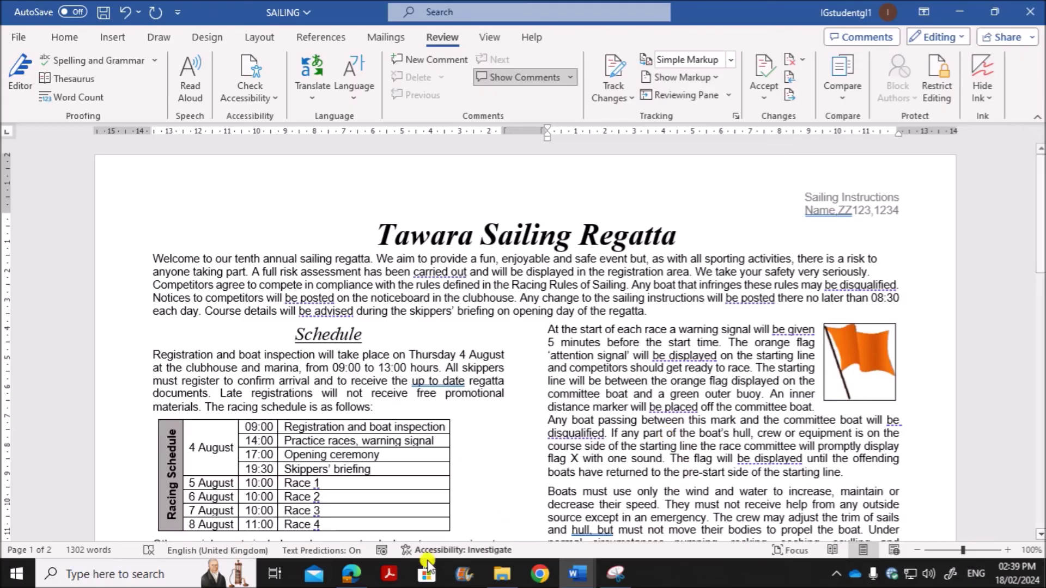
pyautogui.click(351, 574)
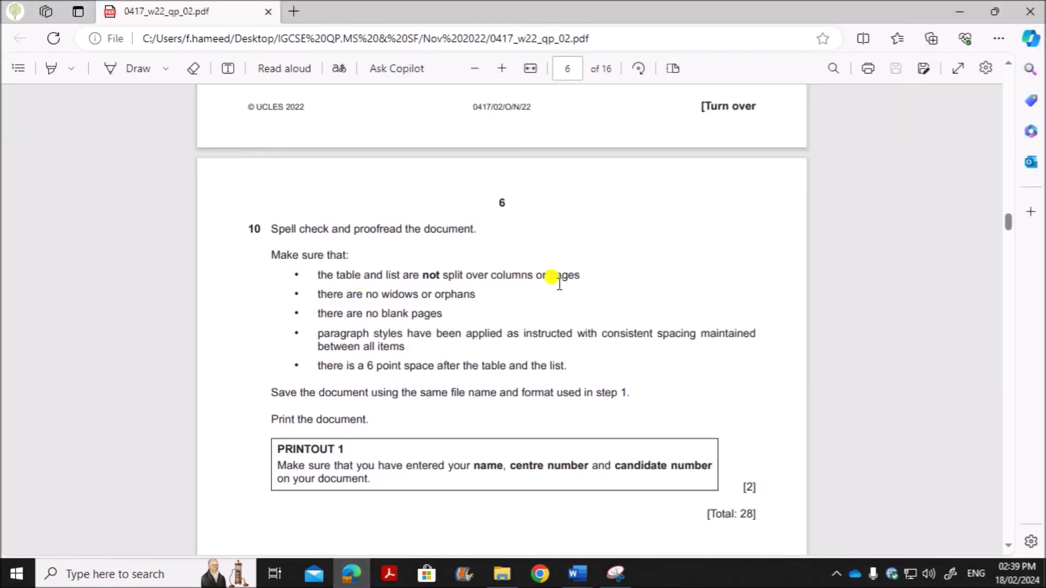
pyautogui.moveTo(574, 572)
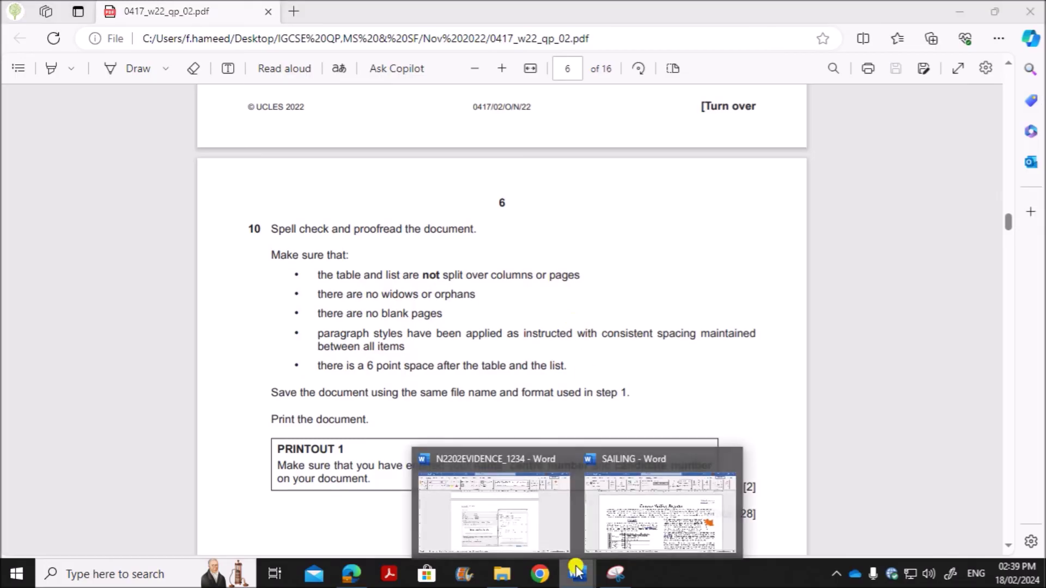
pyautogui.click(684, 523)
pyautogui.scroll(-3, 490, 435)
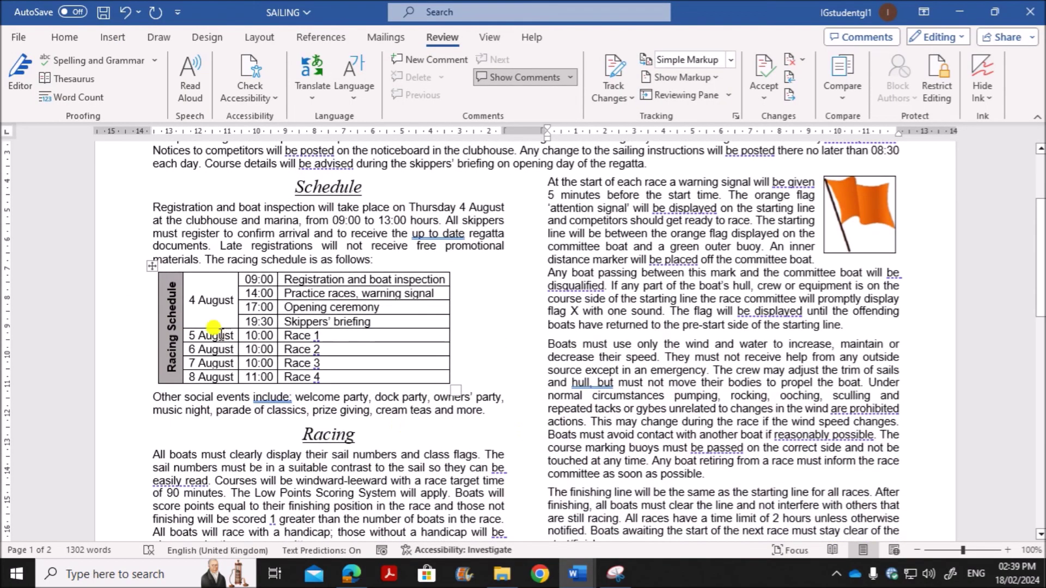
pyautogui.scroll(-5, 604, 354)
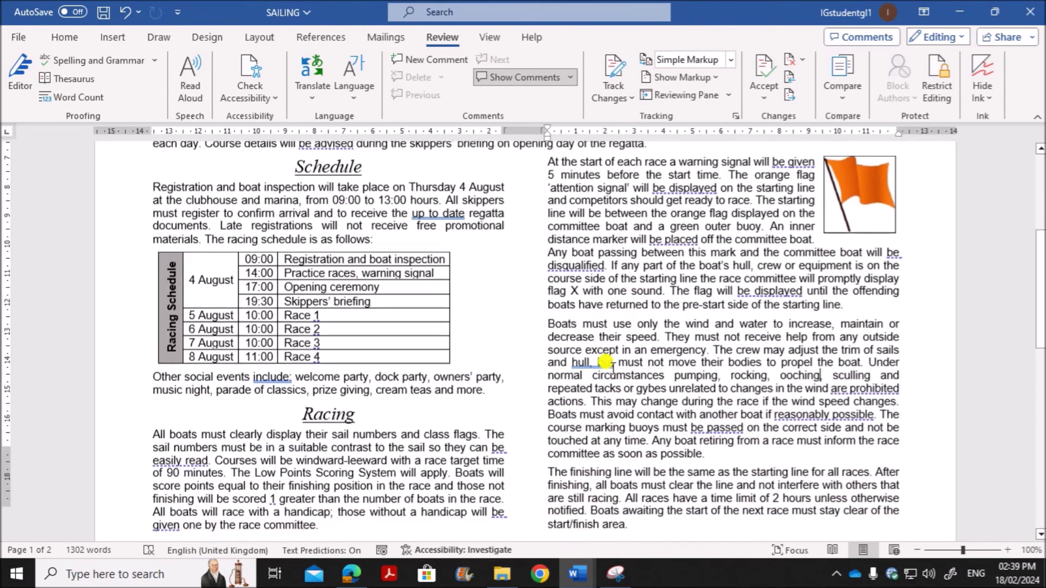
pyautogui.scroll(-11, 606, 361)
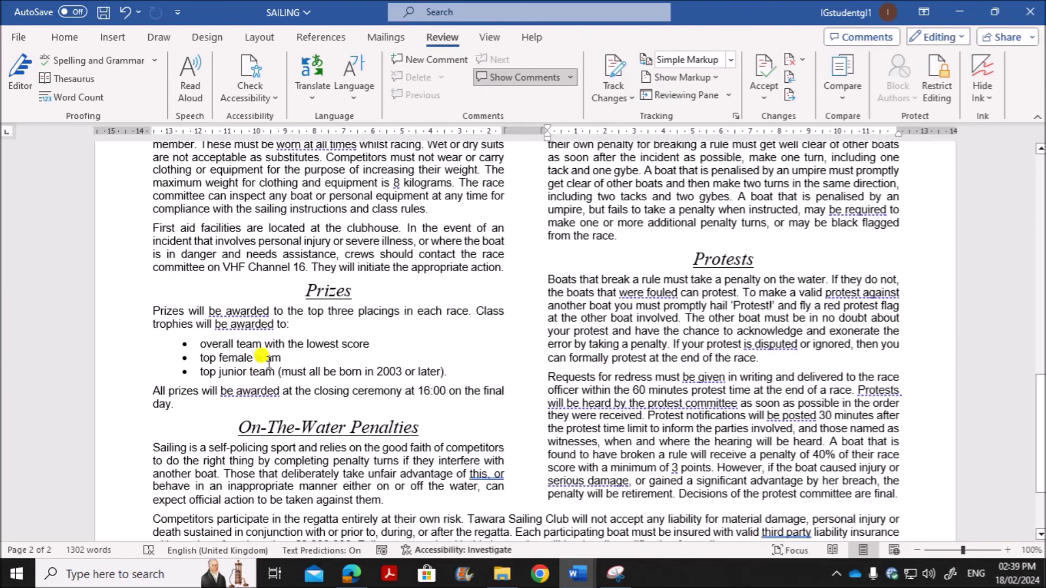
# Step: Check question 10's widows and orphans requirement in the exam paper and return to SAILING
pyautogui.click(351, 573)
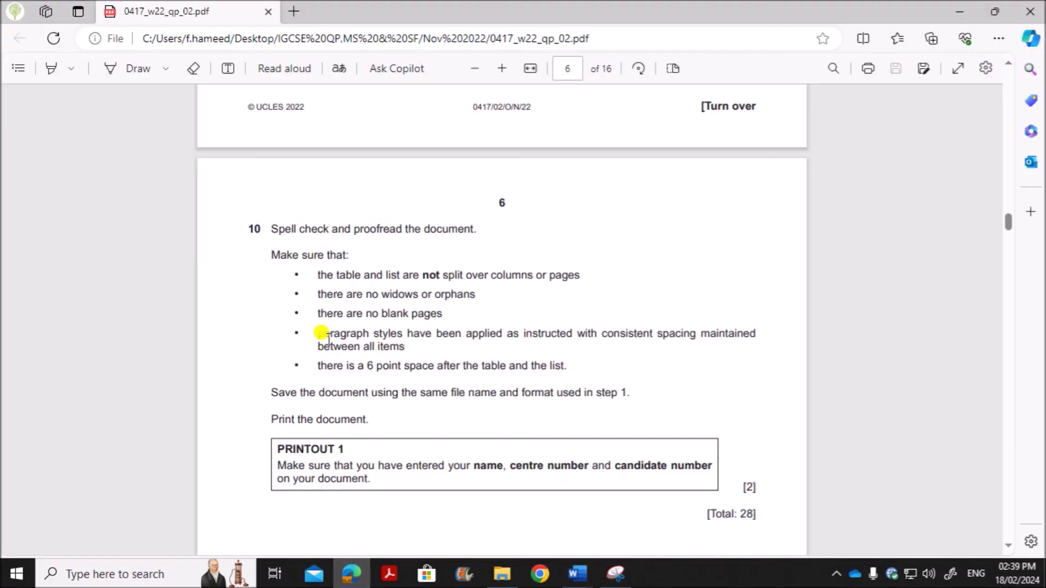
pyautogui.moveTo(319, 294); pyautogui.dragTo(475, 293)
pyautogui.moveTo(577, 571)
pyautogui.click(633, 541)
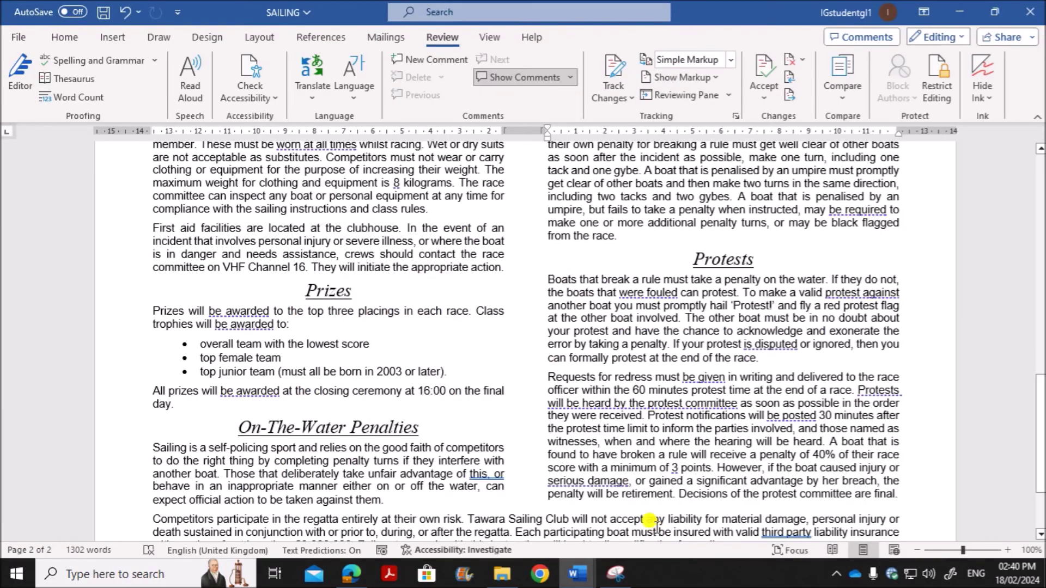
# Step: Turn on Widow/Orphan control for all the text in SAILING
pyautogui.scroll(15, 616, 362)
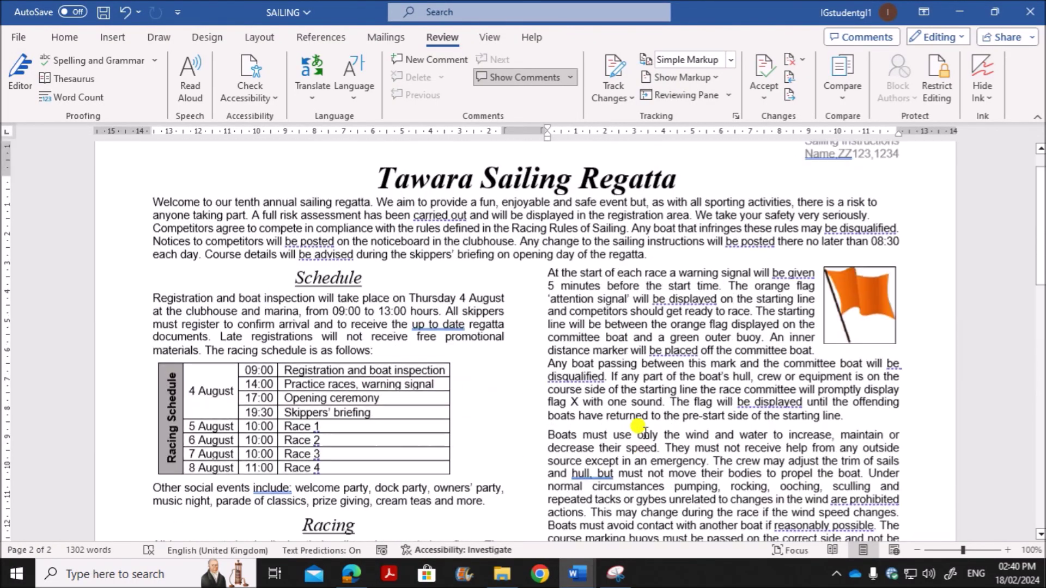
pyautogui.hotkey('ctrl', 'a')
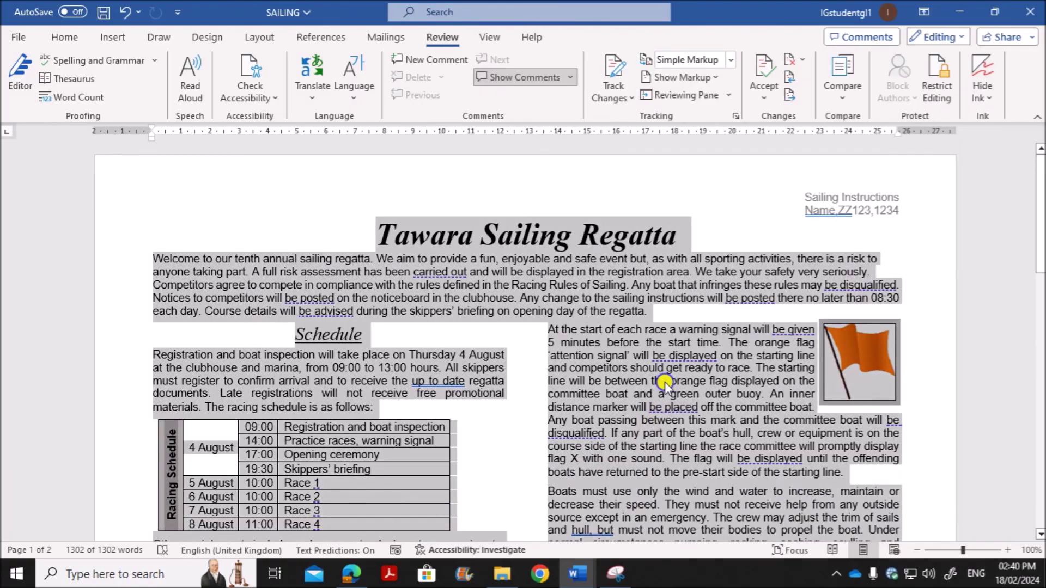
pyautogui.rightClick(663, 396)
pyautogui.click(720, 236)
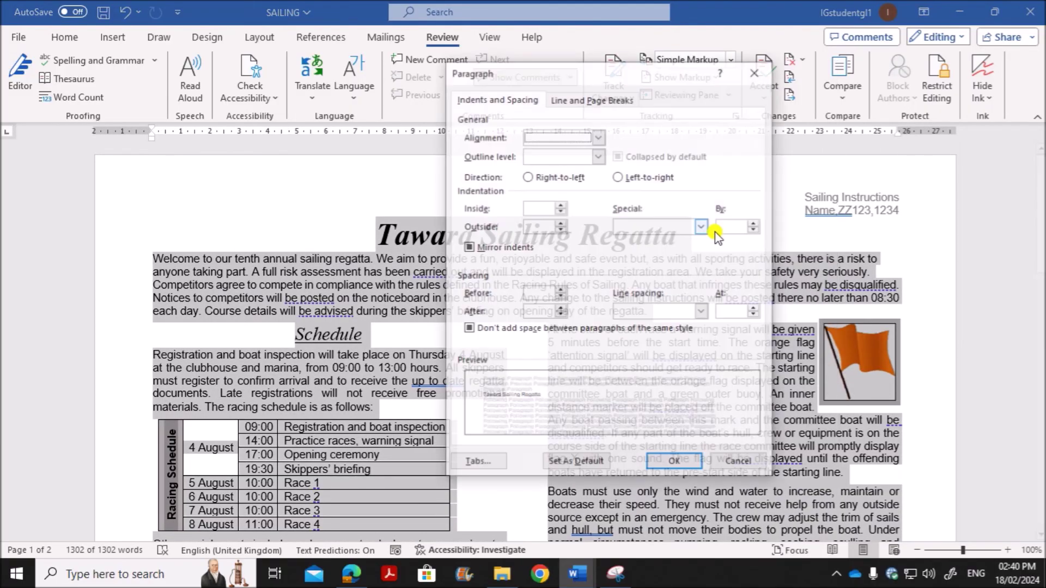
pyautogui.click(598, 99)
pyautogui.click(467, 134)
pyautogui.click(516, 148)
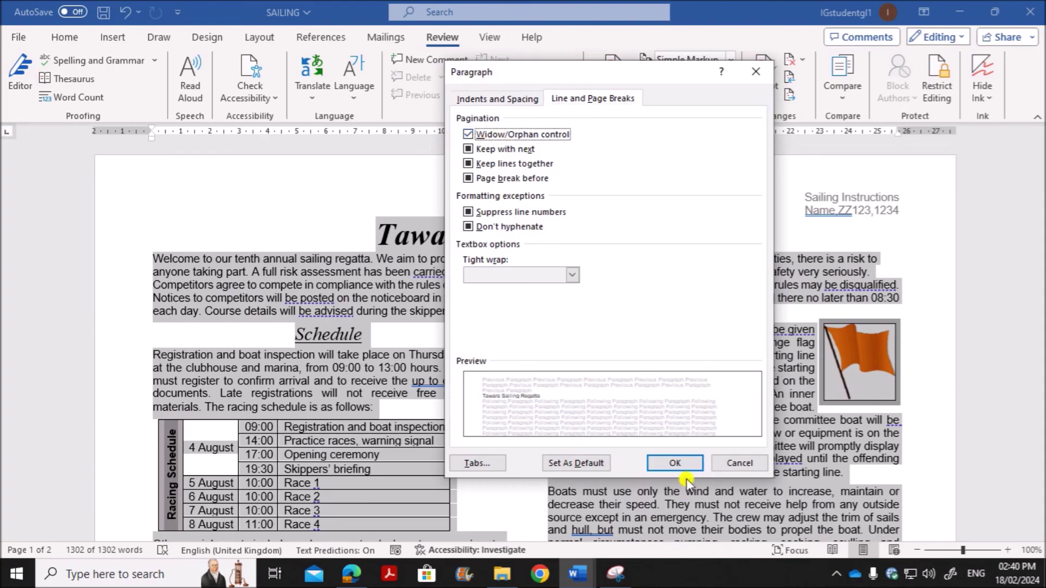
pyautogui.click(675, 463)
pyautogui.click(718, 452)
pyautogui.scroll(-15, 718, 450)
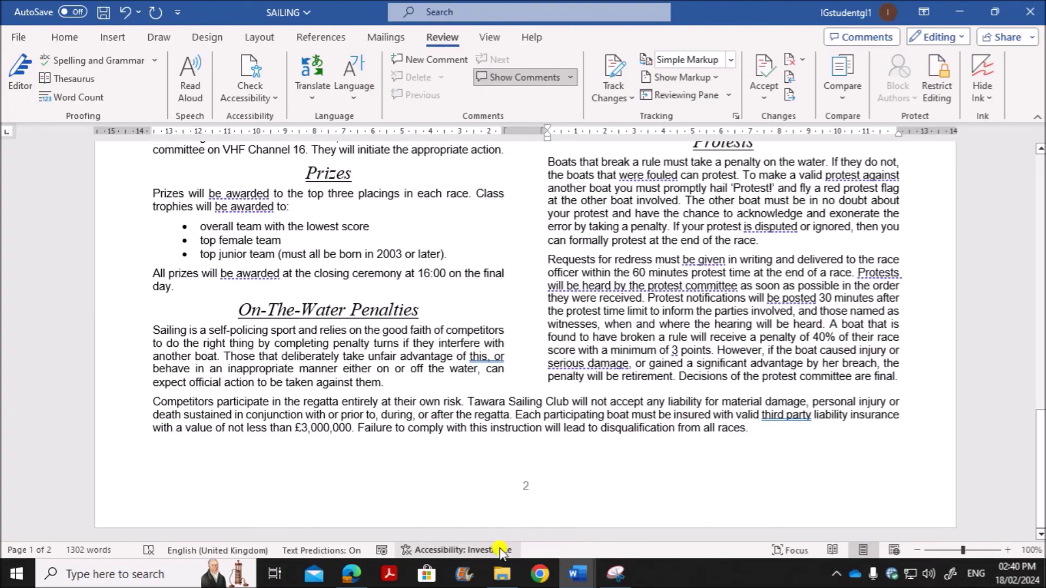
# Step: Check question 10's 6 point spacing requirement in the exam paper and inspect the space after SAILING's table and list
pyautogui.click(353, 574)
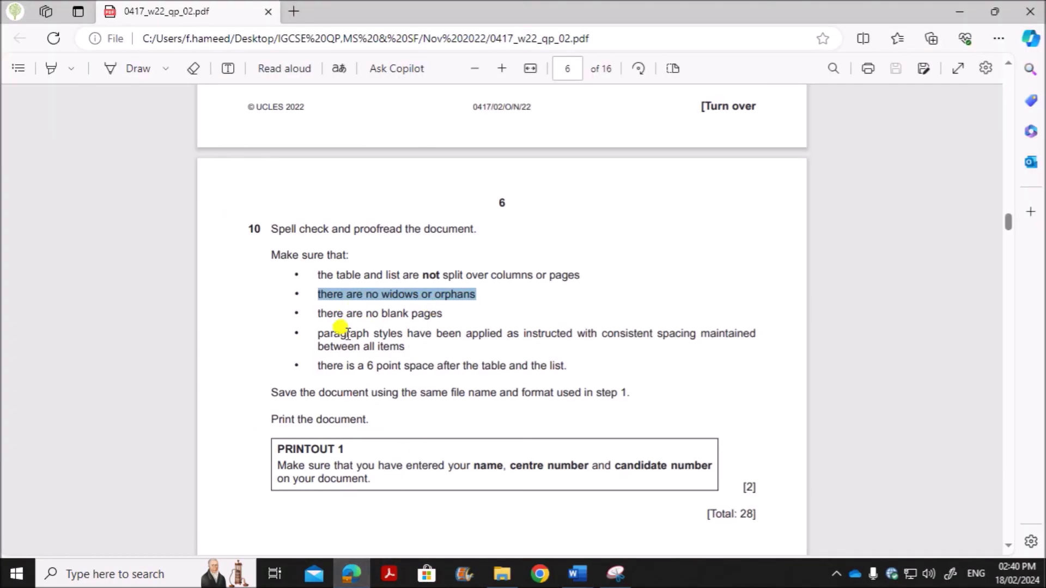
pyautogui.moveTo(322, 361); pyautogui.dragTo(566, 363)
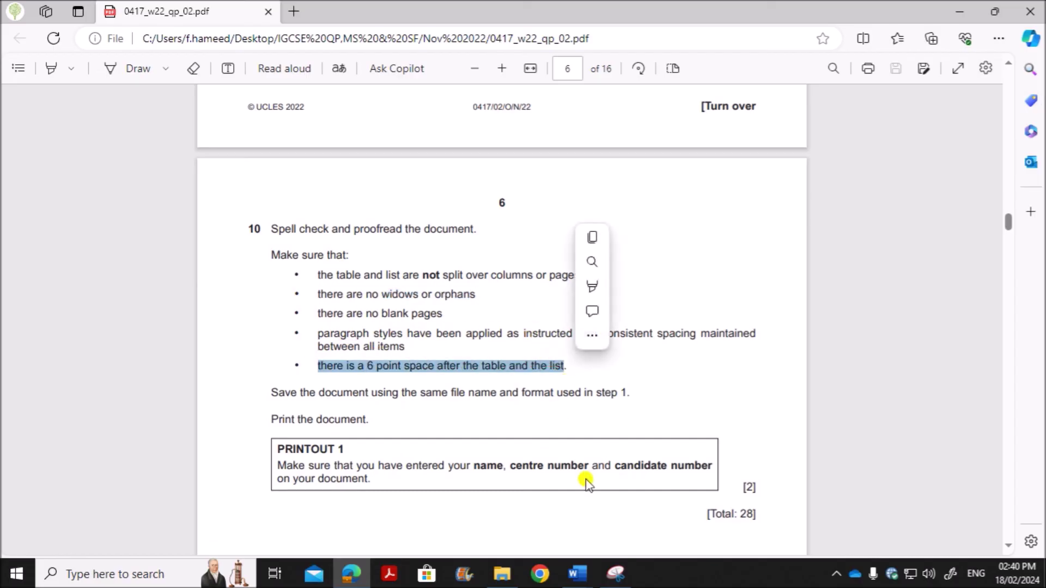
pyautogui.click(577, 574)
pyautogui.click(656, 515)
pyautogui.scroll(20, 412, 425)
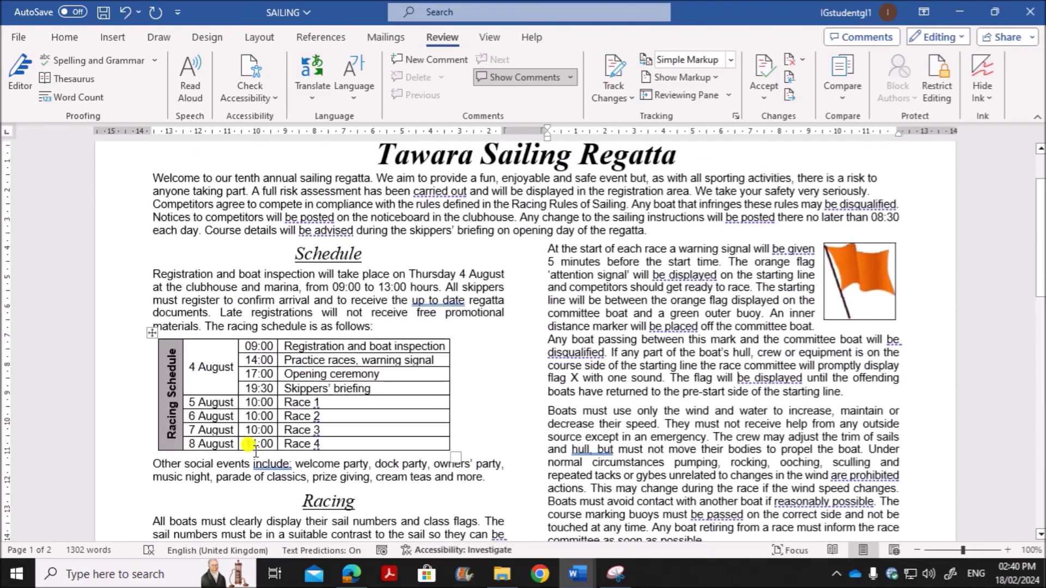
pyautogui.scroll(-7, 382, 441)
pyautogui.scroll(-15, 487, 443)
pyautogui.scroll(20, 497, 442)
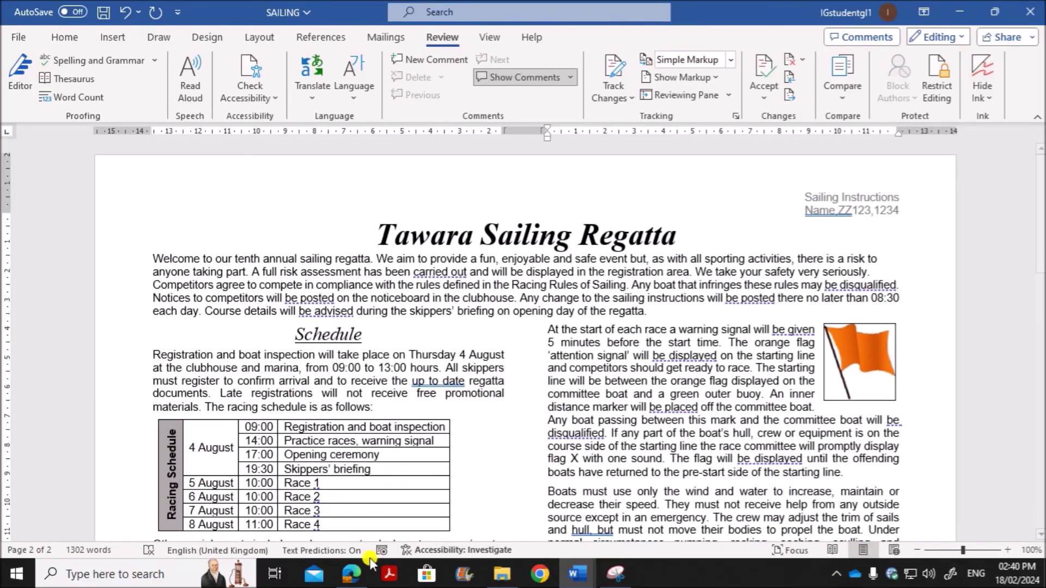
# Step: Read question 10's saving and Printout 1 instructions in the exam paper and check the candidate details in SAILING's header
pyautogui.moveTo(357, 571)
pyautogui.click(378, 542)
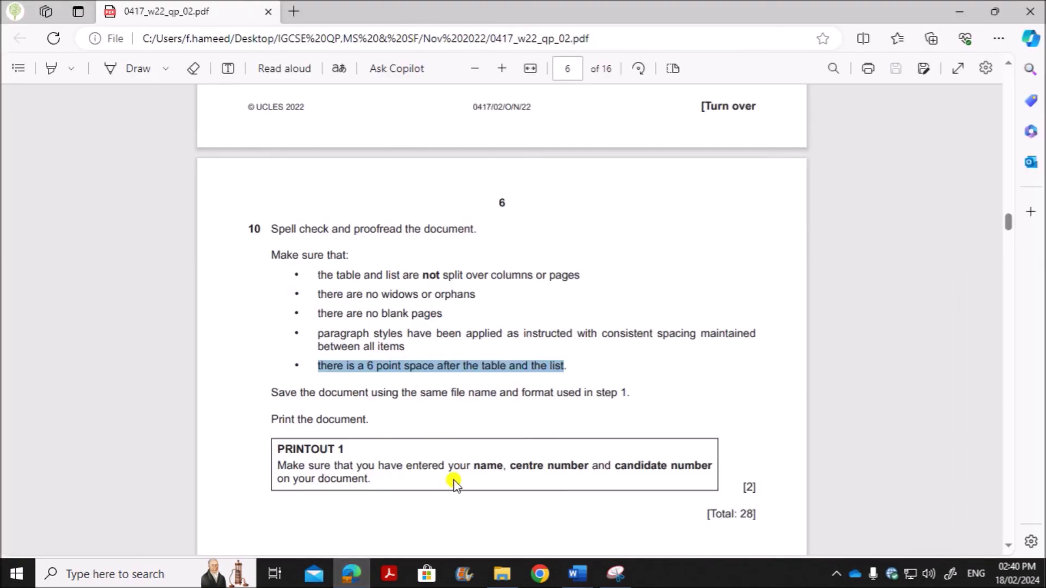
pyautogui.scroll(-3, 455, 483)
pyautogui.scroll(1, 453, 484)
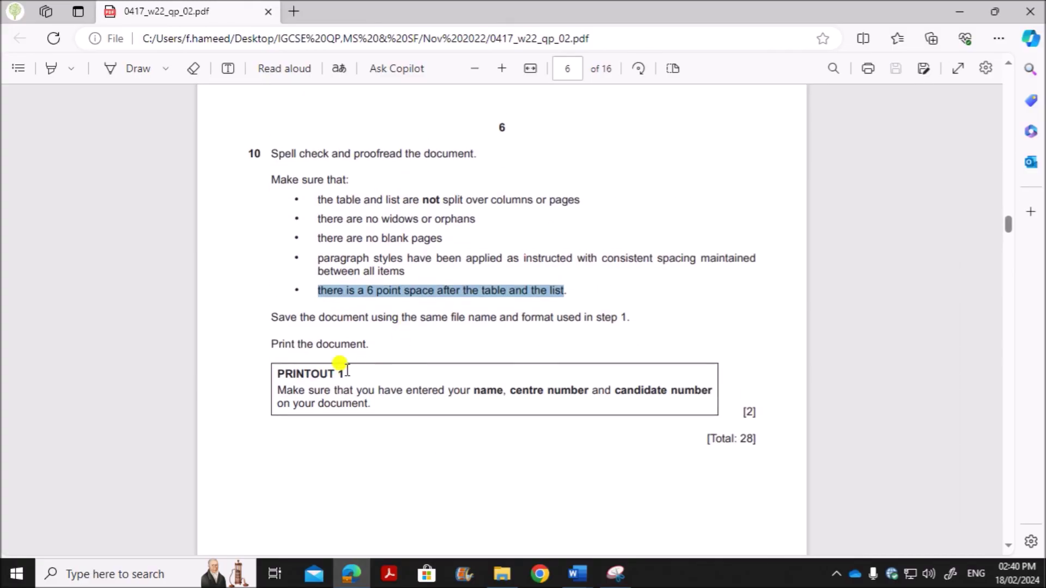
pyautogui.moveTo(574, 564)
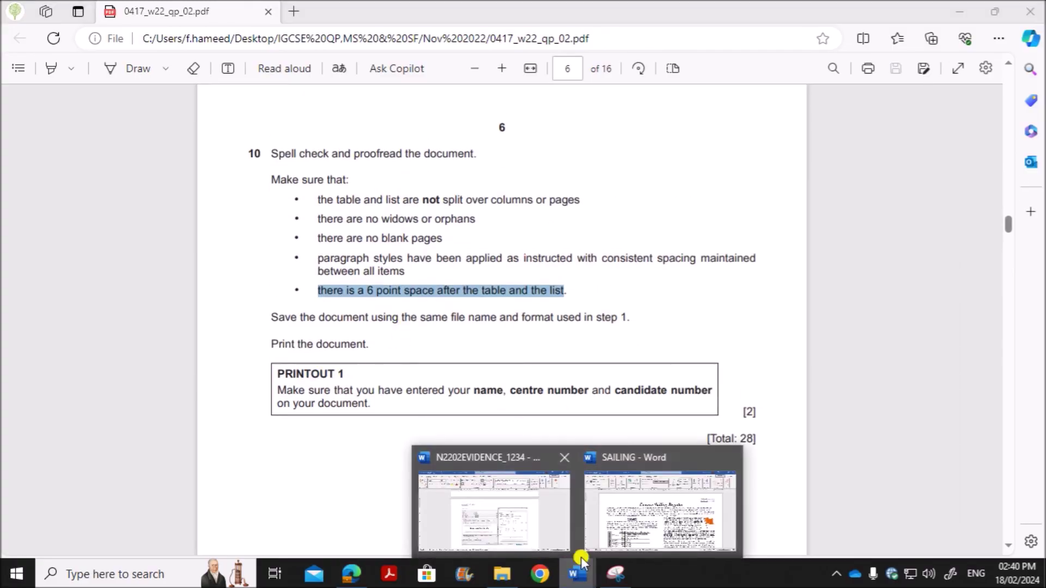
pyautogui.click(632, 521)
pyautogui.scroll(-2, 621, 400)
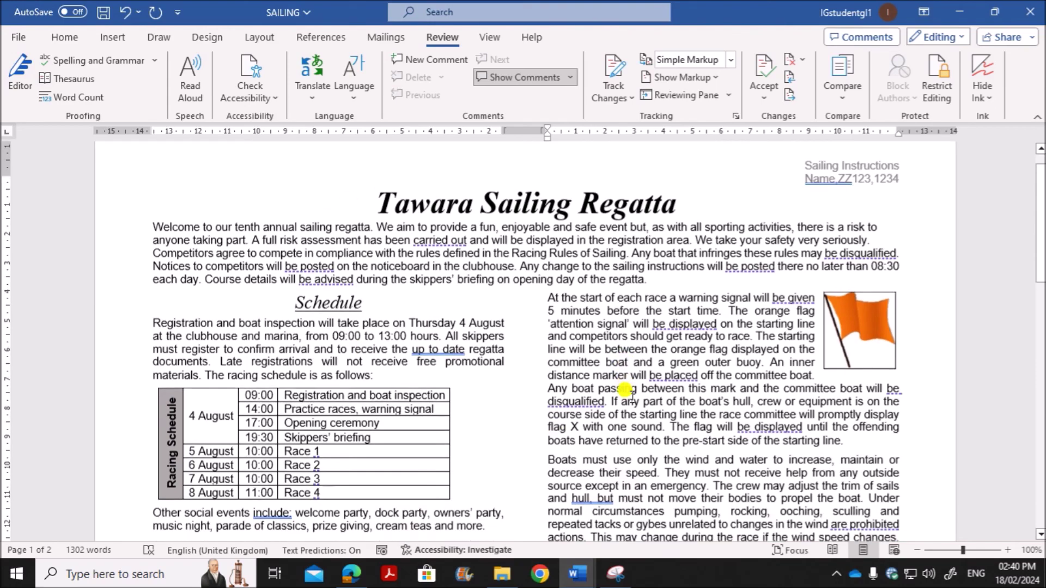
# Step: Look ahead in the exam paper to Task 3 – Database, question 11, and go back to the earlier pages
pyautogui.click(351, 573)
pyautogui.scroll(-10, 406, 436)
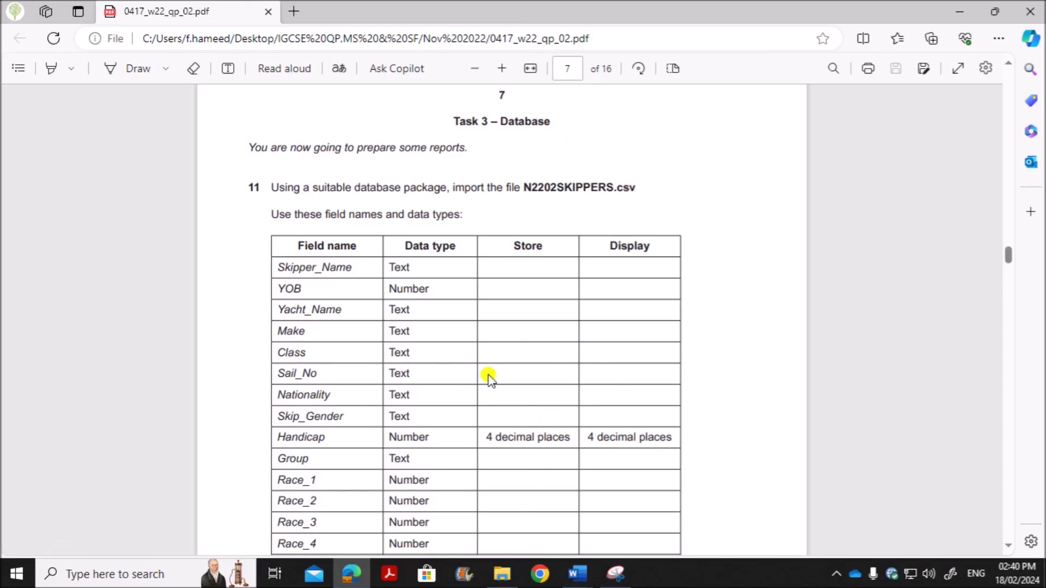
pyautogui.scroll(8, 612, 401)
pyautogui.scroll(10, 617, 401)
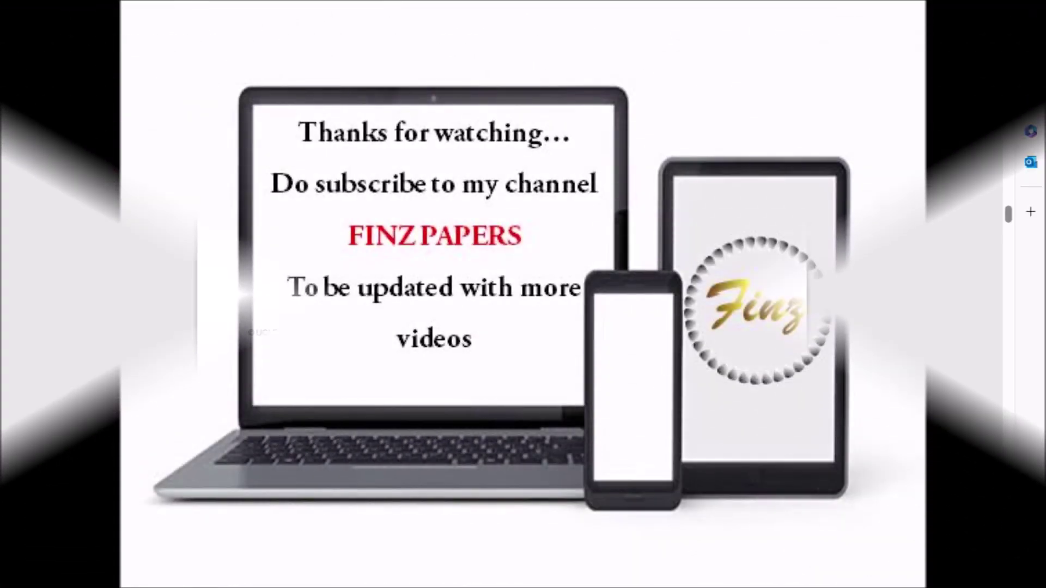